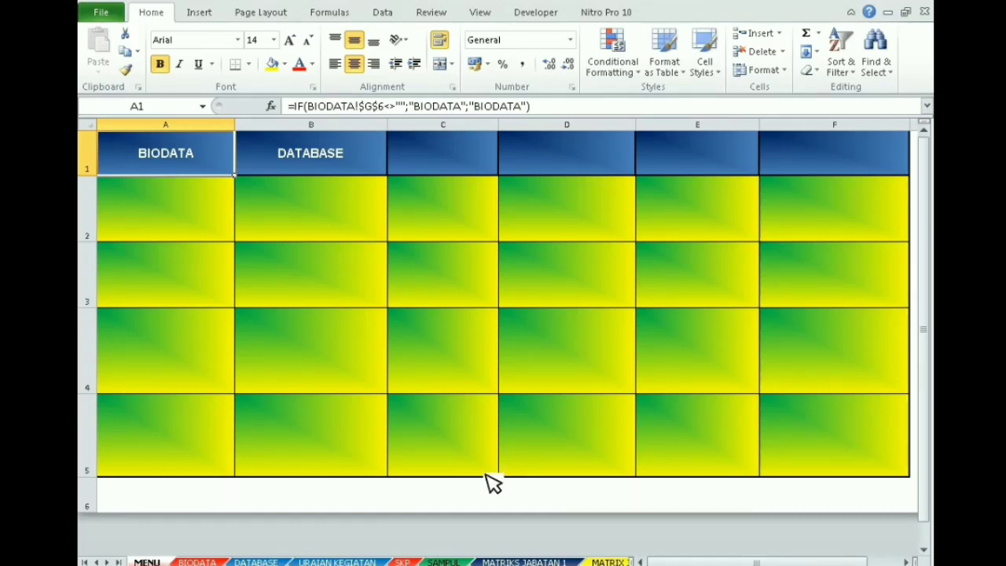
# Switch to Nitro Pro and view the PERMENPAN RB No 06 of 2022 and No 13 of 2021 regulations.
pyautogui.hotkey('alt', 'Tab')
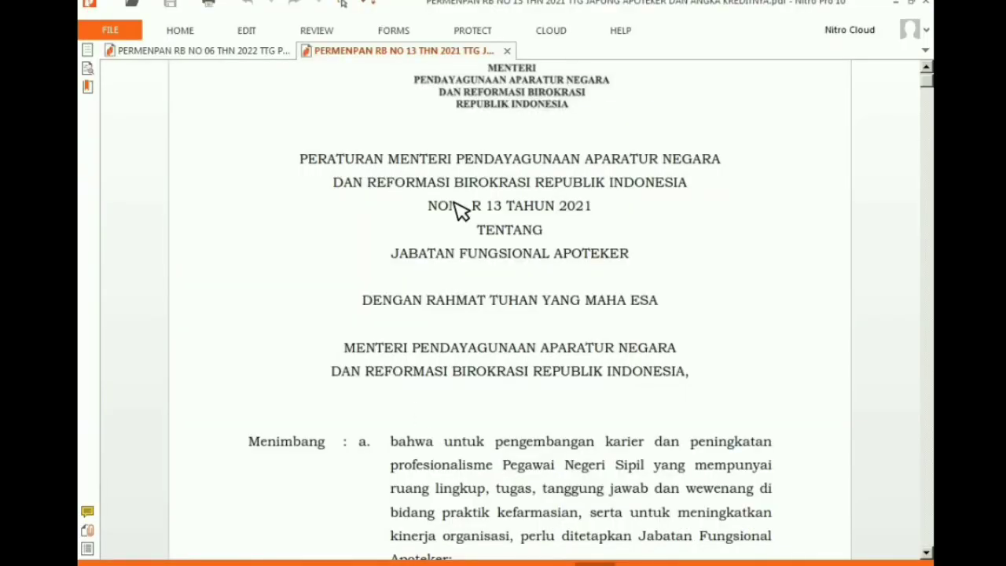
pyautogui.click(234, 51)
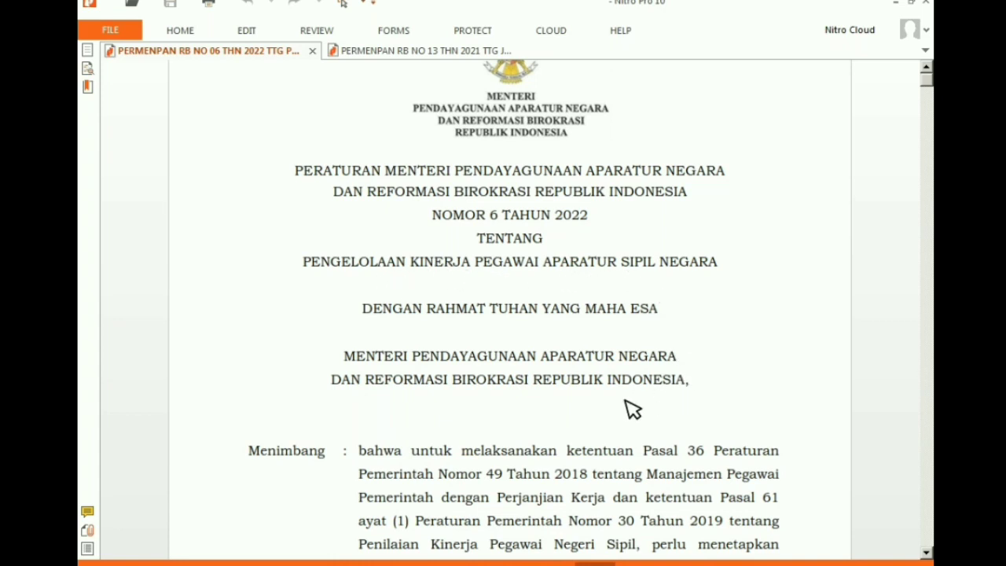
pyautogui.scroll(-1, 522, 452)
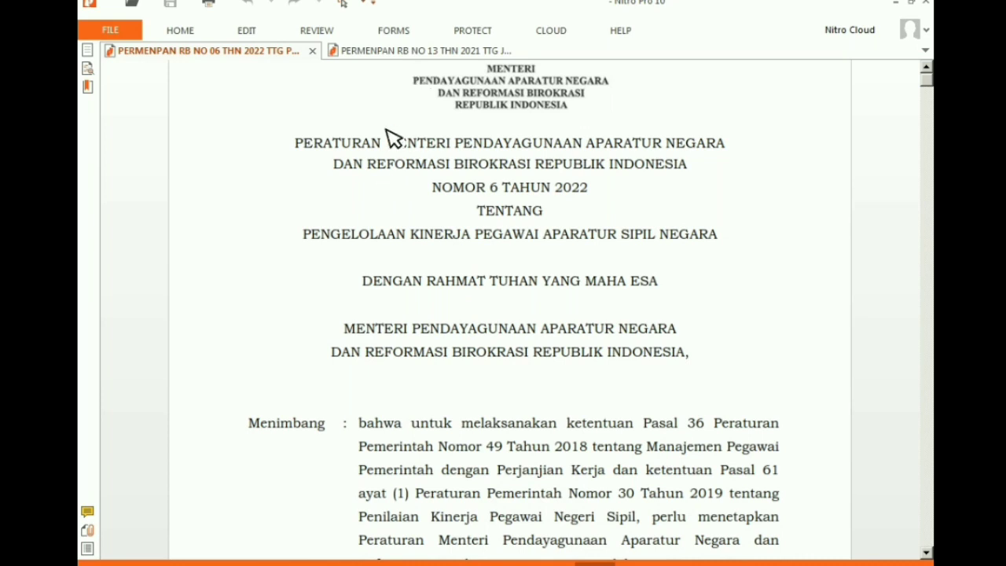
pyautogui.click(405, 51)
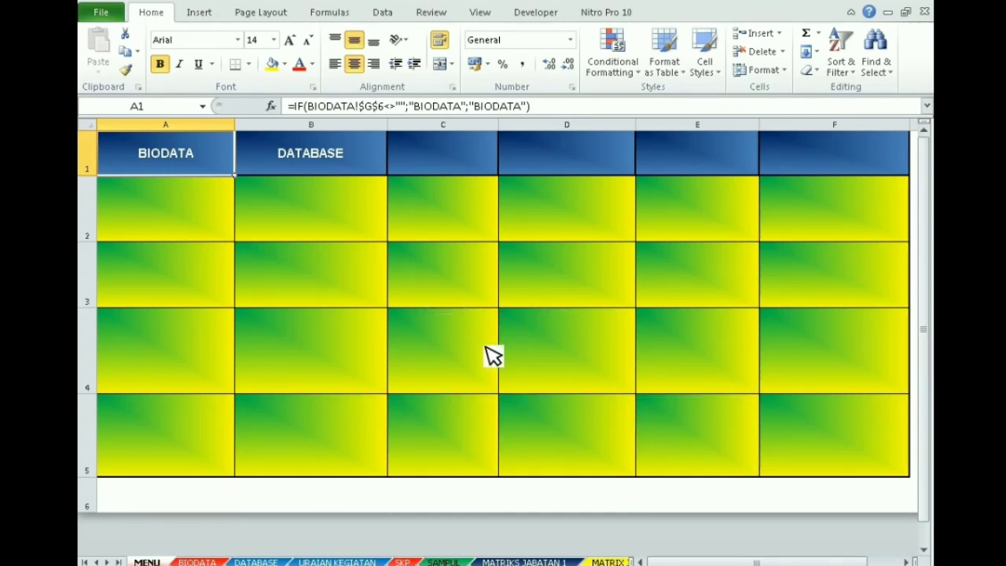
# Open the DATABASE sheet from the workbook menu and examine the officer numbers, GOL grades, JABATAN FUNGSIONAL positions and empty row 12.
pyautogui.click(317, 167)
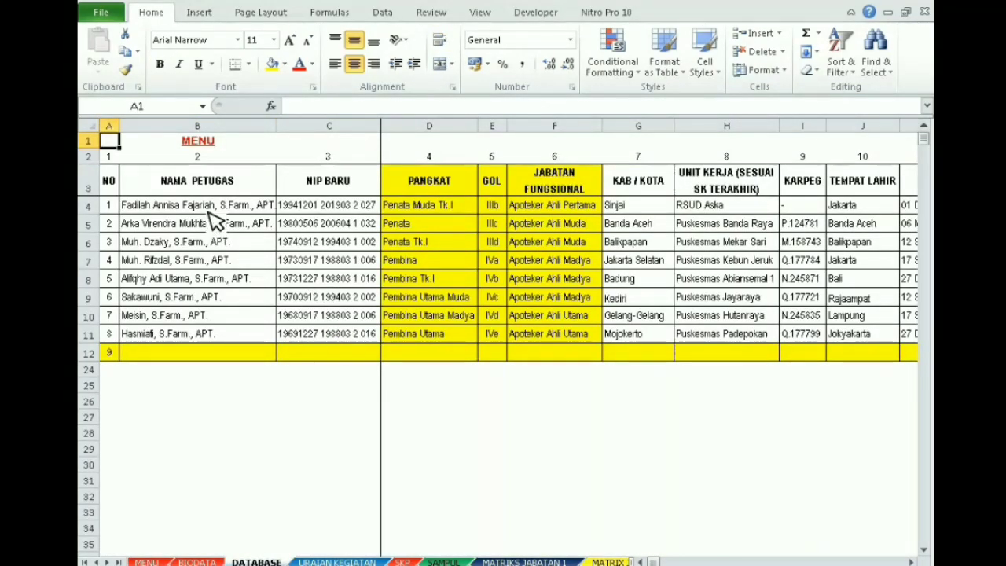
pyautogui.moveTo(110, 208); pyautogui.dragTo(118, 335)
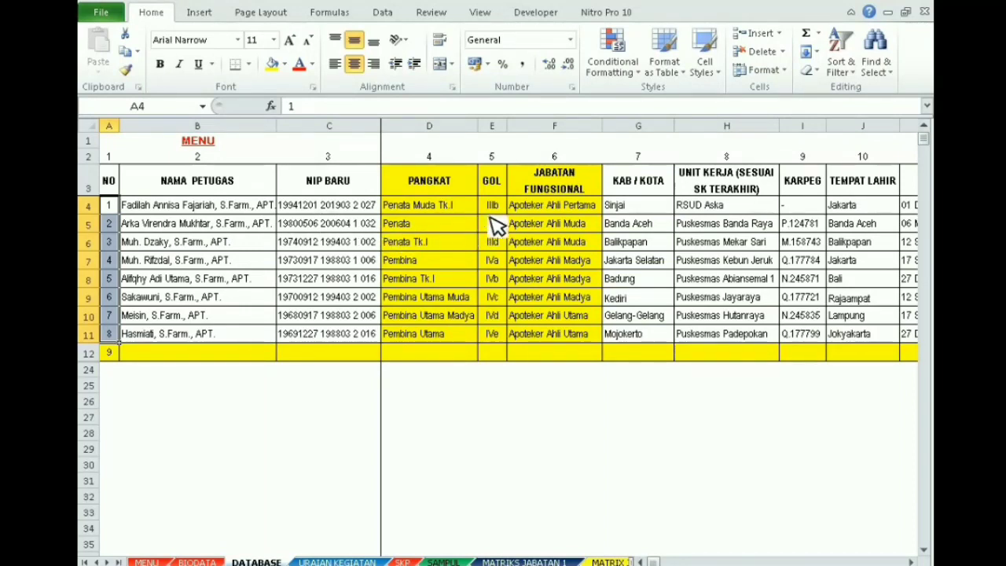
pyautogui.click(553, 209)
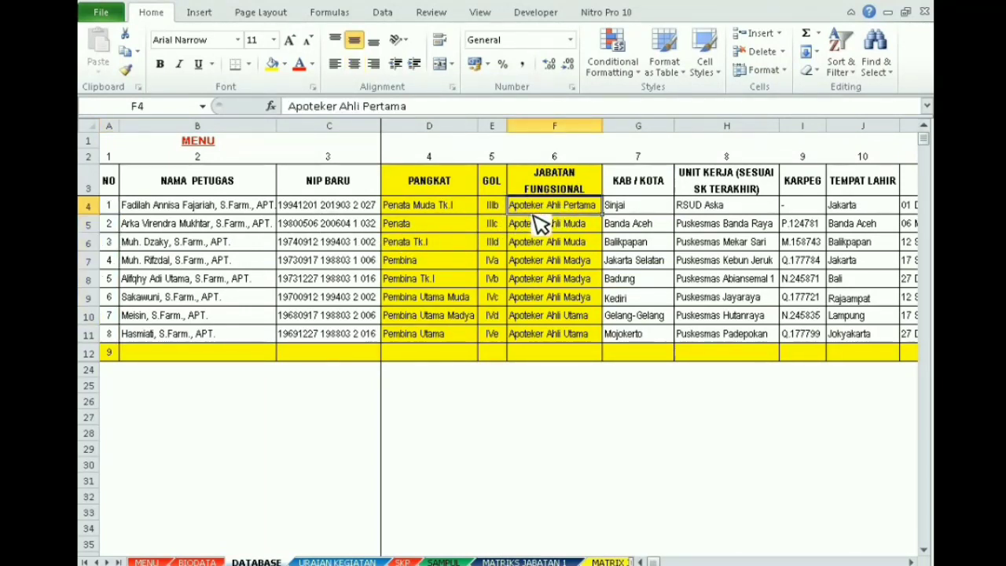
pyautogui.click(495, 210)
pyautogui.moveTo(560, 230); pyautogui.dragTo(549, 343)
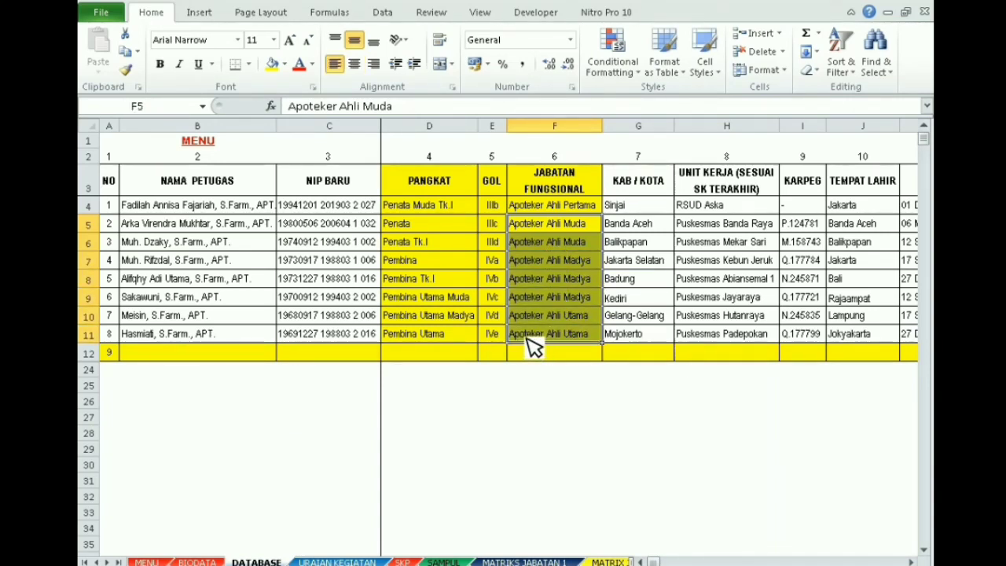
pyautogui.click(498, 337)
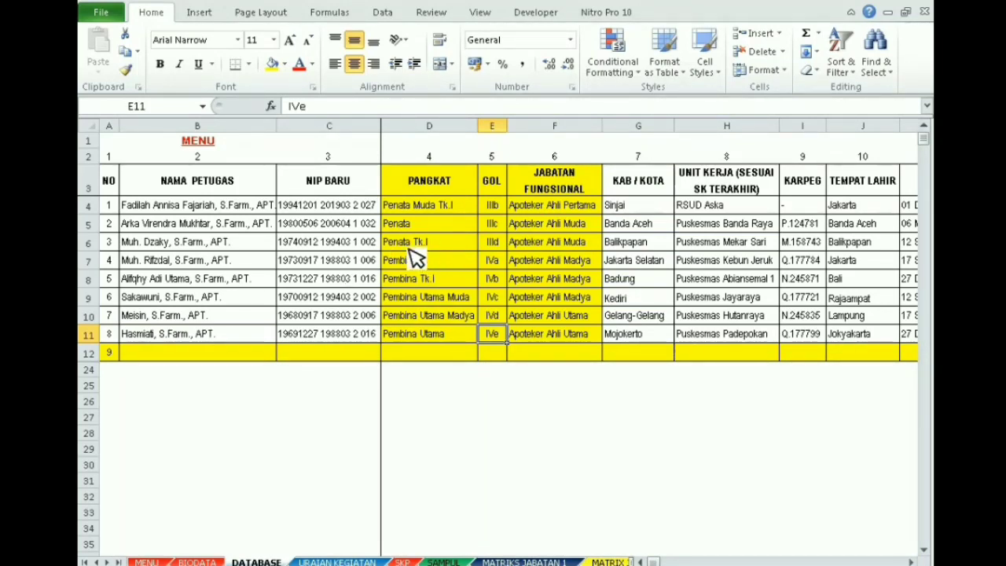
pyautogui.moveTo(491, 261); pyautogui.dragTo(494, 285)
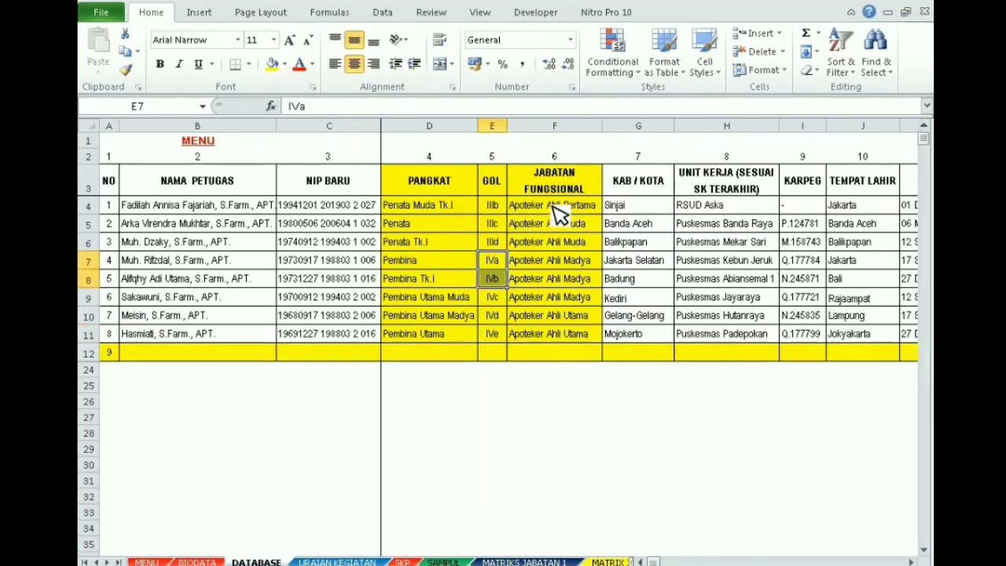
pyautogui.moveTo(550, 205); pyautogui.dragTo(539, 303)
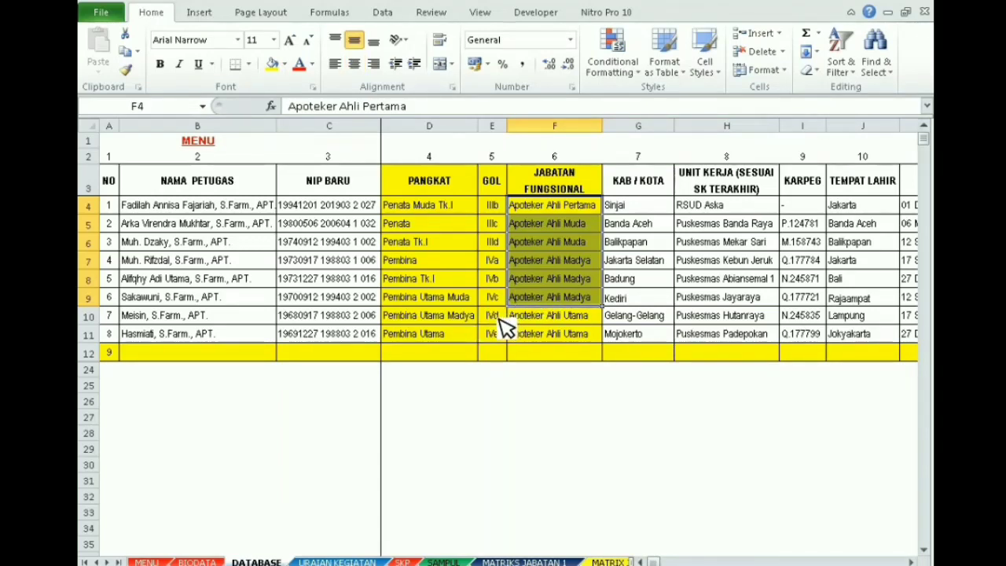
pyautogui.click(491, 261)
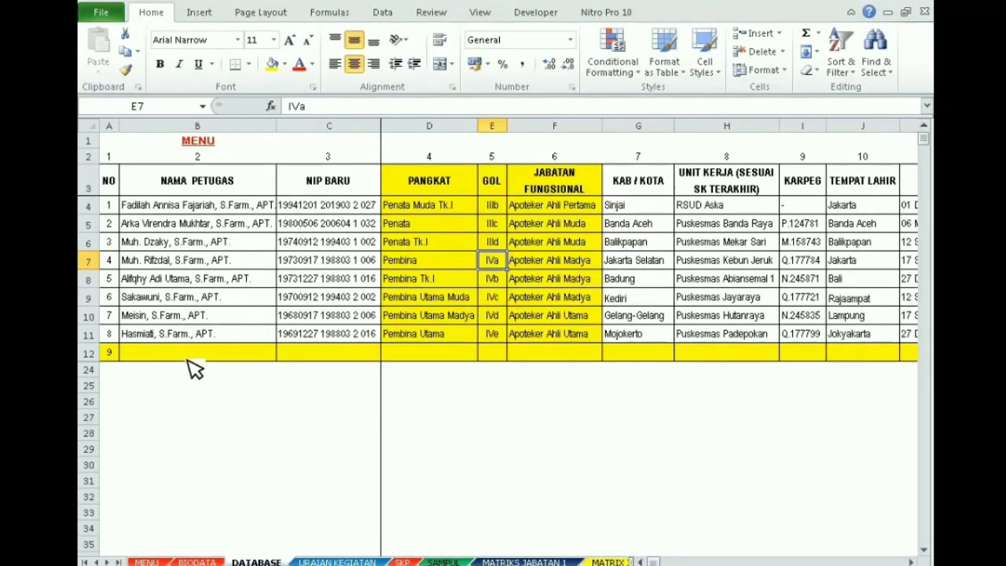
pyautogui.moveTo(188, 360); pyautogui.dragTo(813, 360)
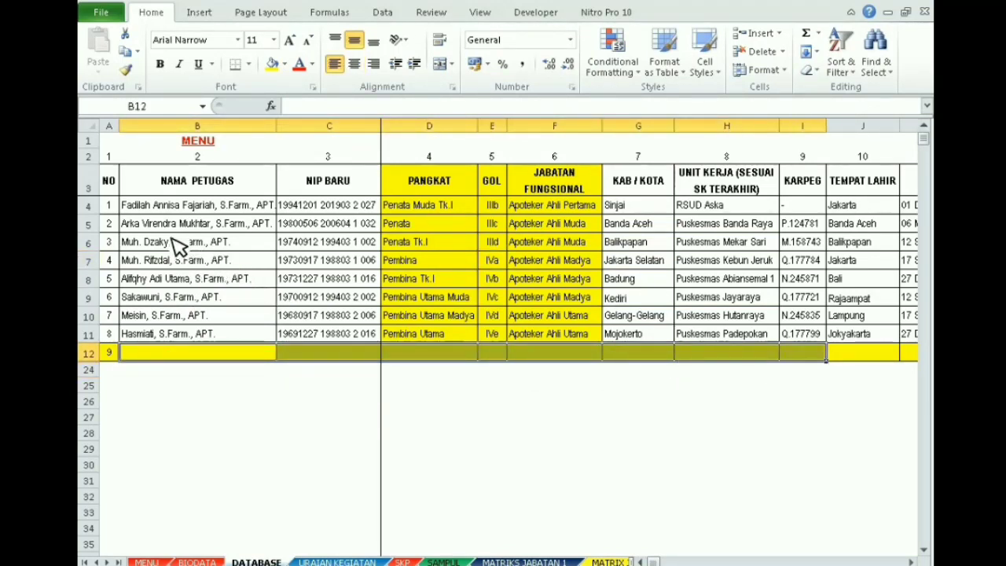
# Copy the rank Penata, grade IIIc and position Apoteker Ahli Muda from row 5 into the same columns of row 12.
pyautogui.click(435, 225)
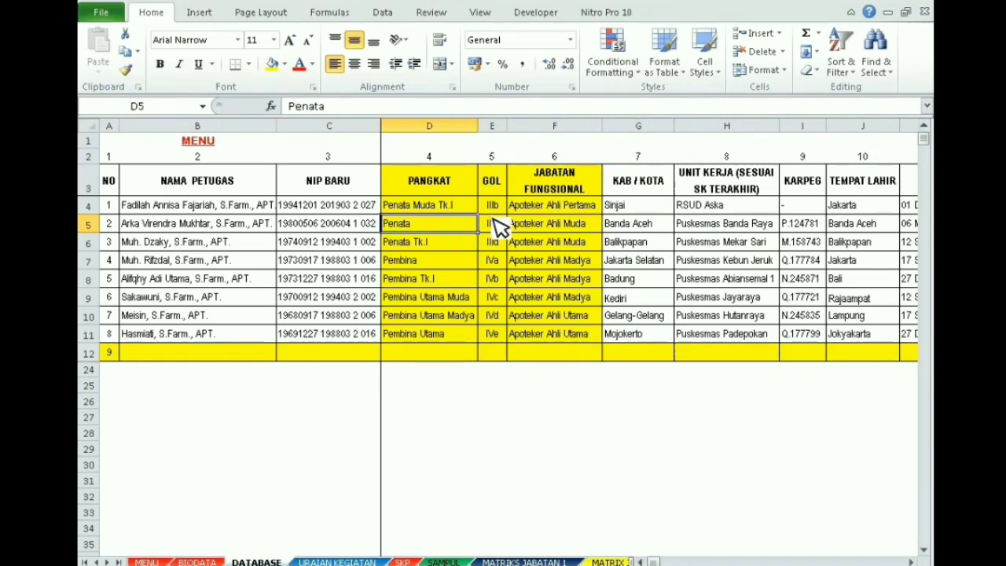
pyautogui.click(492, 226)
pyautogui.click(534, 230)
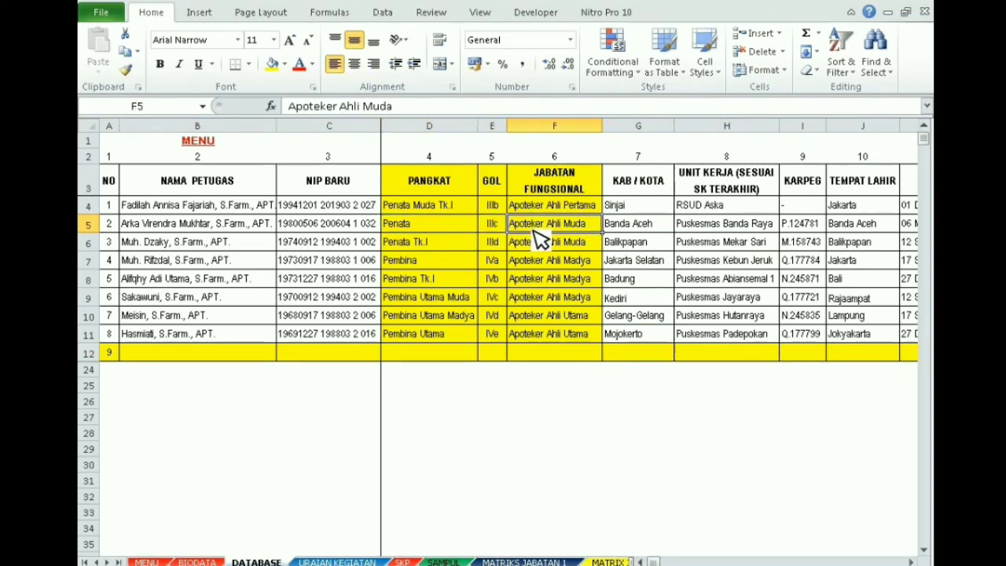
pyautogui.click(167, 360)
pyautogui.click(318, 358)
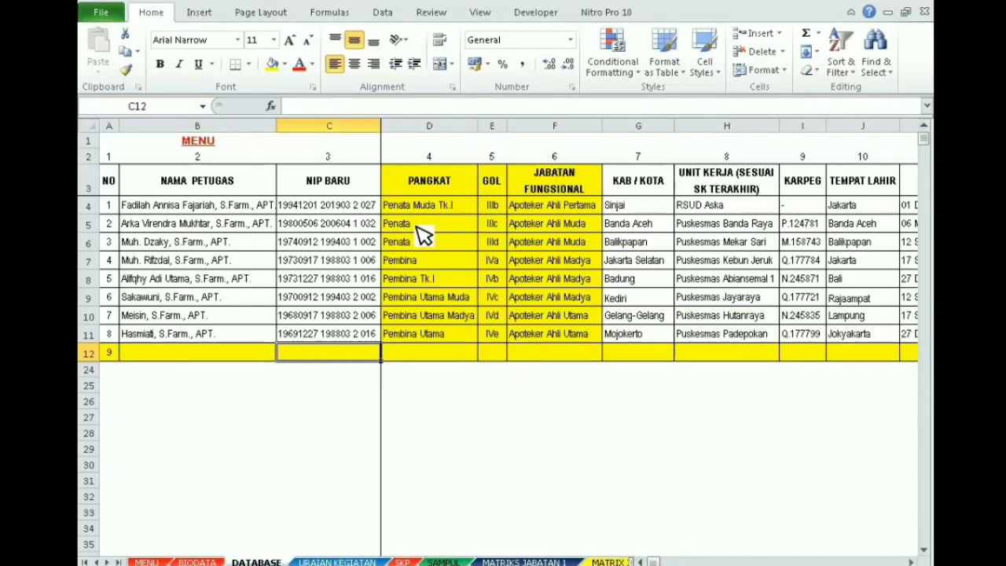
pyautogui.moveTo(422, 226); pyautogui.dragTo(550, 235)
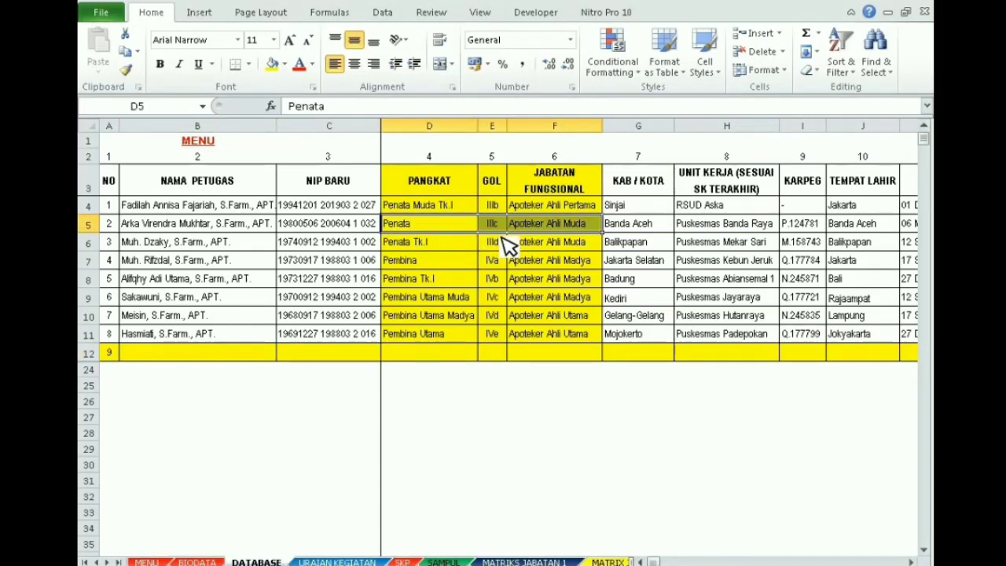
pyautogui.hotkey('ctrl', 'c')
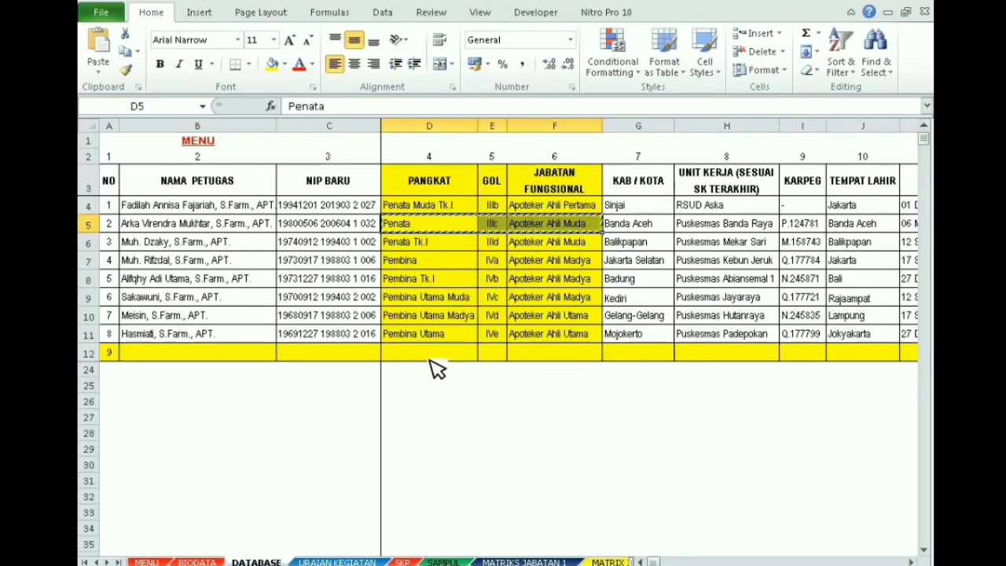
pyautogui.click(437, 355)
pyautogui.hotkey('ctrl', 'v')
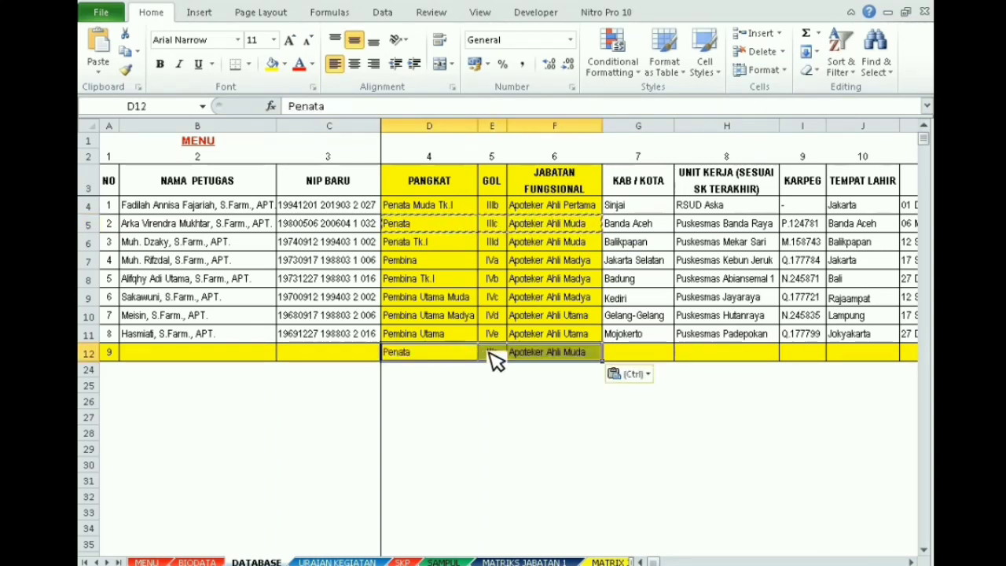
# Examine the row 12 fields from KAB / KOTA through NAMA PEJABAT PENILAI, including birth details, education and TMT JABATAN.
pyautogui.click(654, 357)
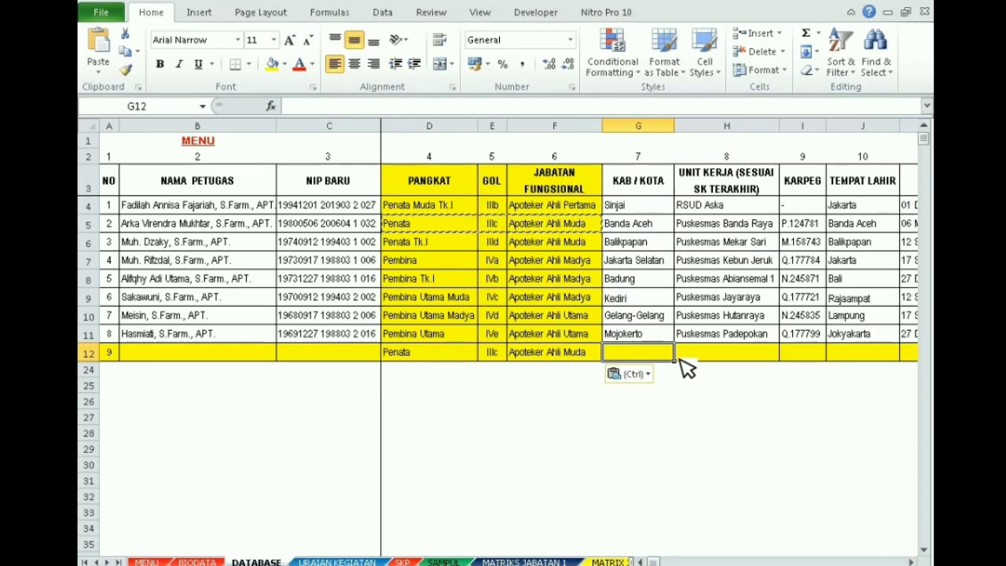
pyautogui.click(734, 356)
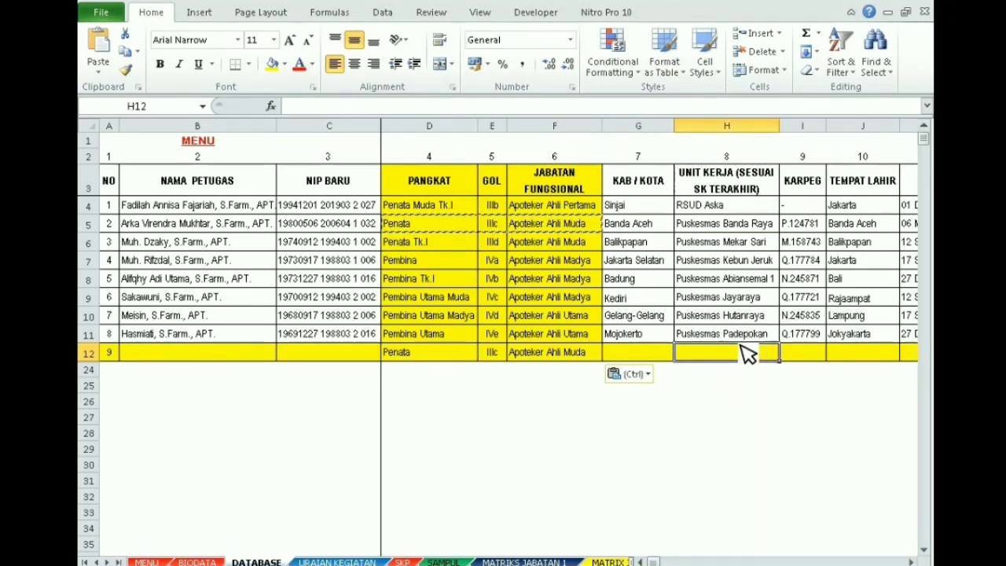
pyautogui.click(814, 358)
pyautogui.click(860, 359)
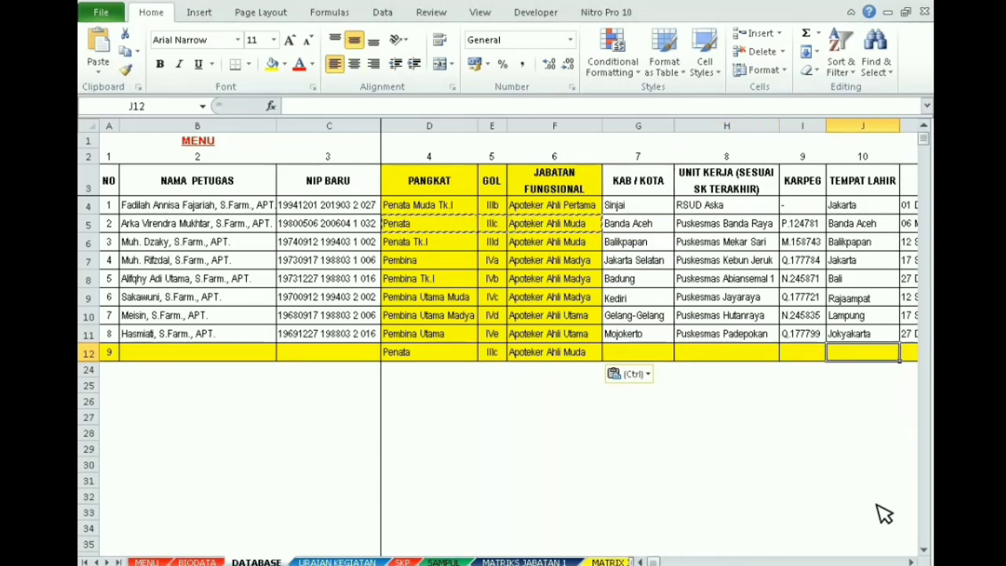
pyautogui.hscroll(5, 911, 563)
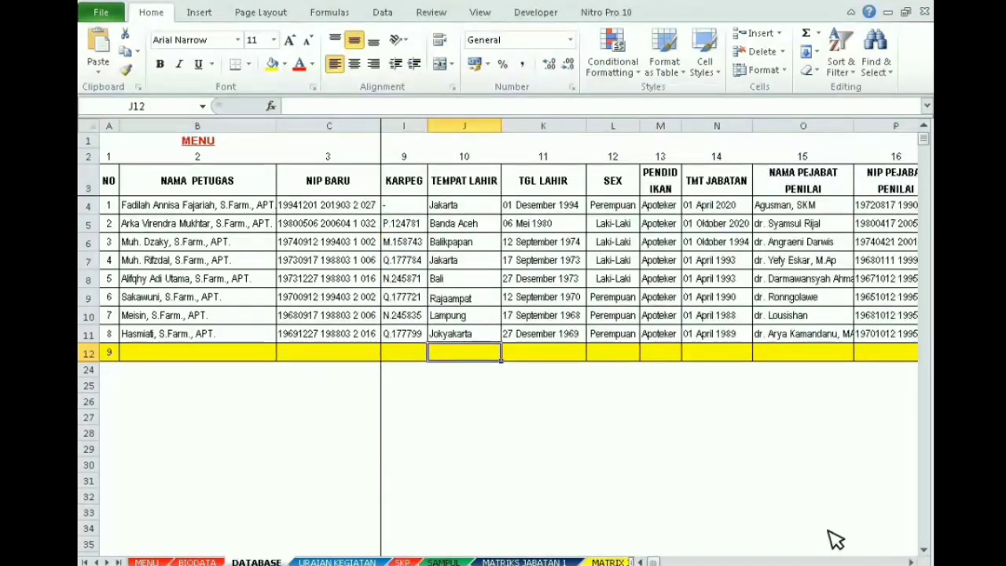
pyautogui.click(557, 339)
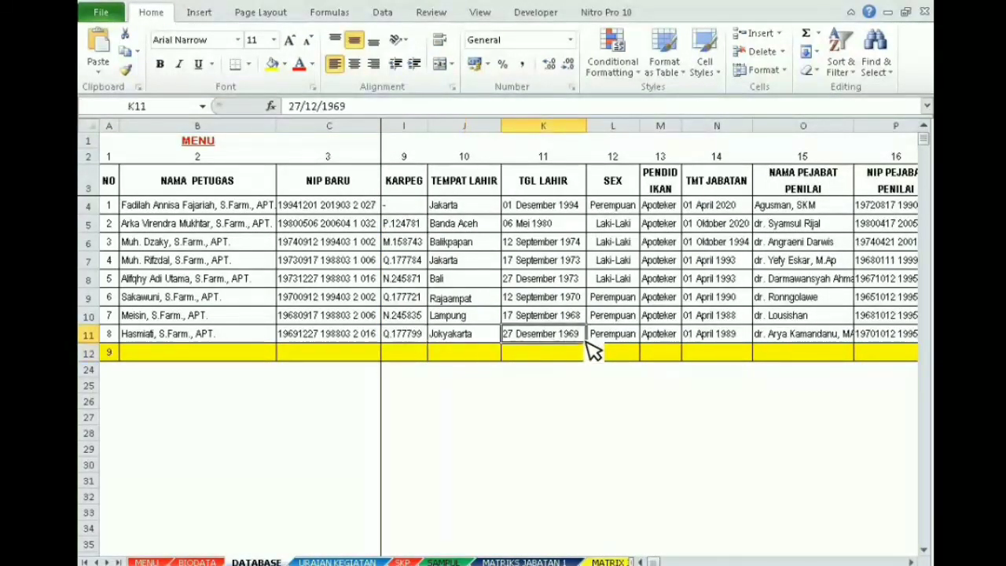
pyautogui.click(668, 339)
pyautogui.click(715, 352)
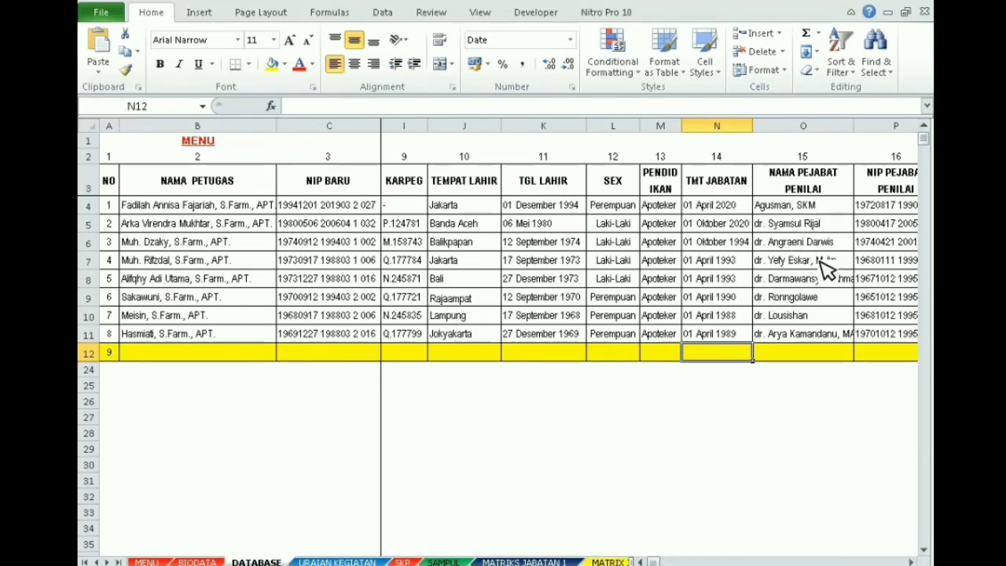
pyautogui.click(817, 359)
# Examine the remaining database columns for the assessing officer and the assessor's superior, through to PEMDA/PEMKOT.
pyautogui.click(914, 560)
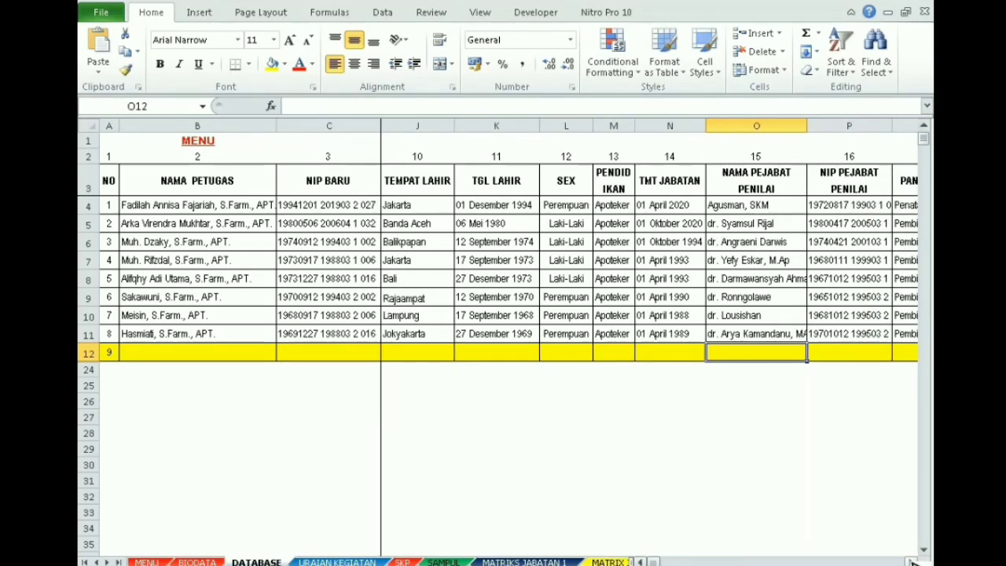
pyautogui.click(915, 560)
pyautogui.click(914, 560)
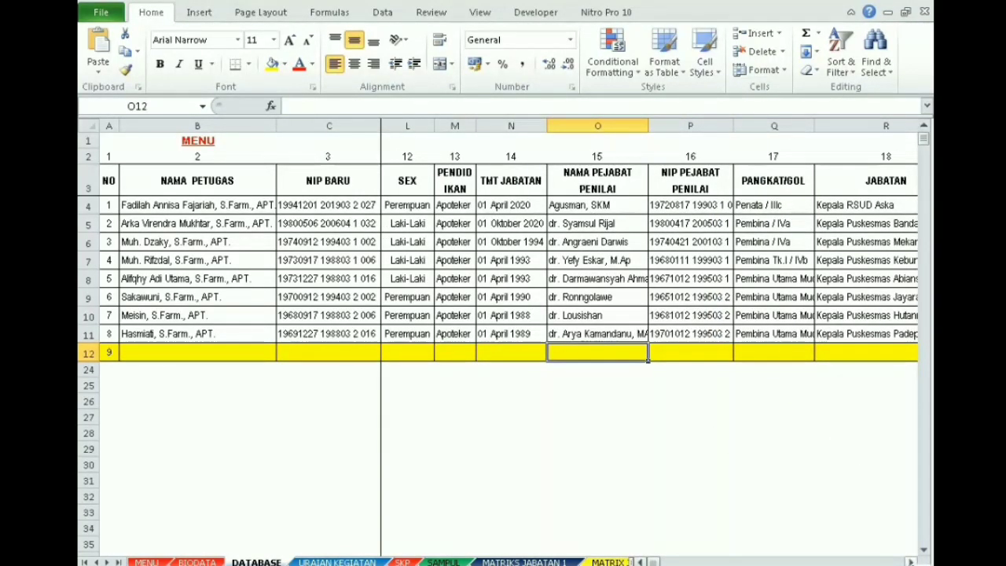
pyautogui.click(914, 559)
pyautogui.click(915, 560)
pyautogui.click(915, 560)
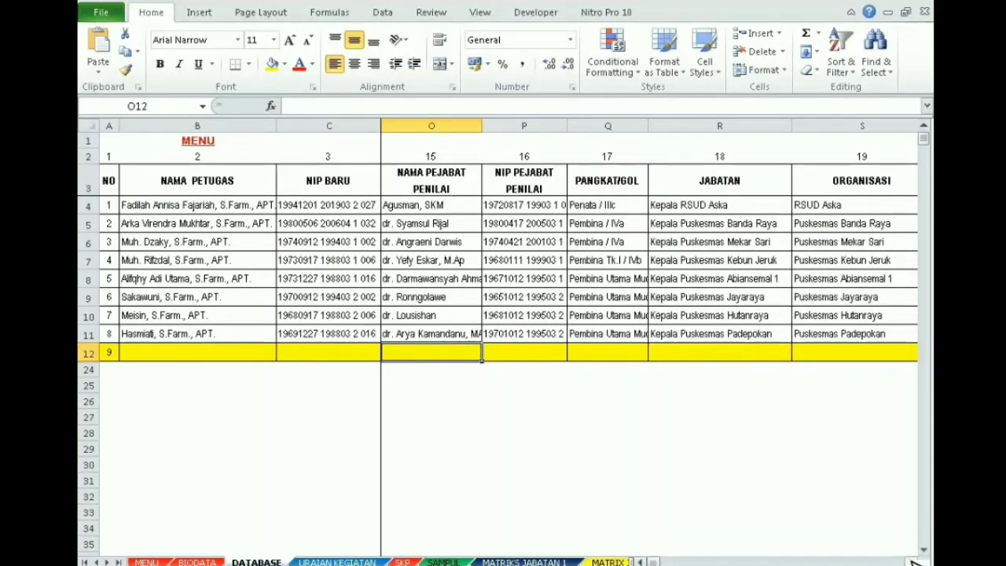
pyautogui.click(914, 560)
pyautogui.click(914, 560)
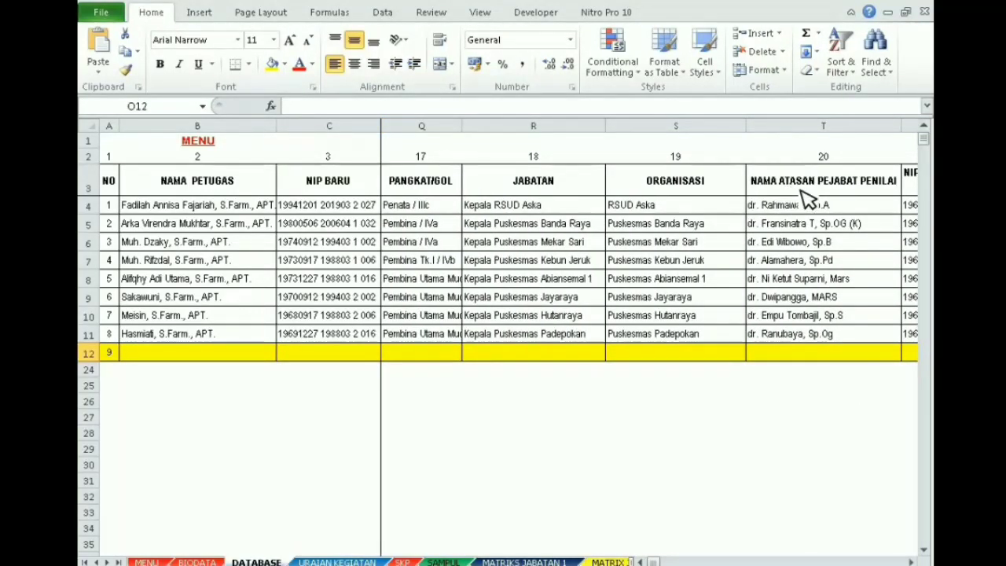
pyautogui.click(832, 351)
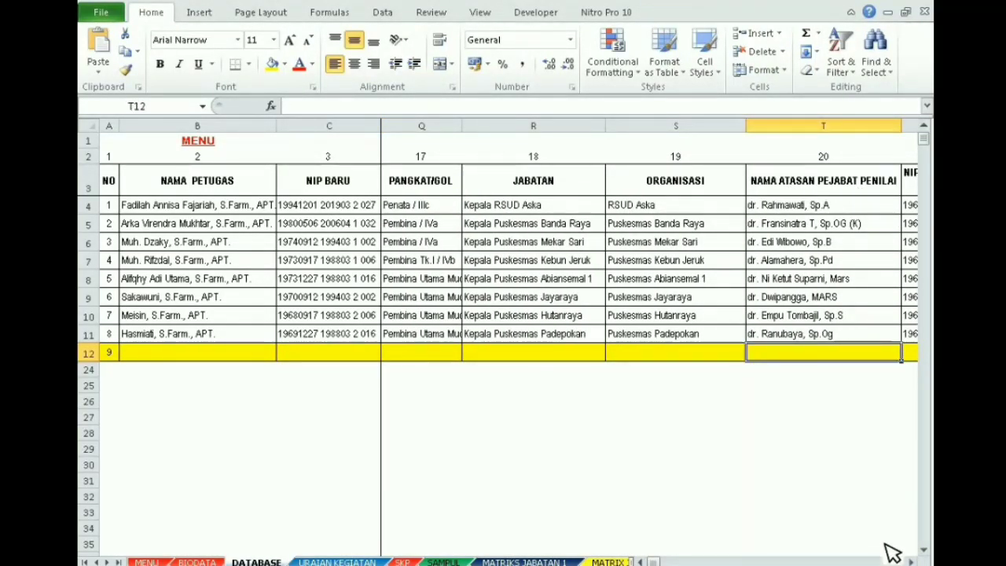
pyautogui.click(915, 560)
pyautogui.click(914, 560)
pyautogui.click(914, 560)
pyautogui.click(914, 560)
pyautogui.click(915, 560)
pyautogui.moveTo(440, 298); pyautogui.dragTo(739, 319)
pyautogui.moveTo(435, 358); pyautogui.dragTo(841, 349)
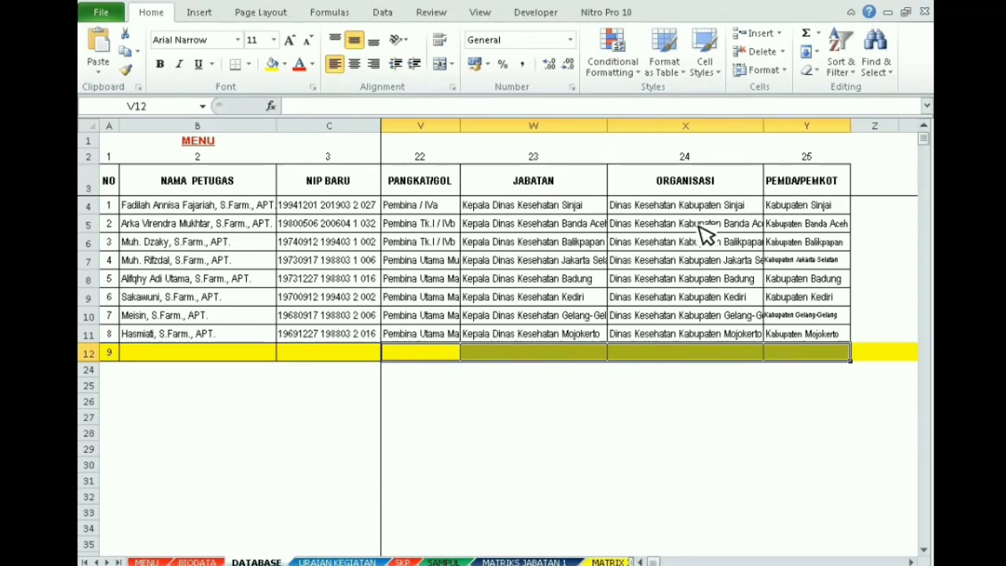
# Return to the database's first columns and review the row 12 entry for officer number 9 against row 5.
pyautogui.click(329, 368)
pyautogui.press('Right')
pyautogui.hotkey('ctrl', 'v')
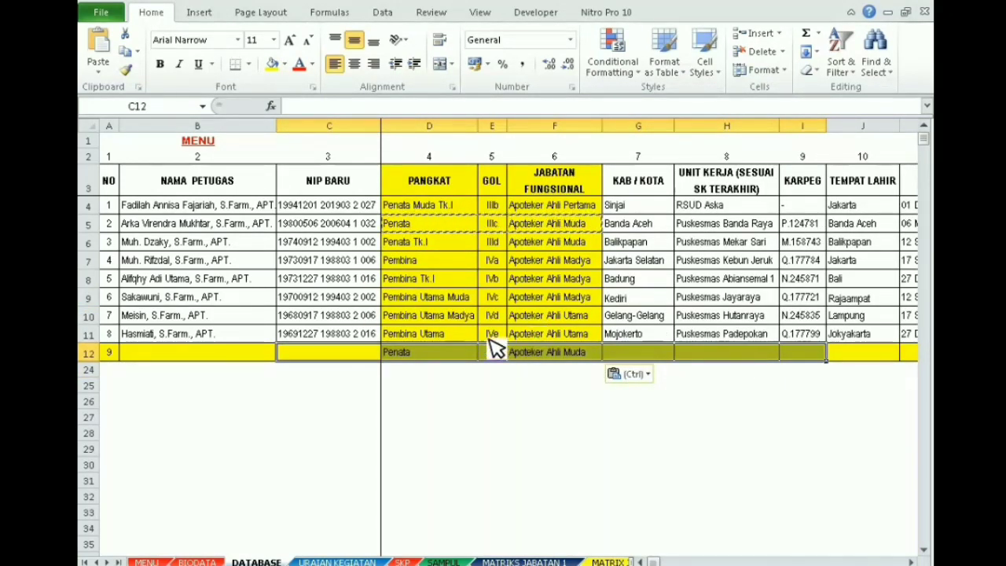
pyautogui.moveTo(201, 355); pyautogui.dragTo(504, 353)
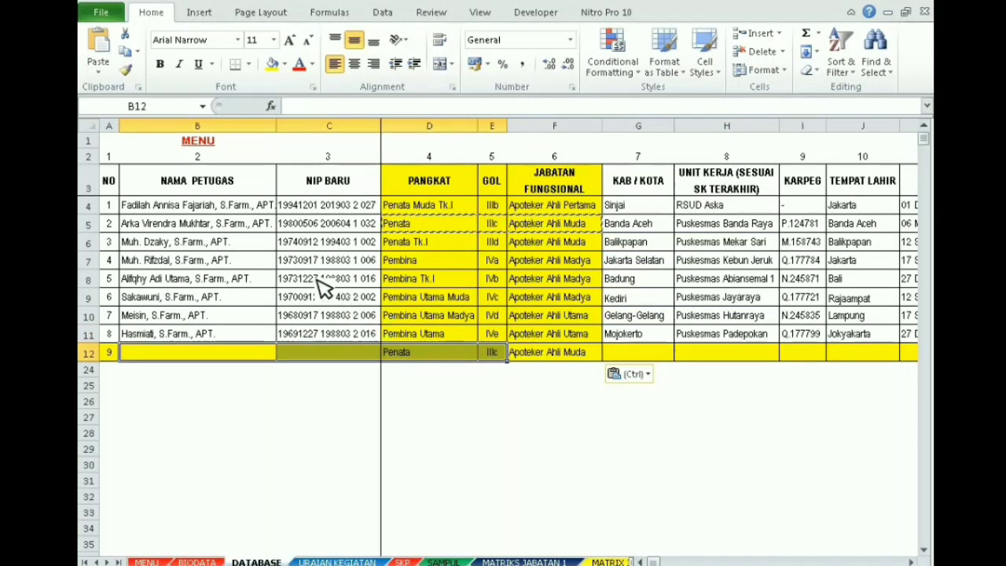
pyautogui.click(198, 225)
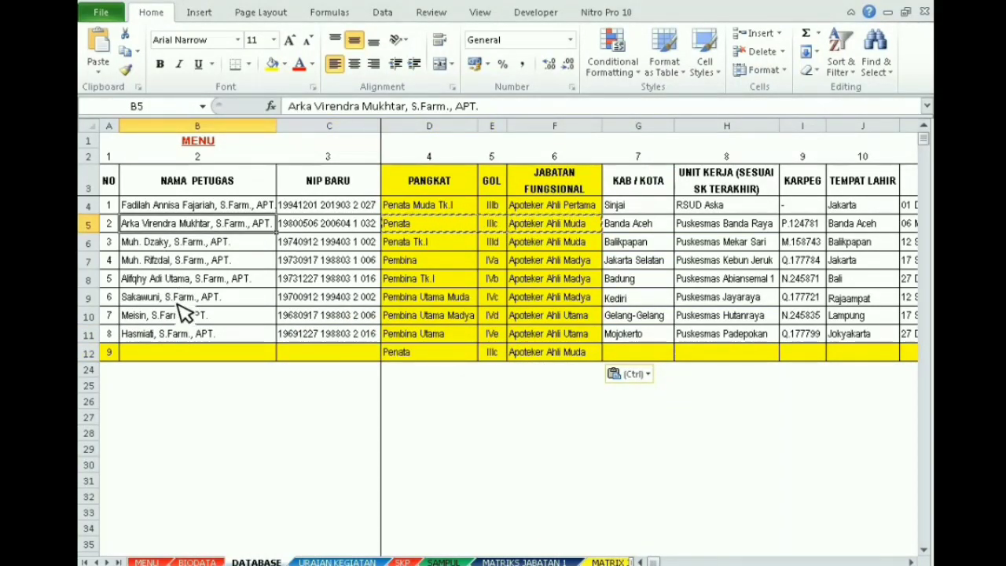
pyautogui.click(188, 354)
pyautogui.click(111, 355)
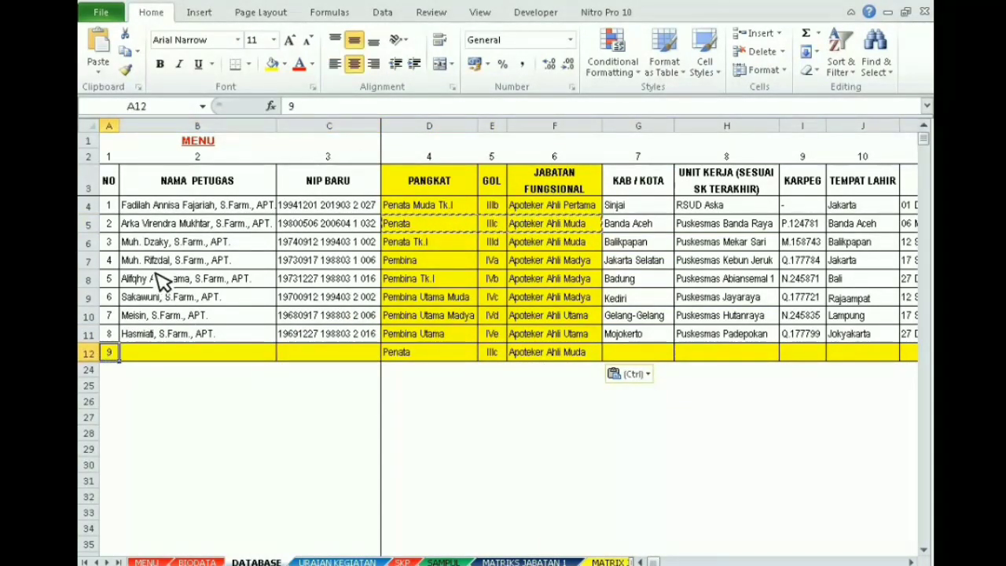
# Find officer number 2 in the database, then load that record on the BIODATA sheet by setting NO URUT to 2.
pyautogui.click(135, 228)
pyautogui.click(117, 226)
pyautogui.click(138, 228)
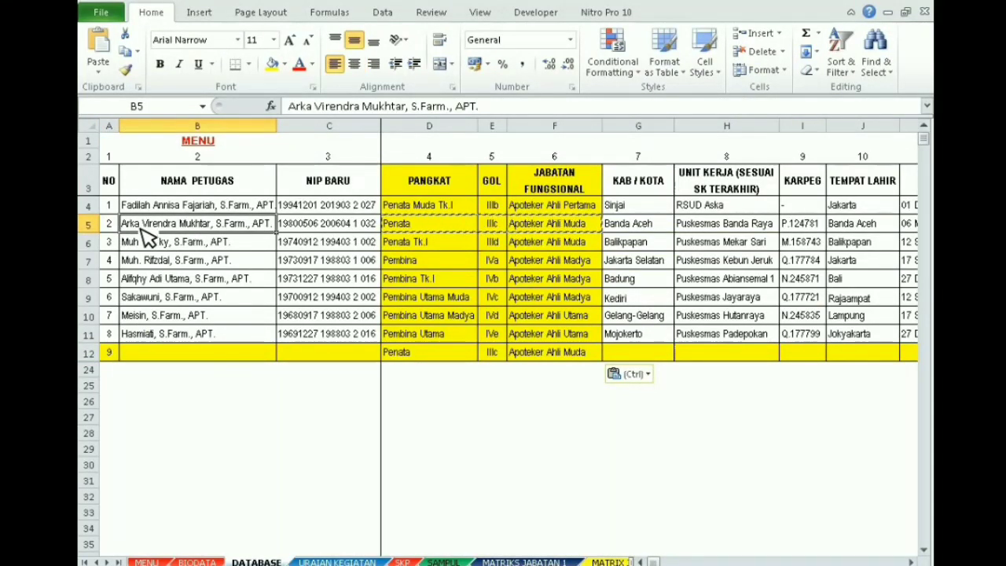
pyautogui.click(199, 143)
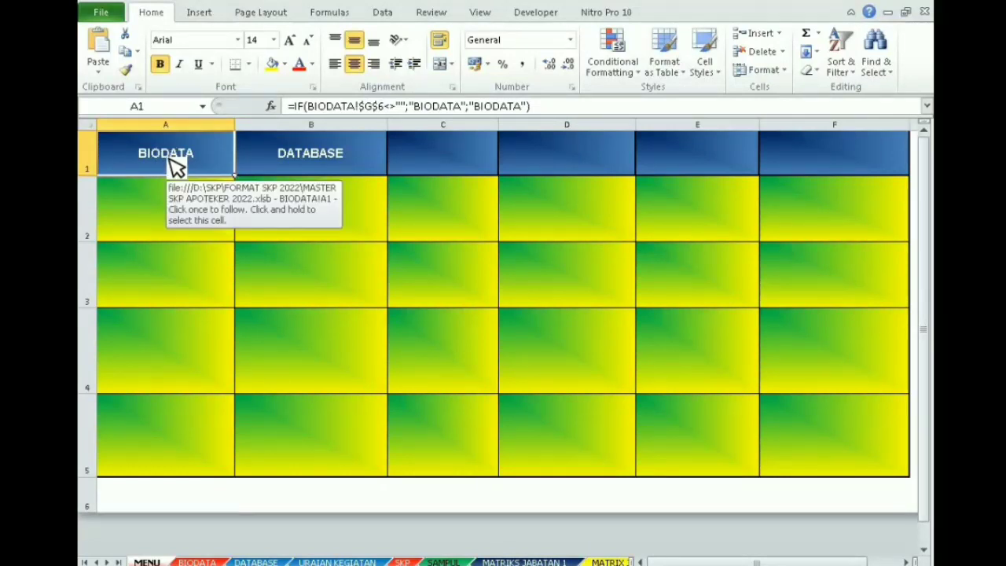
pyautogui.click(183, 165)
pyautogui.click(758, 220)
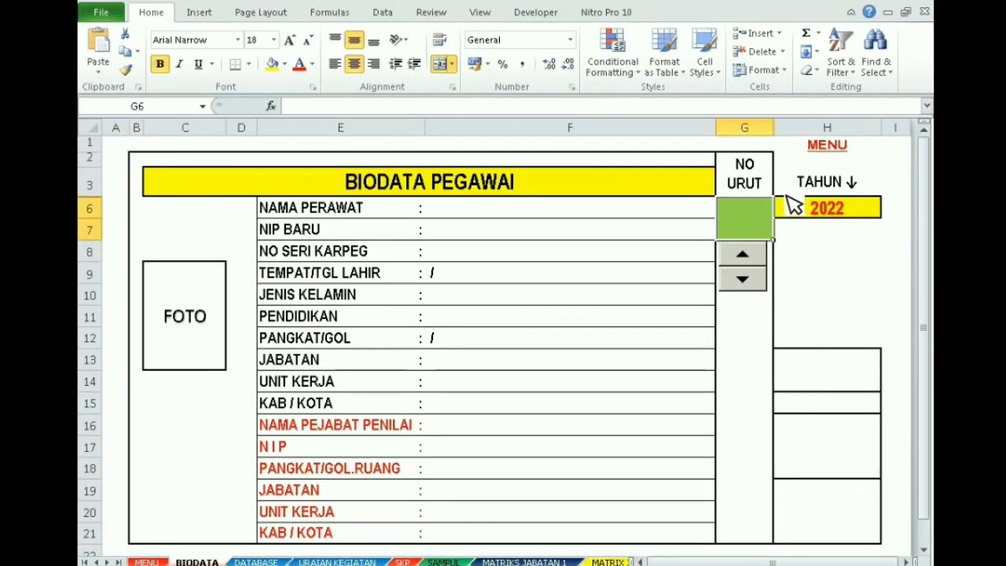
pyautogui.write('2')
pyautogui.click(806, 206)
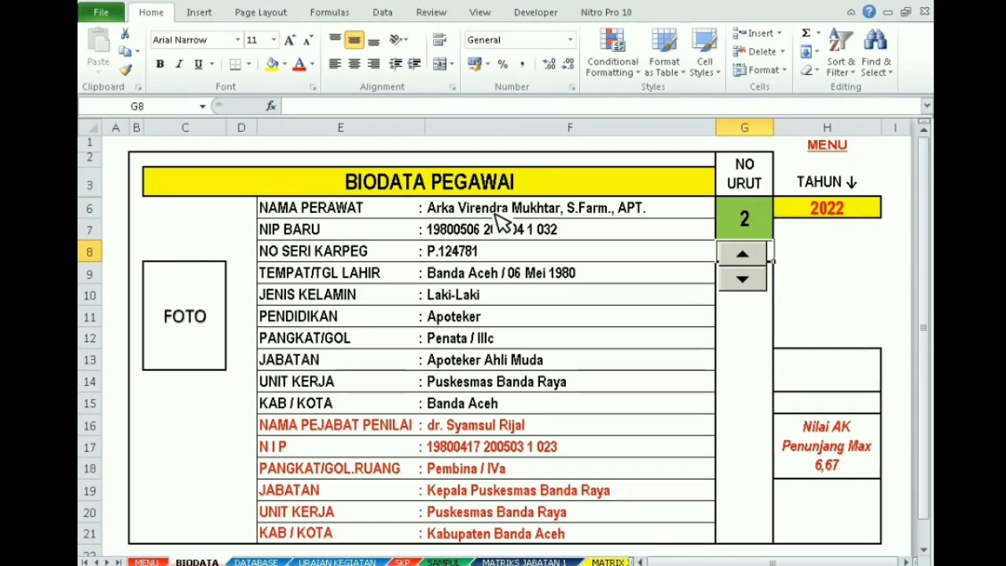
# Review the loaded officer's biodata, including the name, PANGKAT/GOL and JABATAN fields.
pyautogui.moveTo(502, 212); pyautogui.dragTo(519, 512)
pyautogui.click(460, 214)
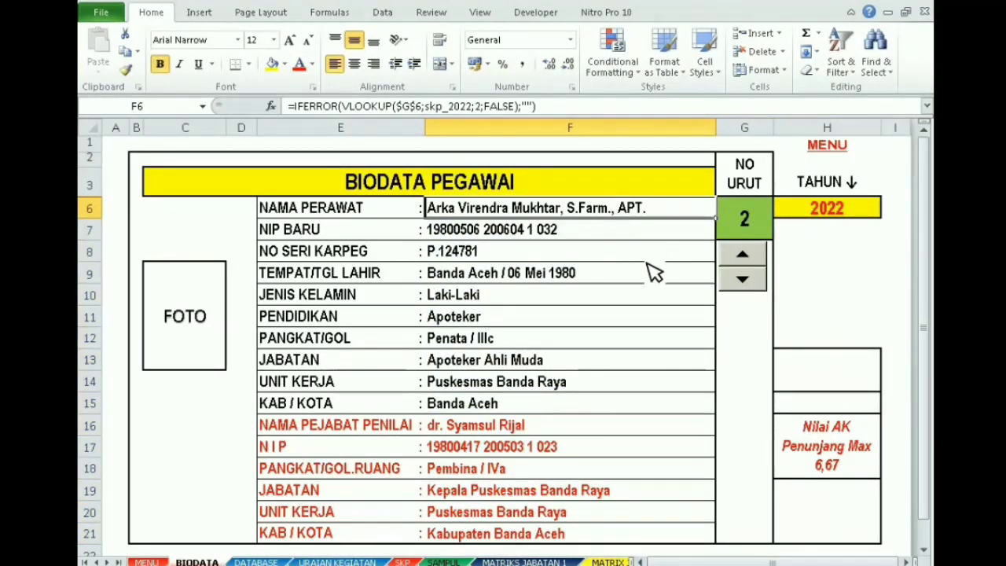
pyautogui.click(462, 339)
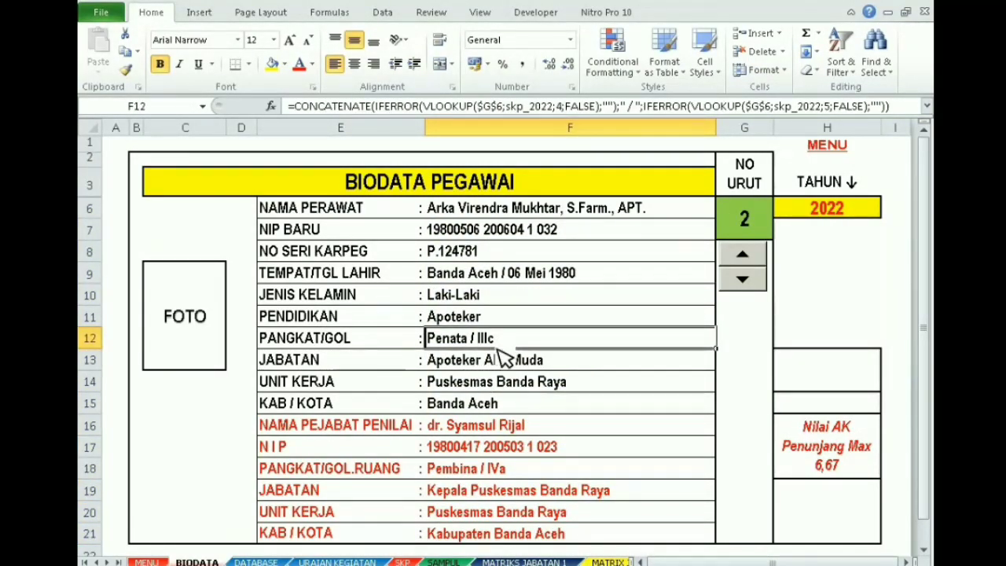
pyautogui.click(477, 364)
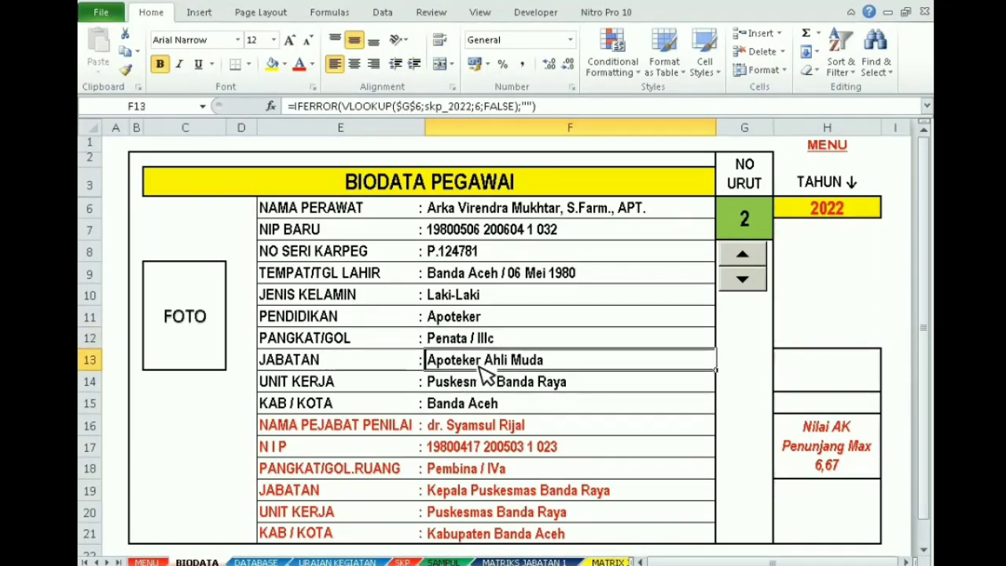
# Advance NO URUT through the officer records to 9 and inspect that record's biodata, especially PANGKAT/GOL and JABATAN.
pyautogui.click(745, 262)
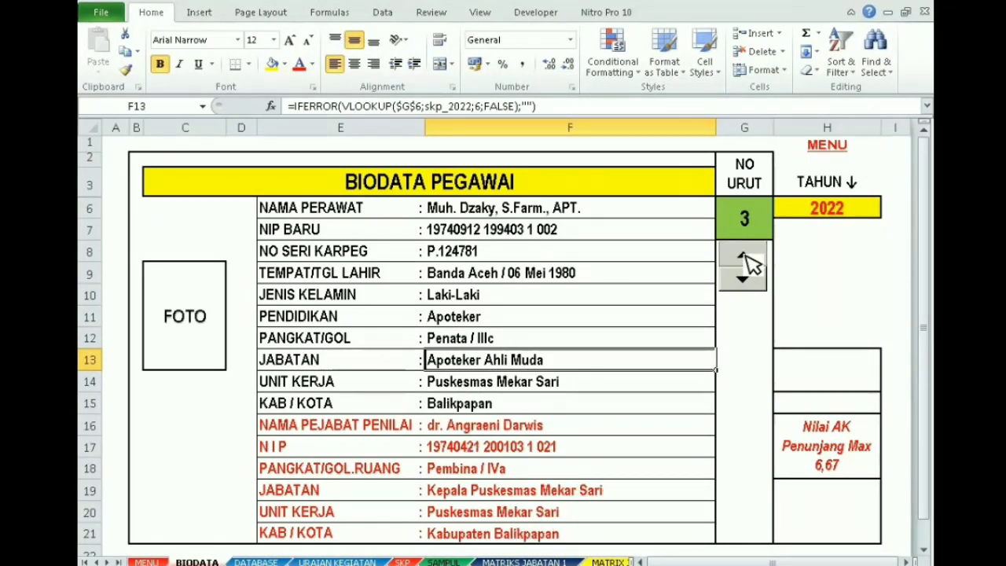
pyautogui.click(746, 263)
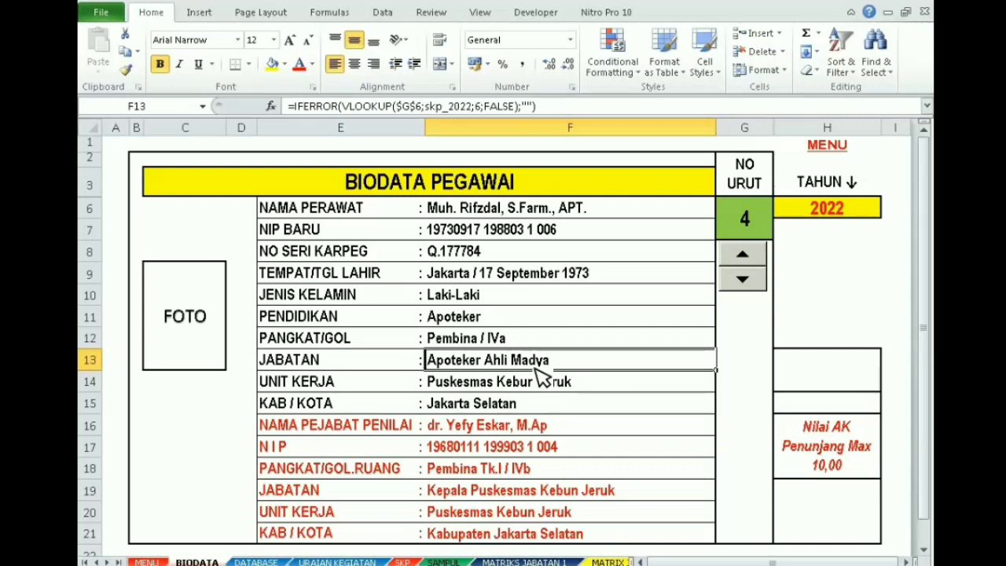
pyautogui.click(751, 254)
pyautogui.click(752, 254)
pyautogui.click(753, 254)
pyautogui.click(742, 254)
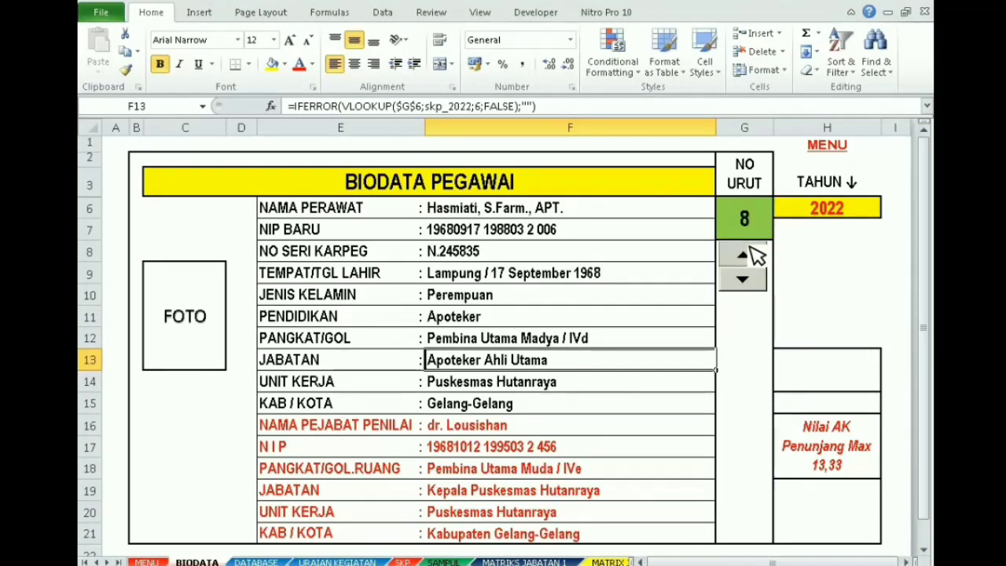
pyautogui.click(742, 255)
pyautogui.moveTo(488, 211); pyautogui.dragTo(487, 472)
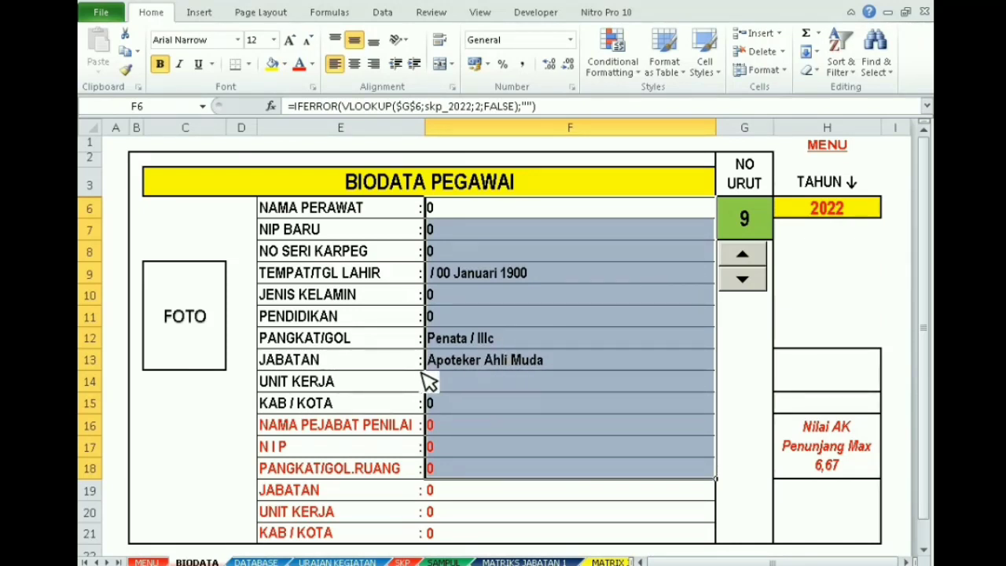
pyautogui.moveTo(461, 344); pyautogui.dragTo(464, 369)
# Step NO URUT back down to 2 and return to the workbook's MENU sheet.
pyautogui.click(759, 285)
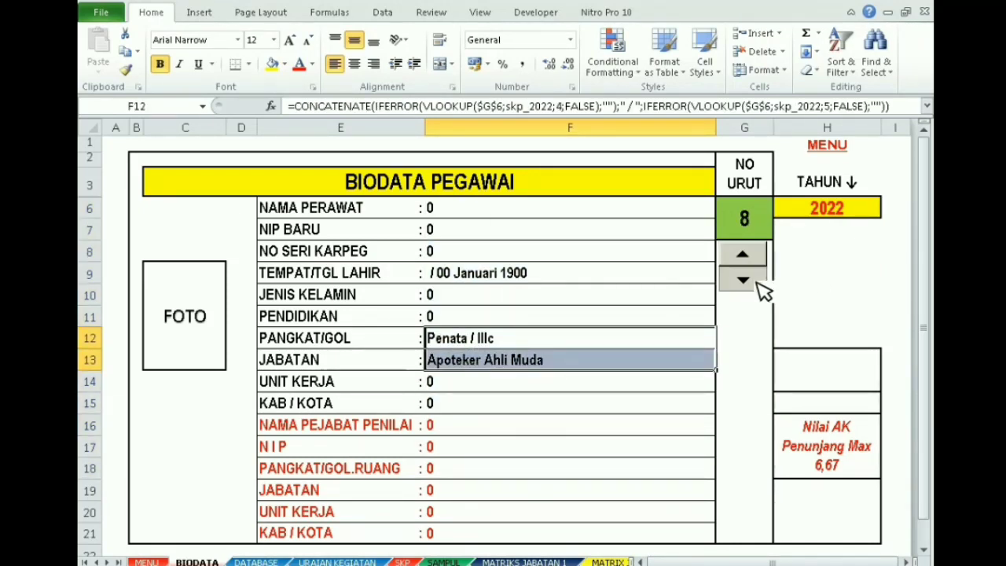
pyautogui.click(759, 284)
pyautogui.click(758, 284)
pyautogui.click(758, 285)
pyautogui.click(759, 285)
pyautogui.click(759, 284)
pyautogui.click(759, 285)
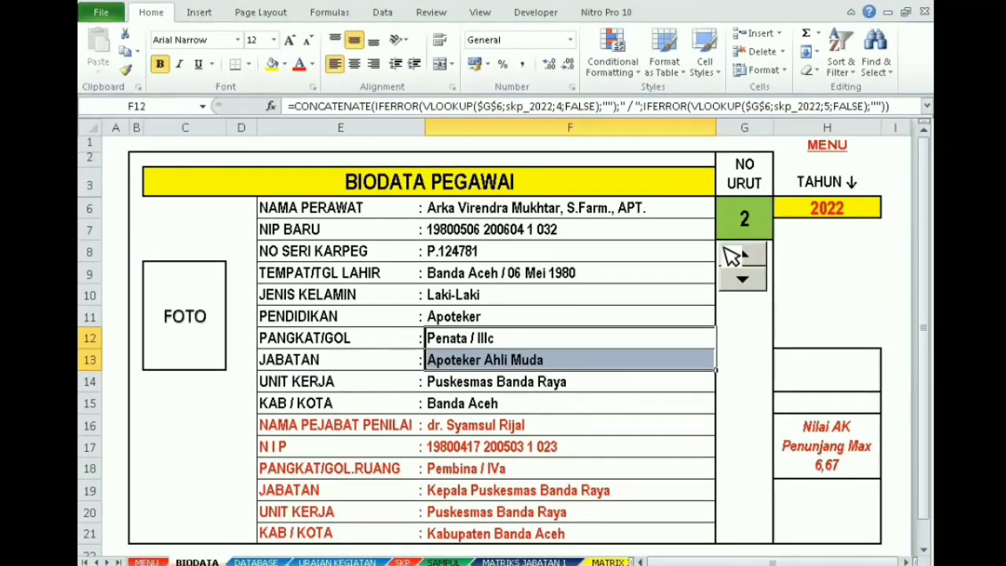
pyautogui.click(832, 151)
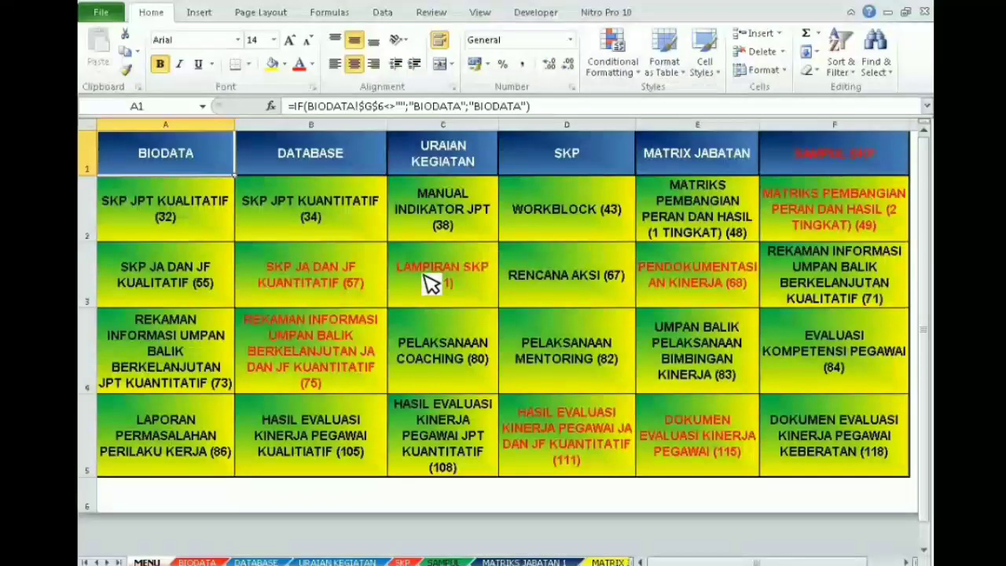
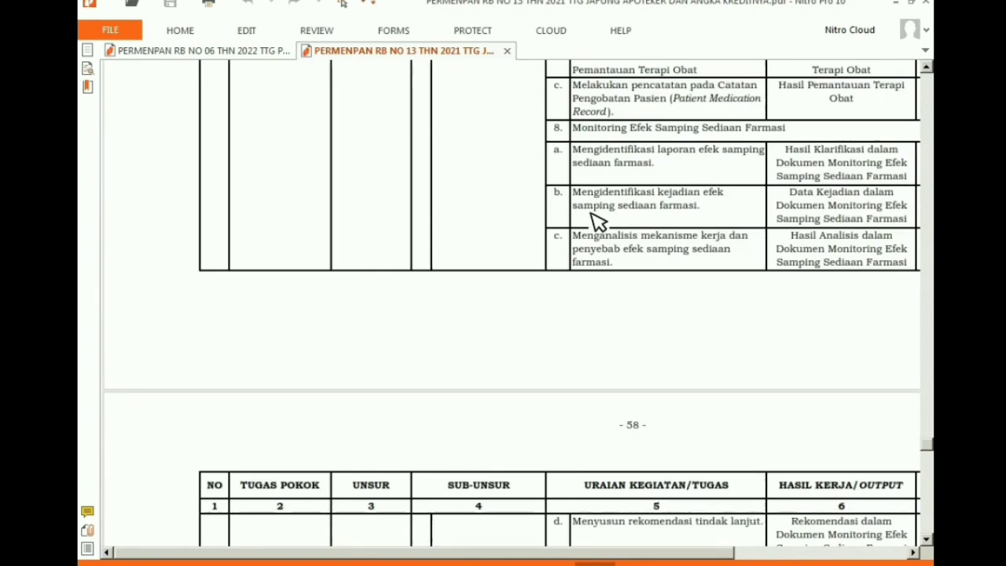
# Examine the activity, output and credit tables in the PERMENPAN RB NO 13 THN 2021 PDF, through to page 61.
pyautogui.scroll(15, 550, 270)
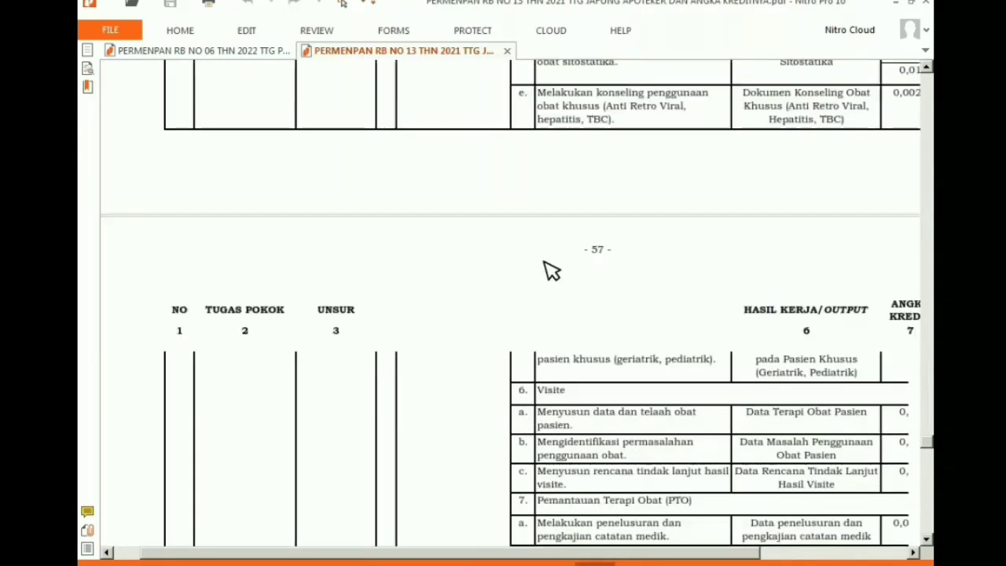
pyautogui.scroll(12, 521, 316)
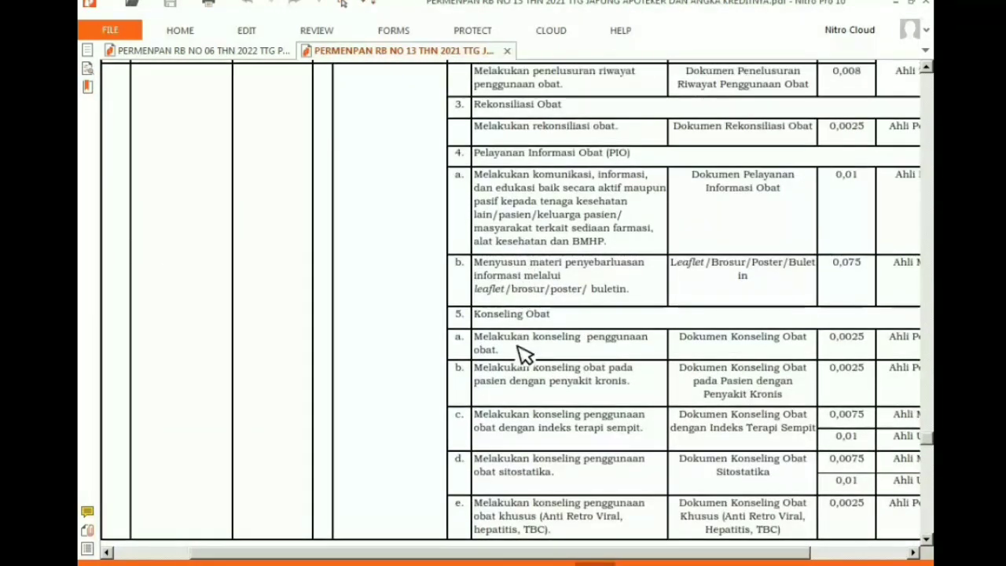
pyautogui.scroll(-5, 487, 276)
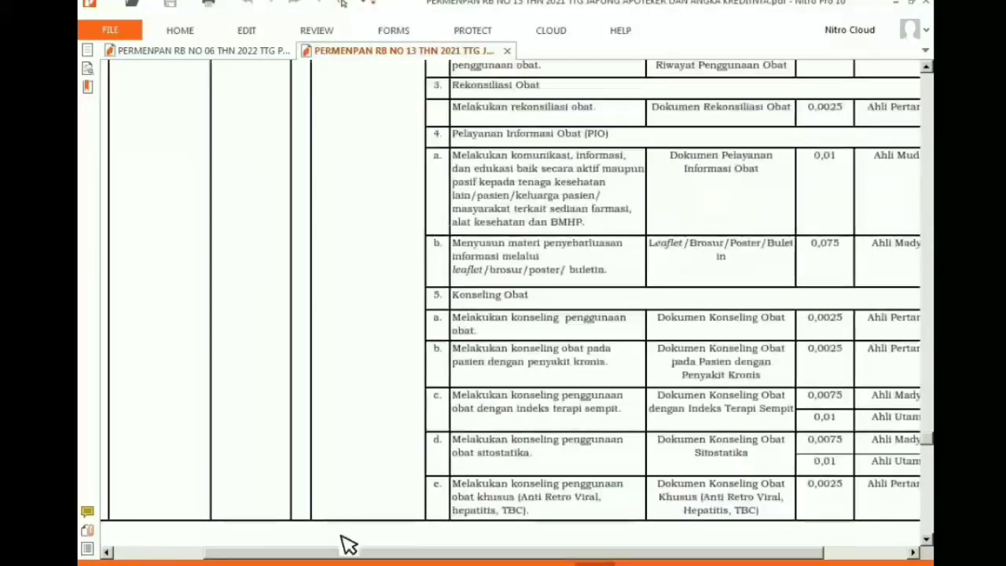
pyautogui.scroll(-7, 341, 535)
pyautogui.hscroll(-2, 341, 535)
pyautogui.scroll(-20, 503, 315)
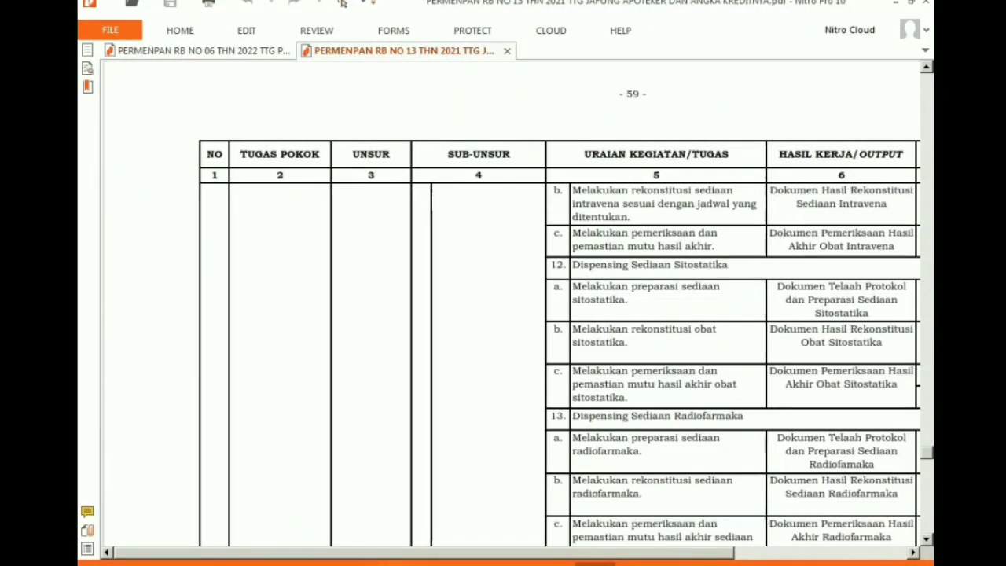
pyautogui.scroll(-10, 503, 314)
pyautogui.scroll(-10, 498, 509)
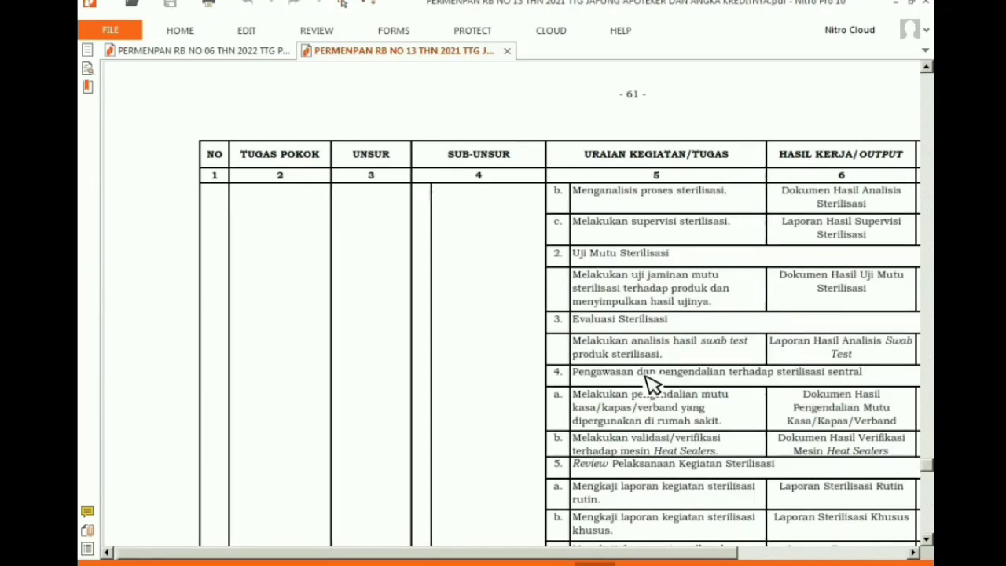
pyautogui.hscroll(3, 579, 400)
pyautogui.hscroll(-3, 554, 376)
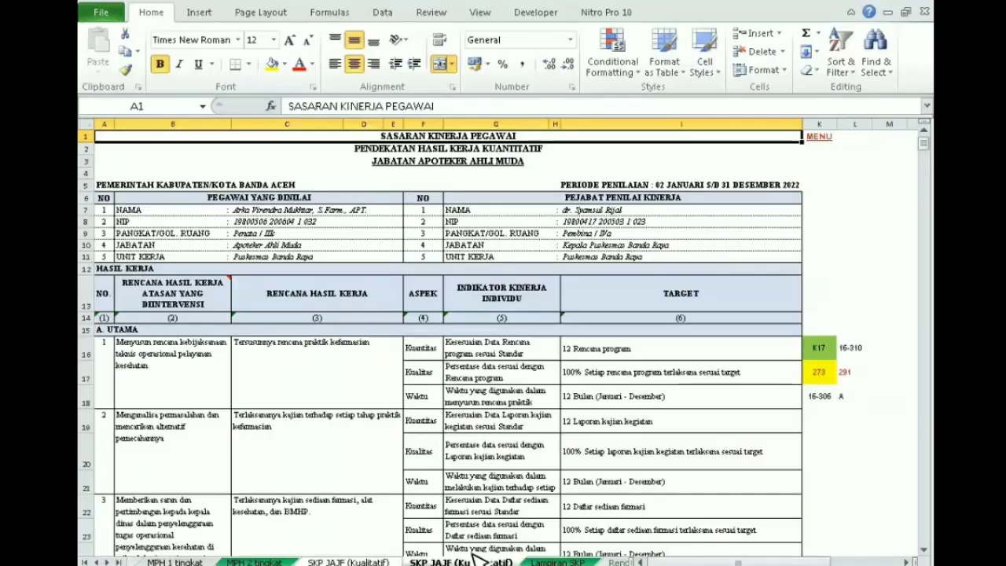
# Open the URAIAN KEGIATAN sheet from the workbook's menu and go to the start of its activity list.
pyautogui.click(817, 140)
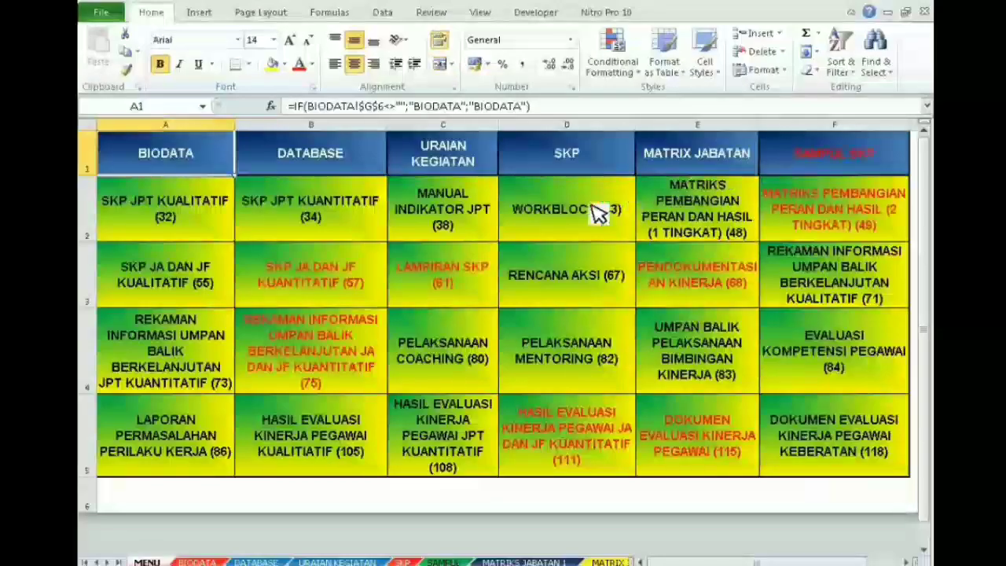
pyautogui.click(450, 162)
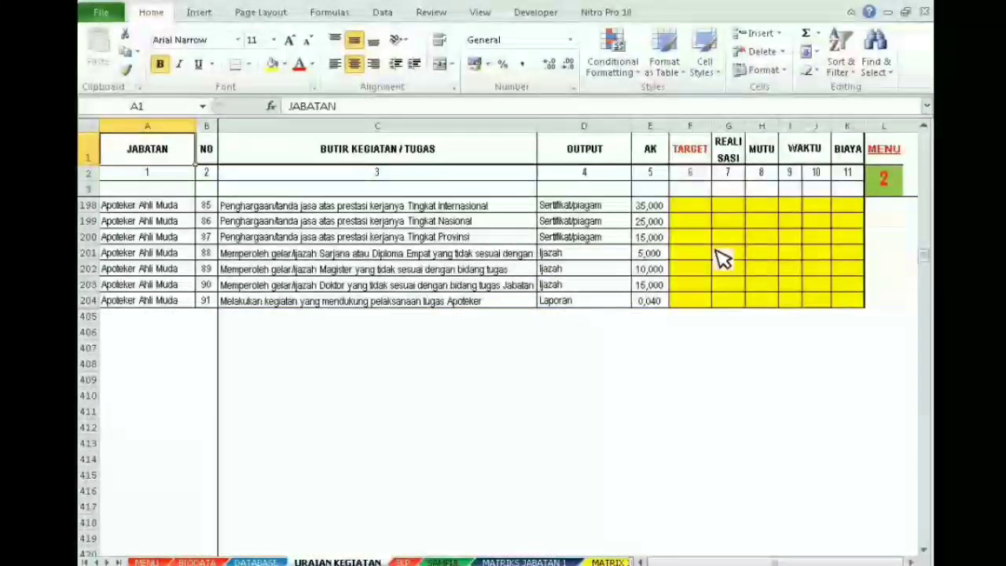
pyautogui.scroll(10, 928, 263)
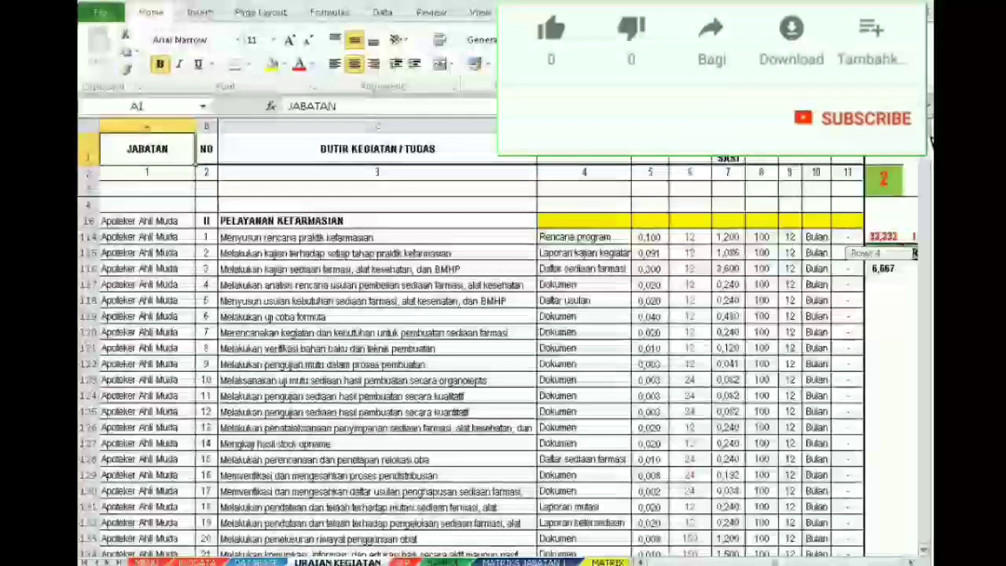
# Examine the JABATAN, BUTIR KEGIATAN / TUGAS and OUTPUT columns of the Apoteker Ahli Muda activities.
pyautogui.moveTo(146, 221); pyautogui.dragTo(149, 555)
pyautogui.scroll(2, 504, 354)
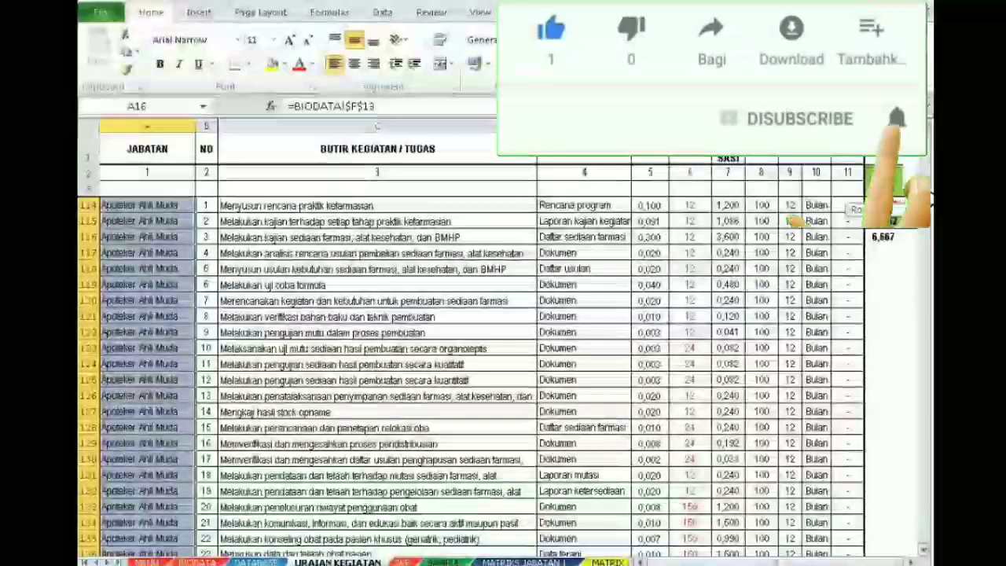
pyautogui.moveTo(295, 206); pyautogui.dragTo(313, 534)
pyautogui.moveTo(150, 272); pyautogui.dragTo(144, 376)
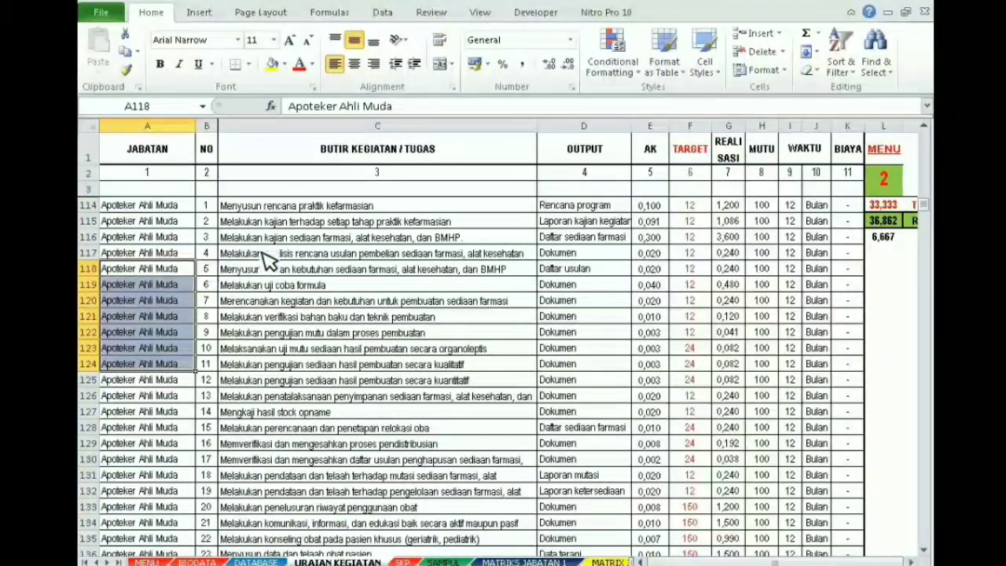
pyautogui.moveTo(279, 253); pyautogui.dragTo(302, 432)
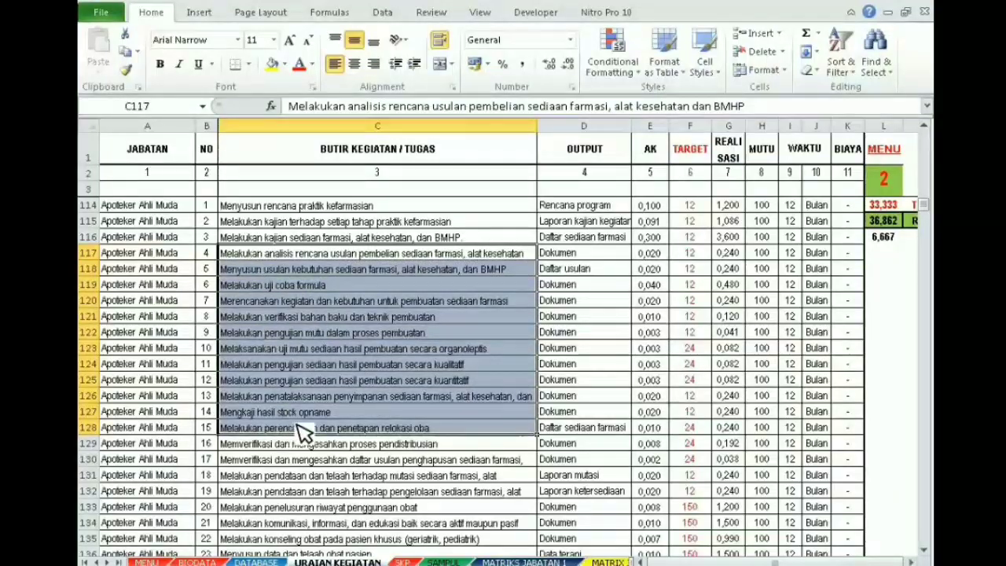
pyautogui.click(421, 481)
pyautogui.moveTo(580, 254); pyautogui.dragTo(586, 428)
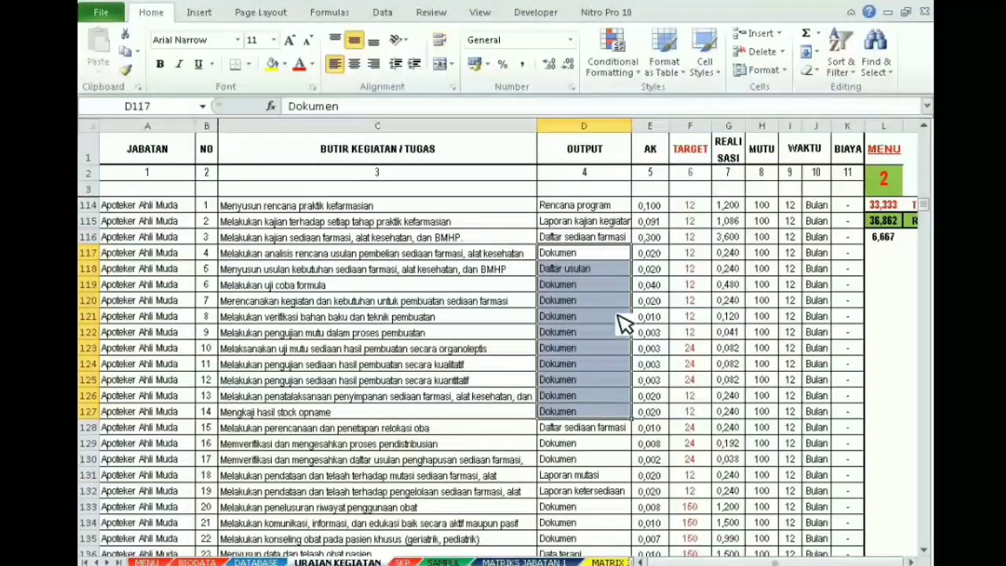
# Examine the AK, TARGET and REALISASI columns for the first pharmacy service activities.
pyautogui.click(650, 236)
pyautogui.moveTo(665, 240); pyautogui.dragTo(663, 409)
pyautogui.moveTo(697, 223); pyautogui.dragTo(704, 397)
pyautogui.moveTo(732, 223); pyautogui.dragTo(725, 403)
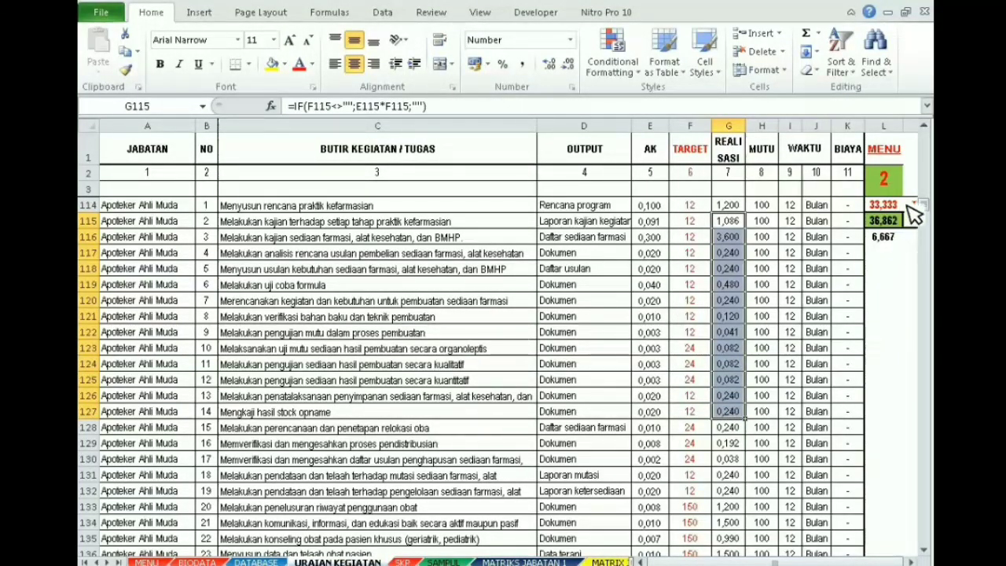
# Review the TARGET entries of individual activities in rows 114 to 129.
pyautogui.moveTo(697, 223); pyautogui.dragTo(692, 433)
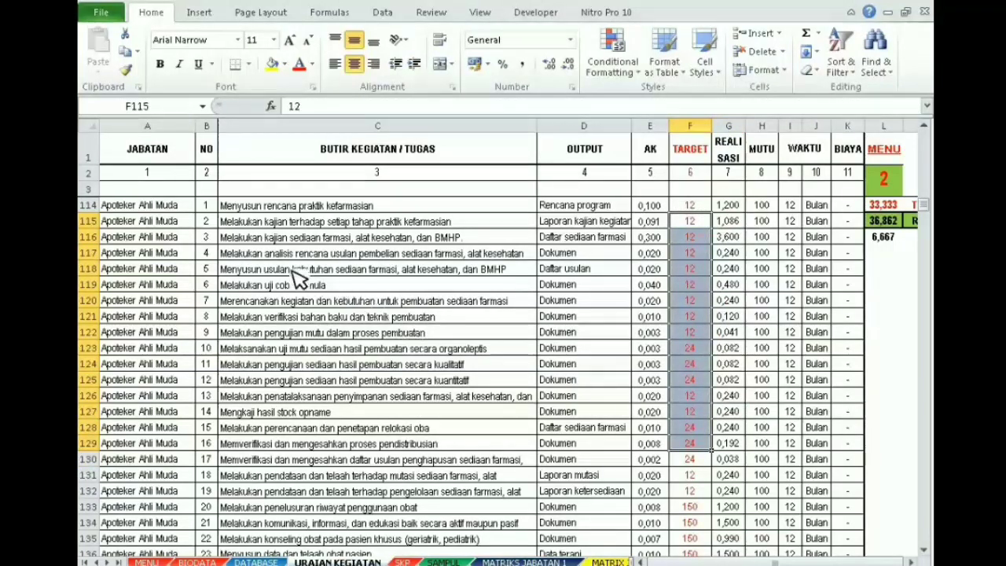
pyautogui.click(244, 209)
pyautogui.click(689, 210)
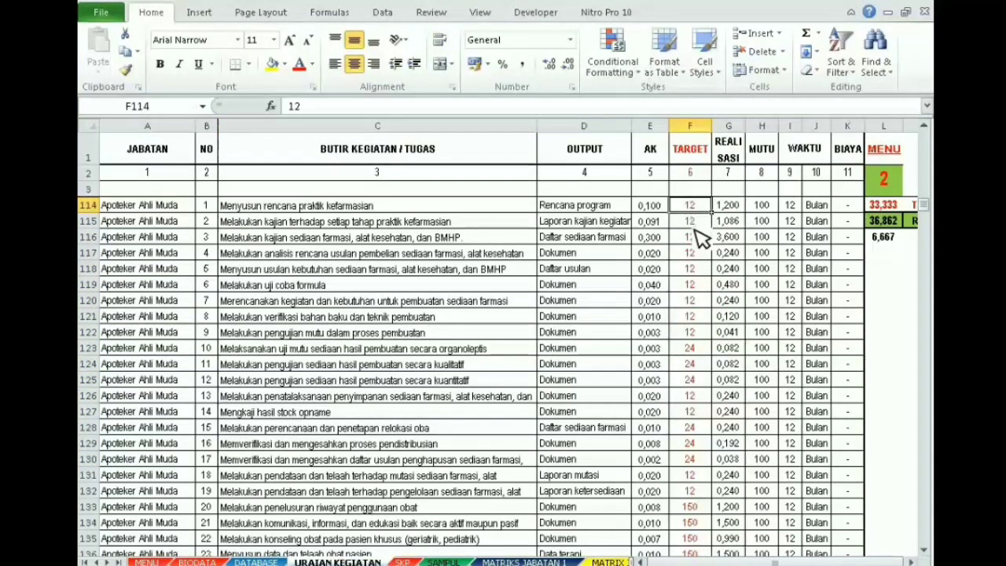
pyautogui.click(692, 237)
pyautogui.click(692, 252)
pyautogui.click(681, 364)
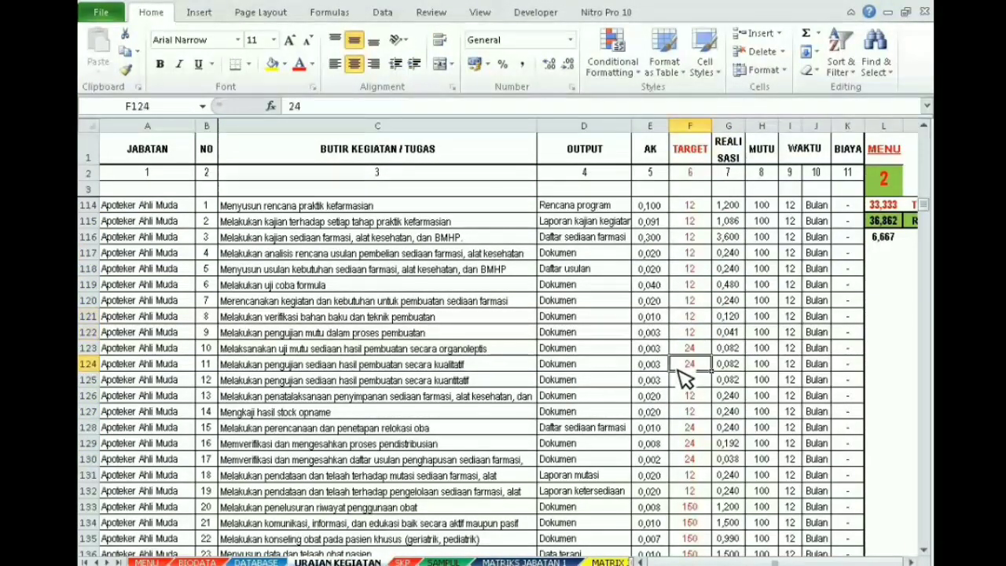
# Set the TARGET of activity 1, Menyusun rencana praktik kefarmasian, to 20 and check its REALISASI.
pyautogui.click(695, 209)
pyautogui.write('20')
pyautogui.press('Return')
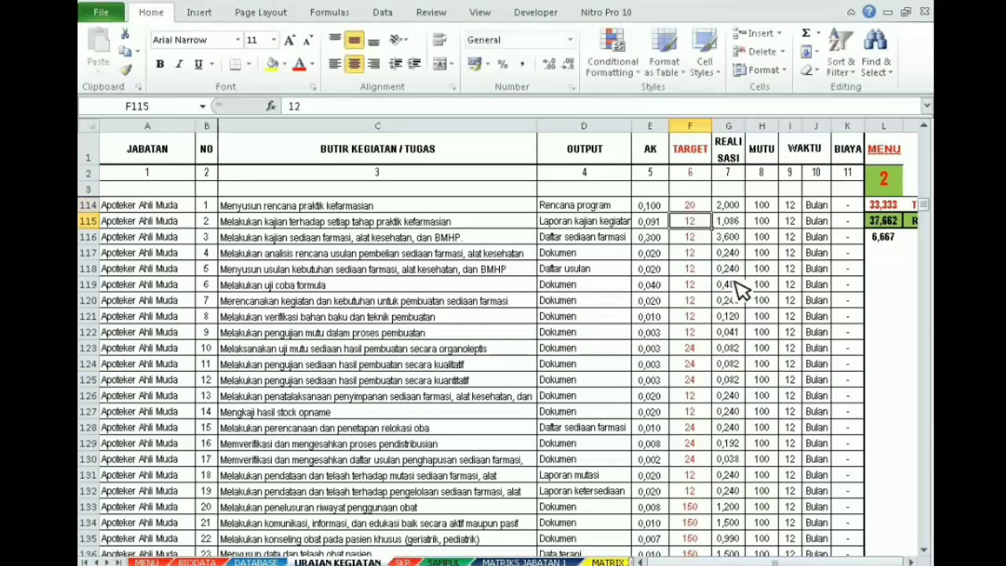
pyautogui.click(731, 206)
# Undo the last TARGET change for activity 1.
pyautogui.click(700, 210)
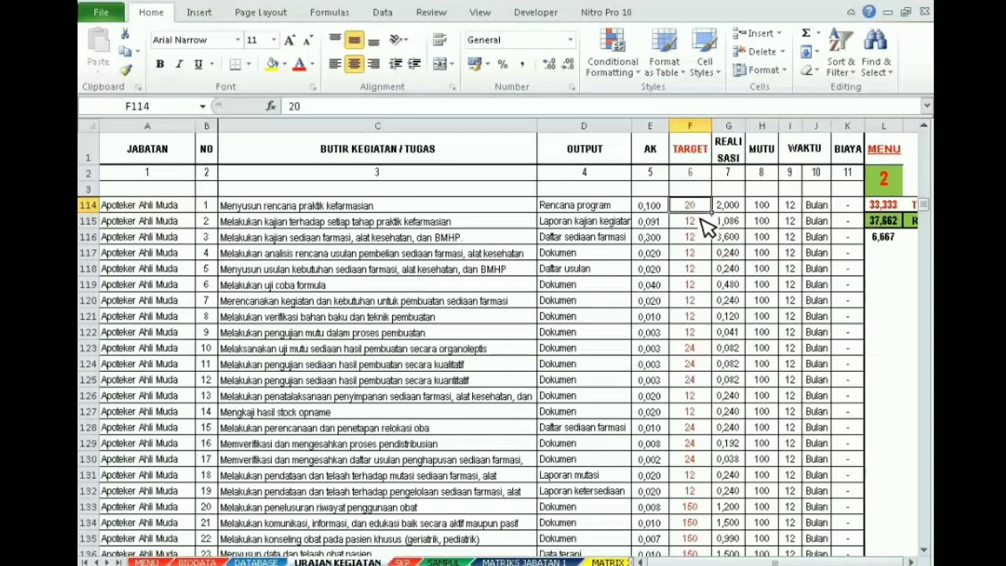
pyautogui.hotkey('ctrl', 'z')
pyautogui.click(728, 332)
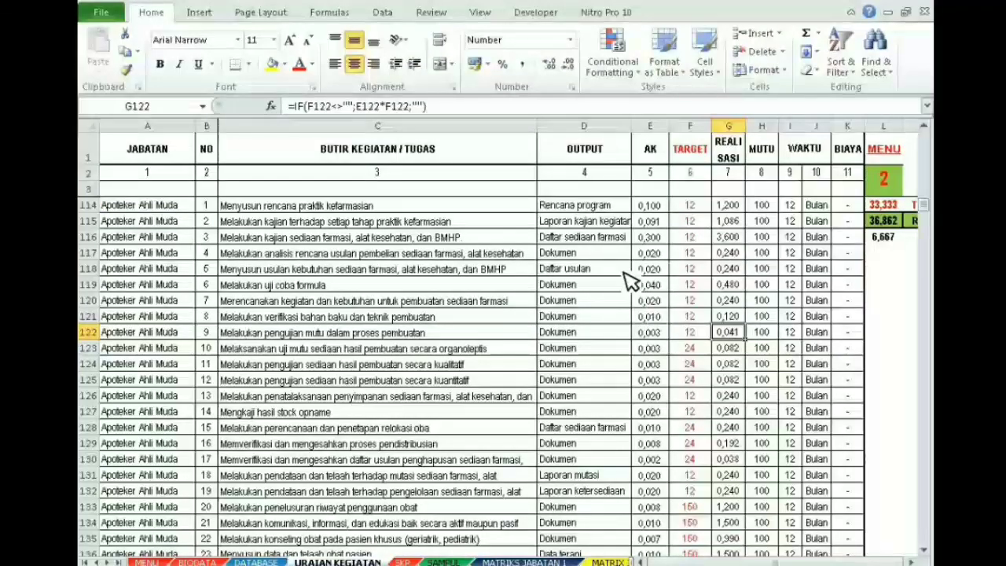
# Clear the TARGET values of activities 3 to 7 in rows 116 to 120, and undo the deletion.
pyautogui.moveTo(206, 238); pyautogui.dragTo(213, 303)
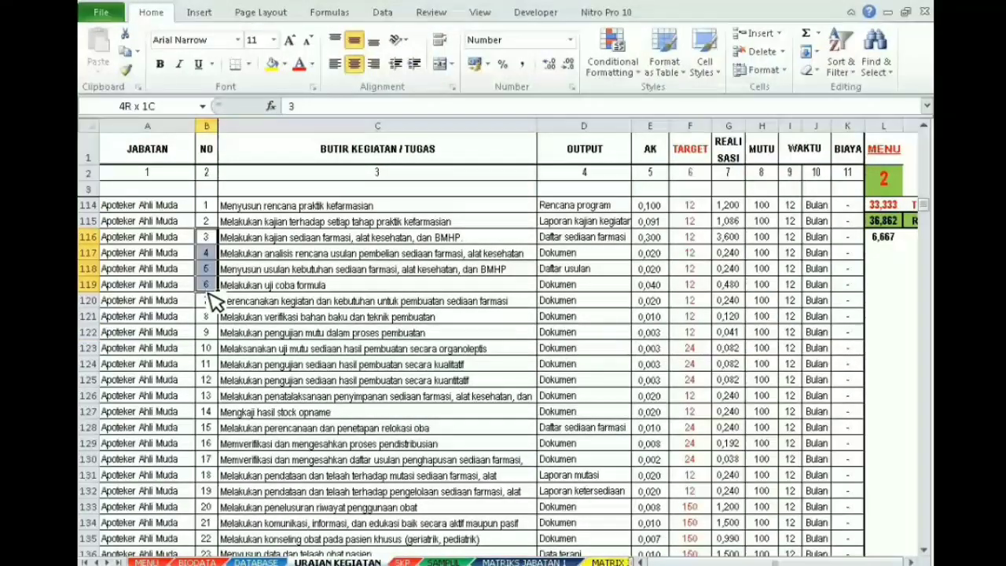
pyautogui.click(696, 237)
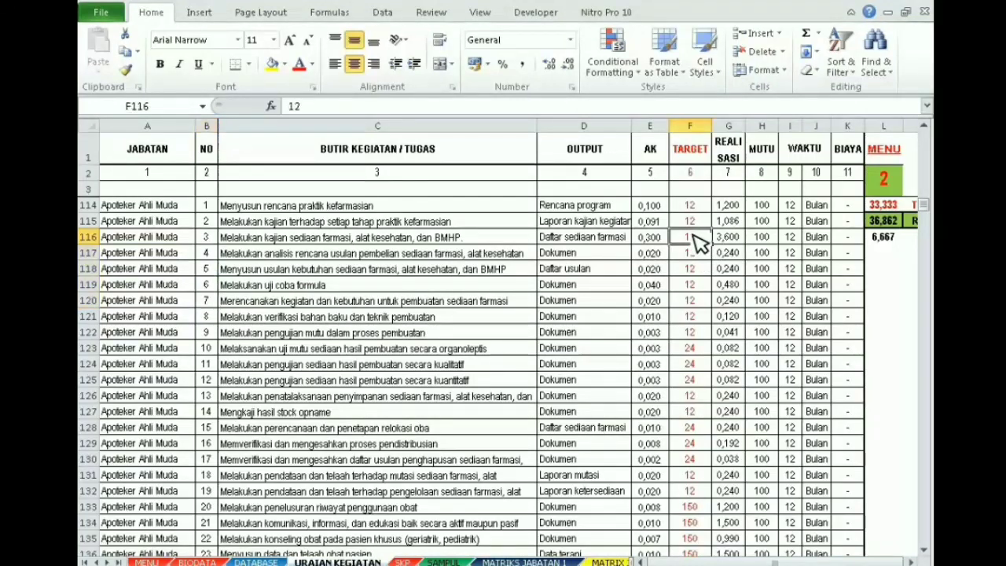
pyautogui.moveTo(700, 244); pyautogui.dragTo(698, 303)
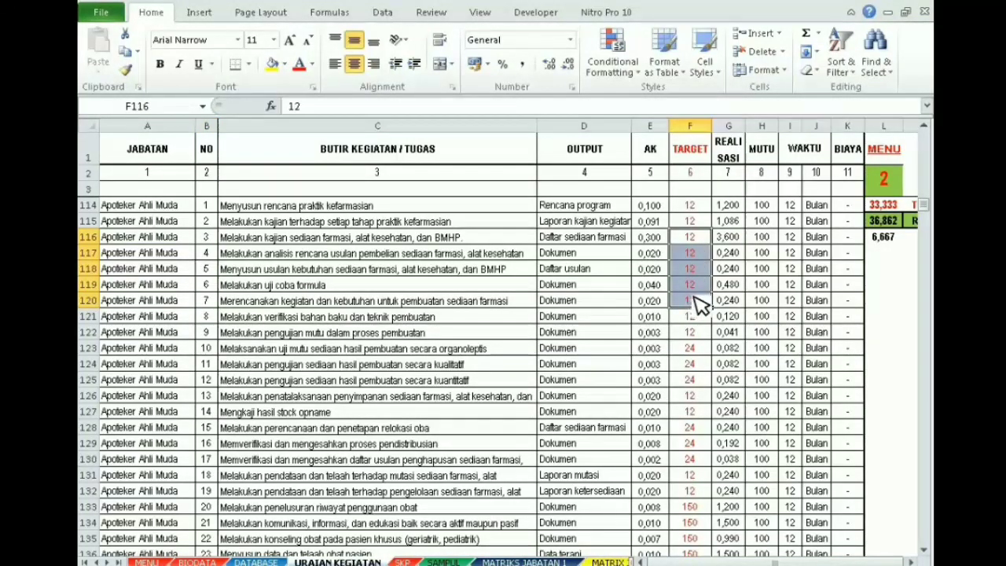
pyautogui.press('Delete')
pyautogui.click(621, 337)
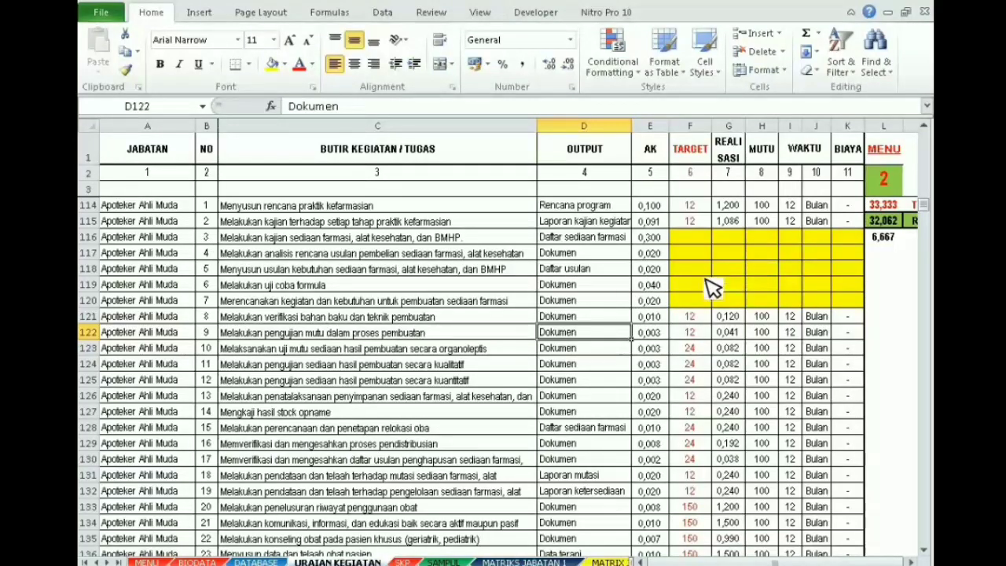
pyautogui.hotkey('ctrl', 'z')
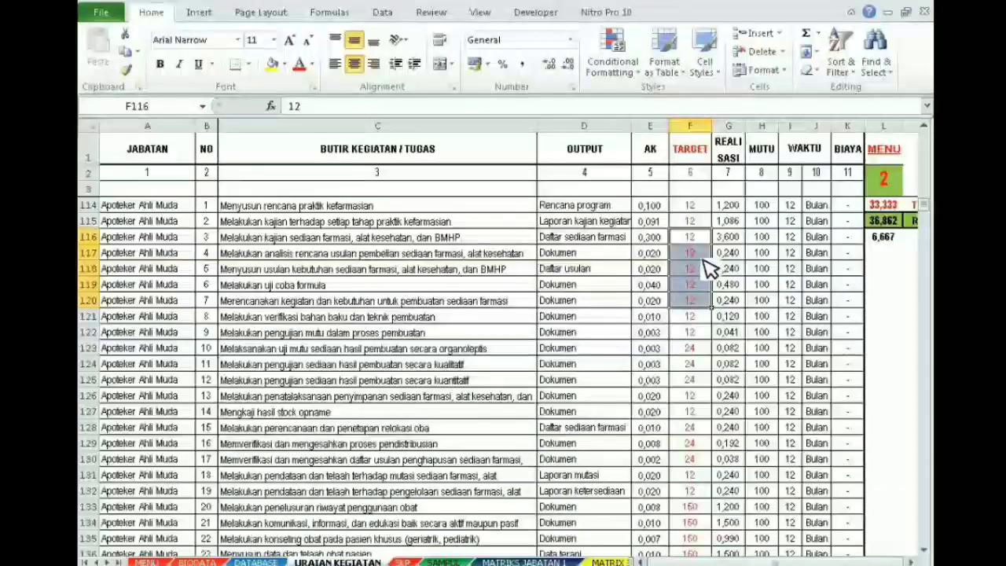
# Examine the TARGET column down to row 169, comparing the blank rows from activity 45 onward with activity 56, Membuat artikel.
pyautogui.moveTo(696, 237); pyautogui.dragTo(697, 332)
pyautogui.moveTo(928, 216); pyautogui.dragTo(927, 226)
pyautogui.moveTo(693, 275); pyautogui.dragTo(692, 443)
pyautogui.click(303, 275)
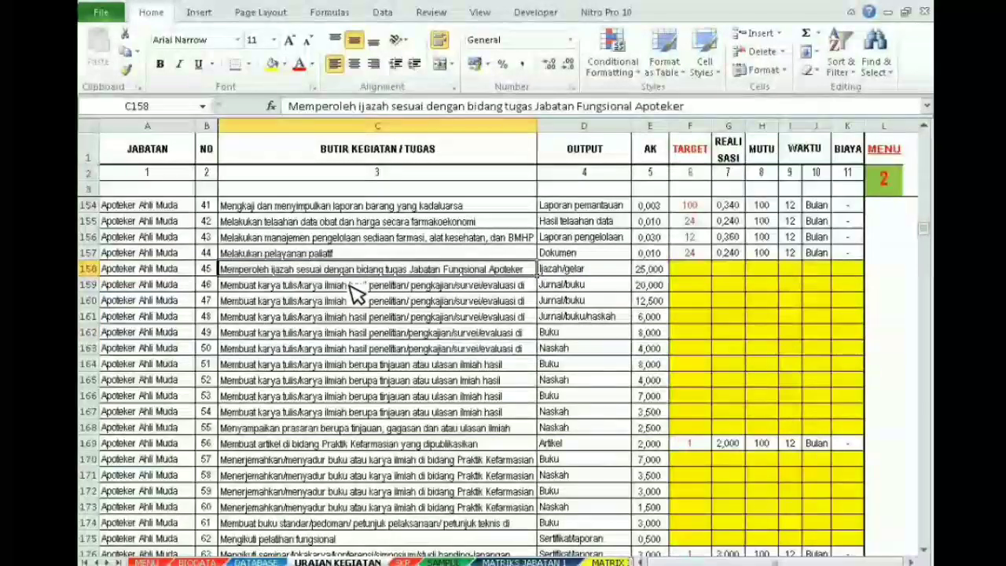
pyautogui.moveTo(690, 272); pyautogui.dragTo(692, 444)
pyautogui.click(703, 446)
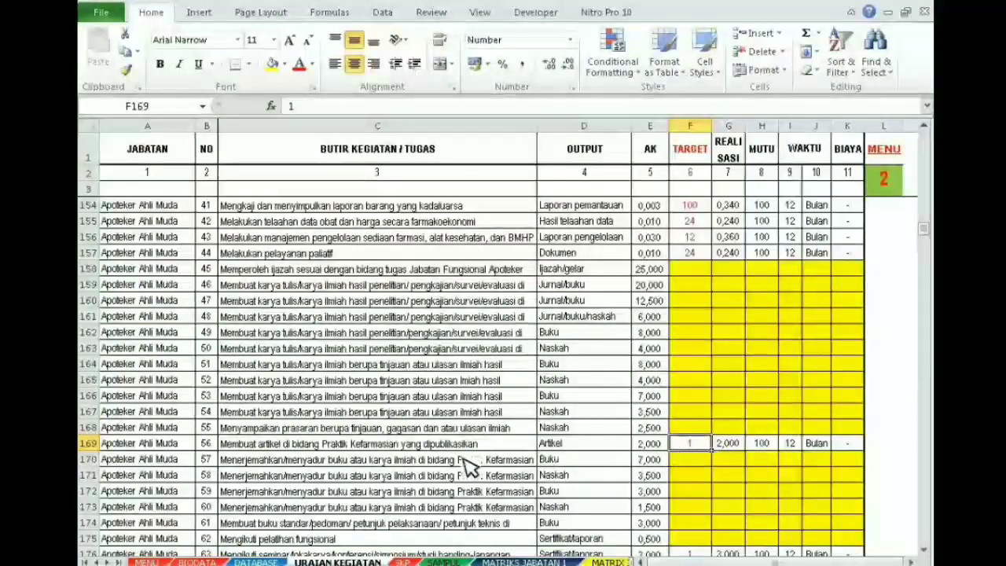
pyautogui.click(346, 445)
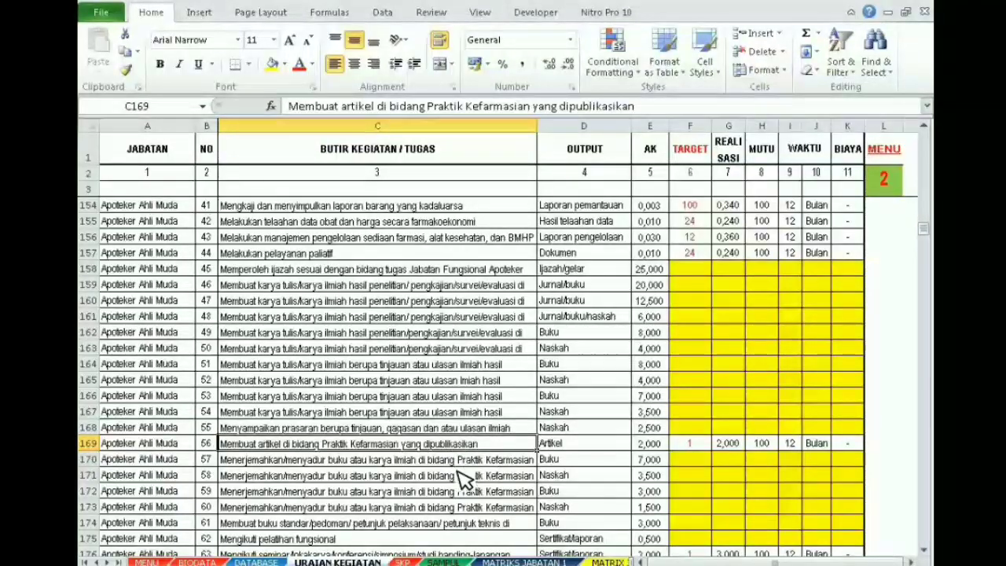
pyautogui.click(704, 445)
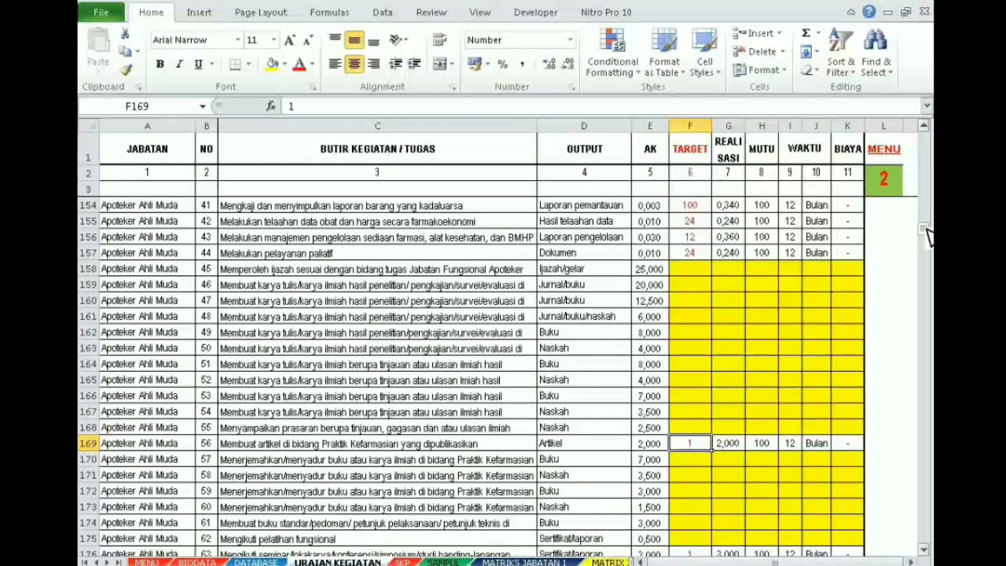
# Review the remaining Apoteker Ahli Muda activities and their TARGET cells through activity 91 in row 204.
pyautogui.moveTo(928, 236); pyautogui.dragTo(926, 241)
pyautogui.click(697, 348)
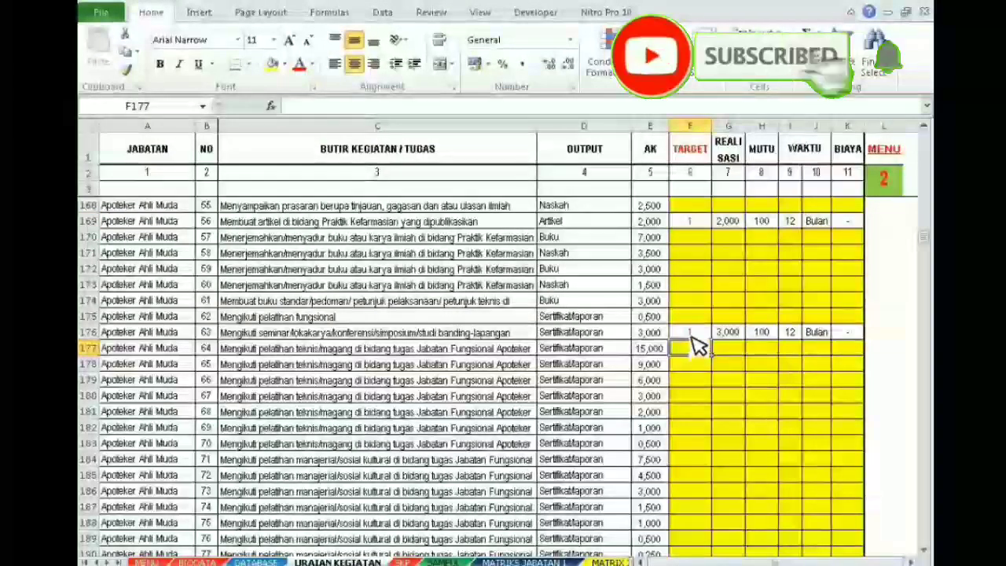
pyautogui.moveTo(928, 244); pyautogui.dragTo(910, 276)
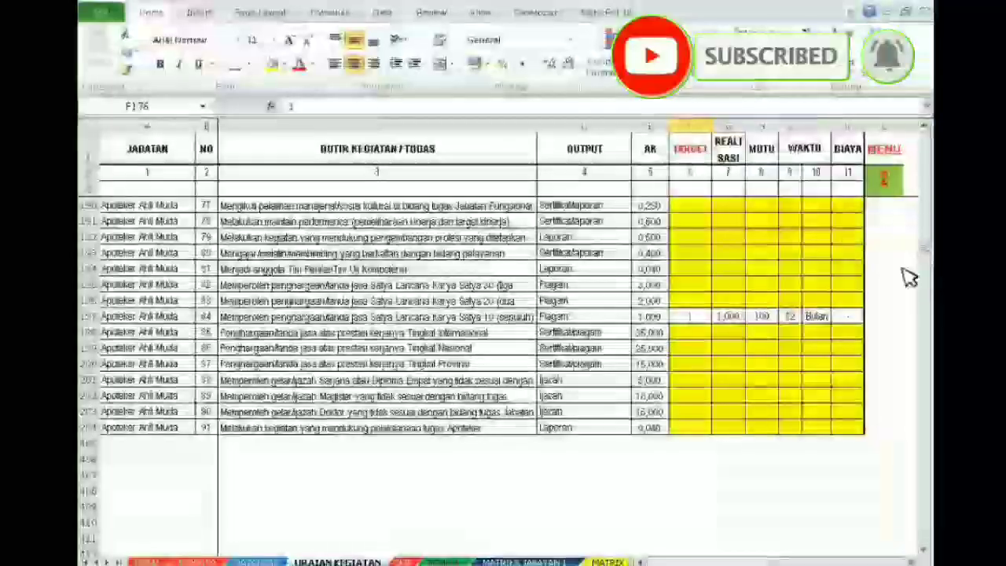
pyautogui.moveTo(270, 270); pyautogui.dragTo(225, 433)
pyautogui.click(211, 429)
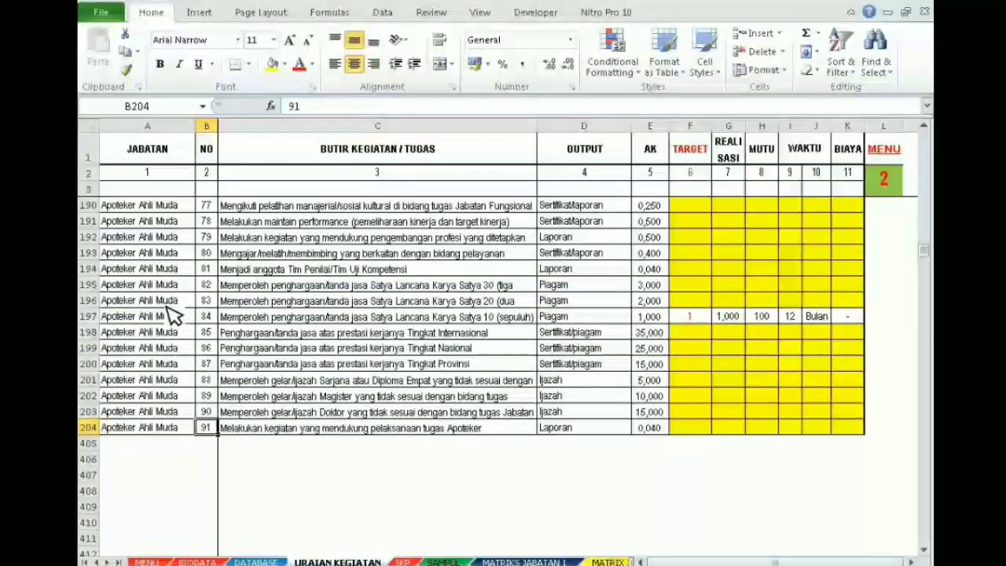
pyautogui.moveTo(160, 270); pyautogui.dragTo(171, 399)
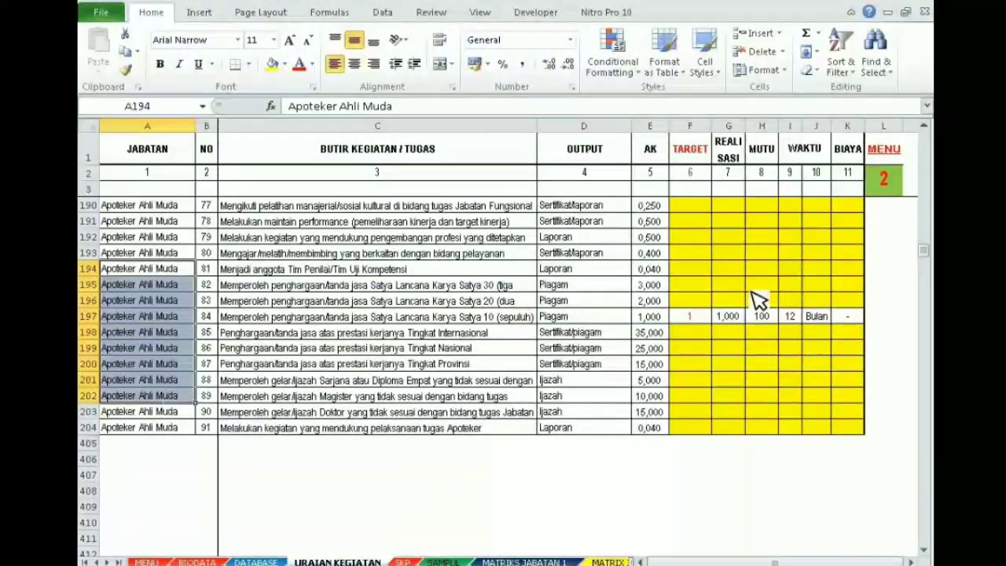
# Compare the TARGET and REALISASI columns of Pelayanan Kefarmasian with the credit figures in L114 and L115.
pyautogui.moveTo(928, 268); pyautogui.dragTo(926, 213)
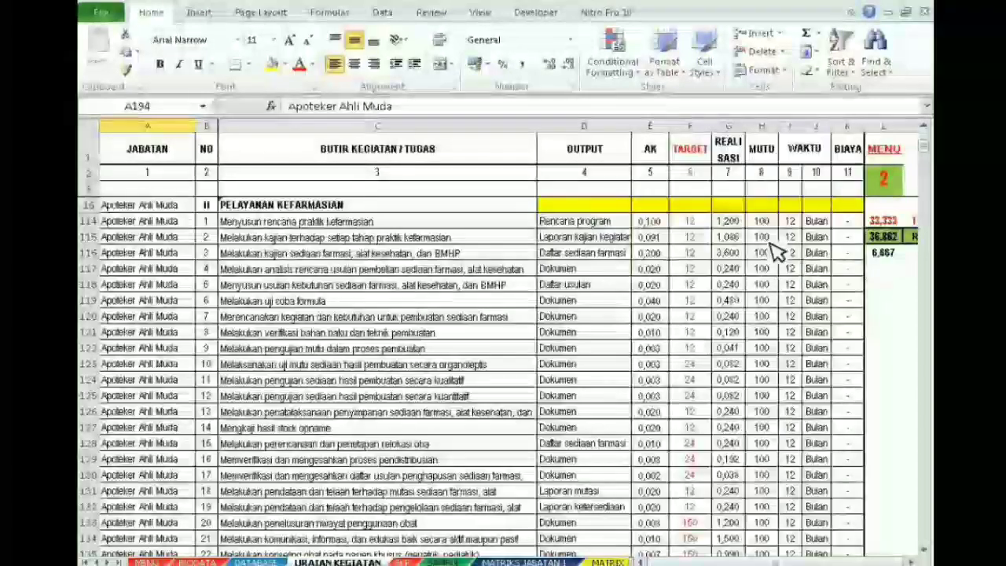
pyautogui.moveTo(689, 252); pyautogui.dragTo(694, 493)
pyautogui.click(691, 316)
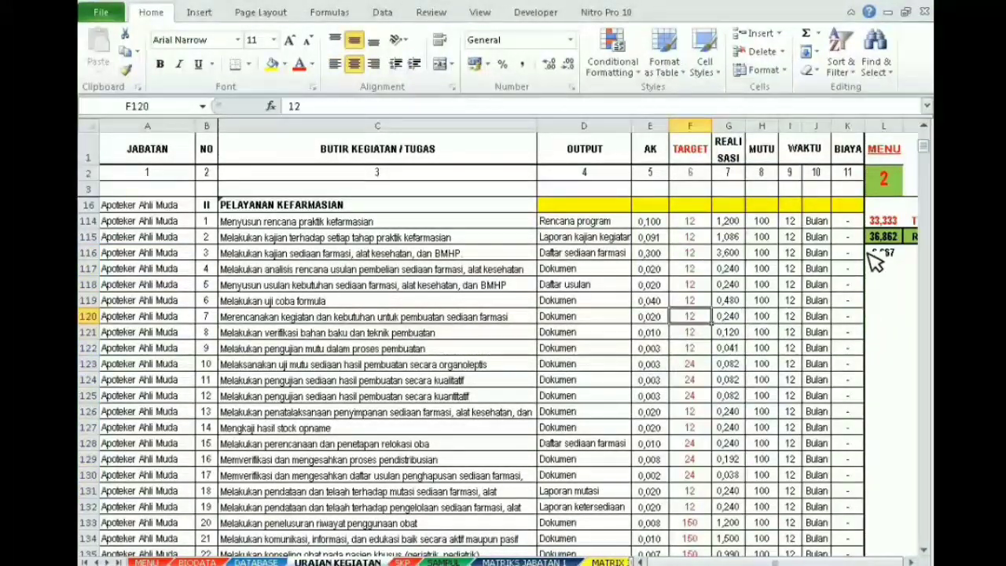
pyautogui.click(882, 223)
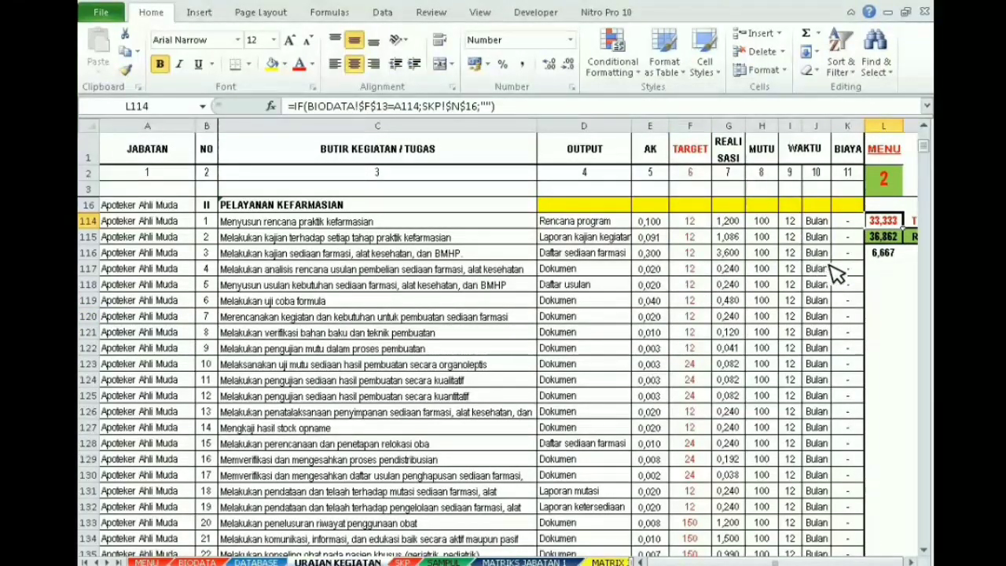
pyautogui.moveTo(689, 222); pyautogui.dragTo(690, 380)
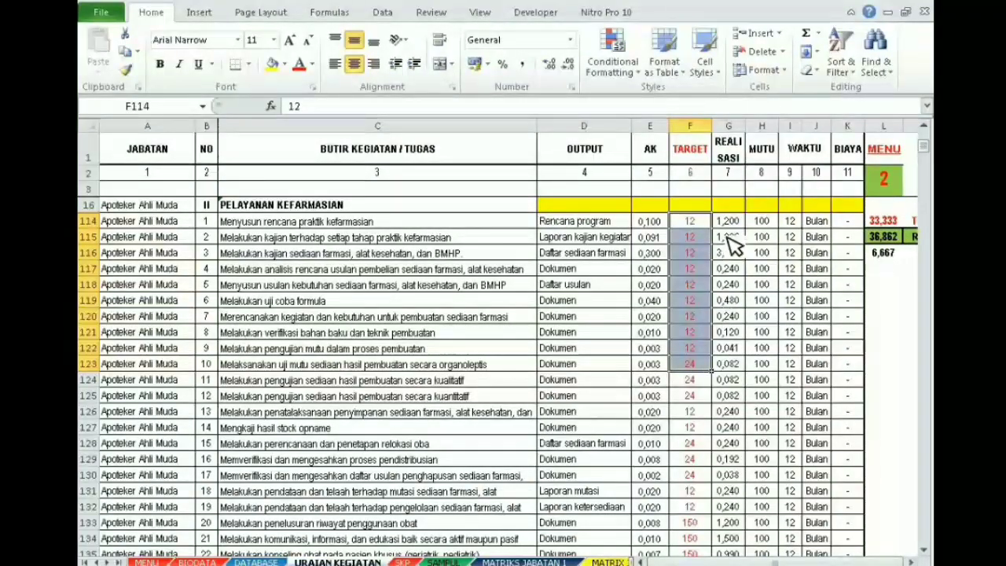
pyautogui.moveTo(729, 222); pyautogui.dragTo(743, 474)
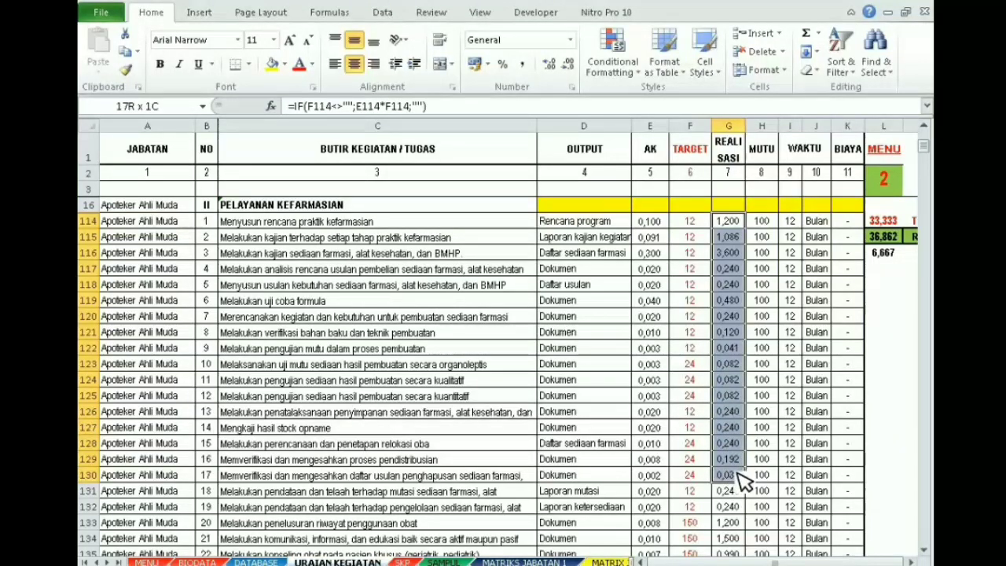
pyautogui.click(881, 239)
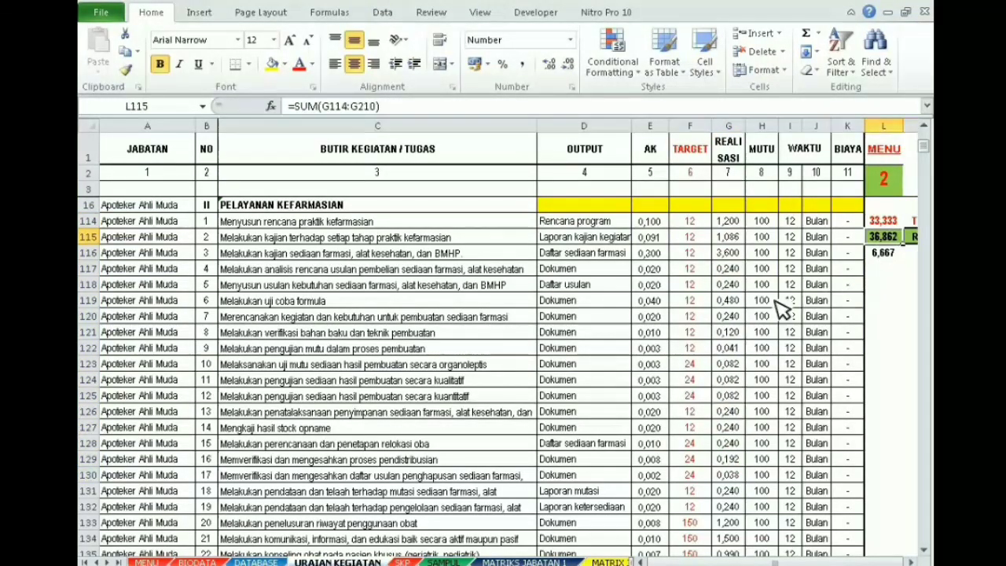
# Clear the TARGET values of activities 5 to 18, check the REALISASI sum in L115, and undo the deletion.
pyautogui.moveTo(704, 287); pyautogui.dragTo(680, 480)
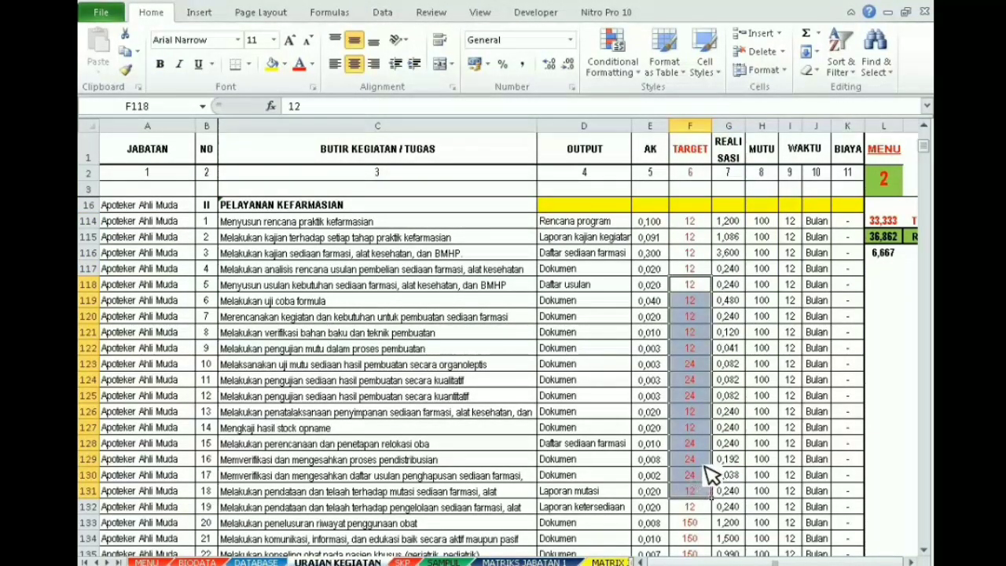
pyautogui.press('Delete')
pyautogui.click(882, 238)
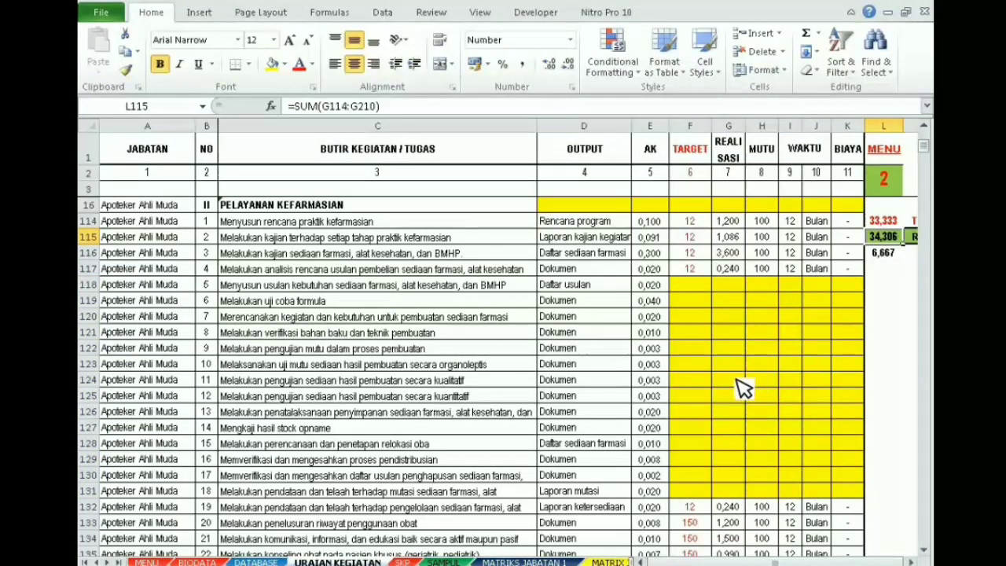
pyautogui.hotkey('ctrl', 'z')
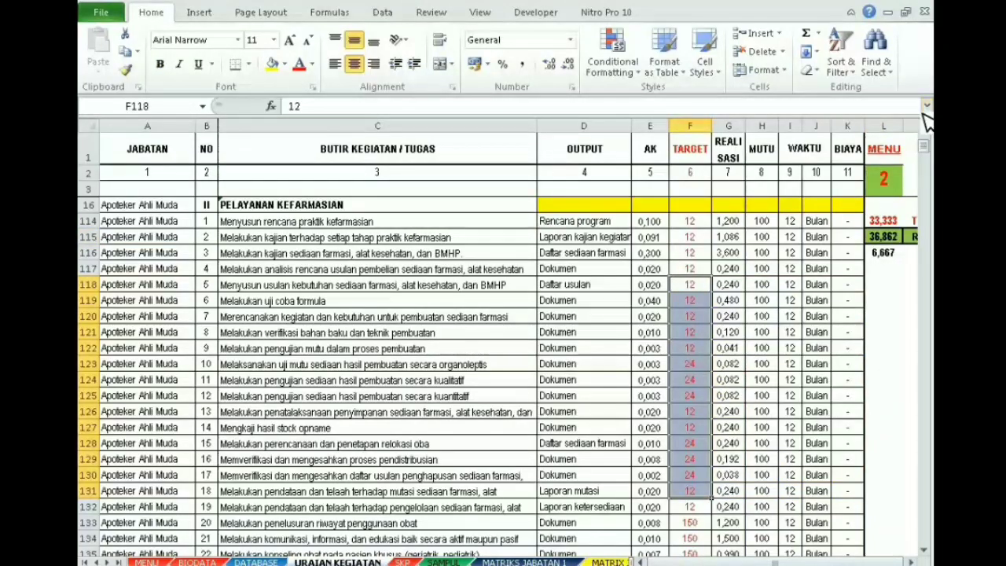
# Open the SKP sheet and check the AK PERTHN, AK PER SMS and AK TOTAL cells for record 2.
pyautogui.click(894, 155)
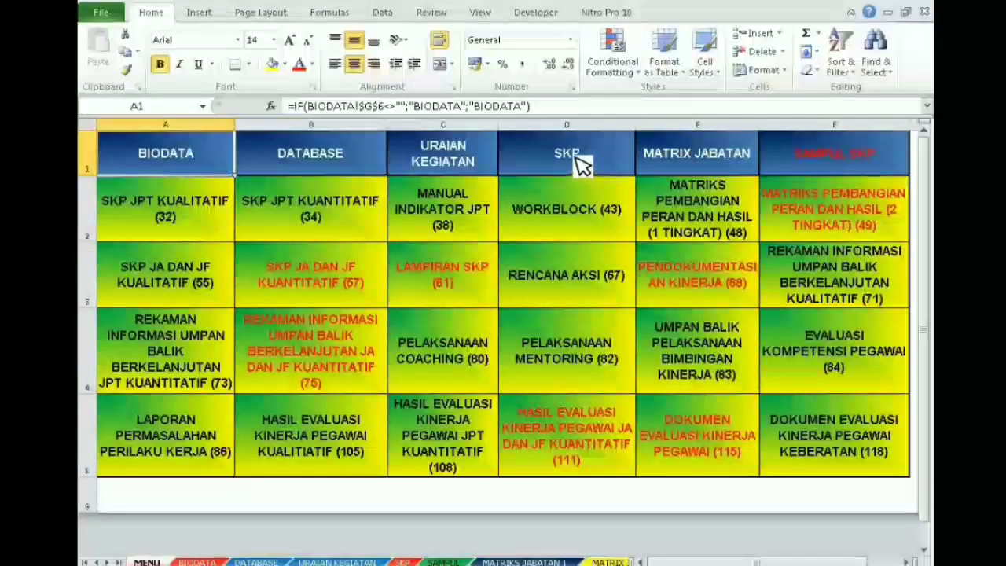
pyautogui.click(572, 162)
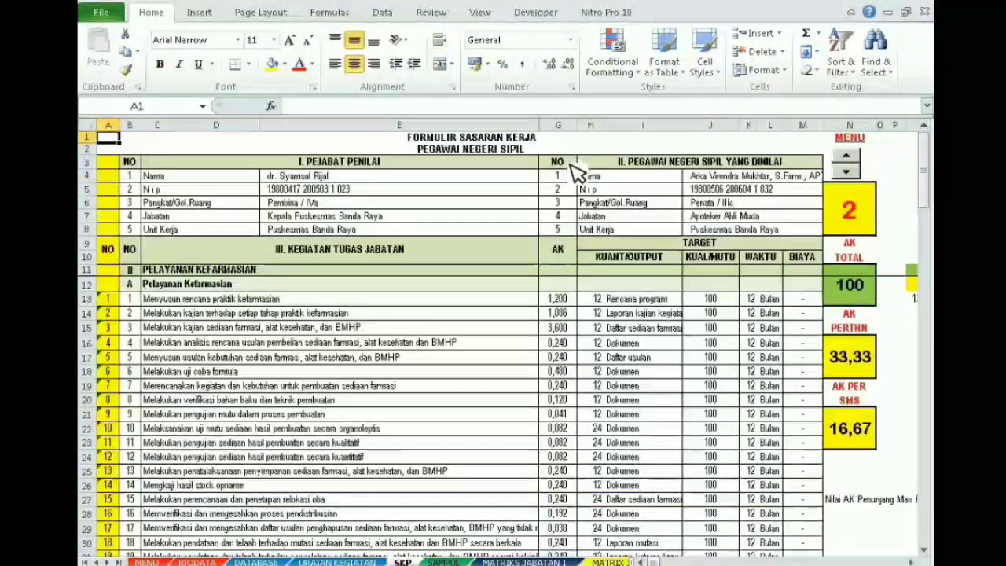
pyautogui.click(857, 370)
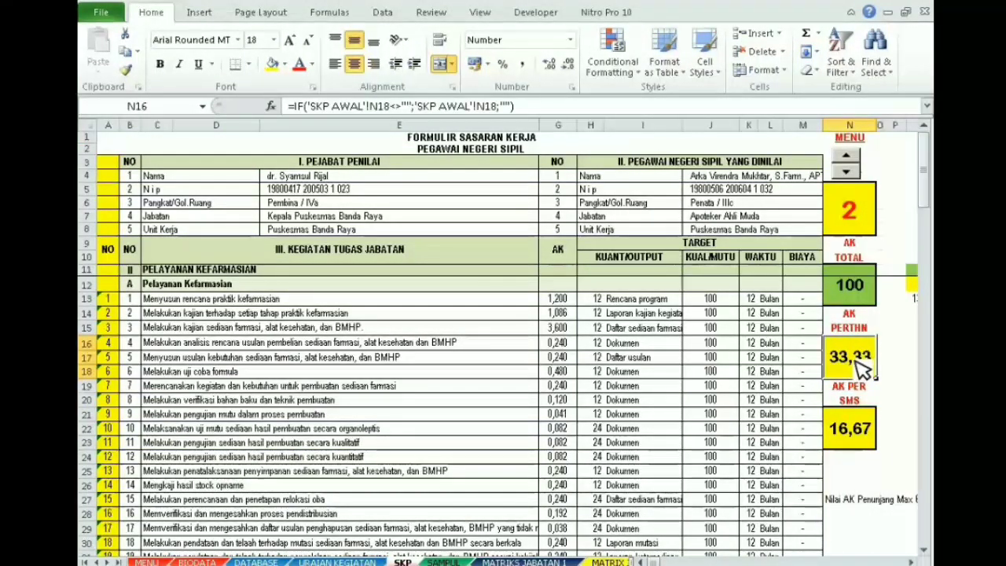
pyautogui.click(857, 446)
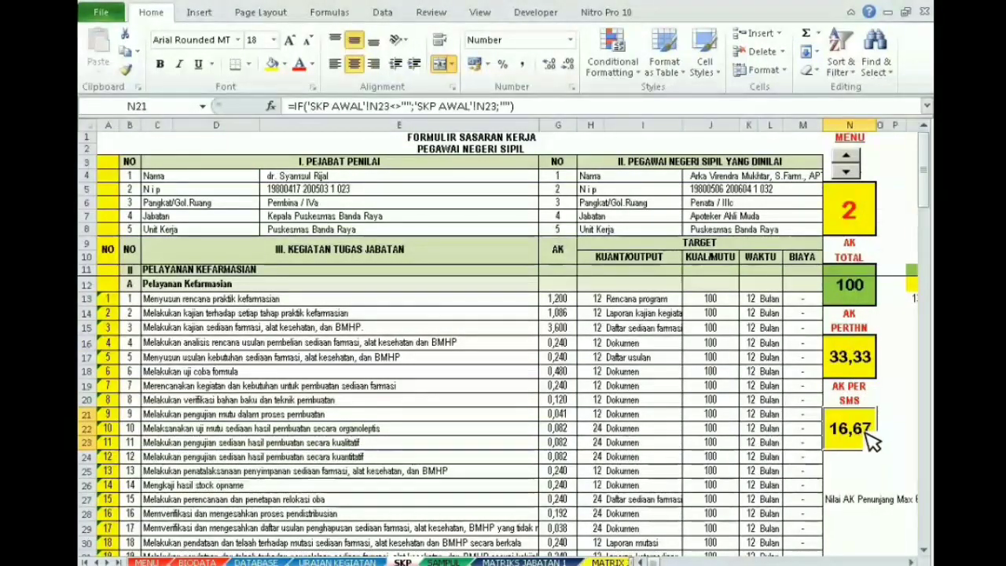
pyautogui.click(852, 290)
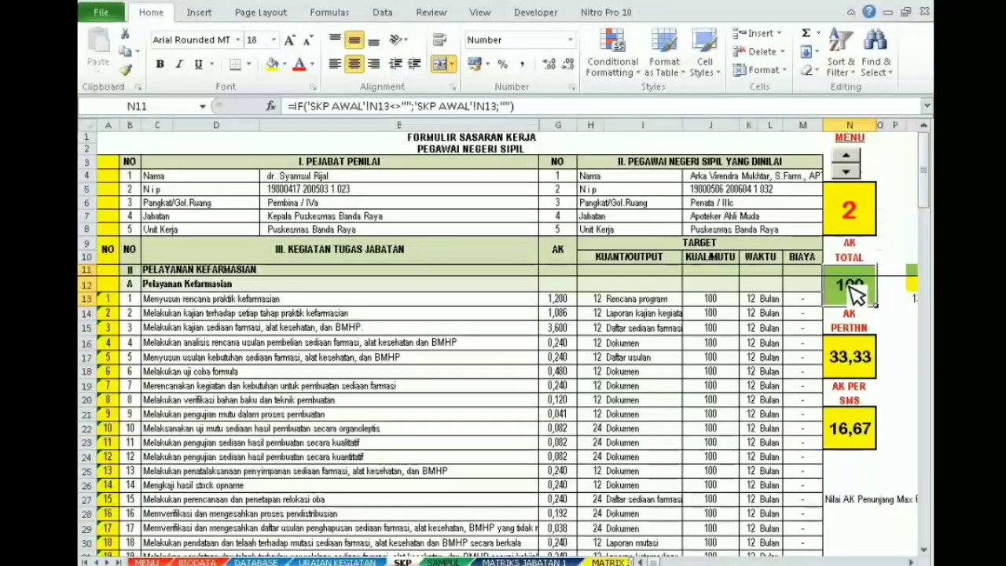
# Show record 4 in the SKP form to check its Jabatan and AK TOTAL, and return to record 2.
pyautogui.click(846, 156)
pyautogui.click(846, 156)
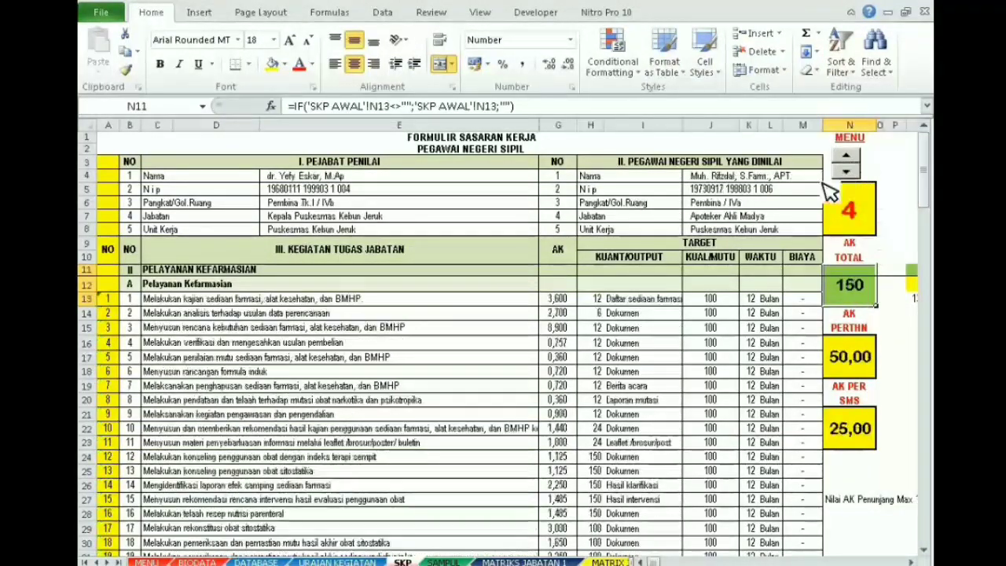
pyautogui.click(736, 205)
pyautogui.click(855, 298)
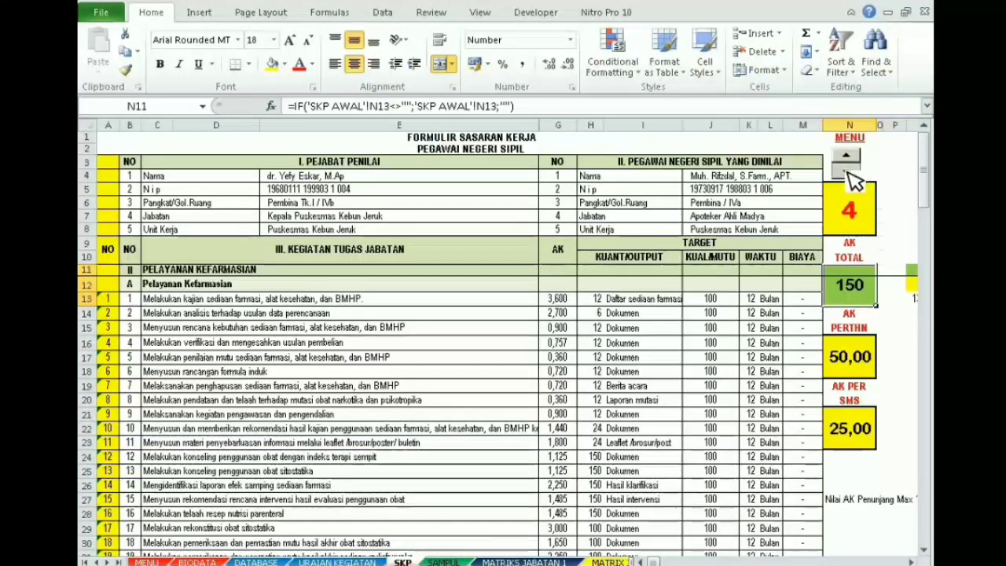
pyautogui.click(846, 172)
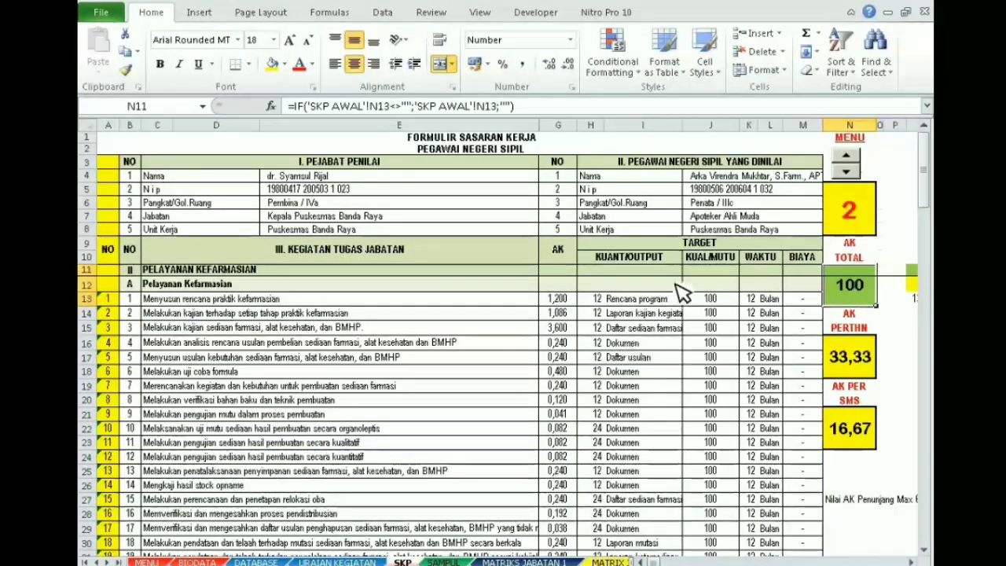
# Reopen the SKP sheet by way of MENU and examine the AK cells and the Kegiatan Tugas Jabatan list.
pyautogui.click(857, 143)
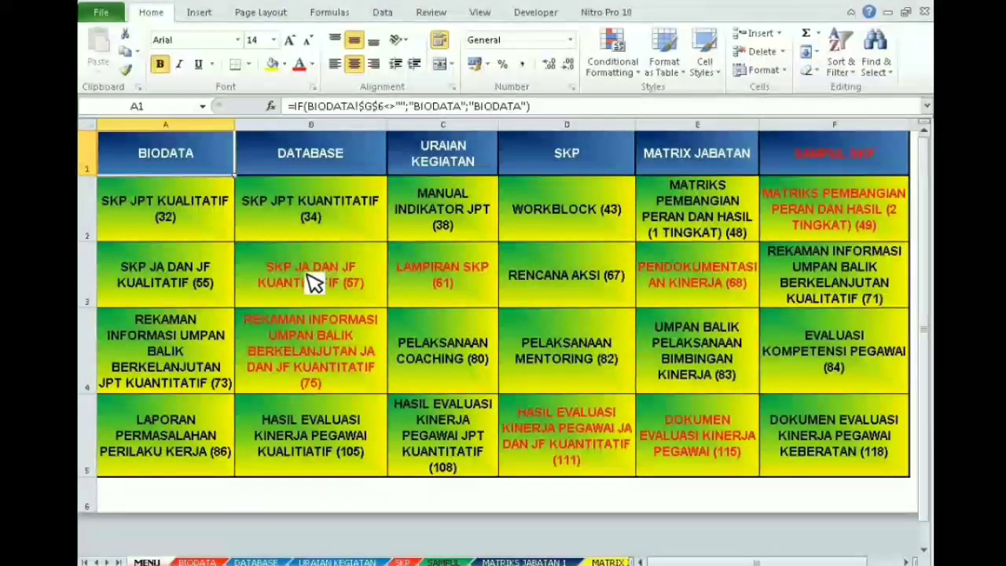
pyautogui.click(580, 162)
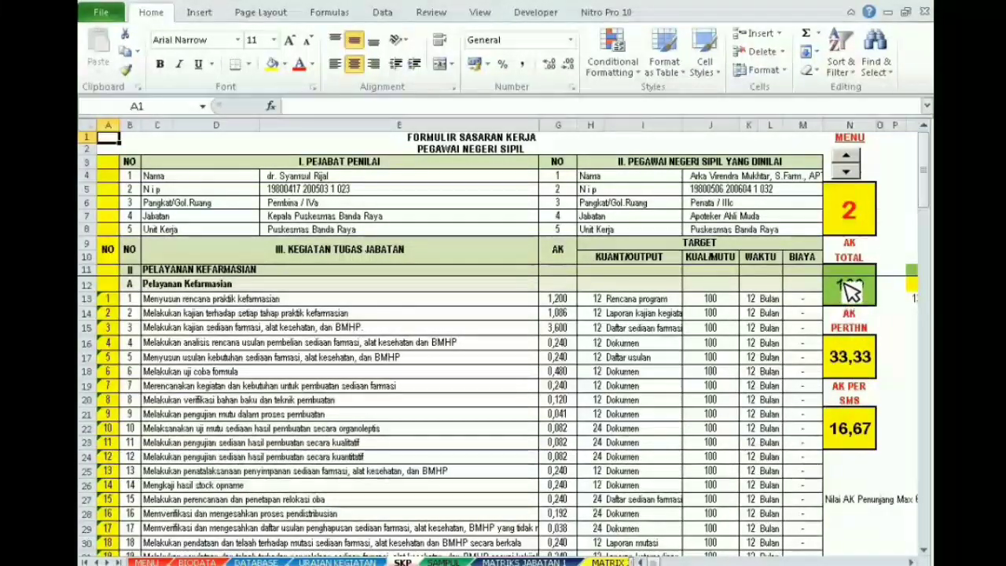
pyautogui.click(851, 290)
pyautogui.click(852, 358)
pyautogui.click(849, 393)
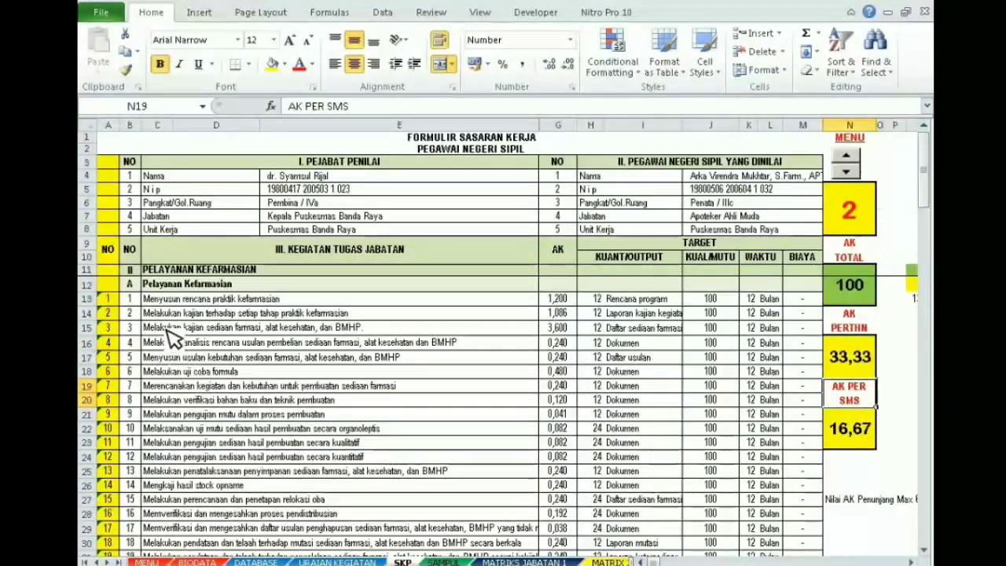
pyautogui.moveTo(169, 298); pyautogui.dragTo(191, 482)
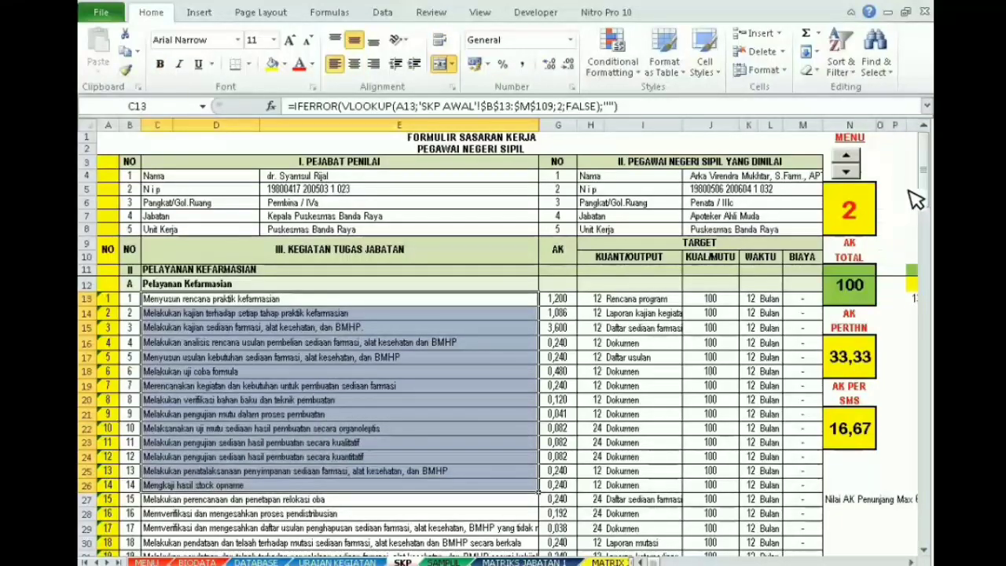
pyautogui.moveTo(925, 151); pyautogui.dragTo(924, 151)
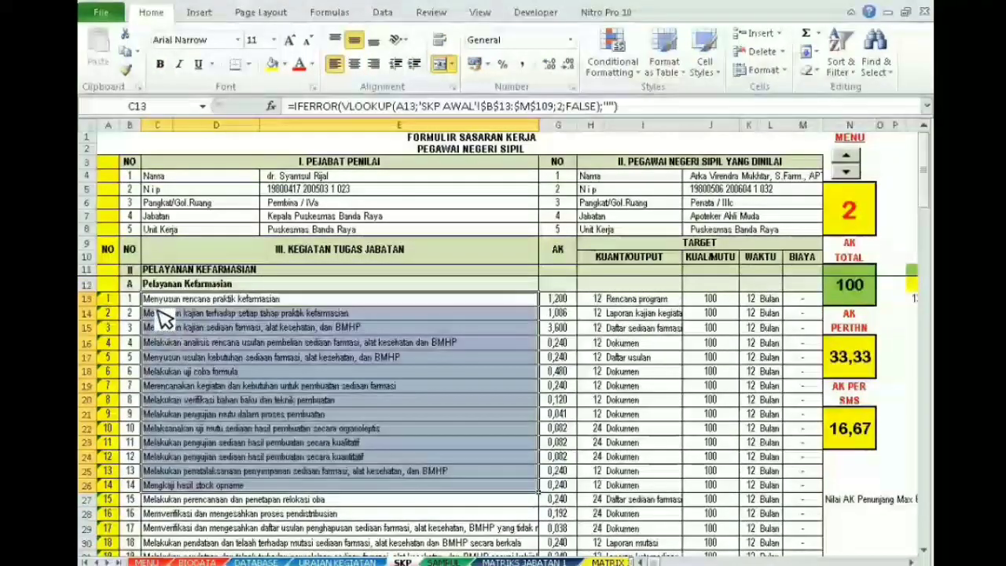
# Review the activity list and clear the column A NO numbers of the zero-credit activities 45 to 55 in A57:A67.
pyautogui.moveTo(163, 302); pyautogui.dragTo(214, 519)
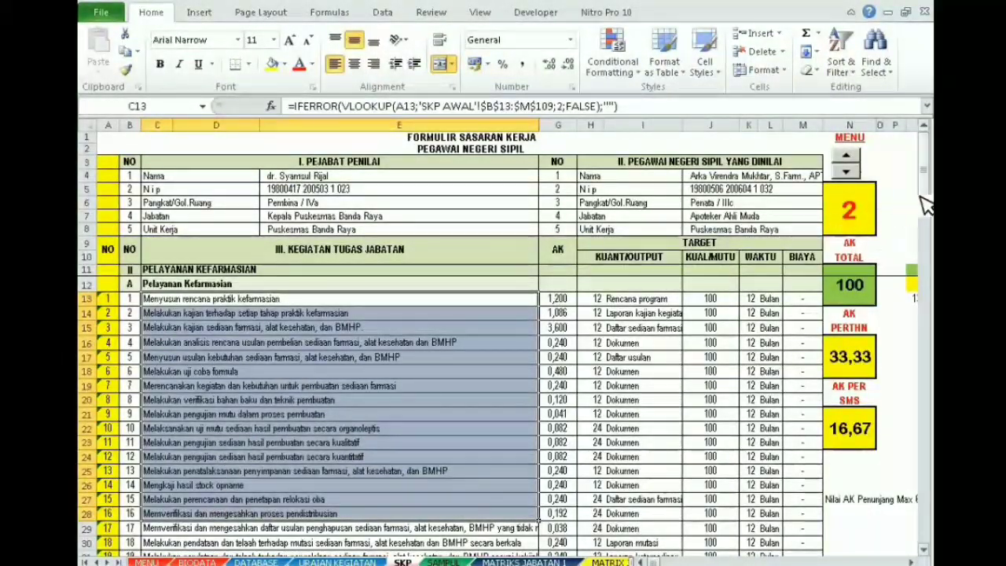
pyautogui.moveTo(926, 196); pyautogui.dragTo(923, 354)
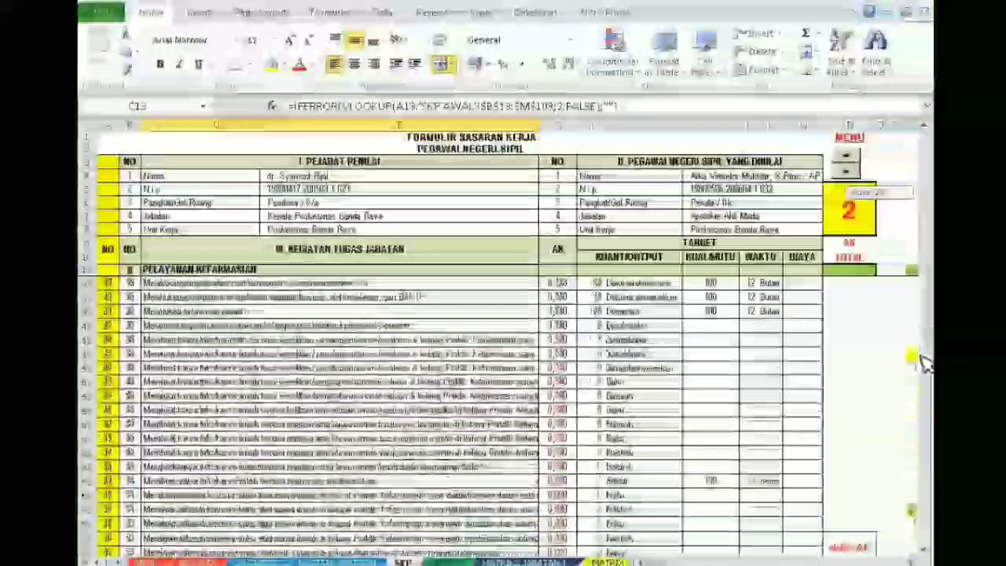
pyautogui.moveTo(409, 339); pyautogui.dragTo(376, 425)
pyautogui.moveTo(560, 325); pyautogui.dragTo(589, 475)
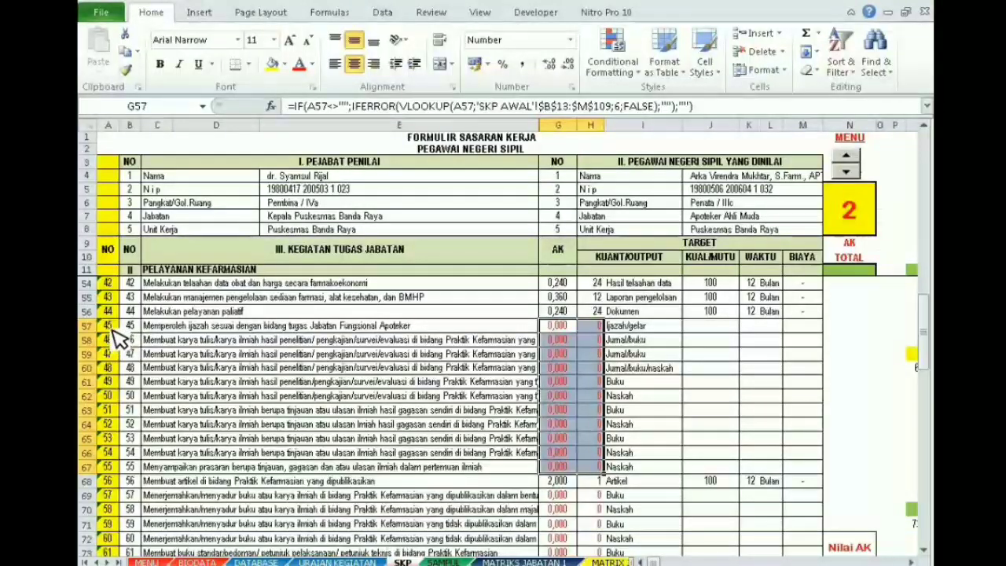
pyautogui.moveTo(112, 329); pyautogui.dragTo(102, 472)
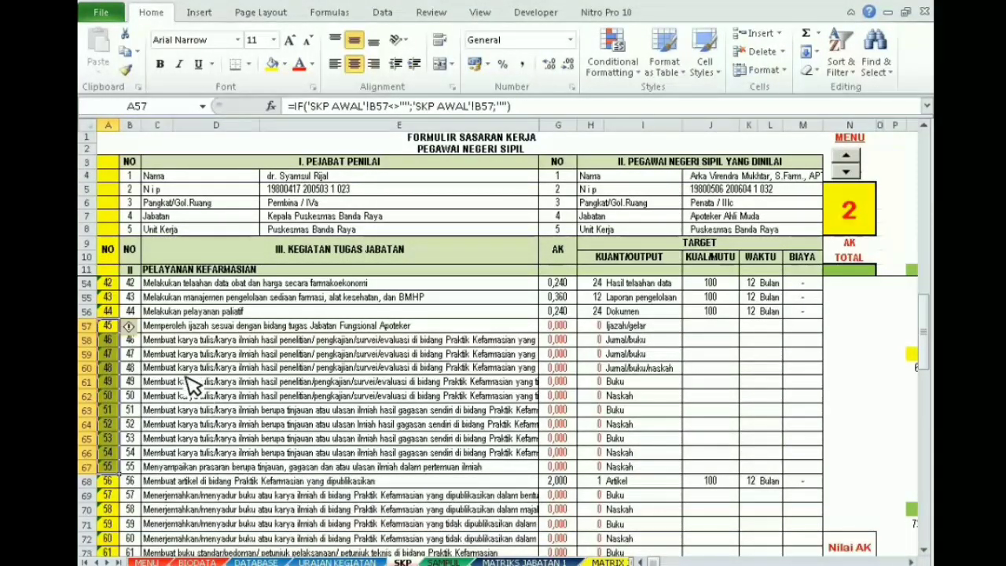
pyautogui.moveTo(189, 325); pyautogui.dragTo(667, 442)
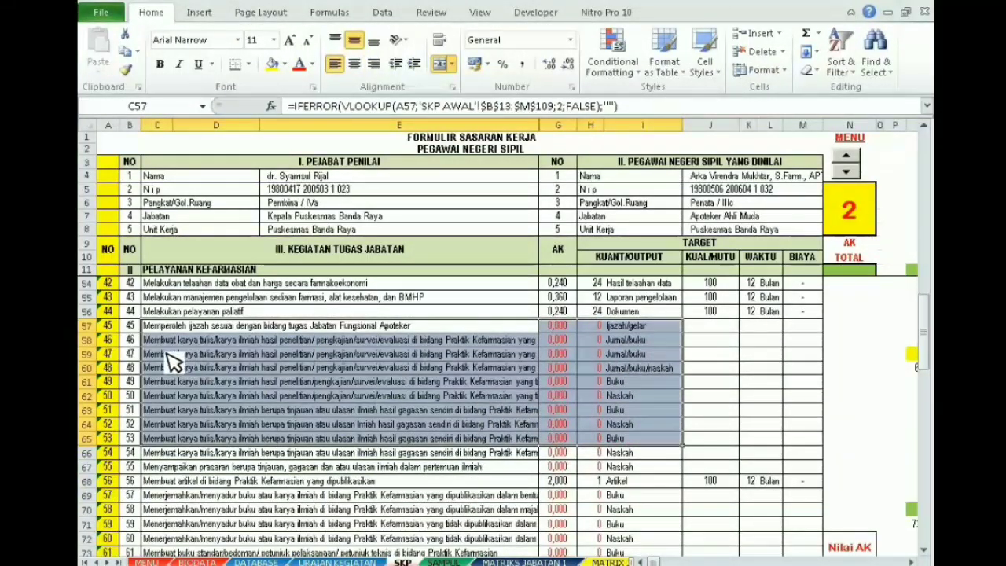
pyautogui.moveTo(108, 326); pyautogui.dragTo(102, 469)
pyautogui.press('Delete')
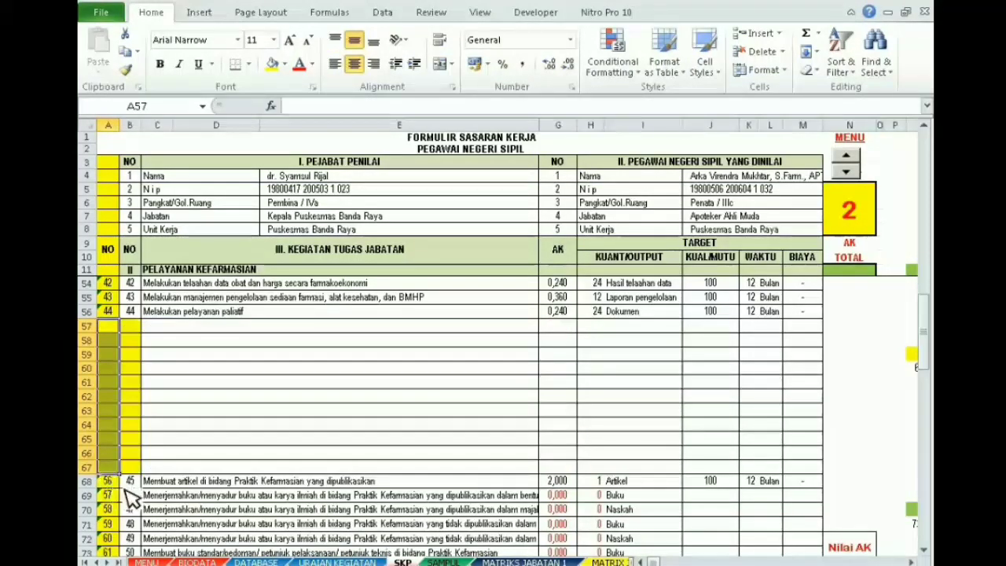
# Check the AK and quantity of the article-writing activity in row 68, clear its number in A68 and enter 56 again.
pyautogui.click(559, 481)
pyautogui.click(593, 481)
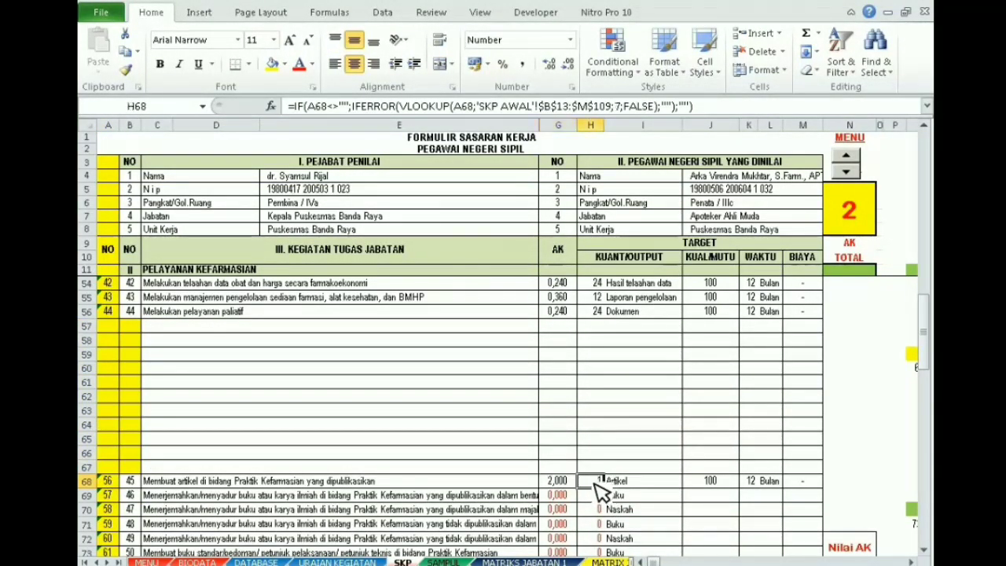
pyautogui.moveTo(924, 334); pyautogui.dragTo(932, 383)
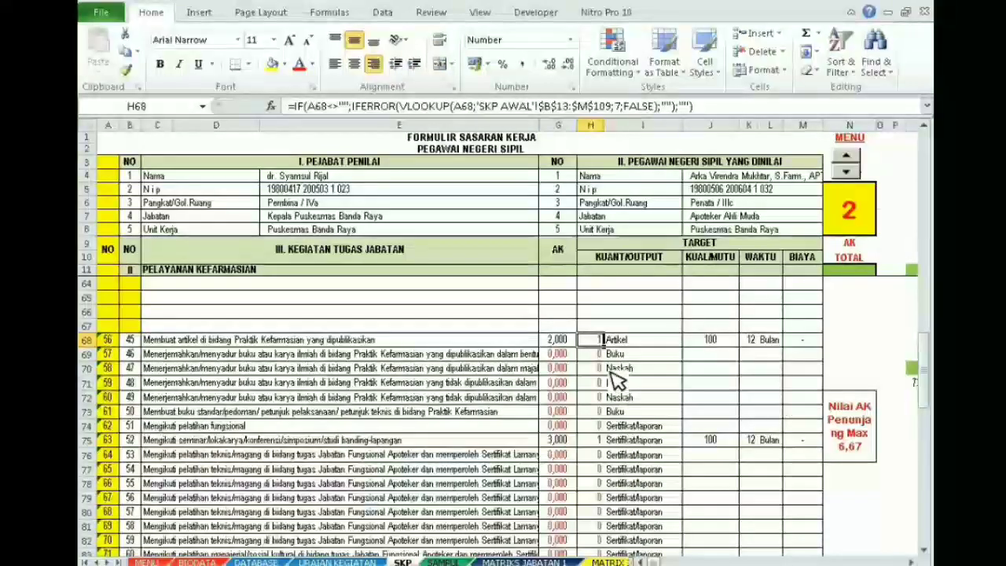
pyautogui.click(110, 341)
pyautogui.press('Delete')
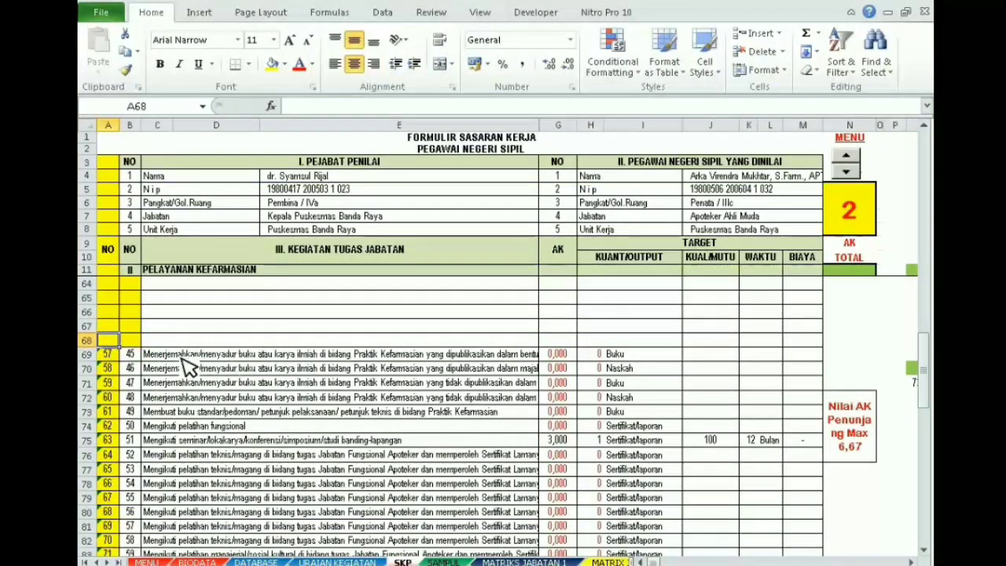
pyautogui.write('56')
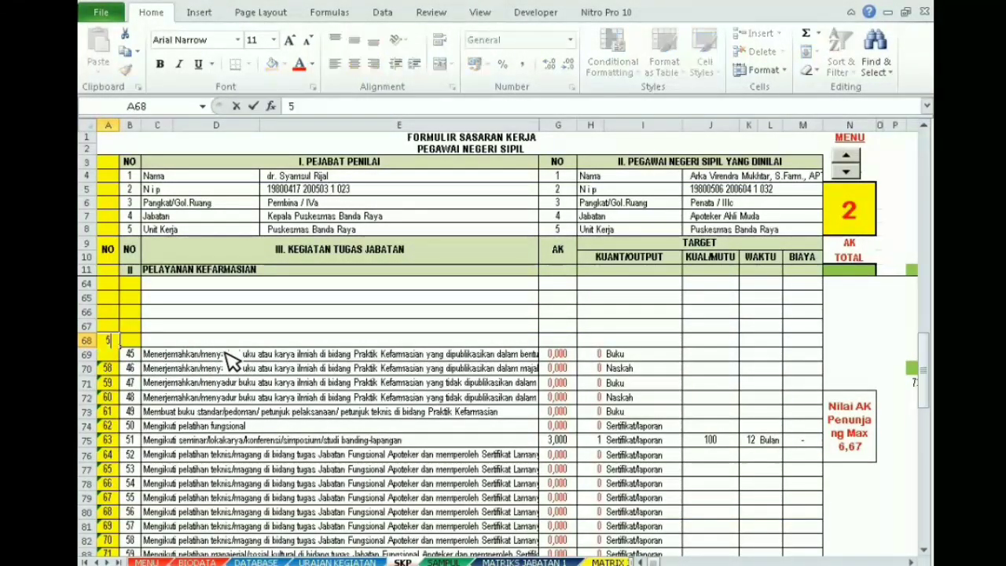
pyautogui.press('Return')
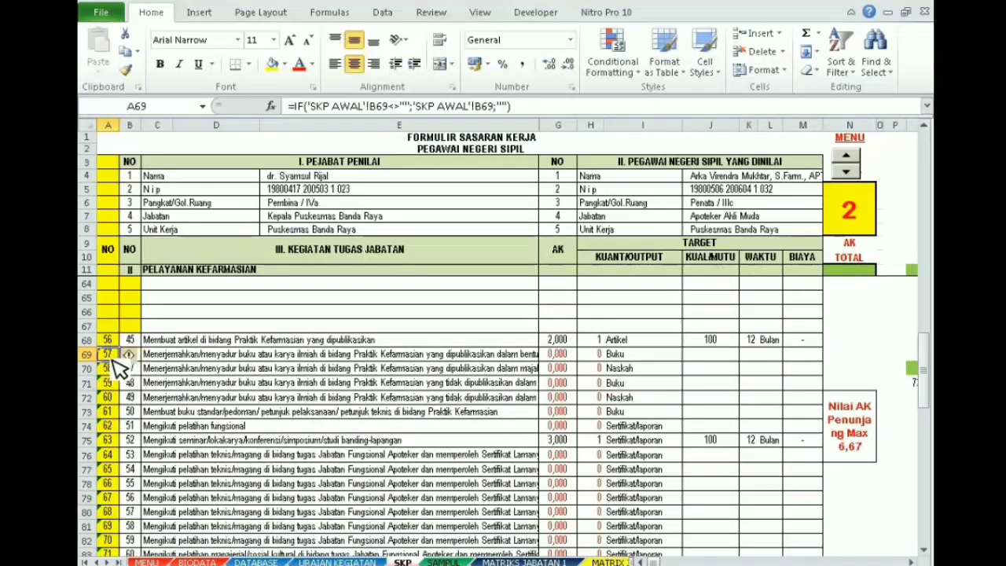
# Clear the column A numbers of the remaining zero-credit activities in A69:A74, A76:A95 and A97:A109, keeping 63 and 84.
pyautogui.moveTo(109, 358); pyautogui.dragTo(100, 426)
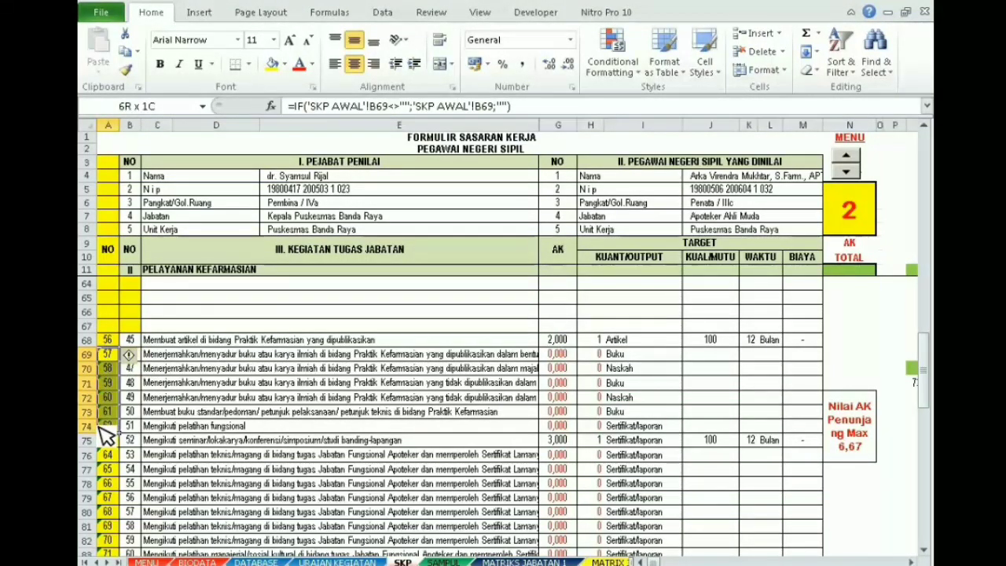
pyautogui.press('Delete')
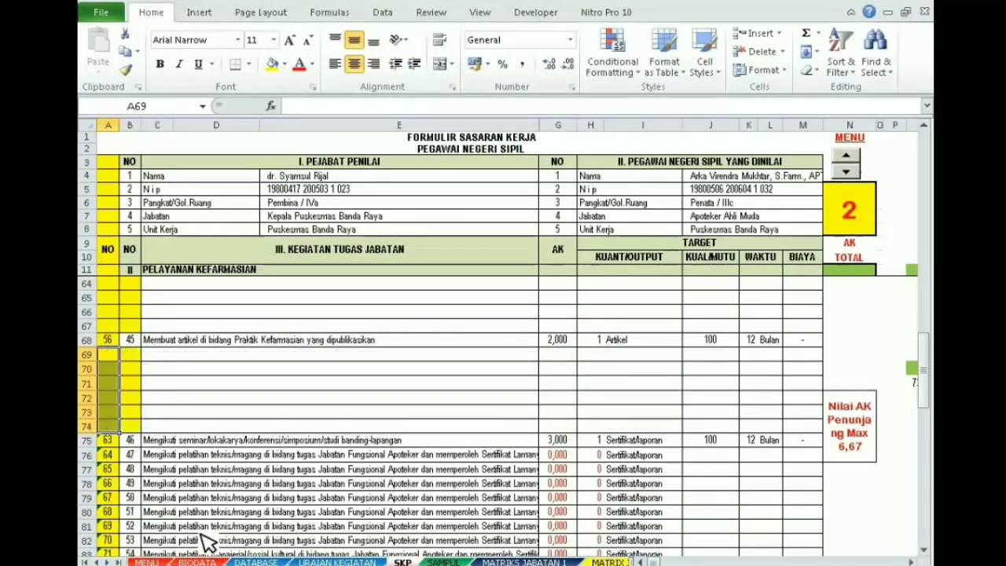
pyautogui.moveTo(106, 455); pyautogui.dragTo(118, 501)
pyautogui.press('Delete')
pyautogui.press('Delete')
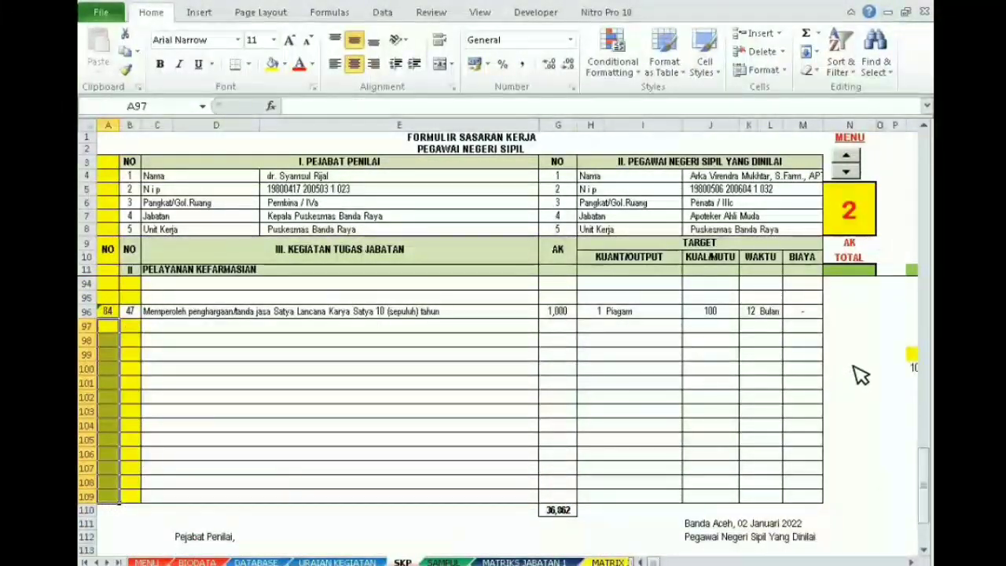
# Examine the emptied rows 57 to 67 and the numbering formula in column B.
pyautogui.moveTo(928, 487); pyautogui.dragTo(921, 359)
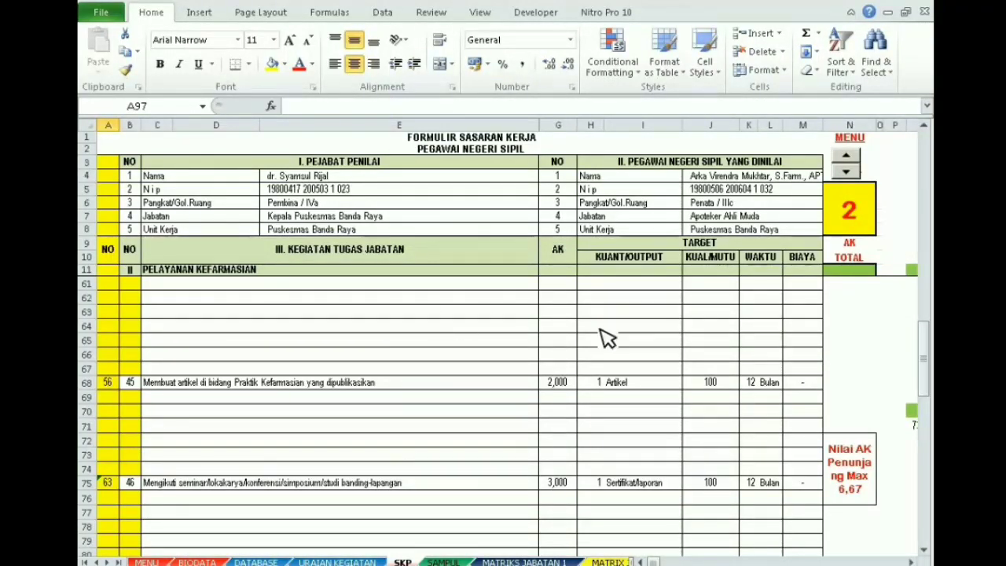
pyautogui.moveTo(928, 358); pyautogui.dragTo(926, 314)
pyautogui.click(108, 396)
pyautogui.moveTo(130, 355); pyautogui.dragTo(203, 500)
pyautogui.click(131, 340)
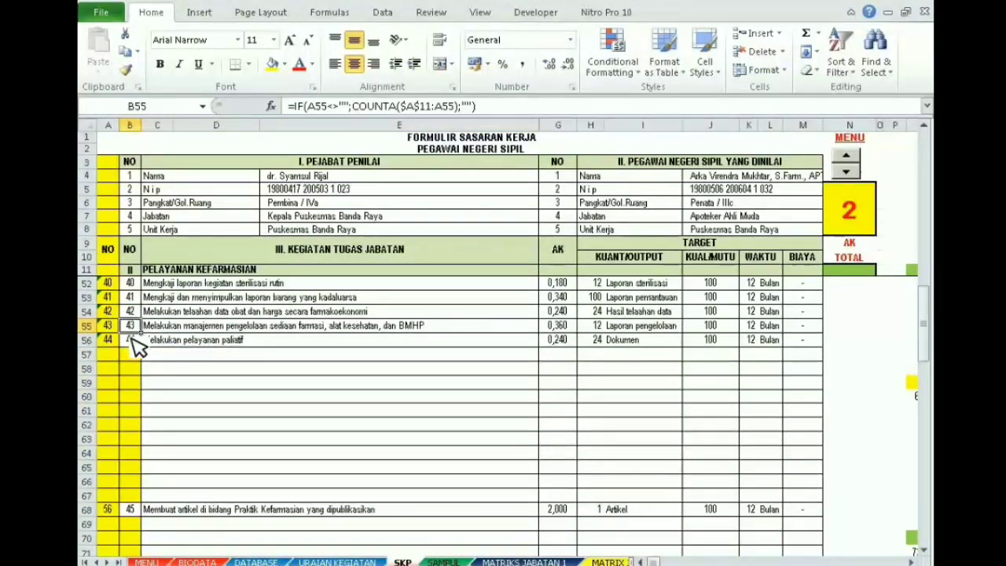
pyautogui.moveTo(162, 355); pyautogui.dragTo(234, 501)
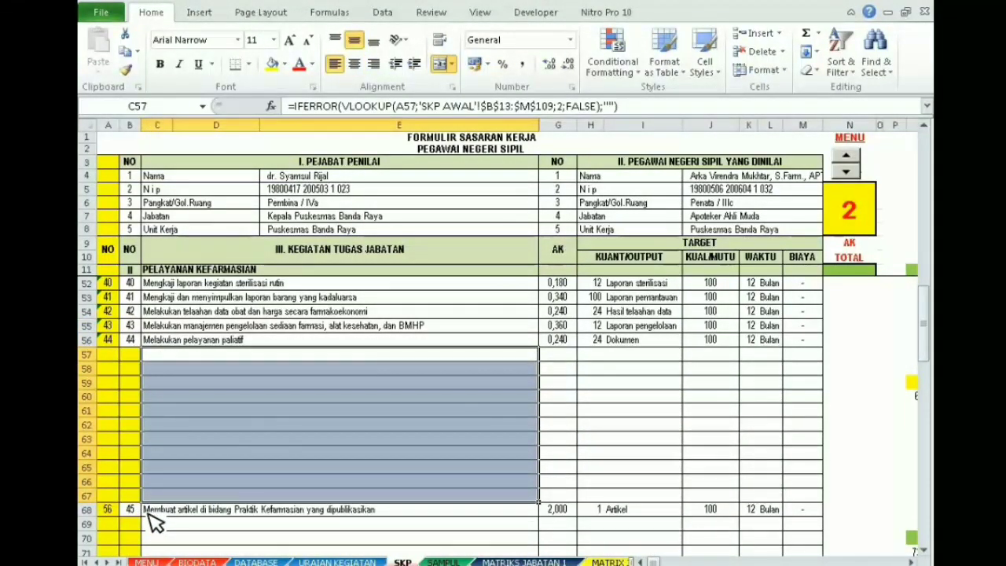
# Move the article-writing activity up by entering 56 in A57 and clearing the duplicate number in A68.
pyautogui.click(111, 519)
pyautogui.click(110, 355)
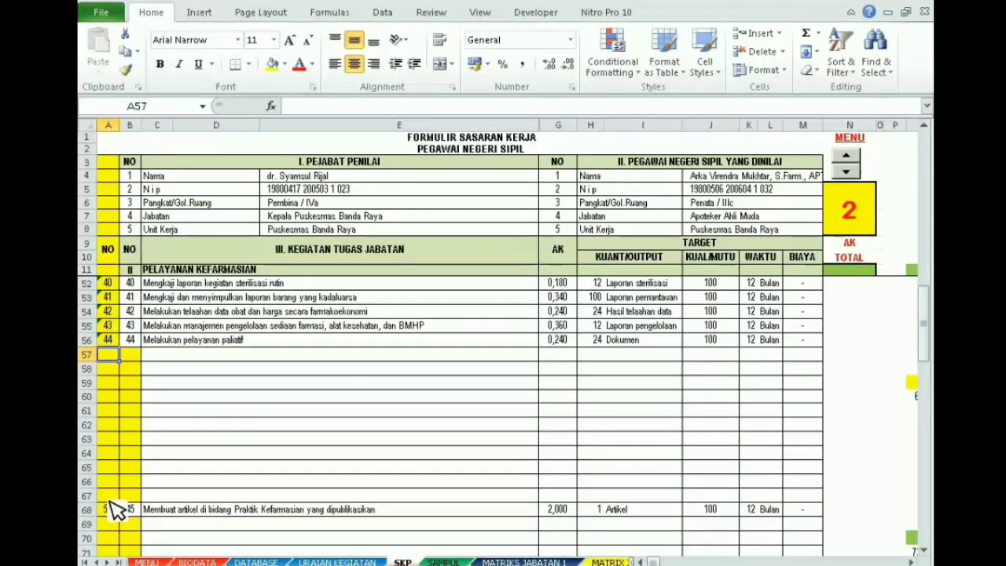
pyautogui.click(109, 515)
pyautogui.click(114, 356)
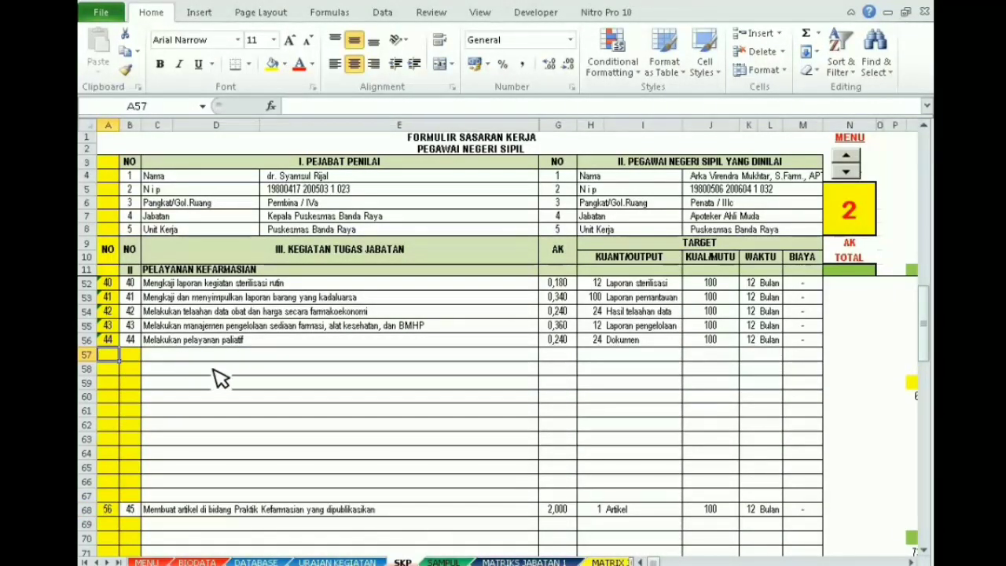
pyautogui.write('56')
pyautogui.press('Return')
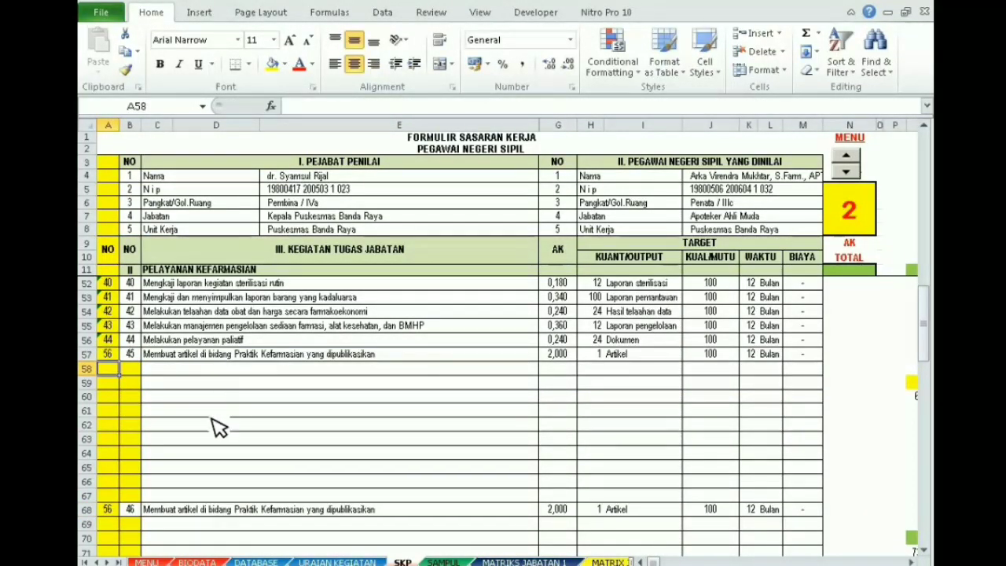
pyautogui.click(110, 511)
pyautogui.press('Delete')
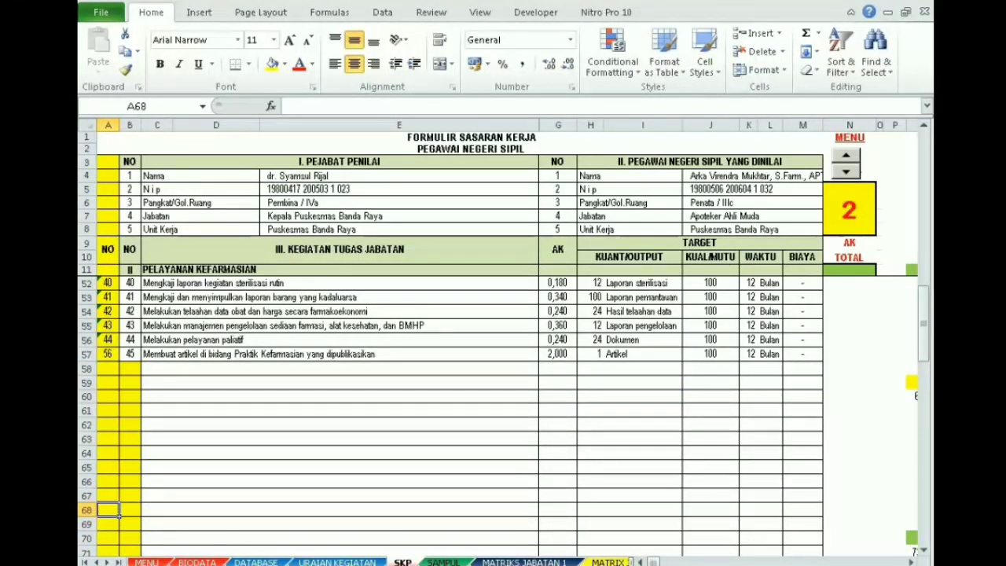
# Enter 84 in A76 directly below activity 63 and clear the original number 84 in A96.
pyautogui.moveTo(924, 311); pyautogui.dragTo(910, 381)
pyautogui.click(104, 313)
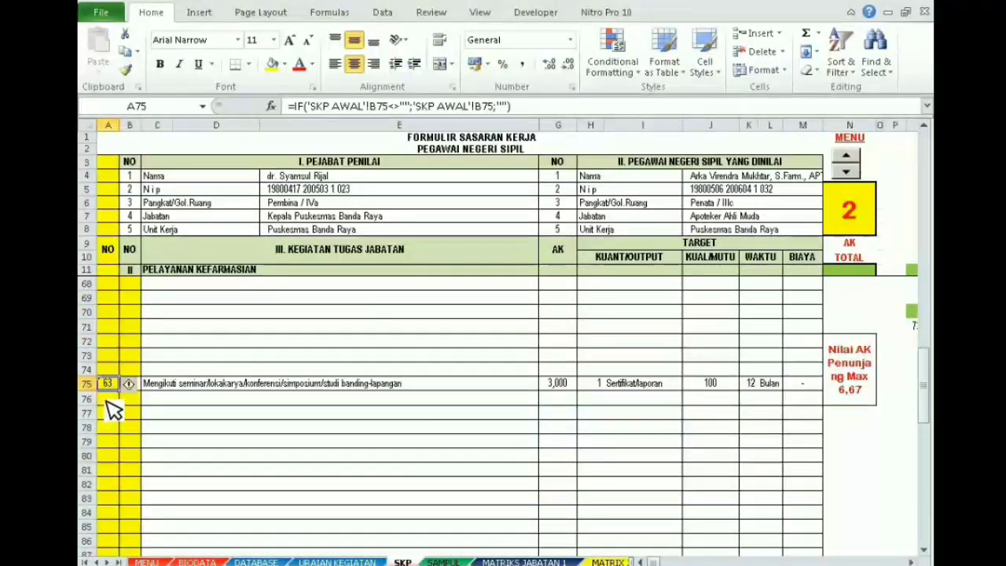
pyautogui.click(111, 400)
pyautogui.write('84')
pyautogui.press('Return')
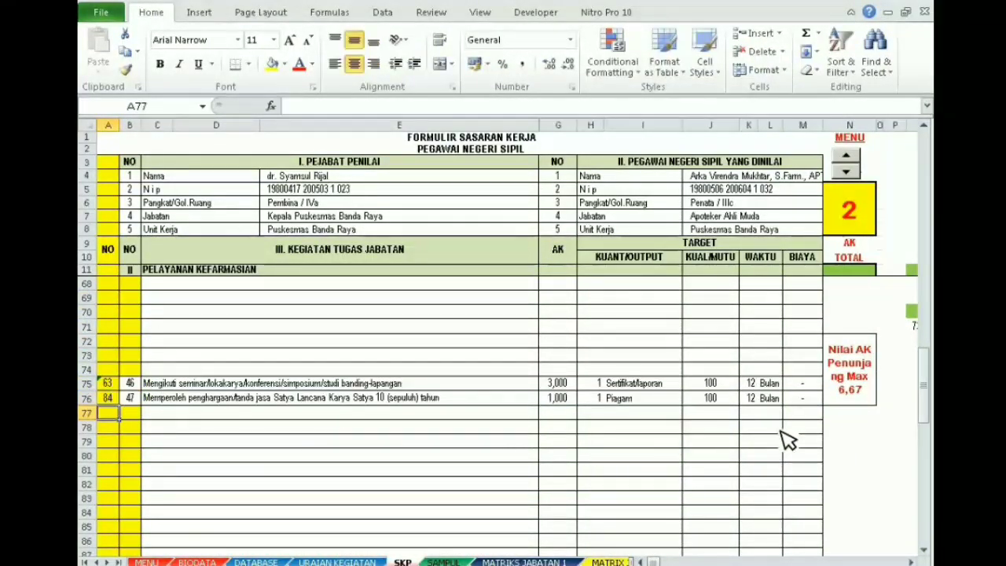
pyautogui.moveTo(928, 378); pyautogui.dragTo(926, 437)
pyautogui.click(109, 440)
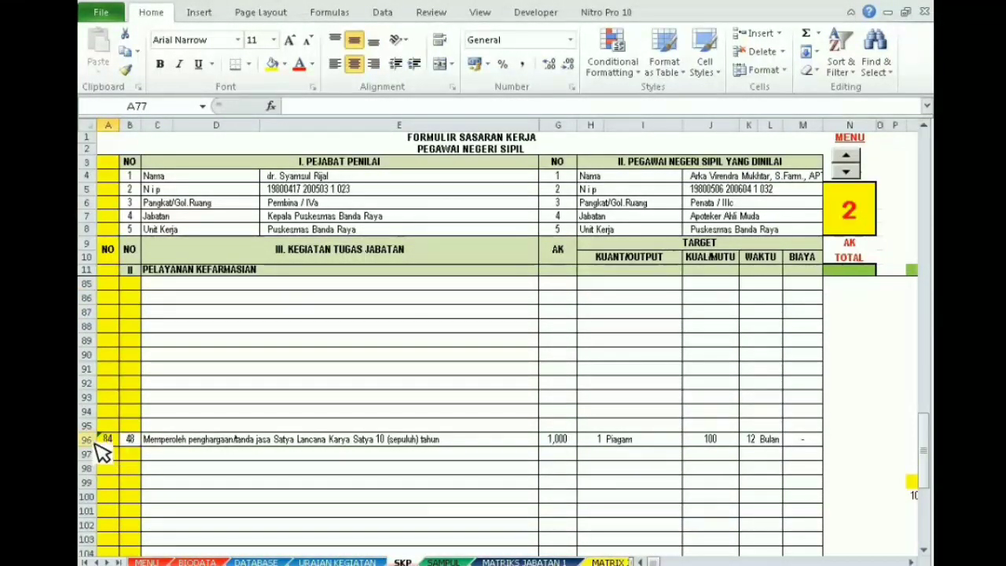
pyautogui.press('Delete')
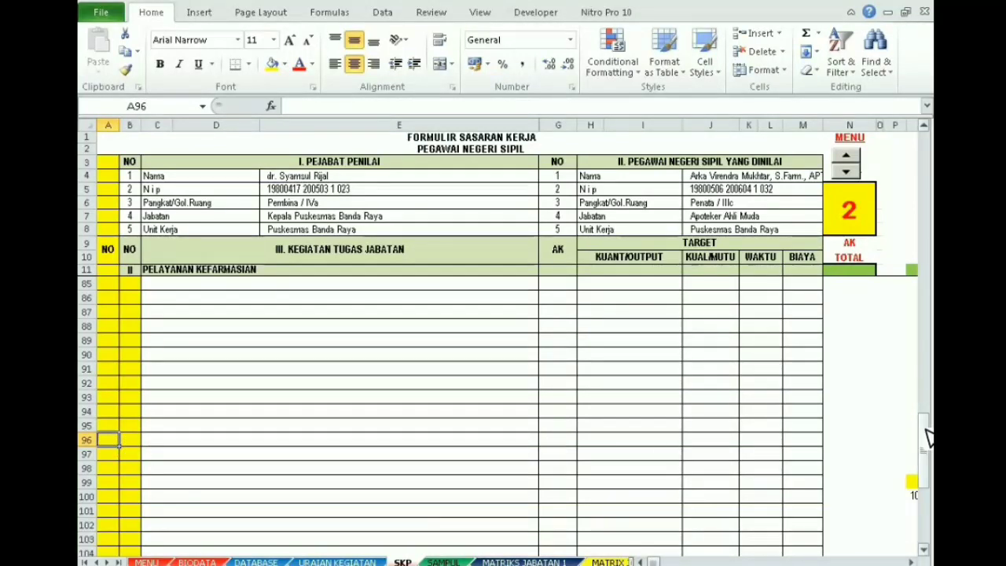
# Copy the numbers 63 and 84 from A75:A76 and paste them as values starting at A58.
pyautogui.moveTo(928, 438); pyautogui.dragTo(924, 385)
pyautogui.moveTo(108, 384); pyautogui.dragTo(117, 409)
pyautogui.hotkey('ctrl', 'c')
pyautogui.moveTo(925, 385); pyautogui.dragTo(926, 332)
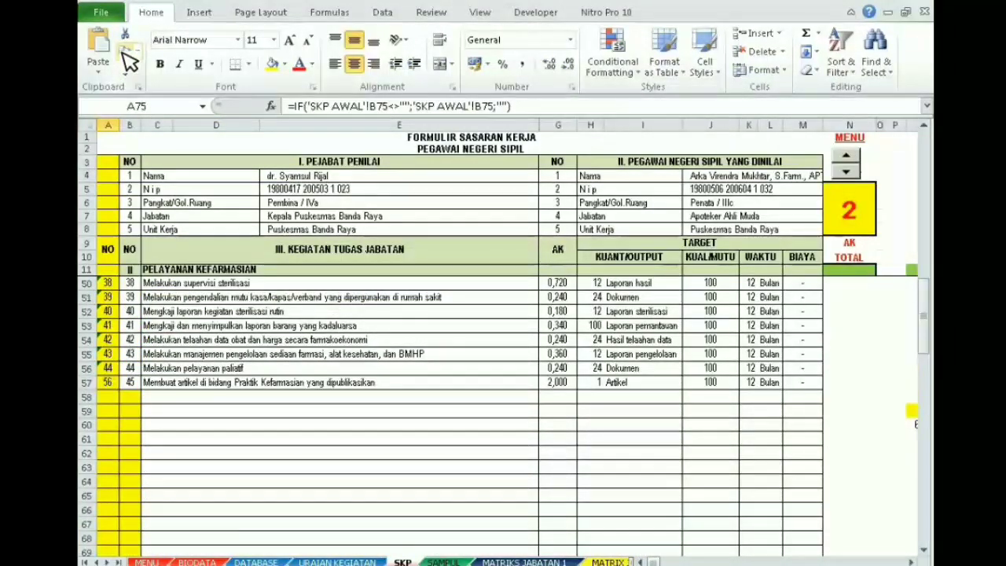
pyautogui.click(111, 398)
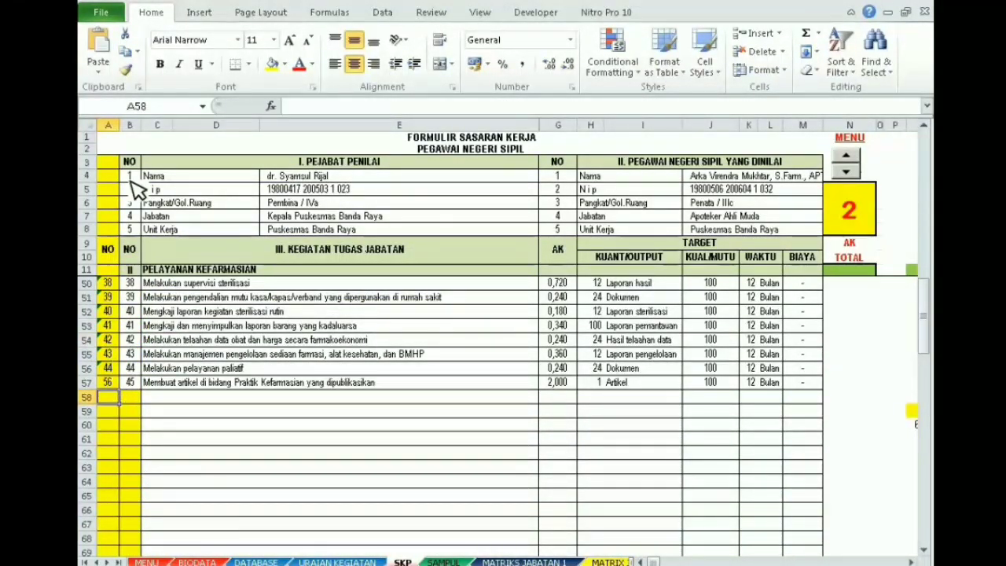
pyautogui.click(97, 73)
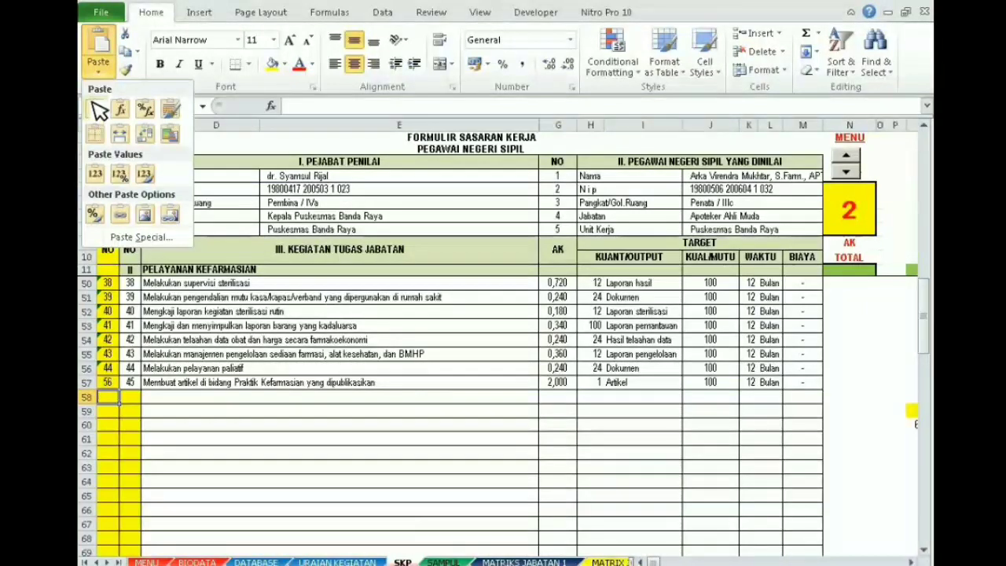
pyautogui.click(96, 172)
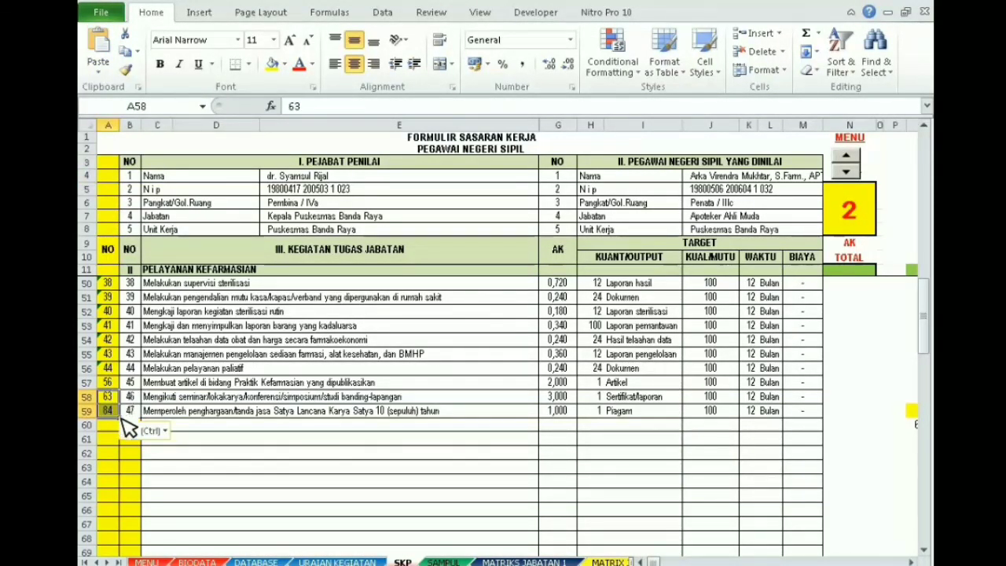
# Clear the duplicate activity numbers 63 and 84 in A75:A76.
pyautogui.moveTo(926, 321); pyautogui.dragTo(928, 371)
pyautogui.scroll(-2, 307, 413)
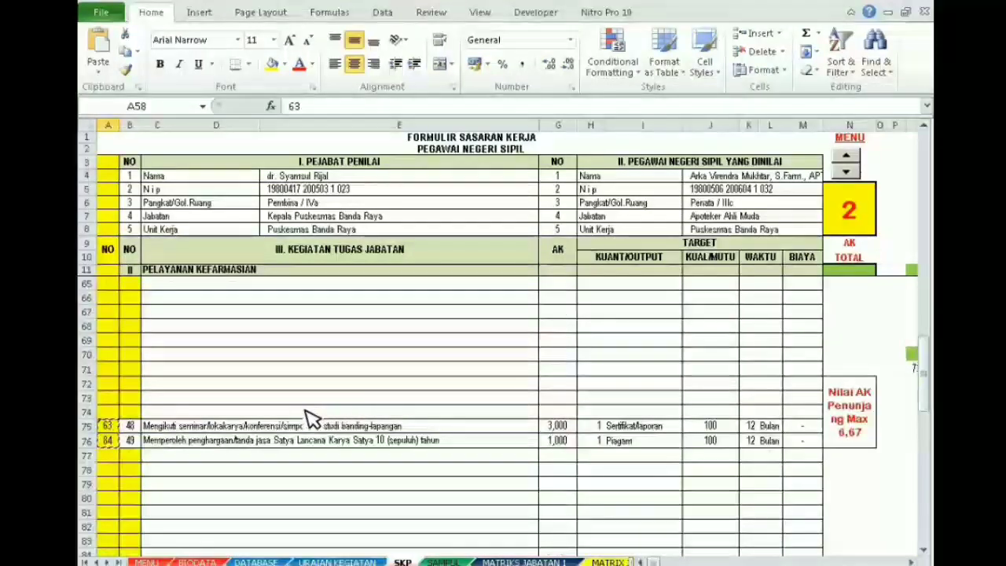
pyautogui.click(109, 425)
pyautogui.moveTo(107, 427); pyautogui.dragTo(107, 442)
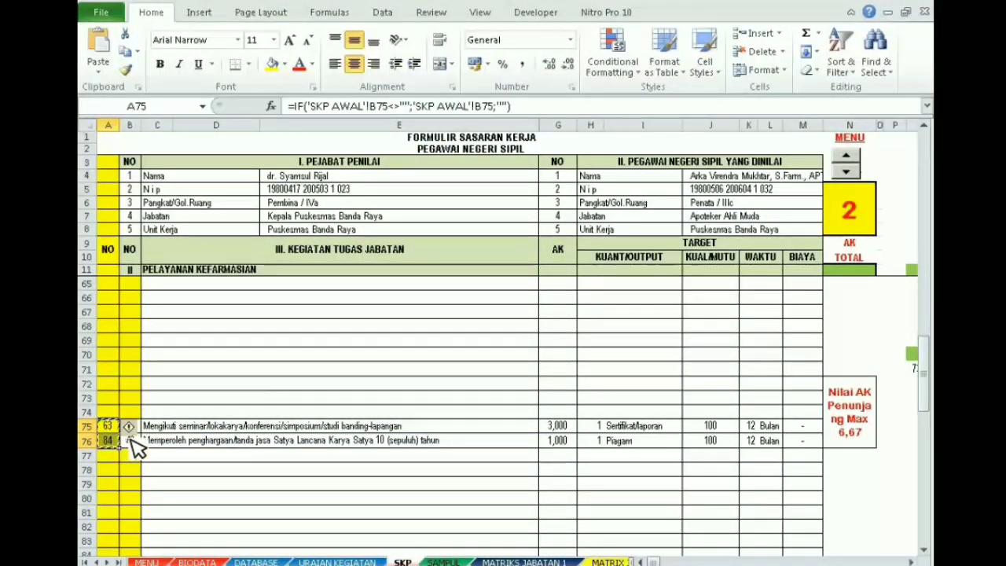
pyautogui.press('Delete')
# Review the blank rows from 60 to 109 and the condensed activity list from row 13 to row 59.
pyautogui.moveTo(928, 370); pyautogui.dragTo(921, 303)
pyautogui.scroll(-4, 692, 364)
pyautogui.moveTo(209, 375); pyautogui.dragTo(262, 503)
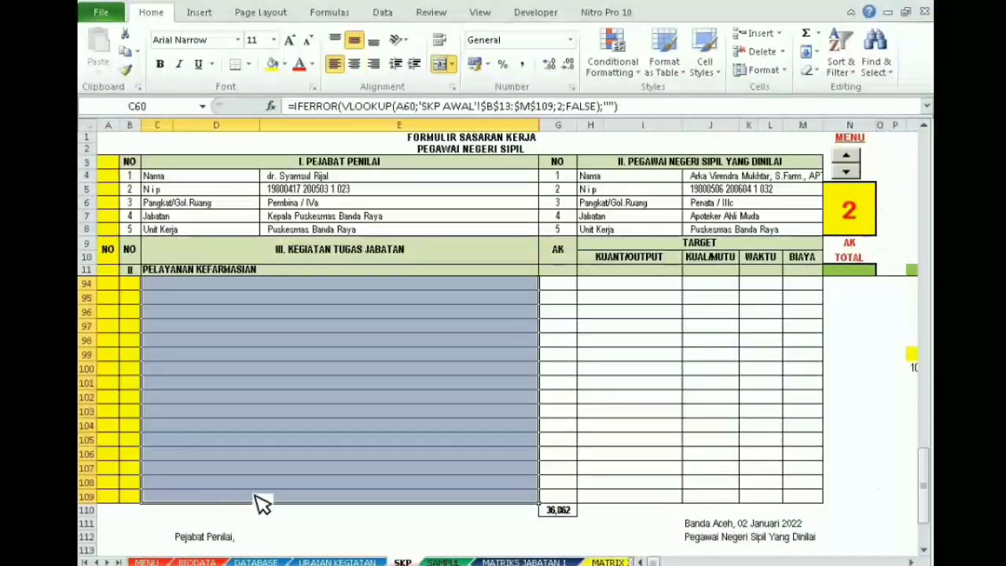
pyautogui.moveTo(930, 472)
pyautogui.mouseDown()
pyautogui.moveTo(910, 475)
pyautogui.moveTo(921, 477)
pyautogui.mouseUp()
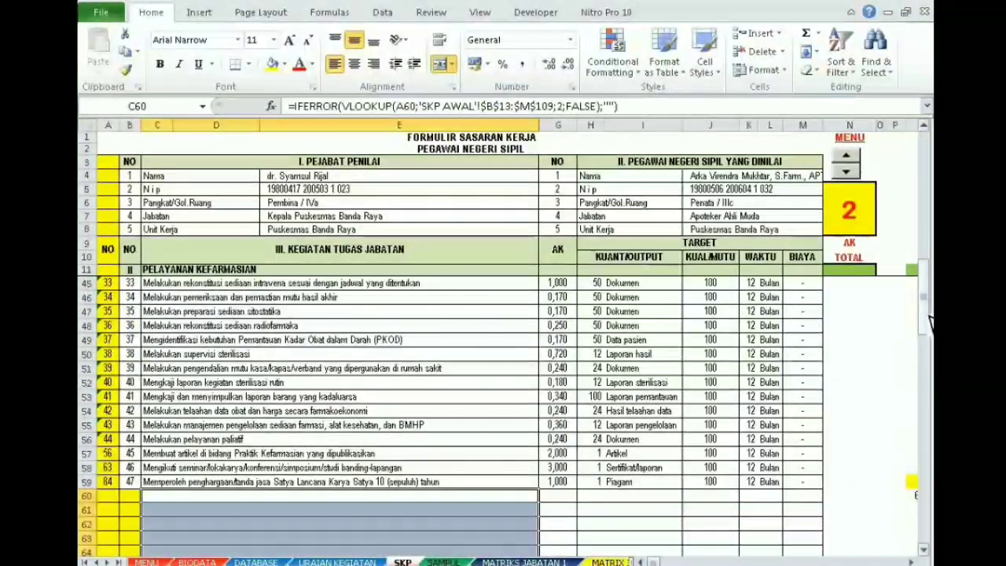
pyautogui.moveTo(928, 314); pyautogui.dragTo(928, 185)
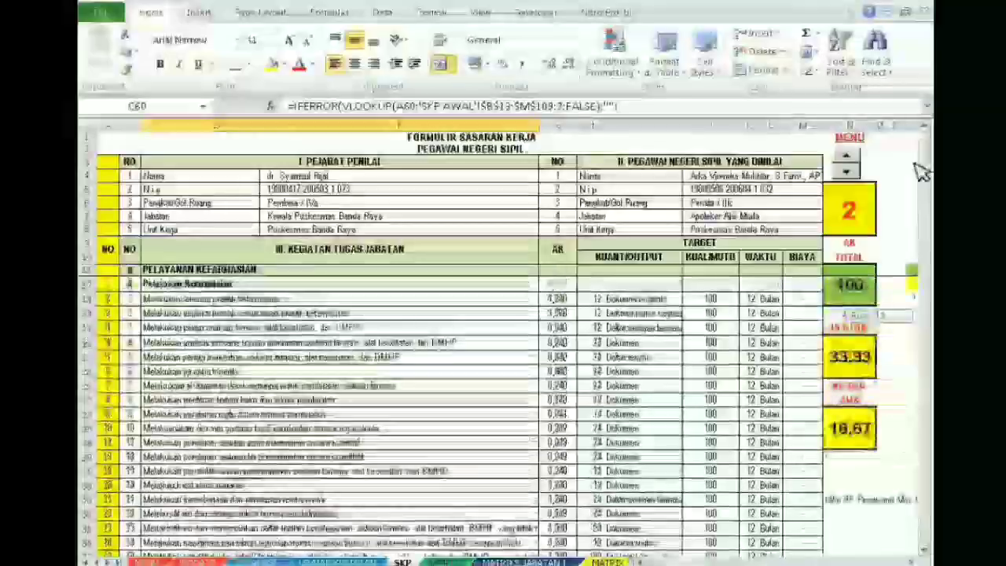
pyautogui.moveTo(108, 299); pyautogui.dragTo(144, 461)
pyautogui.click(146, 440)
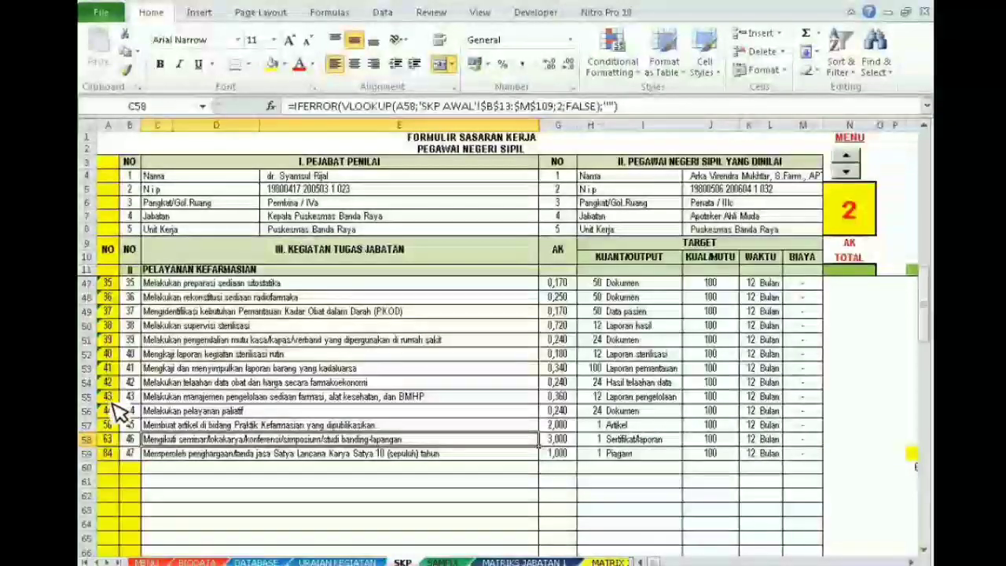
# Examine the activity numbers and their renumbered sequence in columns A and B, rows 48 to 59.
pyautogui.click(117, 424)
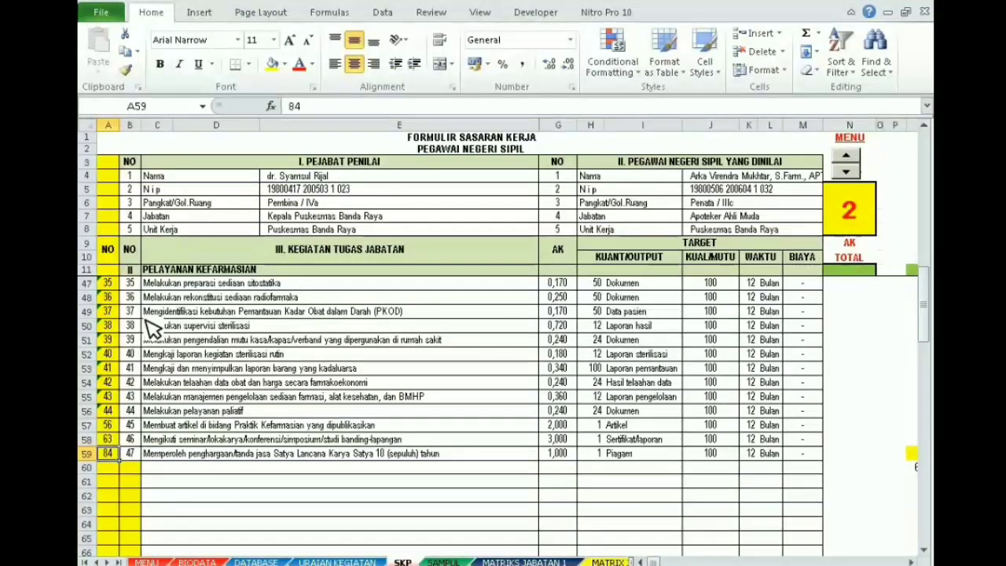
pyautogui.moveTo(135, 305); pyautogui.dragTo(143, 373)
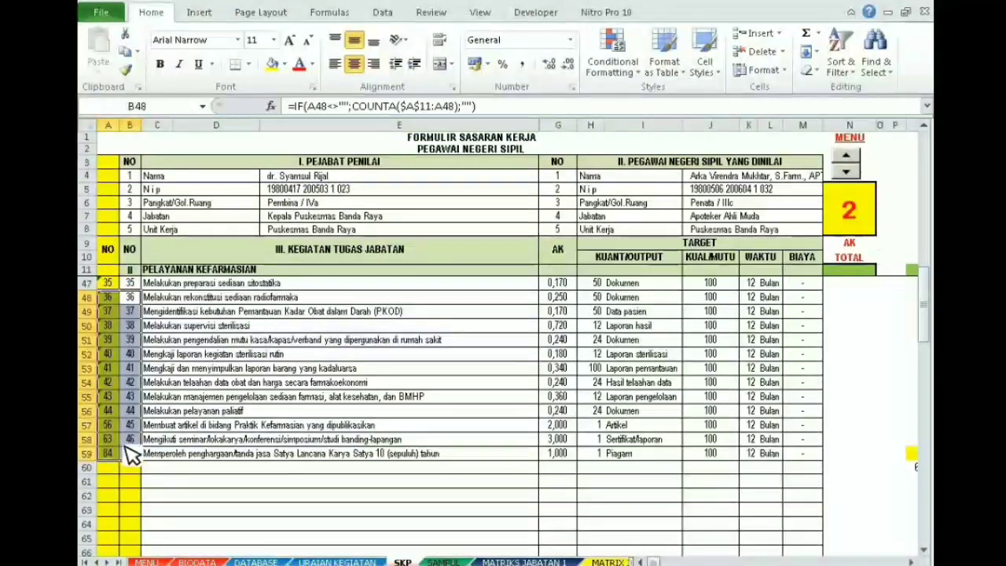
pyautogui.click(409, 396)
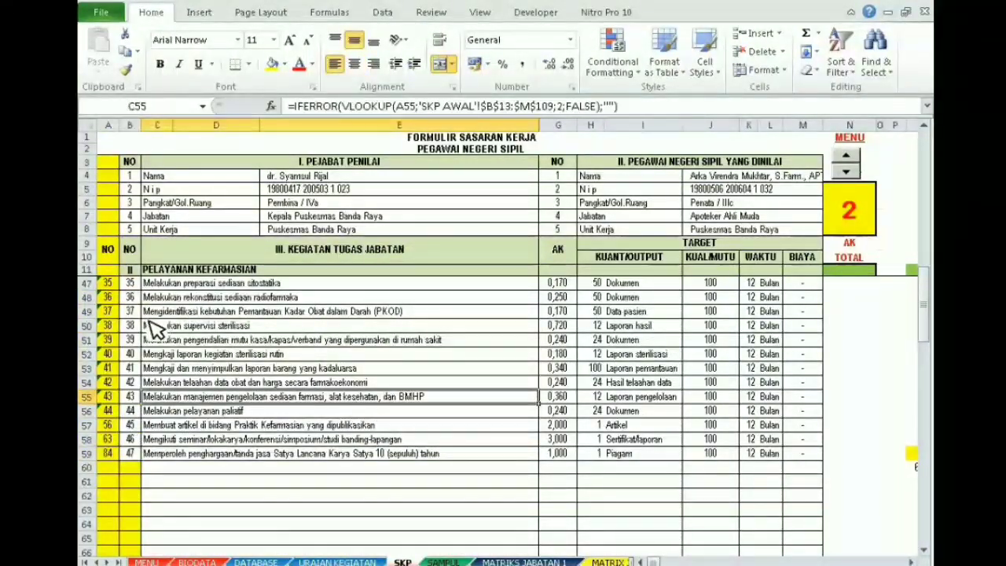
pyautogui.click(114, 301)
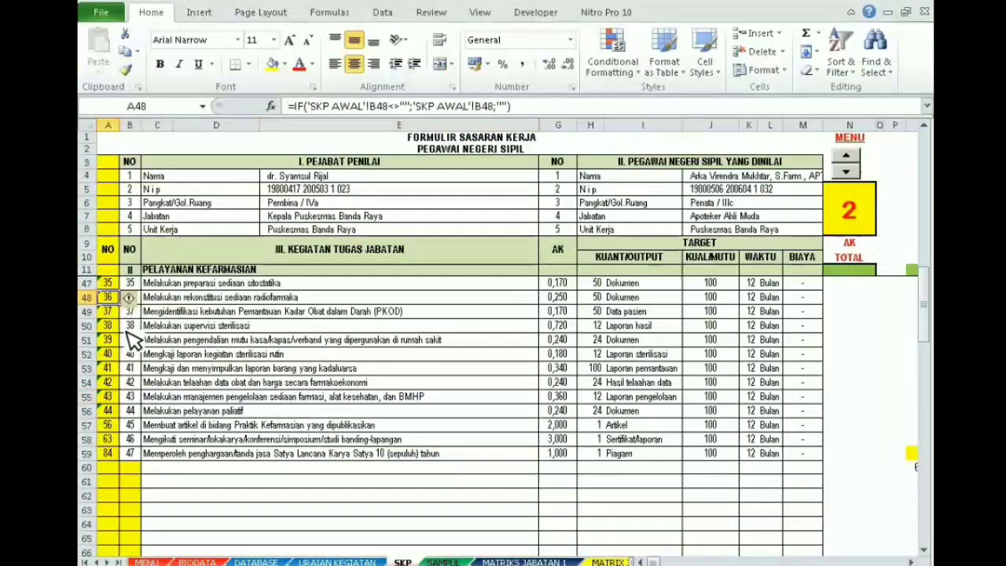
pyautogui.click(130, 326)
pyautogui.click(108, 340)
pyautogui.click(129, 382)
pyautogui.click(110, 383)
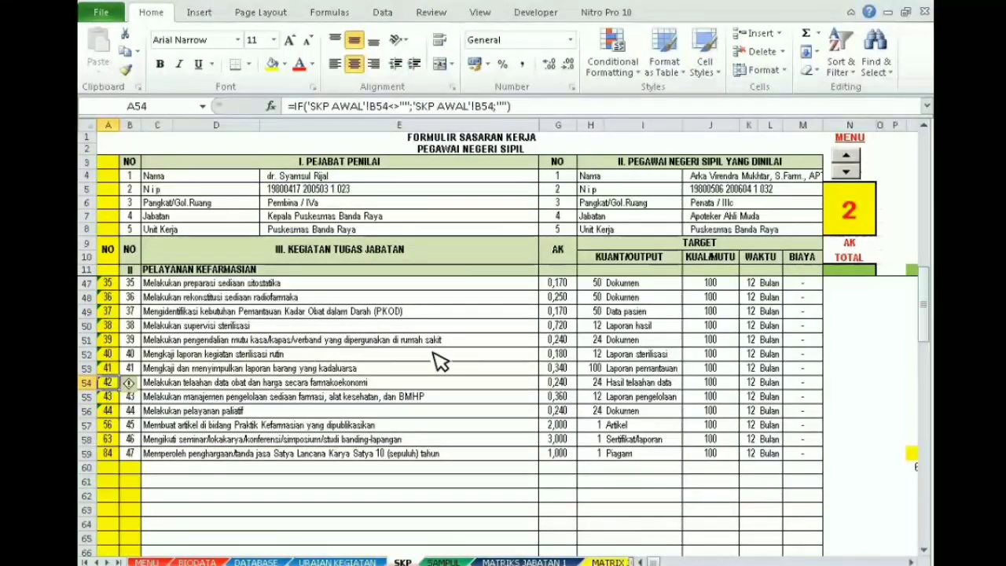
# Compare the AK sum in G110 with the total and per-year AK targets in column N and the output quantities.
pyautogui.moveTo(926, 340); pyautogui.dragTo(926, 487)
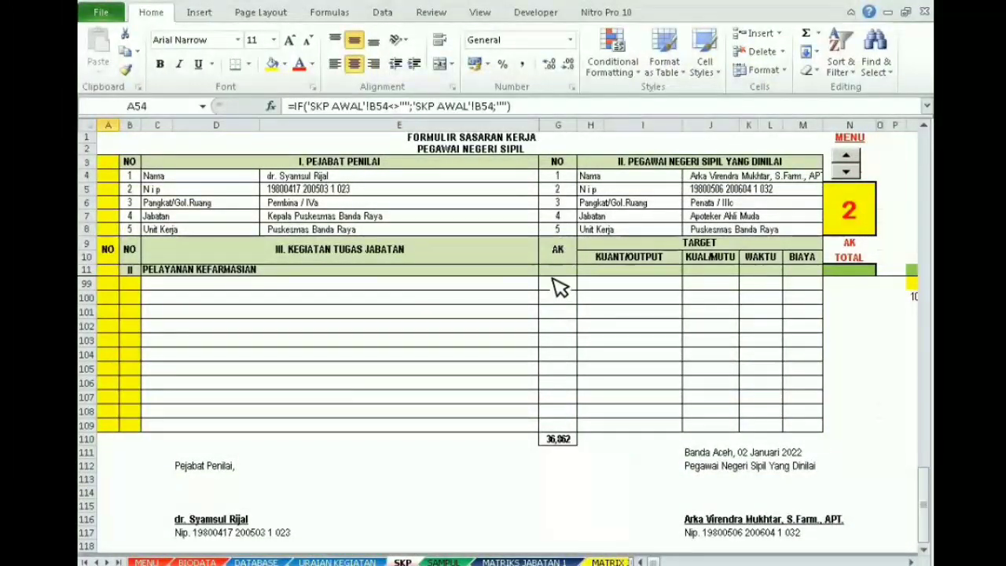
pyautogui.click(559, 441)
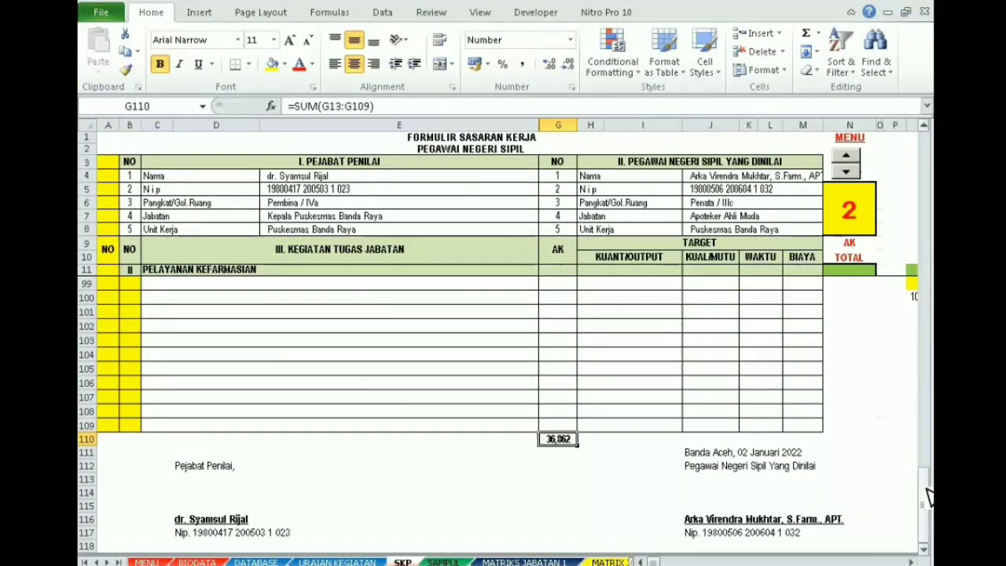
pyautogui.moveTo(926, 475); pyautogui.dragTo(925, 485)
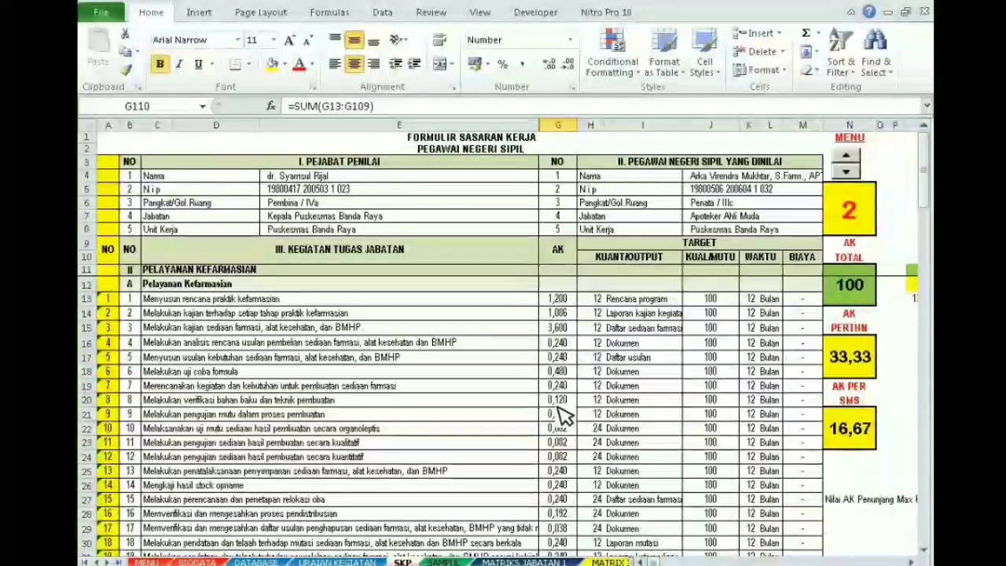
pyautogui.click(854, 366)
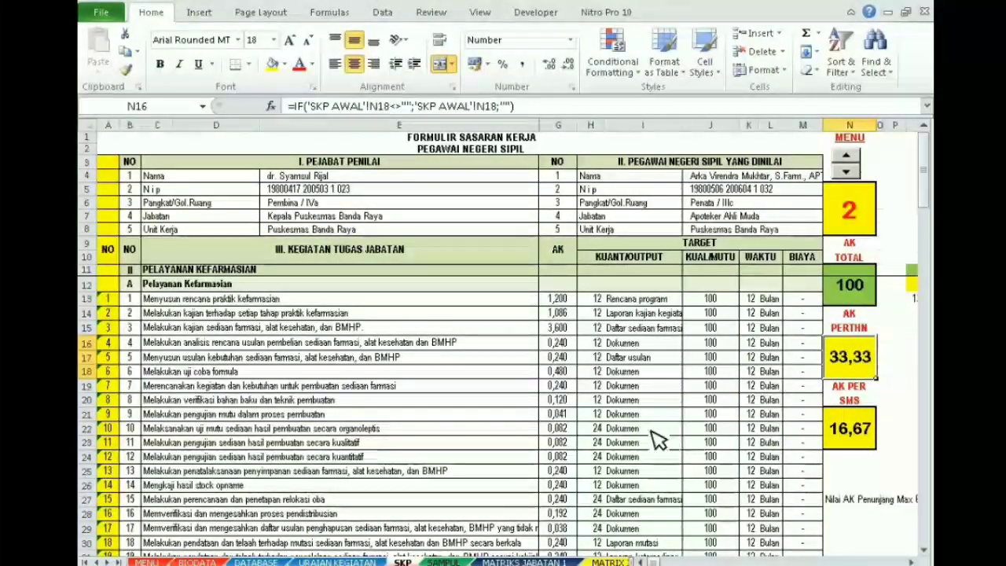
pyautogui.click(598, 300)
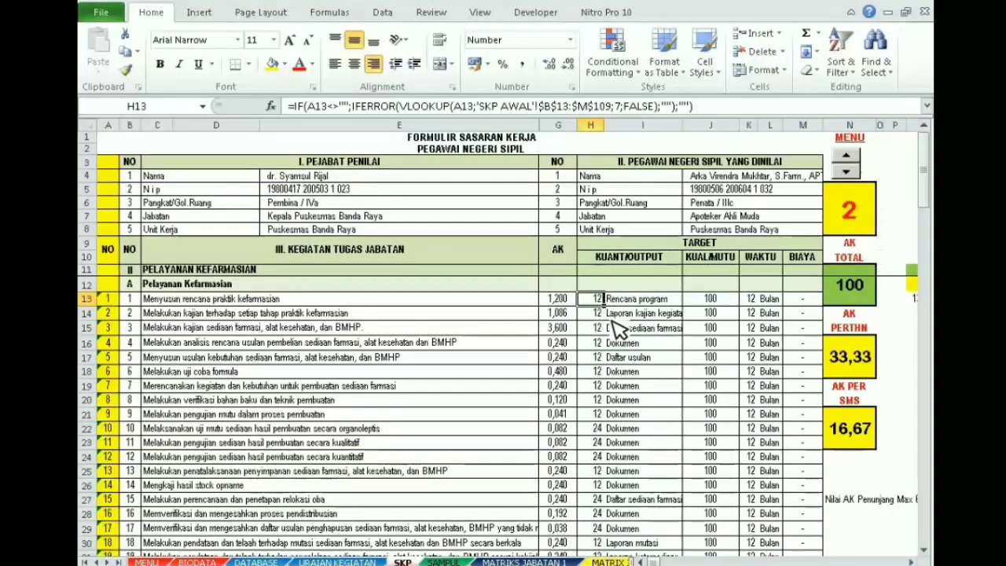
pyautogui.click(865, 357)
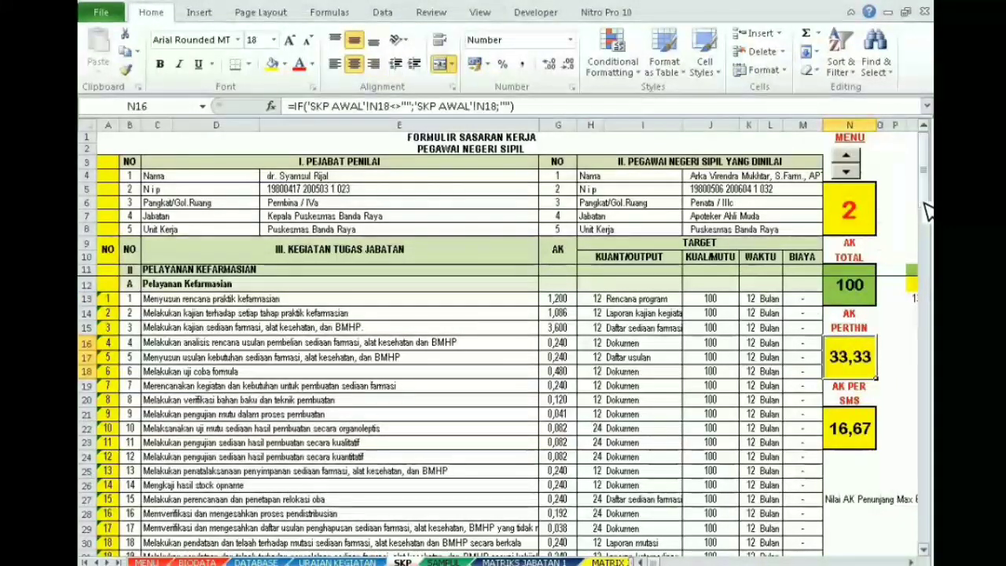
pyautogui.scroll(-2, 928, 211)
pyautogui.scroll(2, 928, 211)
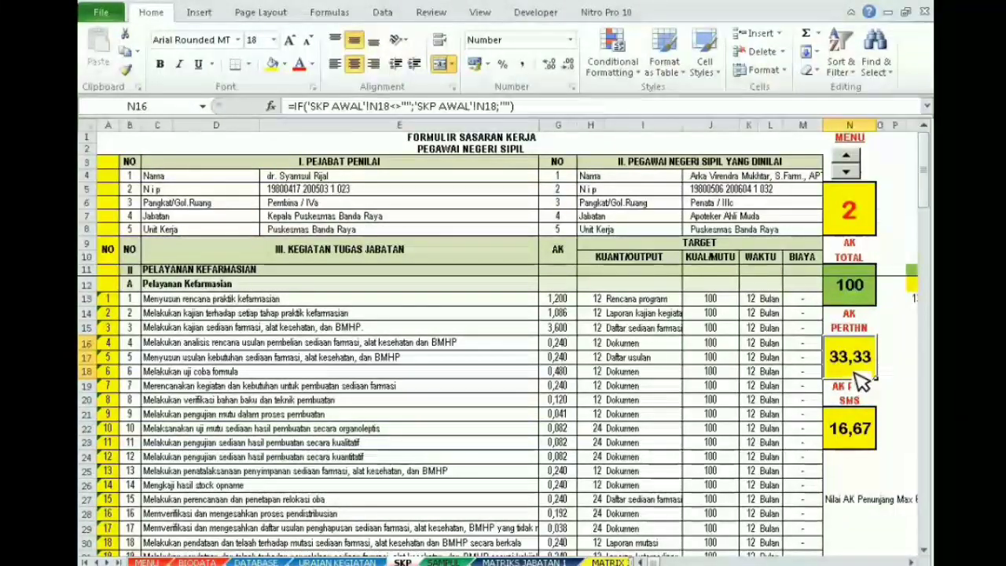
pyautogui.click(854, 290)
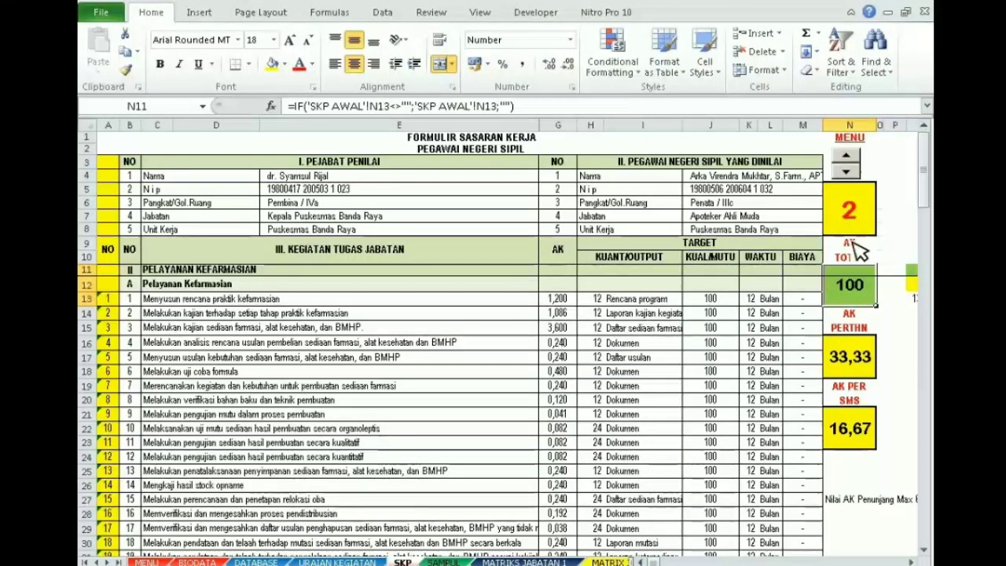
# Clear activity numbers 15 to 20 in A27:A32.
pyautogui.scroll(-3, 402, 377)
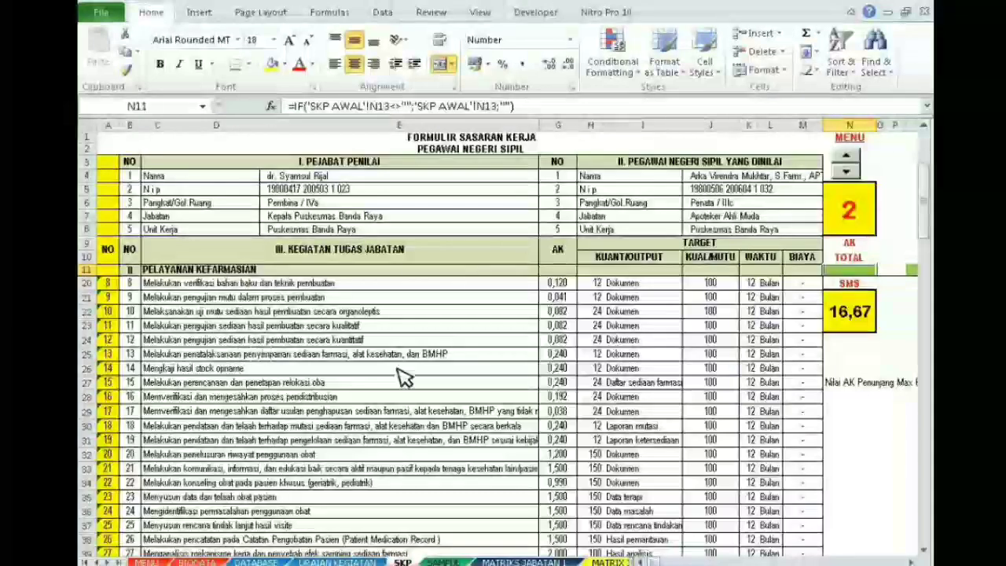
pyautogui.click(108, 383)
pyautogui.moveTo(108, 388); pyautogui.dragTo(108, 404)
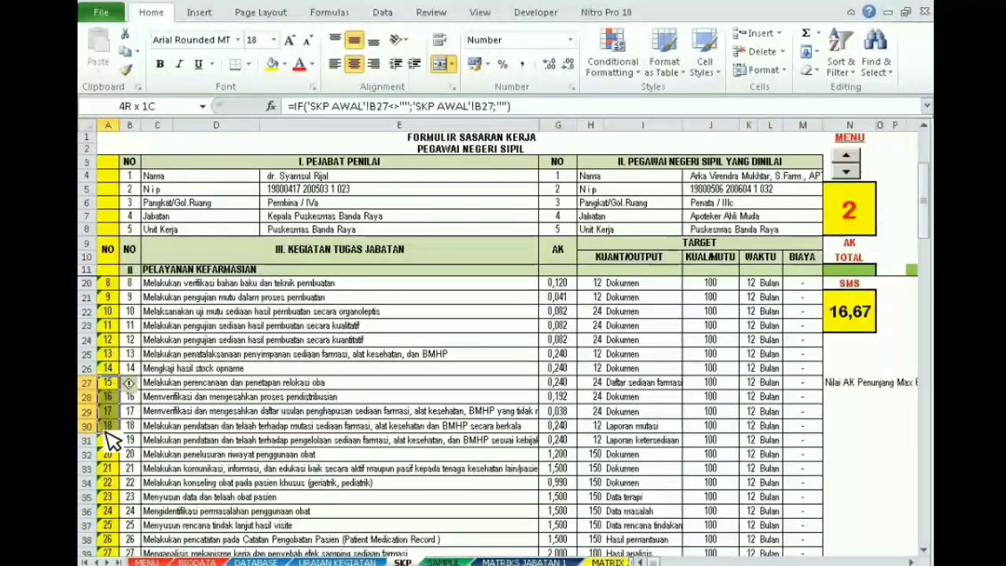
pyautogui.moveTo(112, 462); pyautogui.dragTo(112, 463)
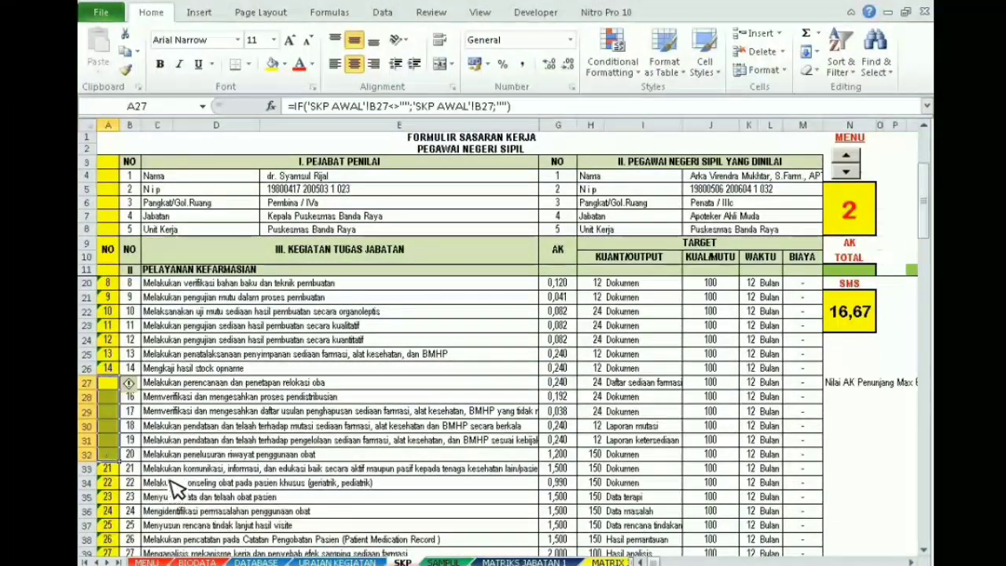
pyautogui.click(351, 451)
# Copy the activity numbers 21 through 84 from A33:A59 and paste them as values starting at A27.
pyautogui.moveTo(109, 470)
pyautogui.mouseDown()
pyautogui.moveTo(109, 553)
pyautogui.moveTo(109, 469)
pyautogui.mouseUp()
pyautogui.moveTo(929, 329); pyautogui.dragTo(929, 236)
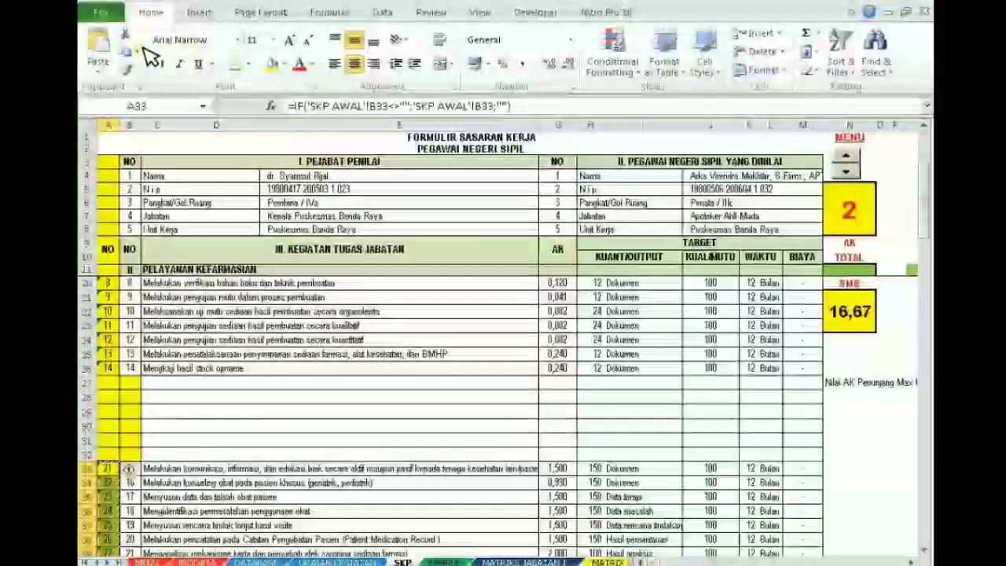
pyautogui.click(110, 385)
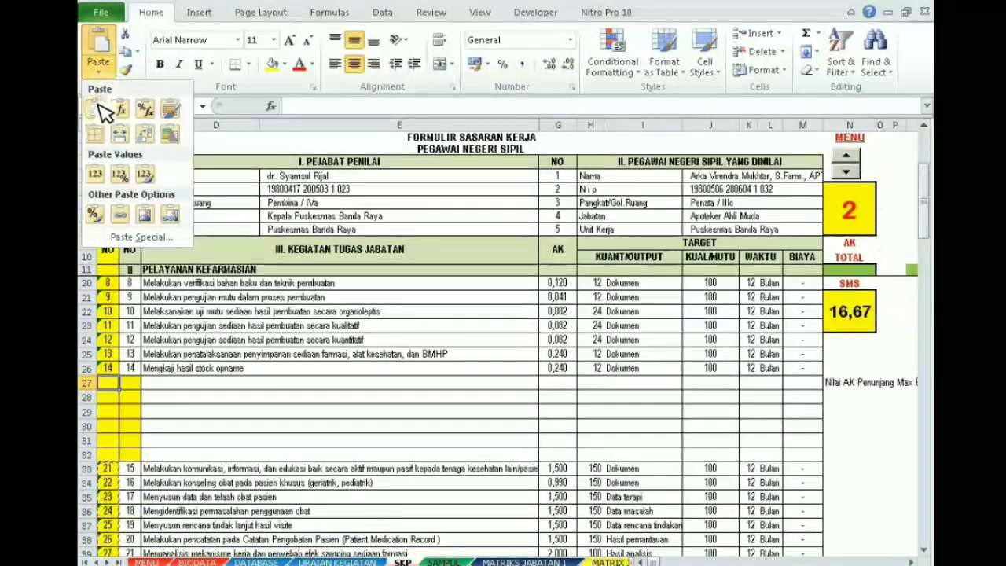
pyautogui.click(95, 176)
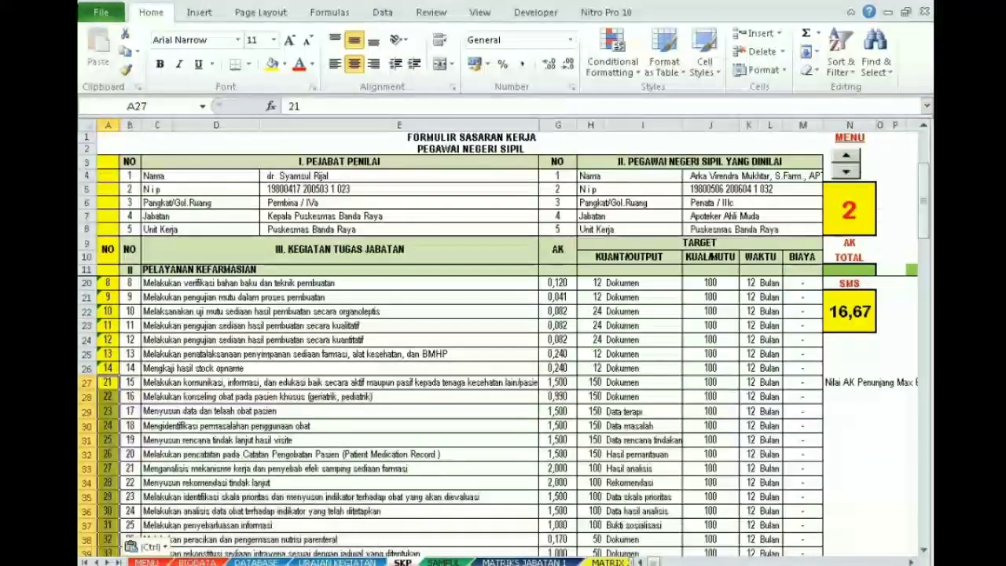
# Clear the duplicate activity numbers in A54:A59 below the moved list.
pyautogui.moveTo(921, 247); pyautogui.dragTo(925, 283)
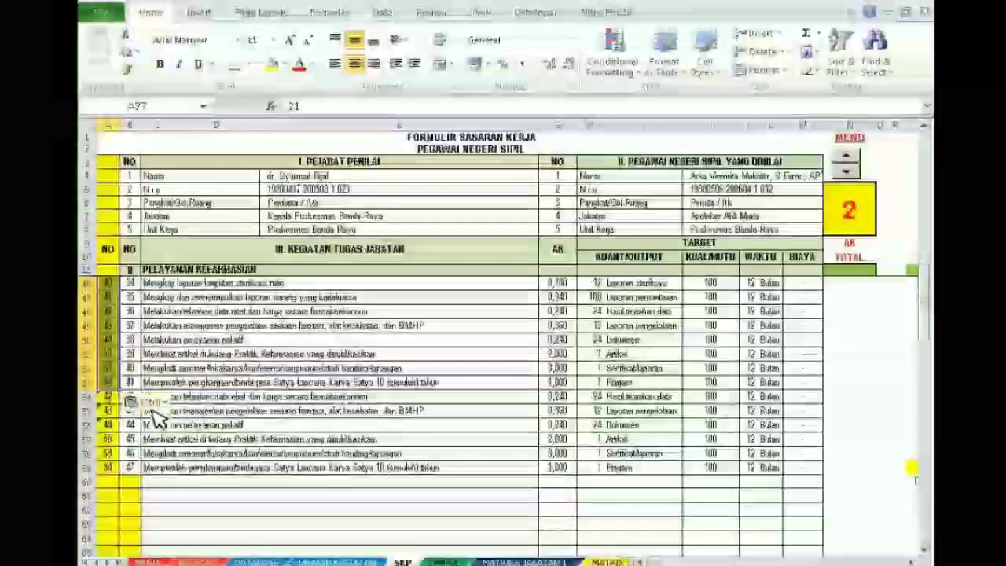
pyautogui.moveTo(108, 396); pyautogui.dragTo(112, 471)
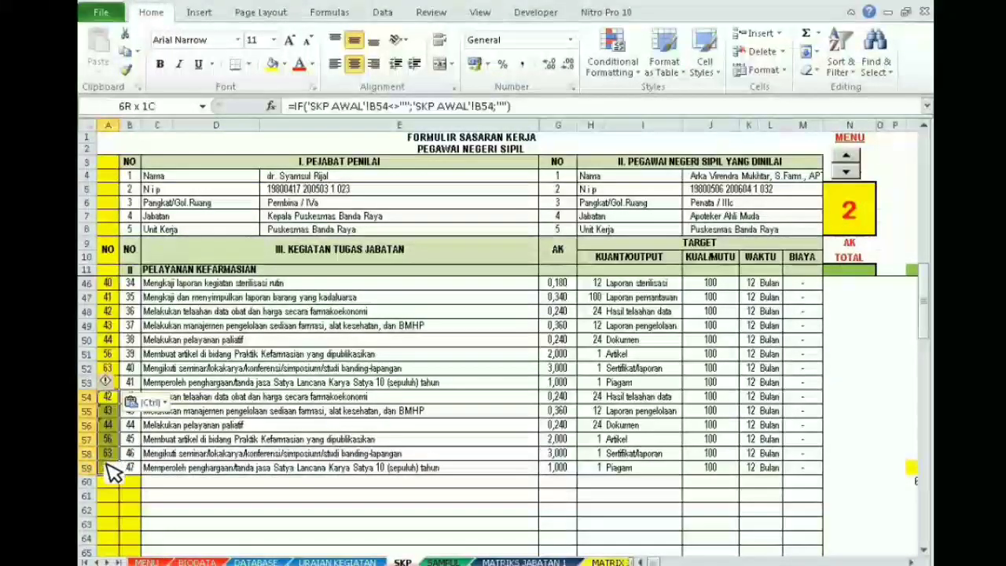
pyautogui.click(440, 411)
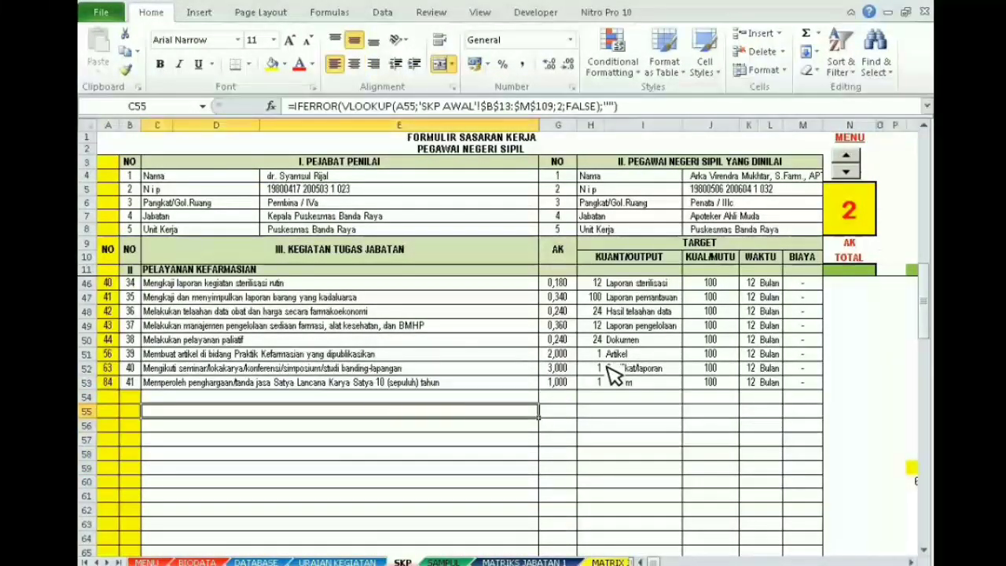
# Enter activity number 45 in A54, directly below activity 84.
pyautogui.scroll(11, 926, 320)
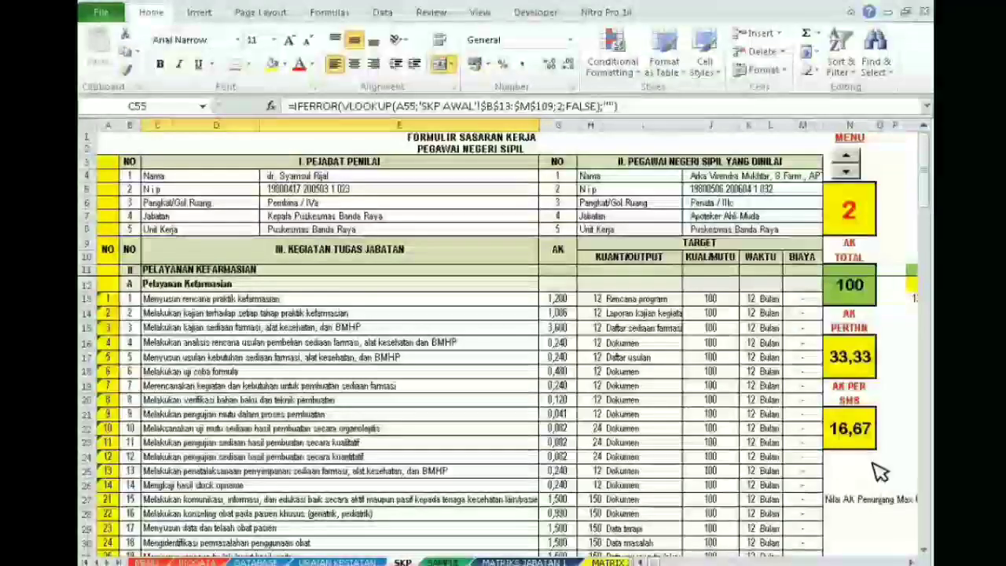
pyautogui.scroll(-10, 898, 321)
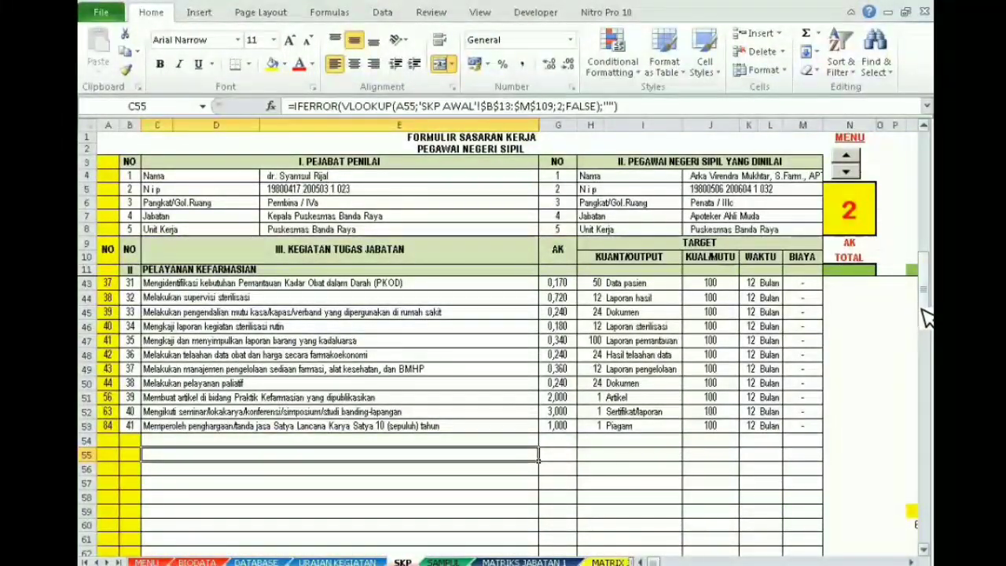
pyautogui.moveTo(924, 310)
pyautogui.mouseDown()
pyautogui.moveTo(993, 304)
pyautogui.moveTo(928, 315)
pyautogui.mouseUp()
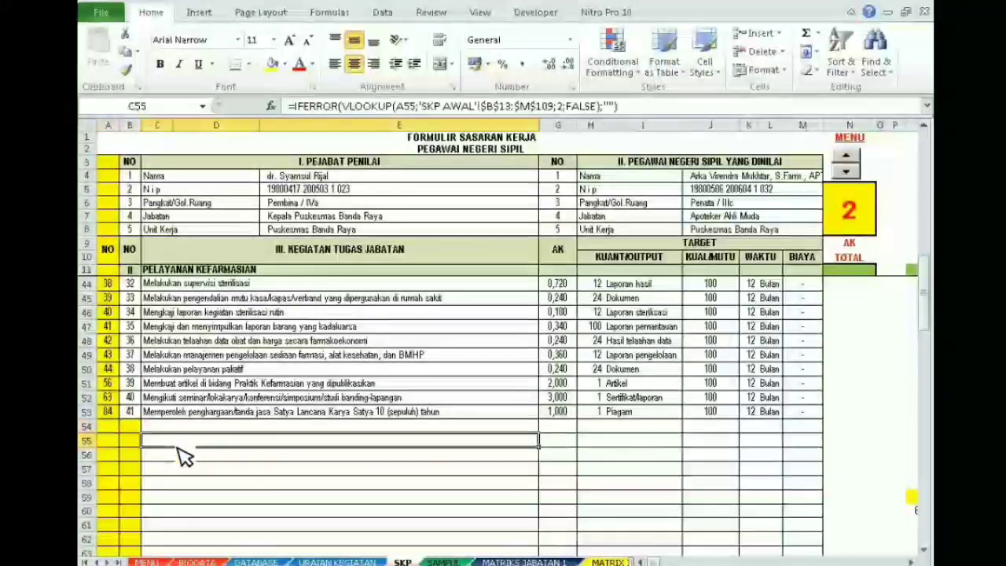
pyautogui.click(116, 375)
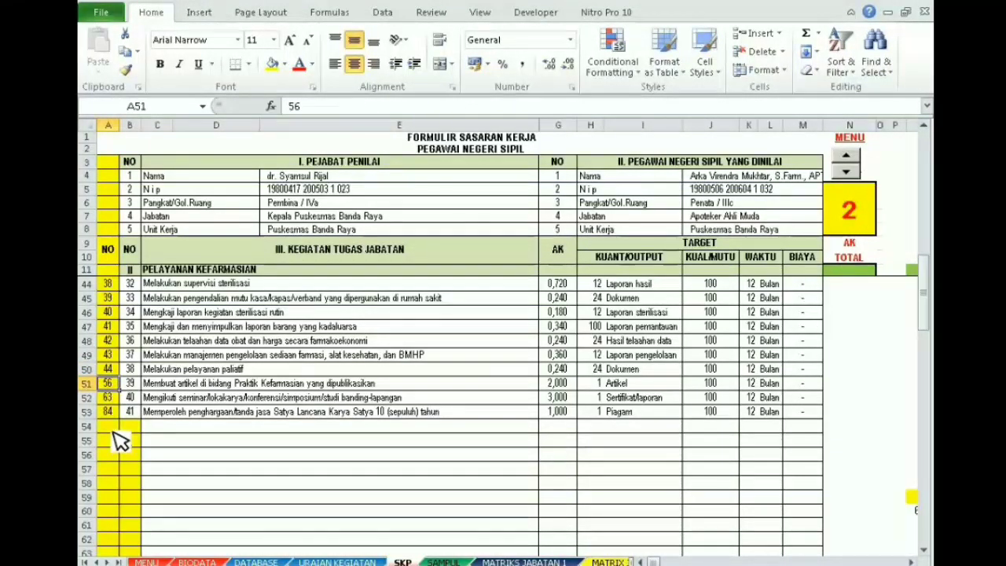
pyautogui.click(114, 431)
pyautogui.write('4')
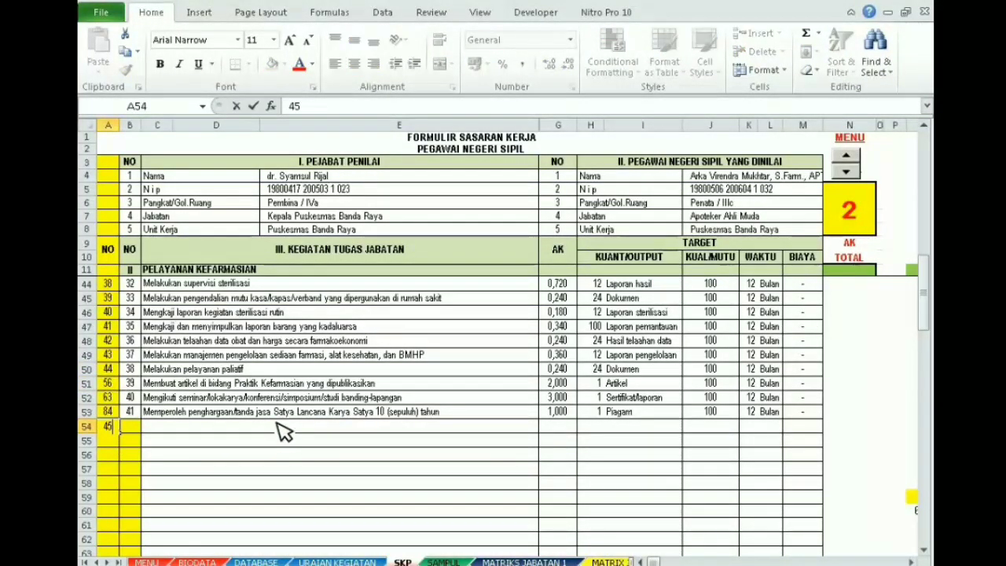
pyautogui.write('5')
pyautogui.press('Return')
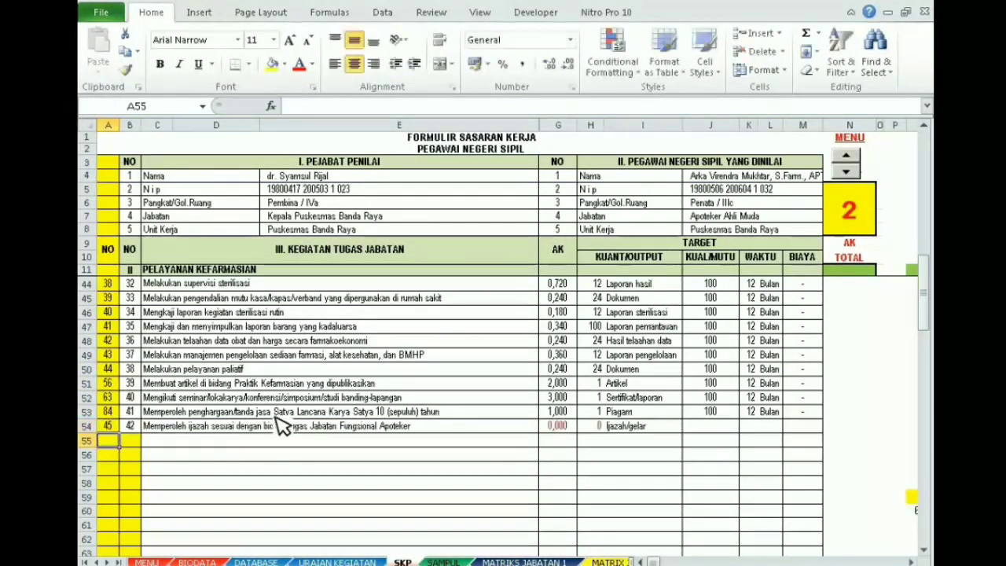
# Check the activity numbers in A51:A54 and the AK value and target quantity of activity 45 in row 54.
pyautogui.click(108, 425)
pyautogui.click(108, 385)
pyautogui.moveTo(107, 391); pyautogui.dragTo(114, 425)
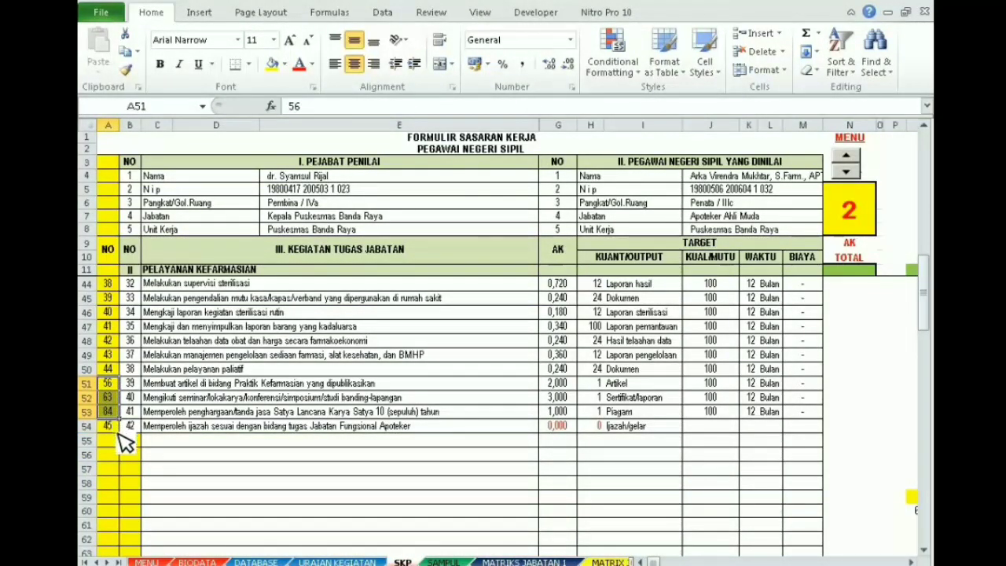
pyautogui.click(111, 428)
pyautogui.click(107, 384)
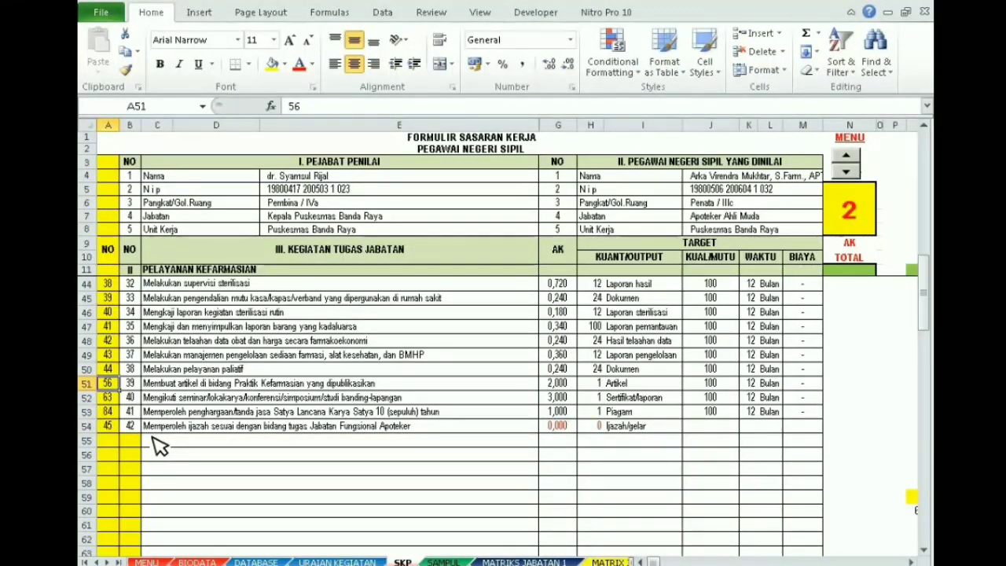
pyautogui.click(242, 471)
pyautogui.click(568, 428)
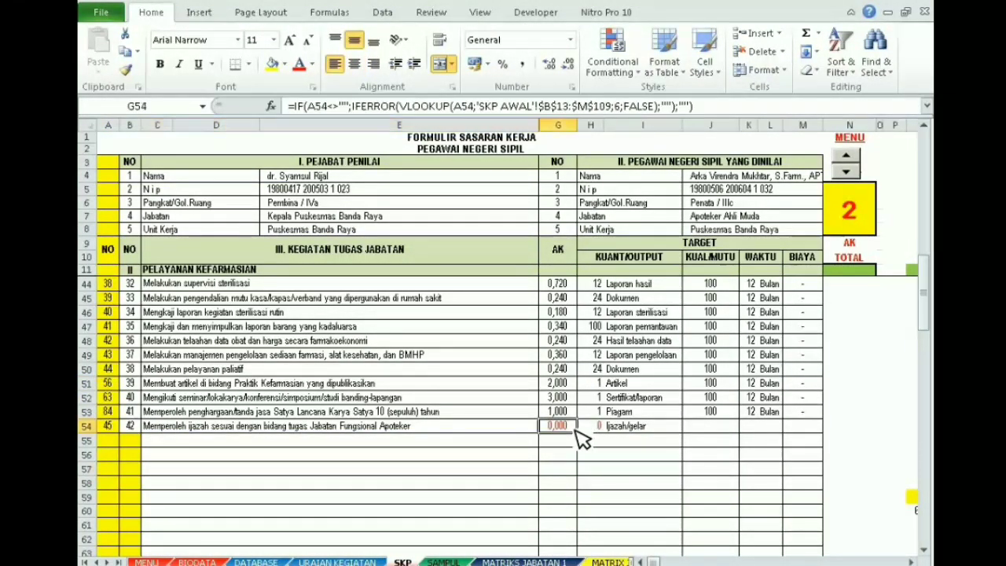
pyautogui.click(590, 428)
pyautogui.click(570, 429)
pyautogui.click(586, 428)
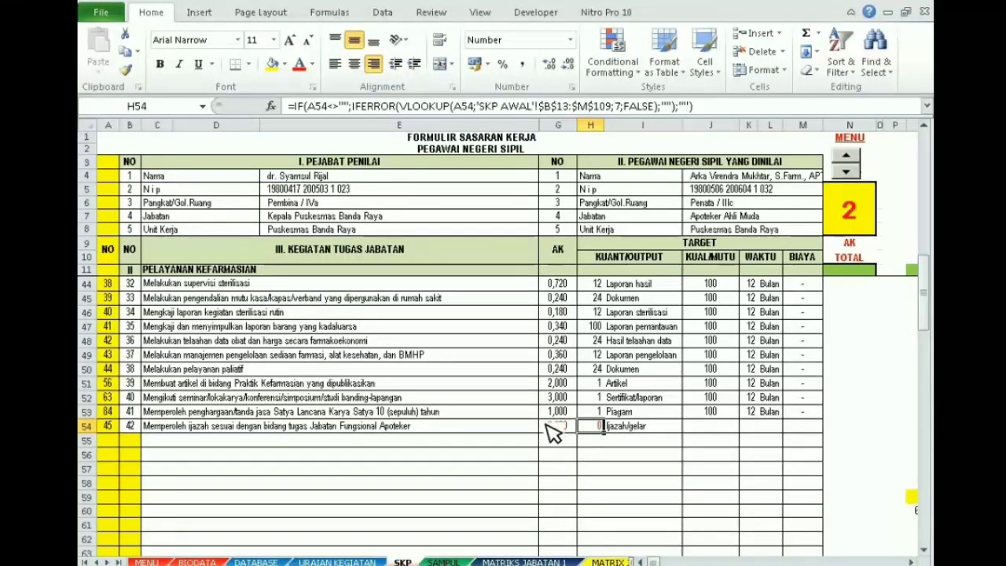
pyautogui.click(571, 431)
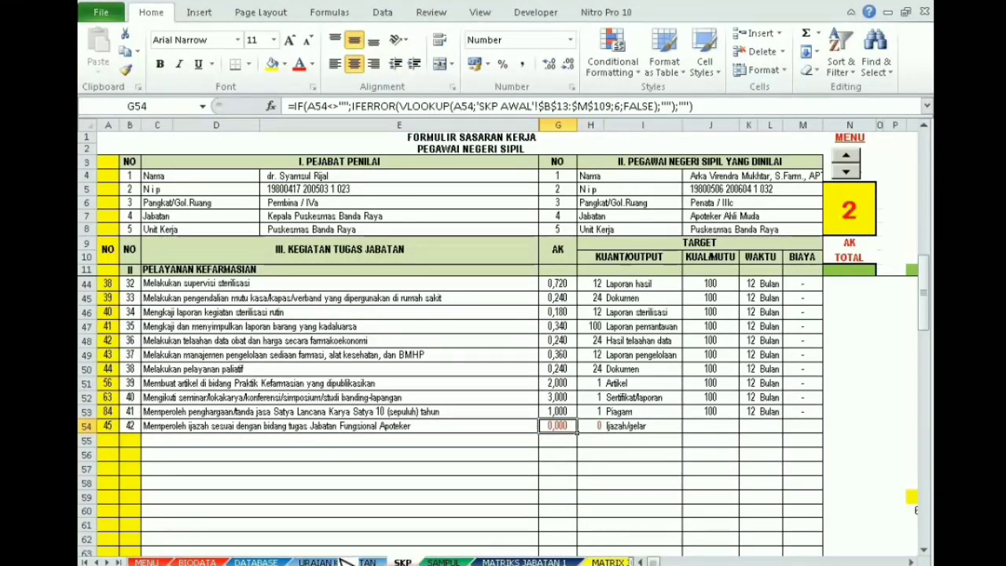
# Set the TARGET of activity 45 in the URAIAN KEGIATAN sheet to 1.
pyautogui.click(108, 426)
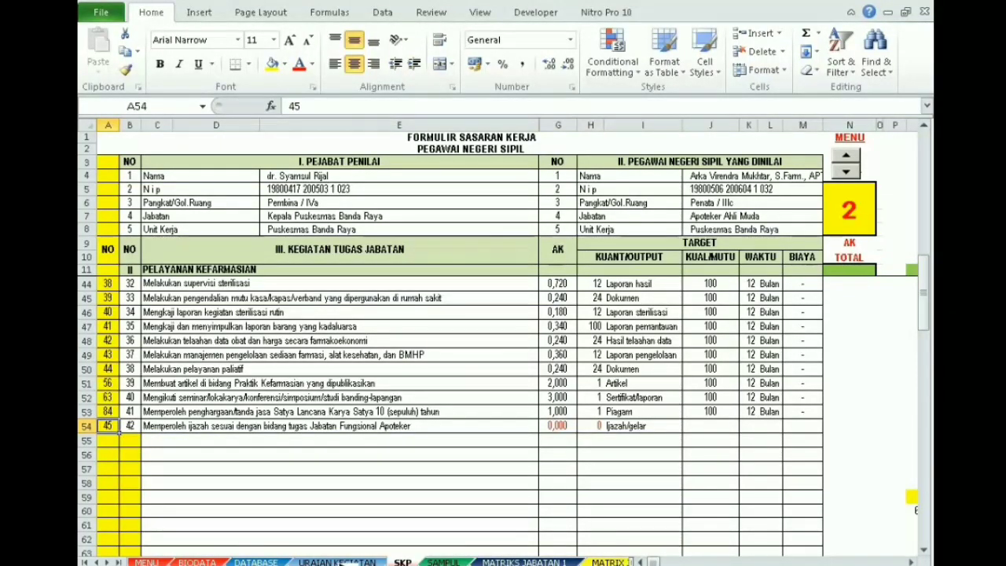
pyautogui.hotkey('ctrl', 'pageup')
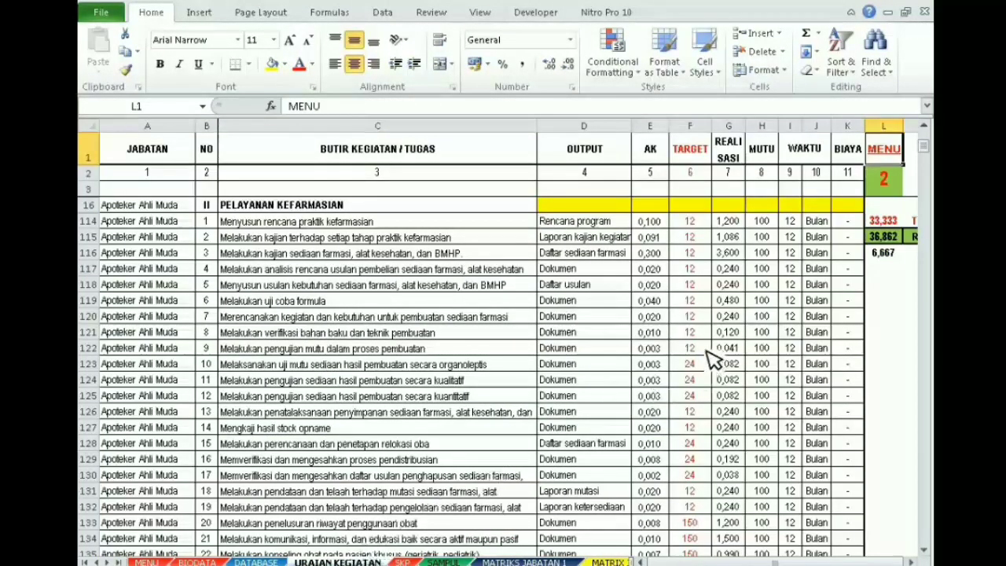
pyautogui.click(907, 174)
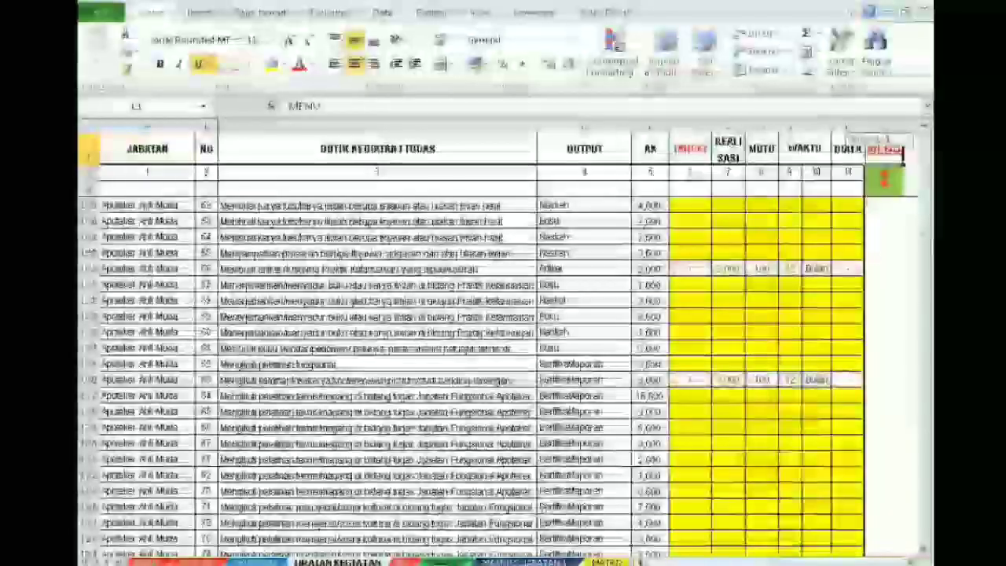
pyautogui.moveTo(928, 246); pyautogui.dragTo(926, 228)
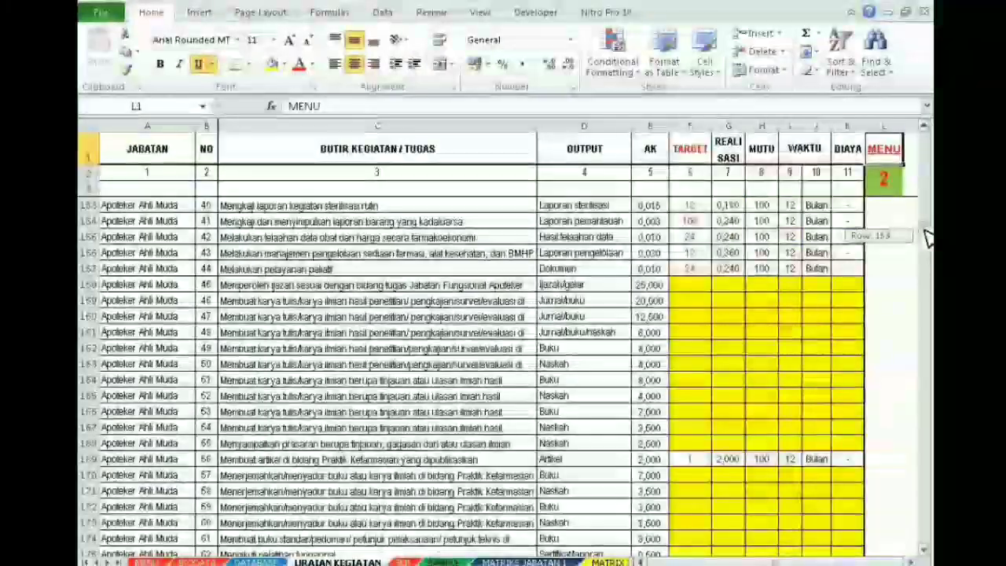
pyautogui.click(291, 286)
pyautogui.click(614, 288)
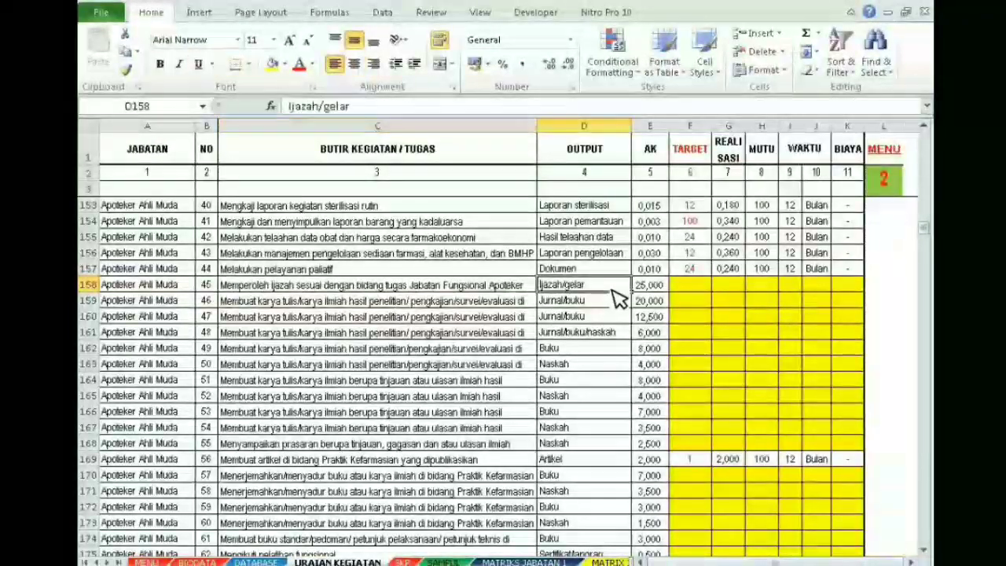
pyautogui.click(690, 288)
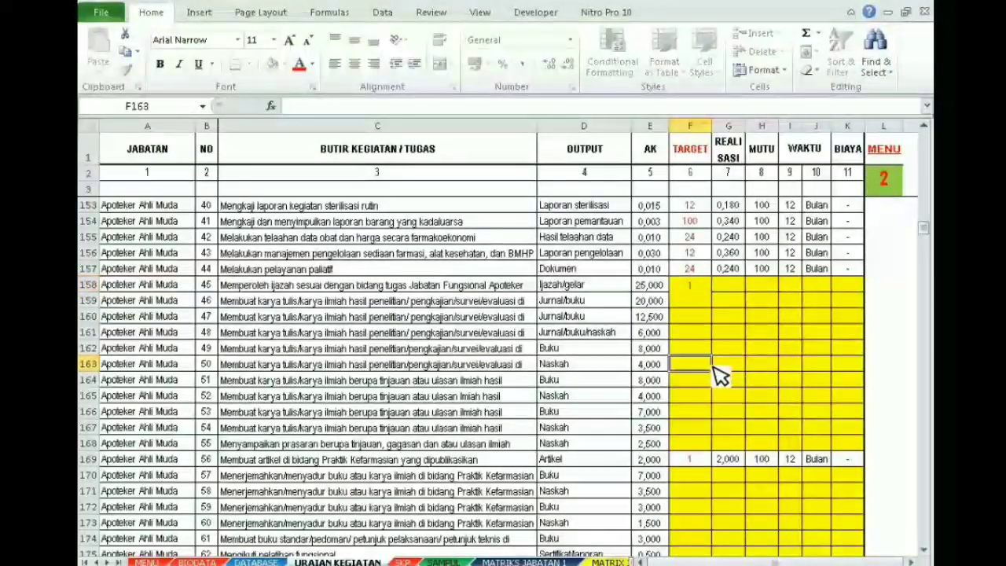
# Return to the SKP sheet and check the description, AK value and target quantity of activity 45 in row 54.
pyautogui.click(884, 151)
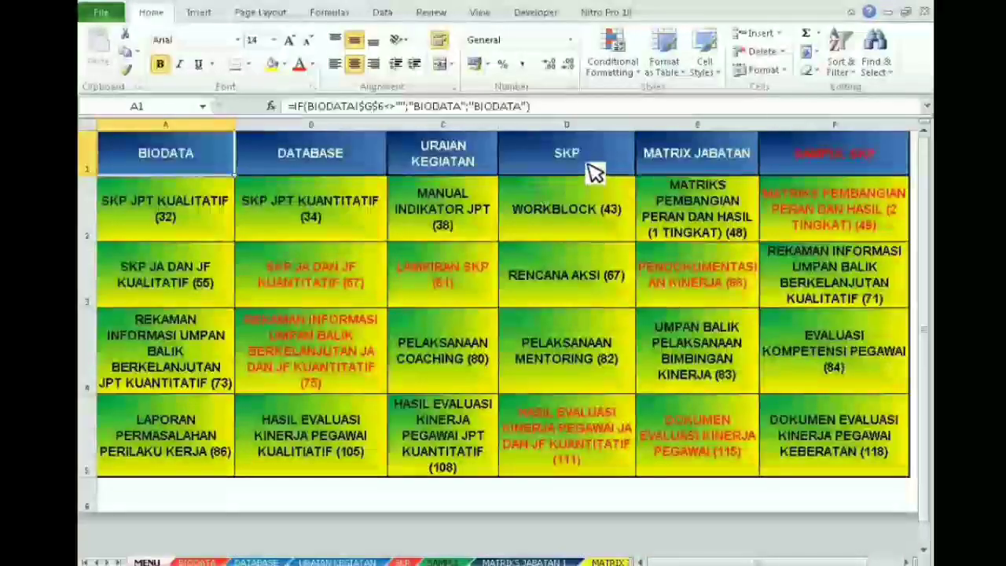
pyautogui.click(591, 167)
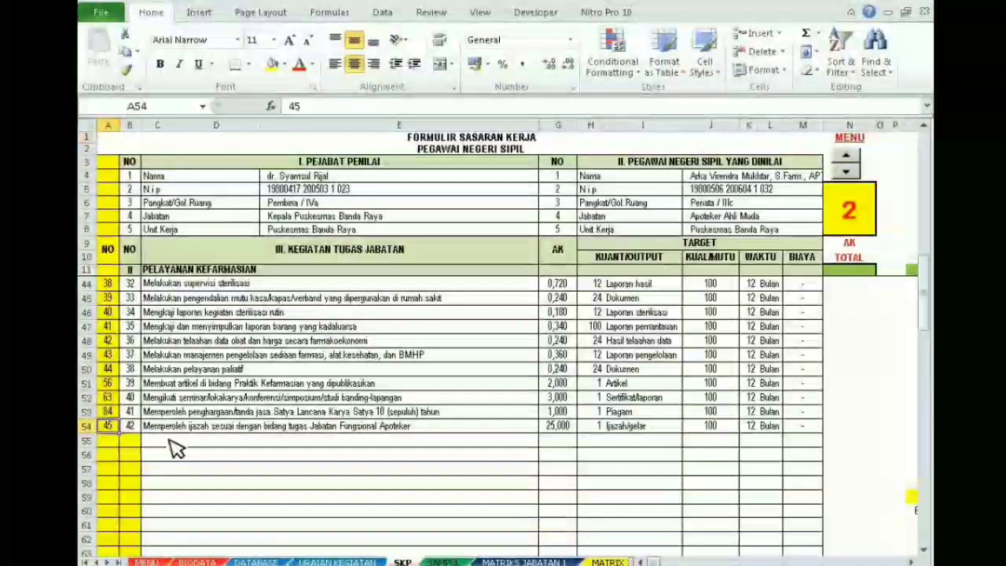
pyautogui.click(561, 429)
pyautogui.click(604, 429)
pyautogui.click(148, 430)
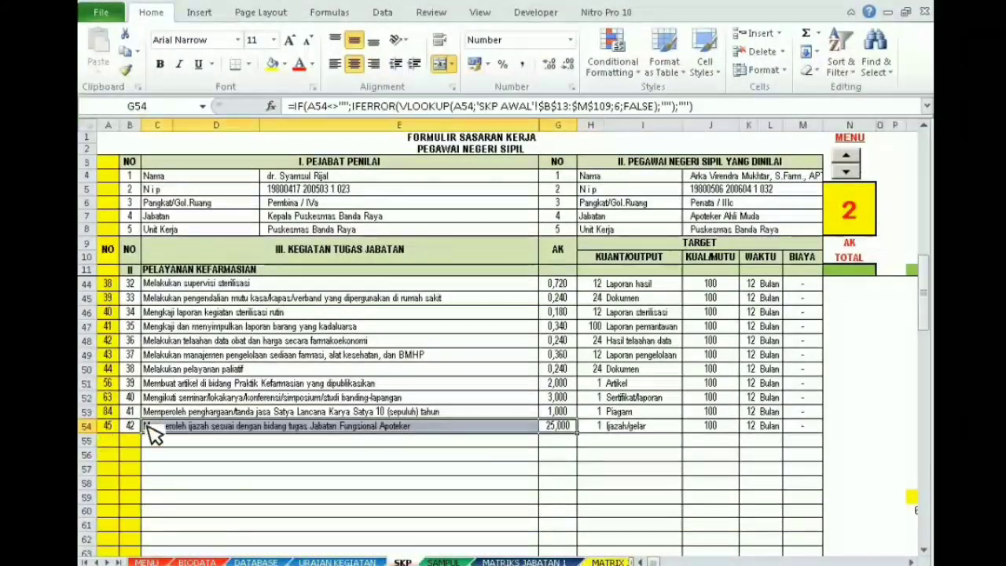
pyautogui.moveTo(563, 428); pyautogui.dragTo(560, 441)
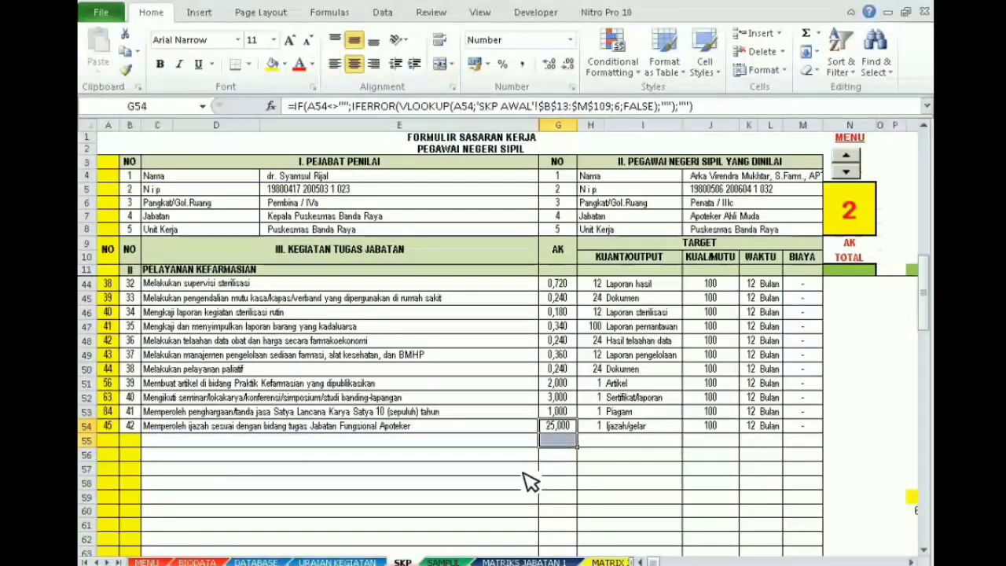
pyautogui.click(375, 467)
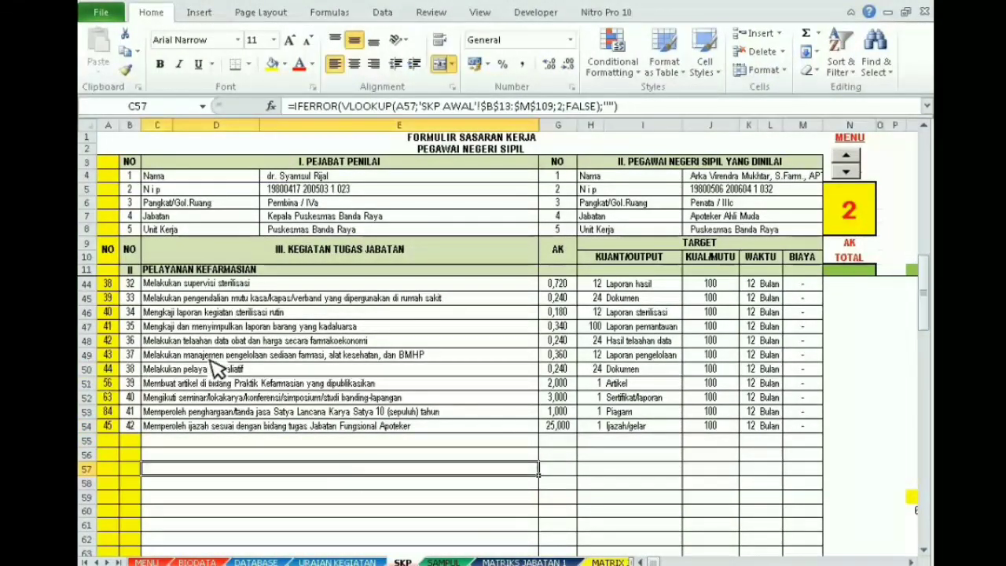
# Remove activity number 45 from A54 in the SKP form.
pyautogui.click(110, 426)
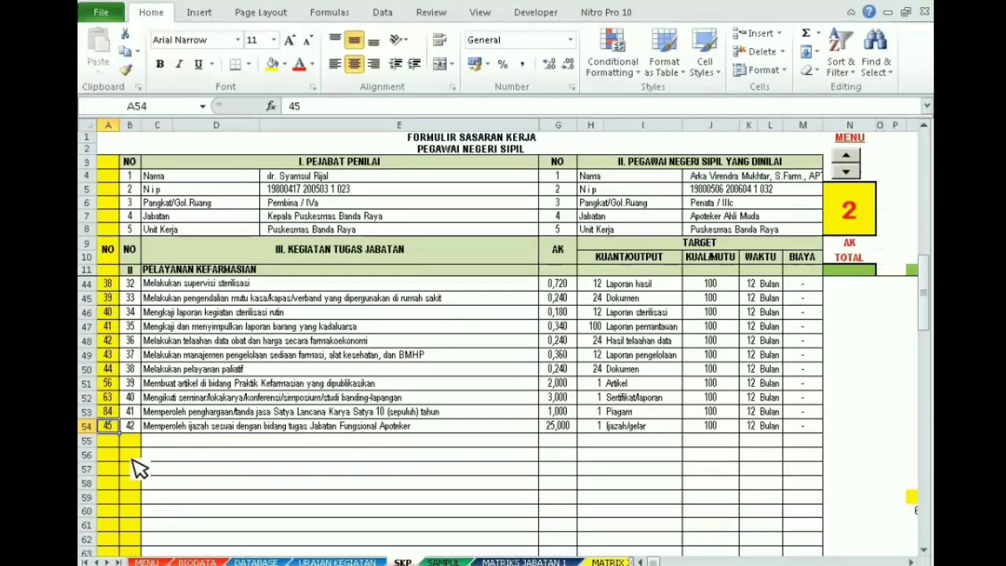
pyautogui.press('Delete')
pyautogui.click(449, 443)
pyautogui.moveTo(926, 293); pyautogui.dragTo(925, 236)
# Open the MATRIX JABATAN sheet and examine the RENCANA KINERJA and ASPEK INDIKATOR KINERJA INDIVIDU columns in rows 4 to 9.
pyautogui.click(865, 149)
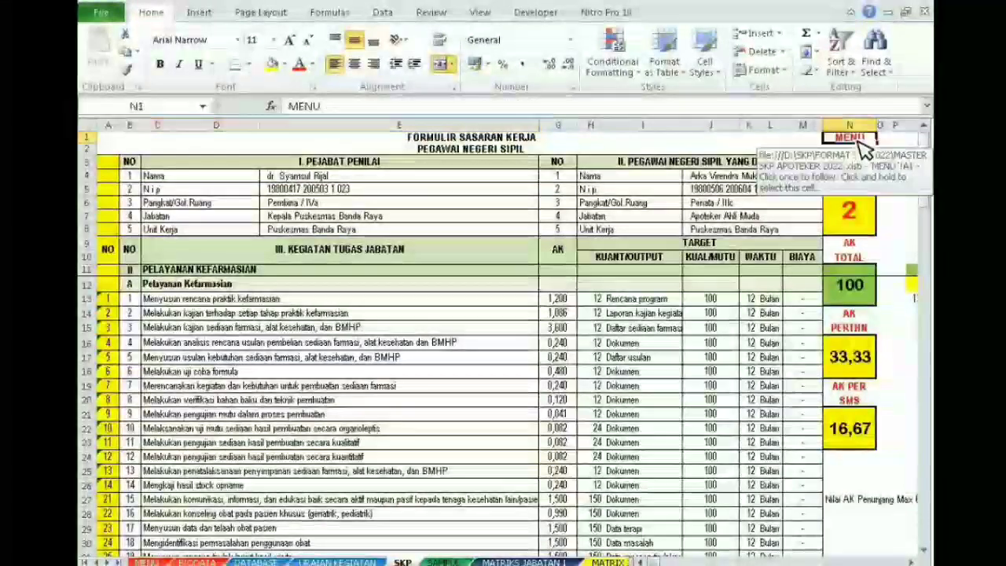
pyautogui.click(865, 150)
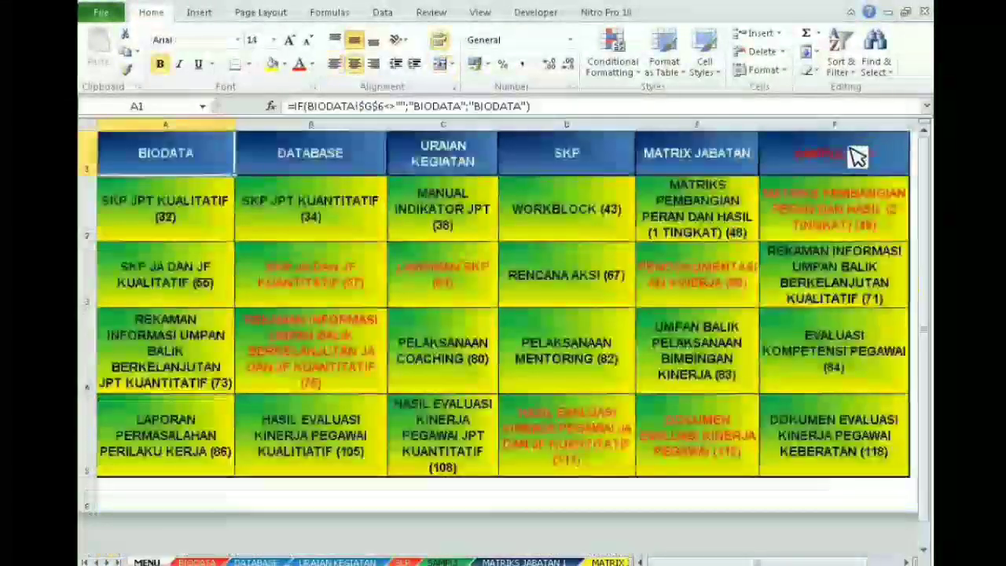
pyautogui.click(708, 165)
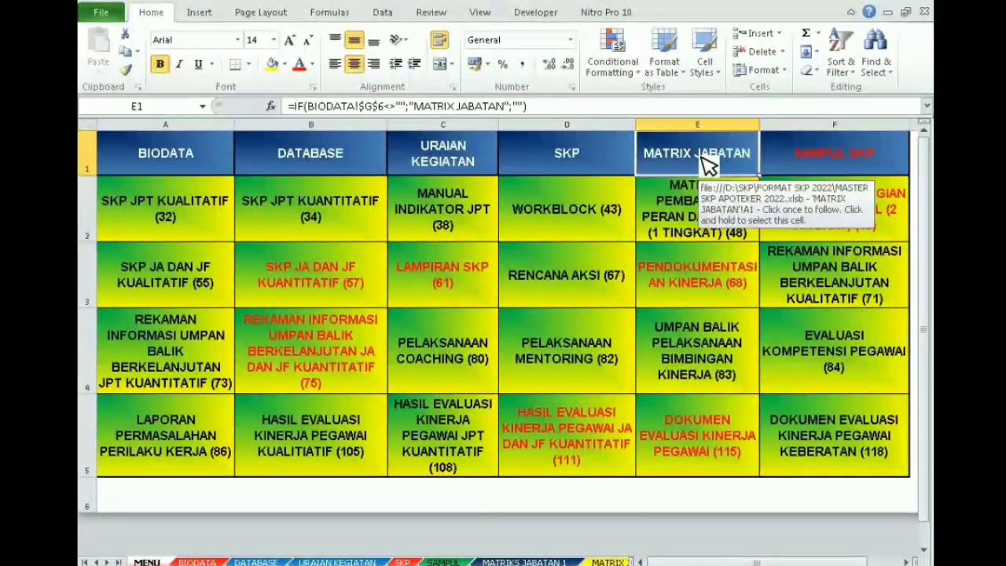
pyautogui.click(708, 165)
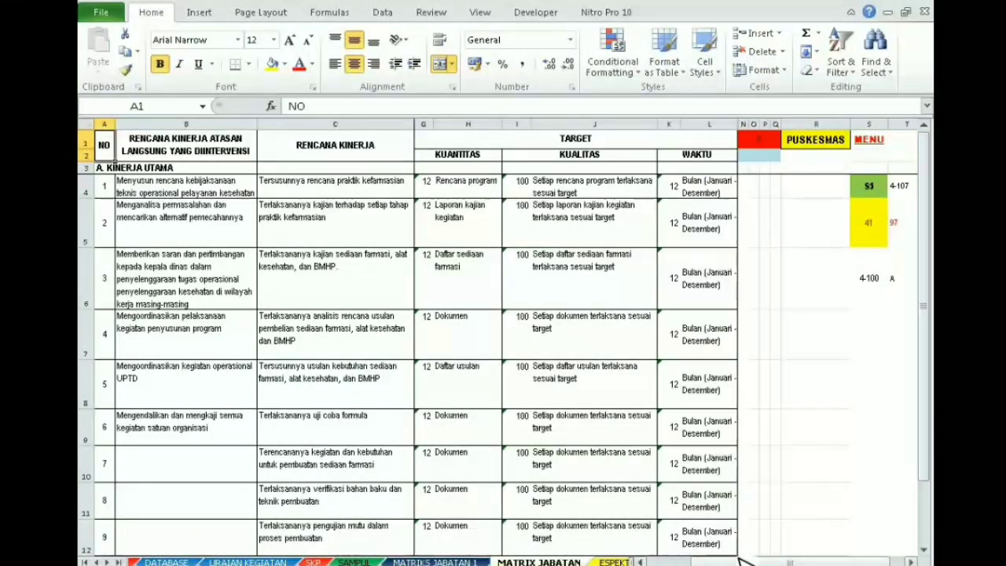
pyautogui.moveTo(743, 559); pyautogui.dragTo(692, 560)
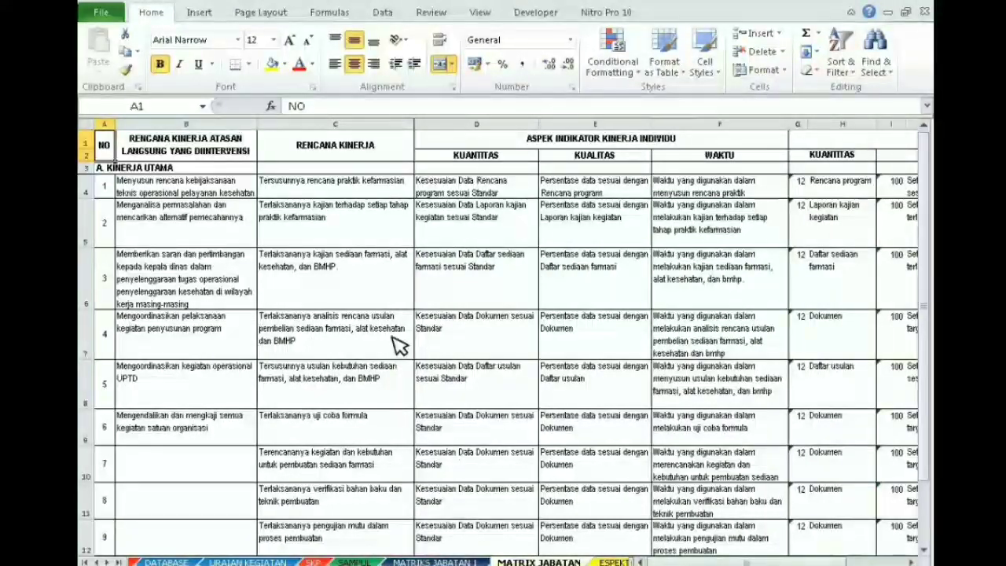
pyautogui.moveTo(353, 189); pyautogui.dragTo(728, 436)
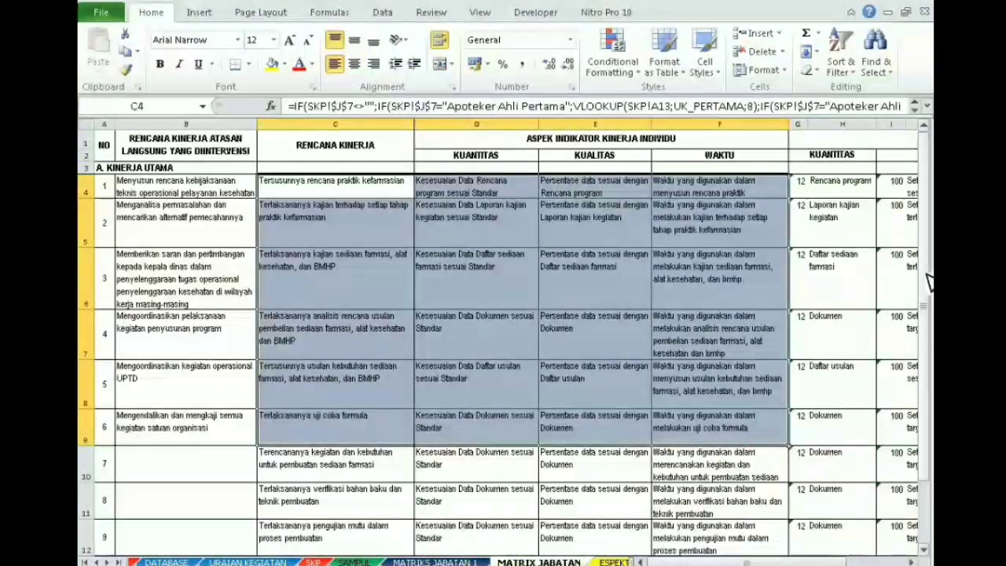
# Check the last numbered activities in the MATRIX JABATAN list, down to the final number in A44.
pyautogui.moveTo(926, 214); pyautogui.dragTo(931, 555)
pyautogui.scroll(-5, 921, 544)
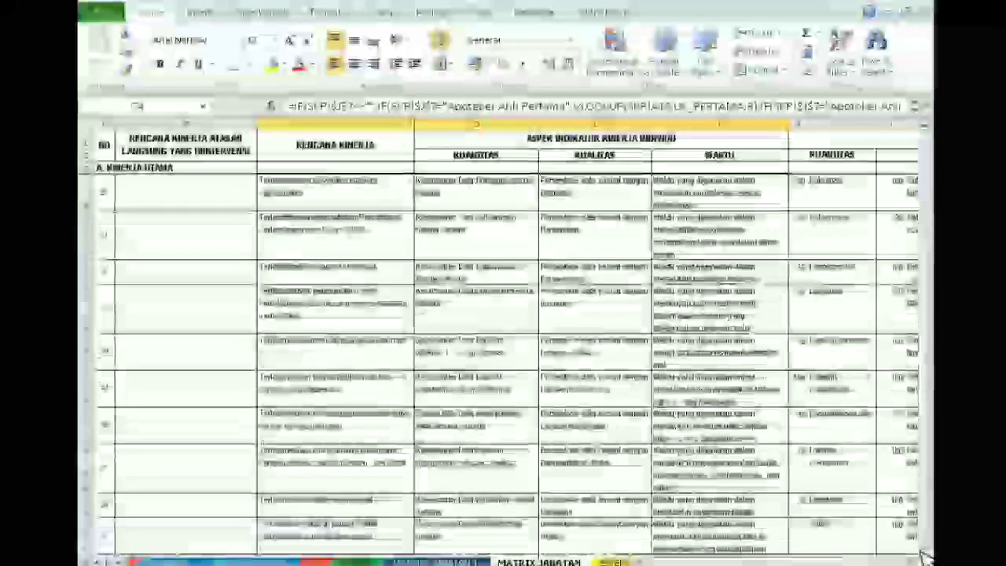
pyautogui.scroll(-1, 912, 425)
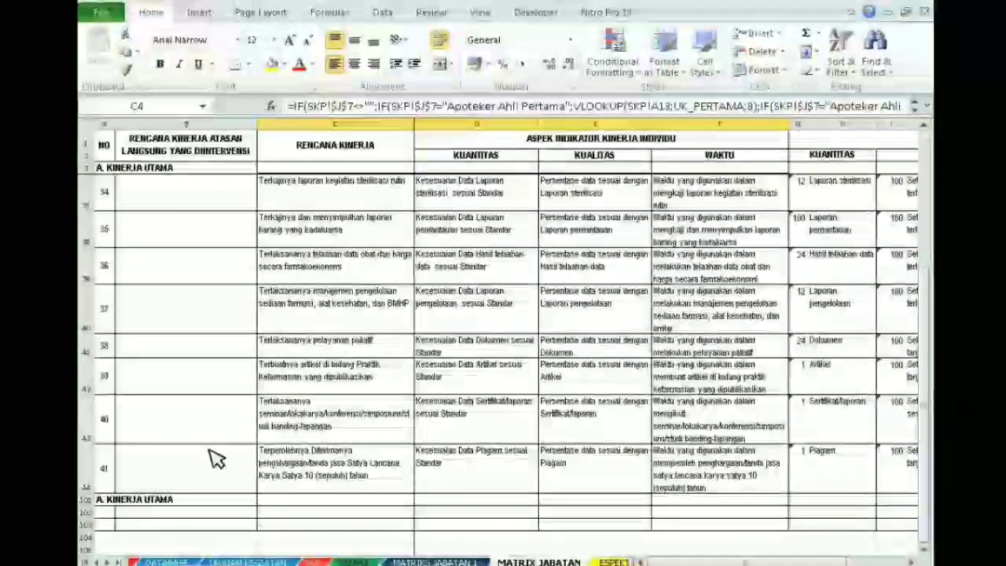
pyautogui.click(102, 476)
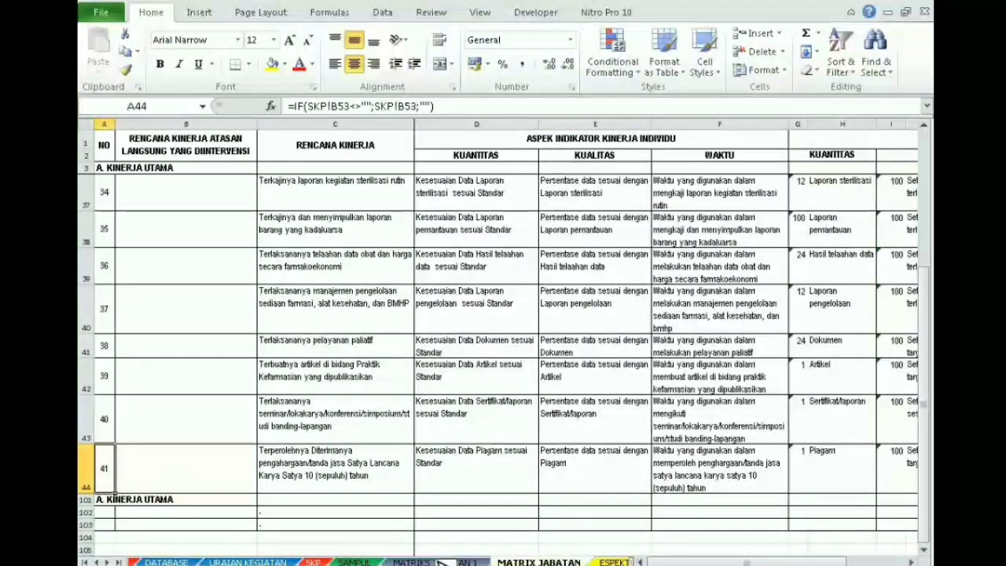
pyautogui.click(323, 562)
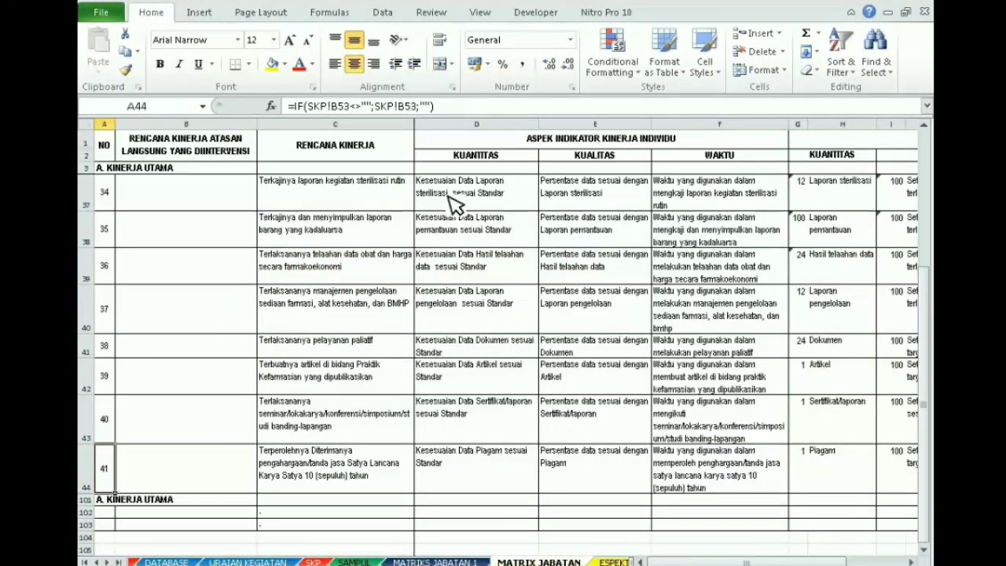
# Review the TARGET columns of MATRIX JABATAN and check the workplace type formula in R1.
pyautogui.scroll(15, 926, 315)
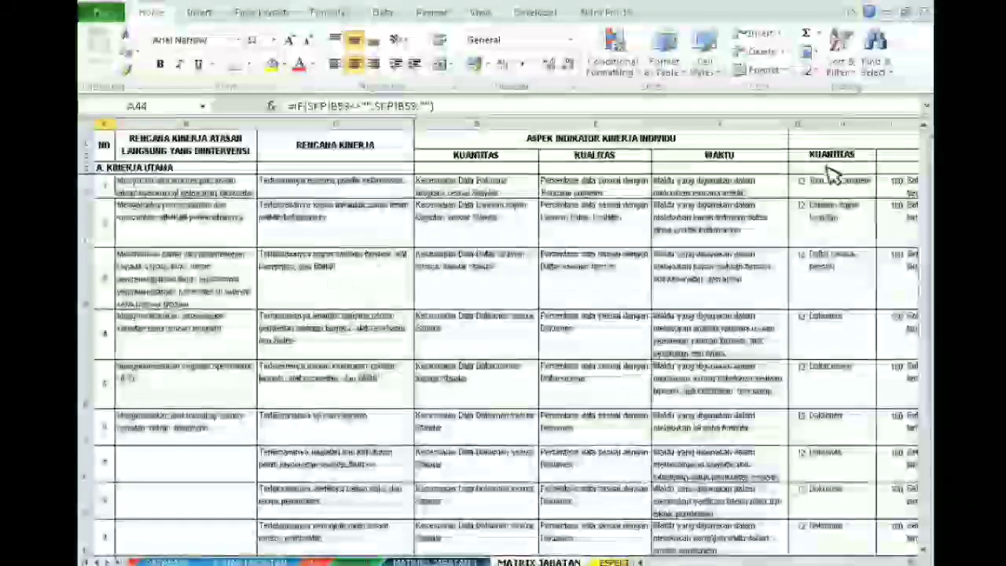
pyautogui.hscroll(4, 917, 553)
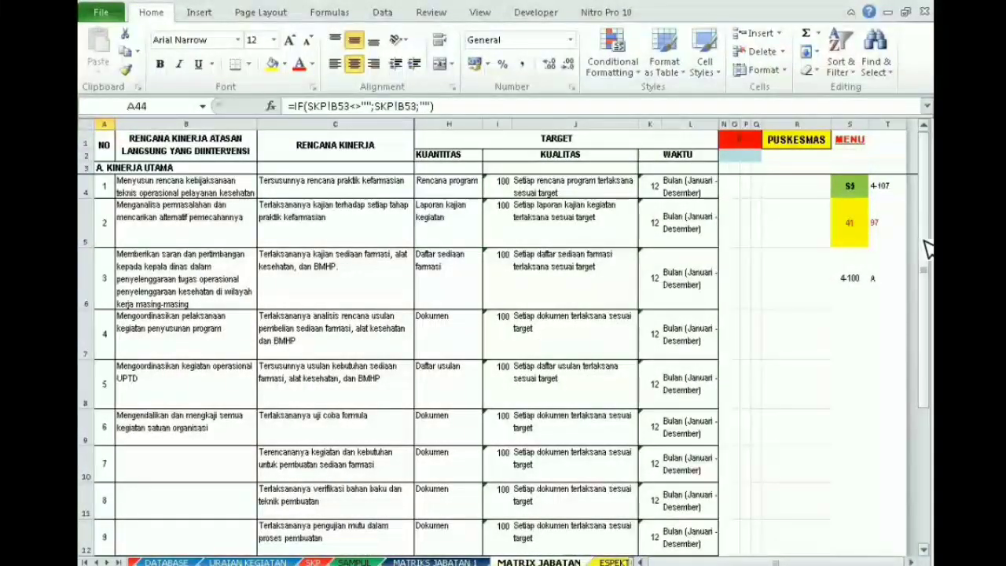
pyautogui.moveTo(925, 236); pyautogui.dragTo(925, 238)
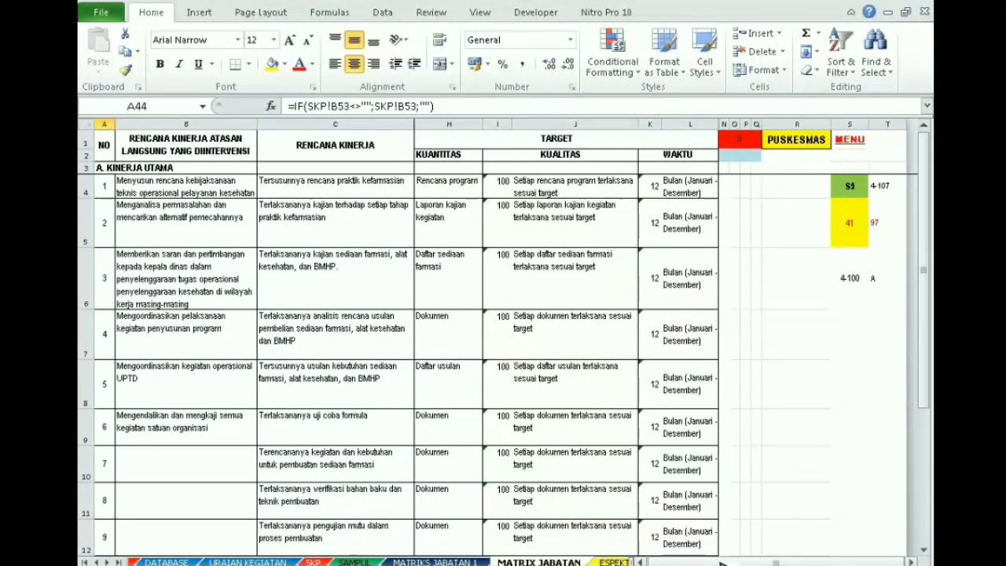
pyautogui.hscroll(-4, 722, 562)
pyautogui.hscroll(4, 722, 562)
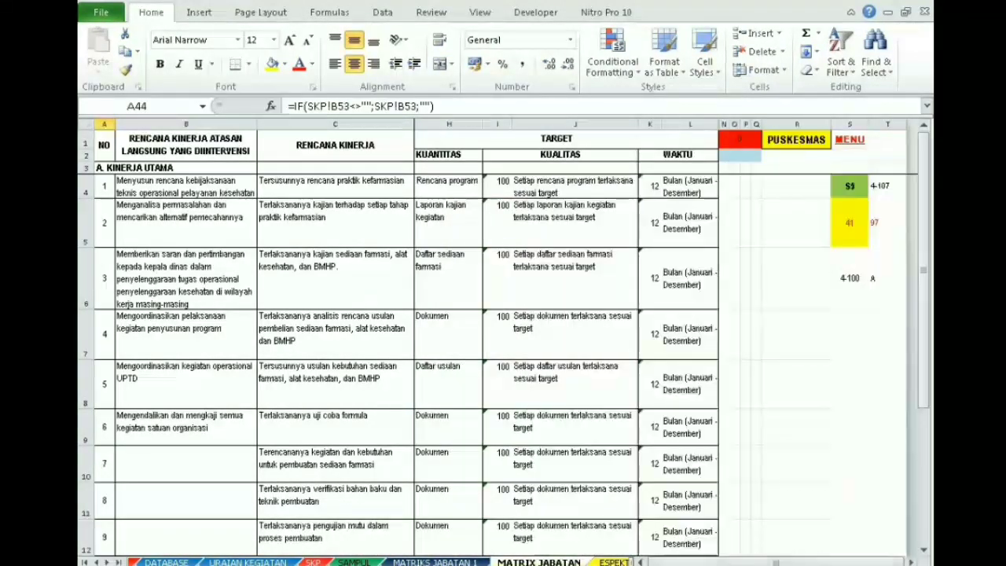
pyautogui.click(806, 145)
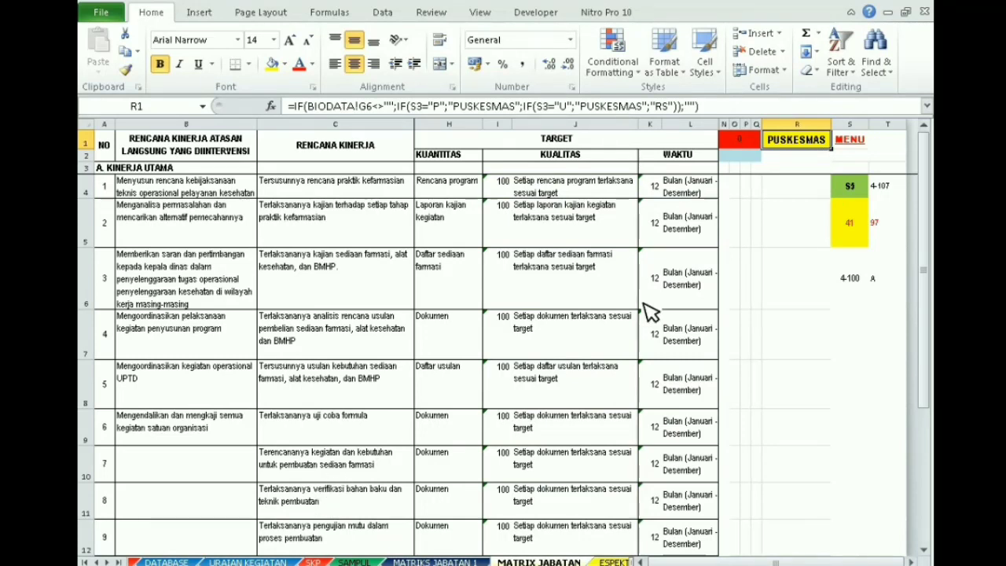
# Open the MATRIKS JABATAN 1 sheet and examine the workplace cell W94 and the indikator 1 items in B110:B115.
pyautogui.click(850, 135)
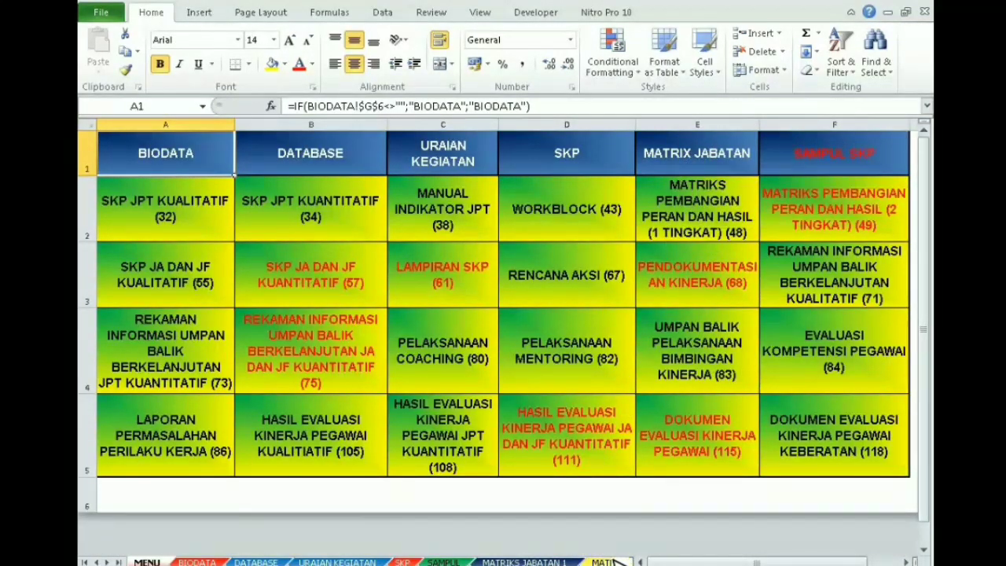
pyautogui.click(541, 563)
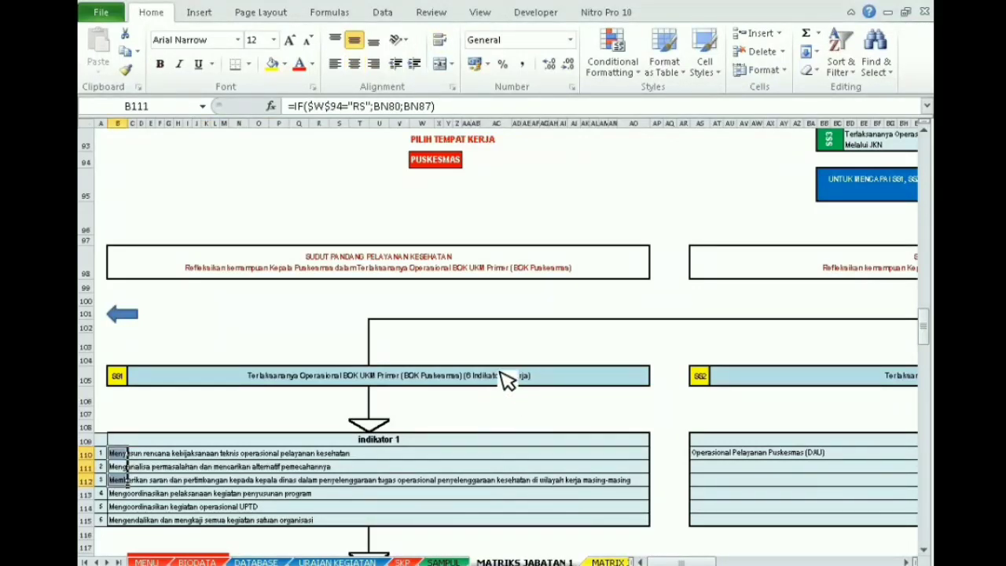
pyautogui.click(445, 162)
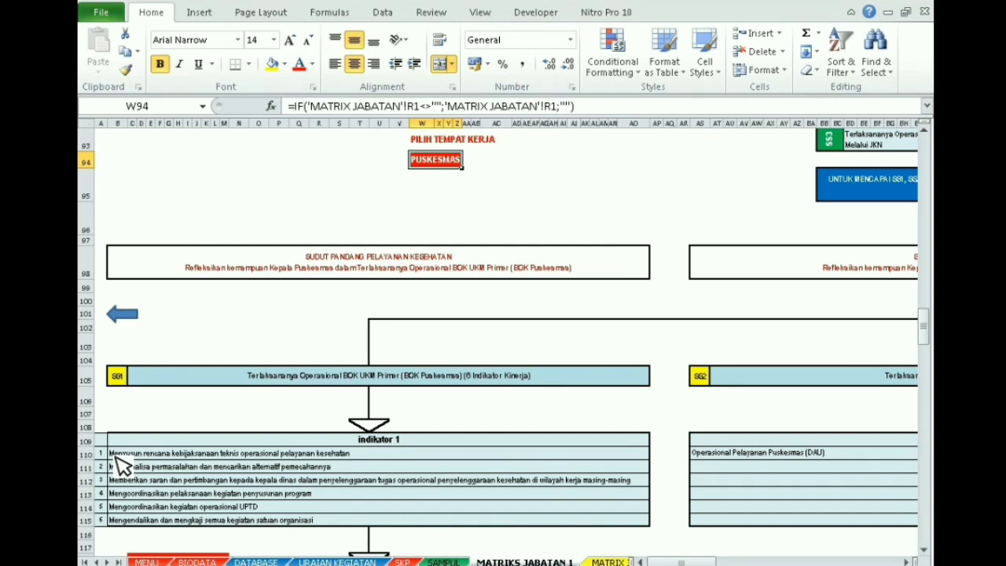
pyautogui.moveTo(118, 455); pyautogui.dragTo(122, 527)
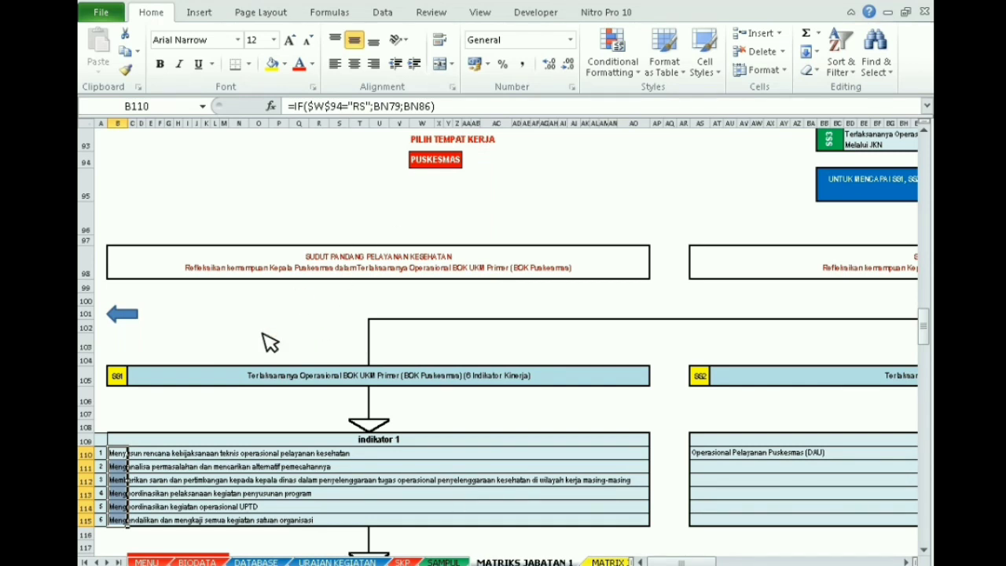
pyautogui.moveTo(118, 454); pyautogui.dragTo(130, 526)
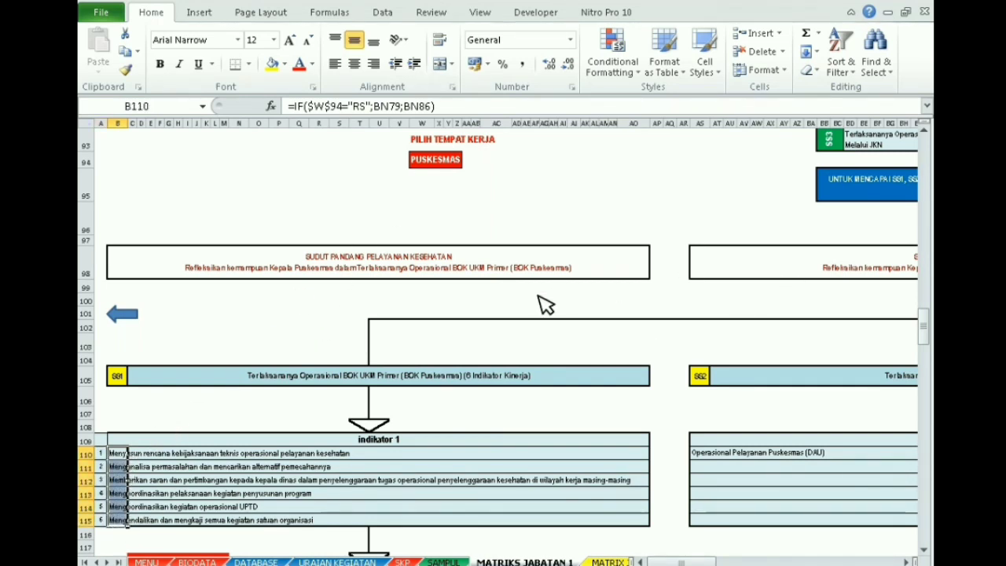
pyautogui.moveTo(118, 454); pyautogui.dragTo(133, 507)
pyautogui.click(455, 163)
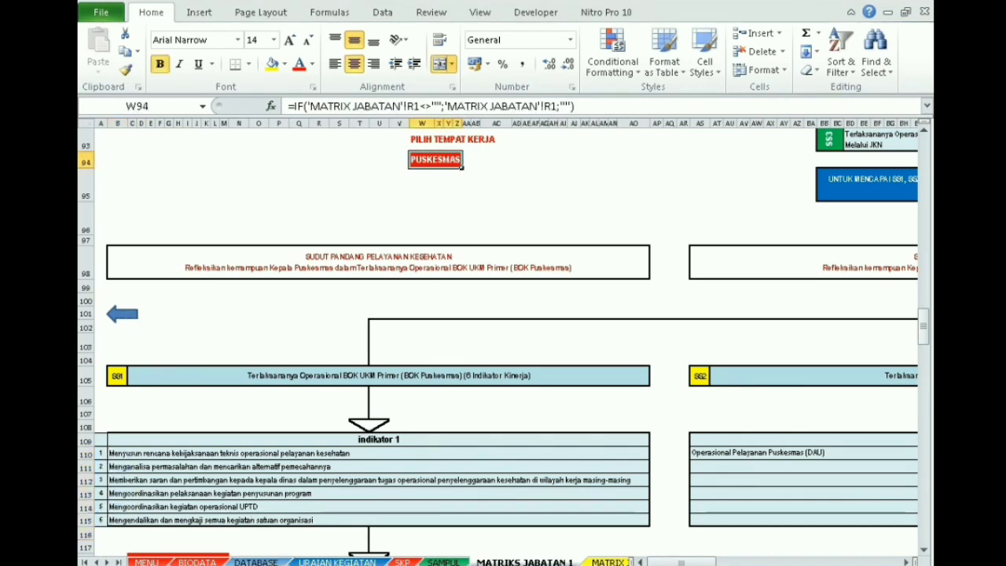
# In the DATABASE sheet, change record 2's UNIT KERJA in H5 to RSUD Banda Raya.
pyautogui.click(255, 562)
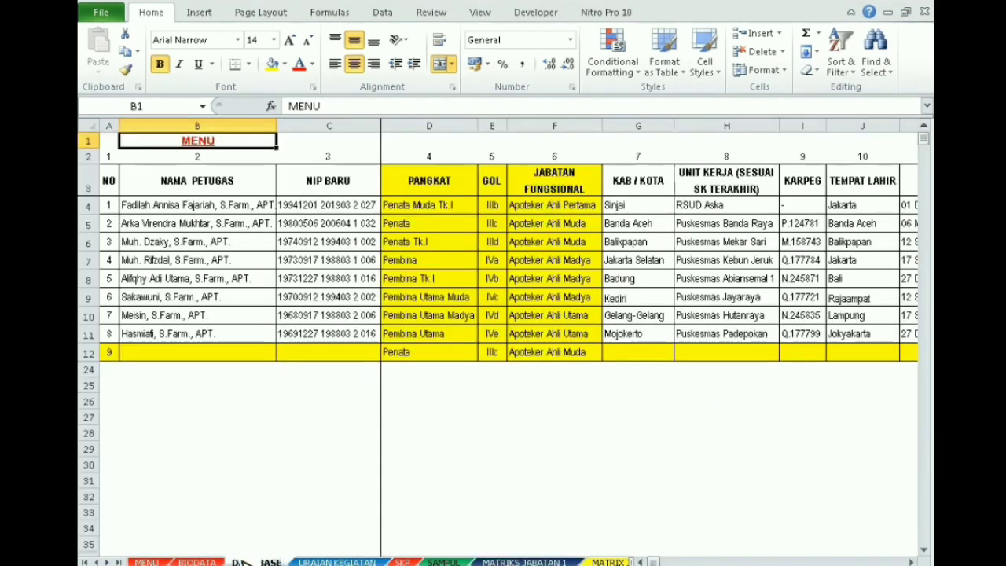
pyautogui.click(132, 230)
pyautogui.click(640, 225)
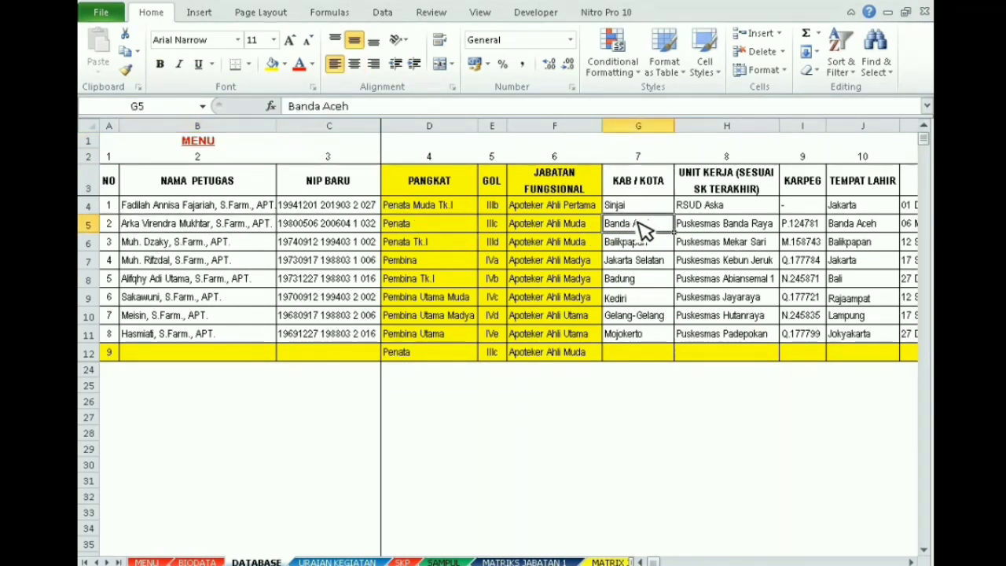
pyautogui.click(708, 228)
pyautogui.doubleClick(696, 227)
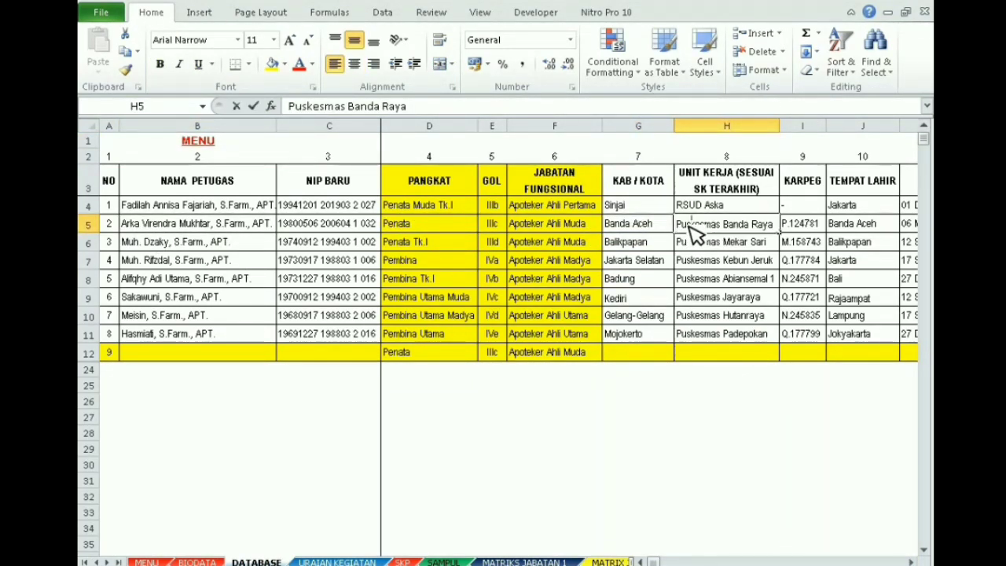
pyautogui.moveTo(677, 225); pyautogui.dragTo(688, 224)
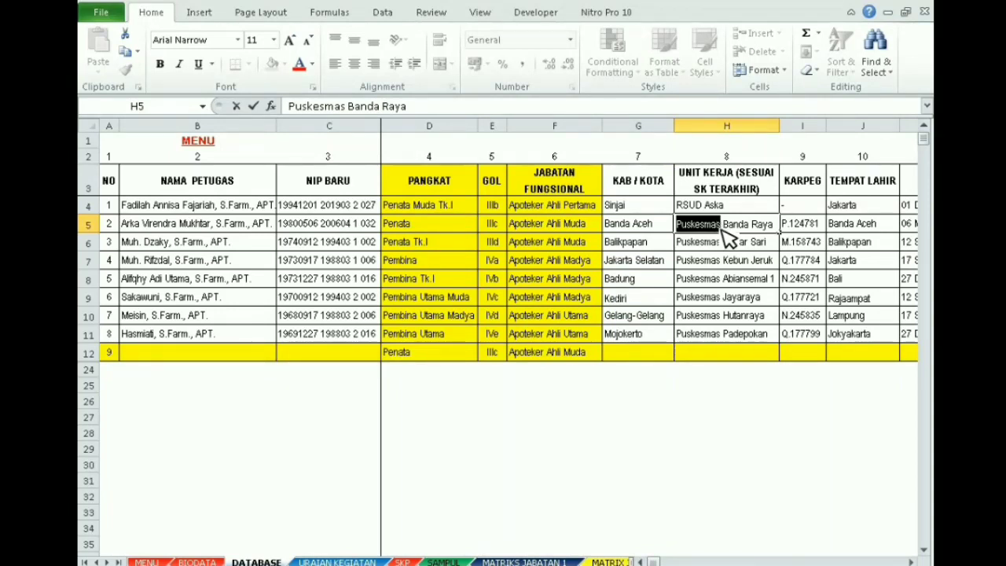
pyautogui.write('RSU')
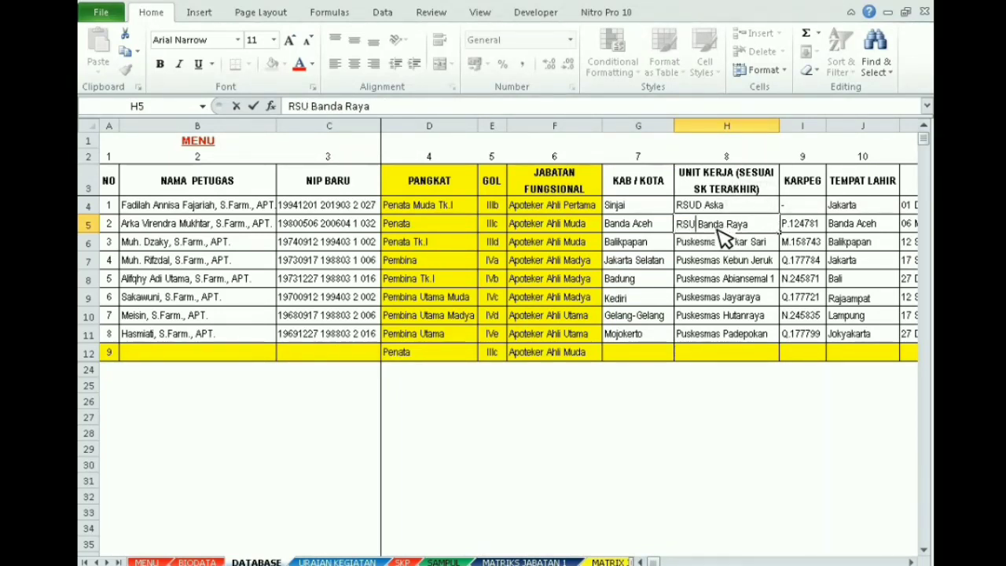
pyautogui.write('D')
pyautogui.press('Return')
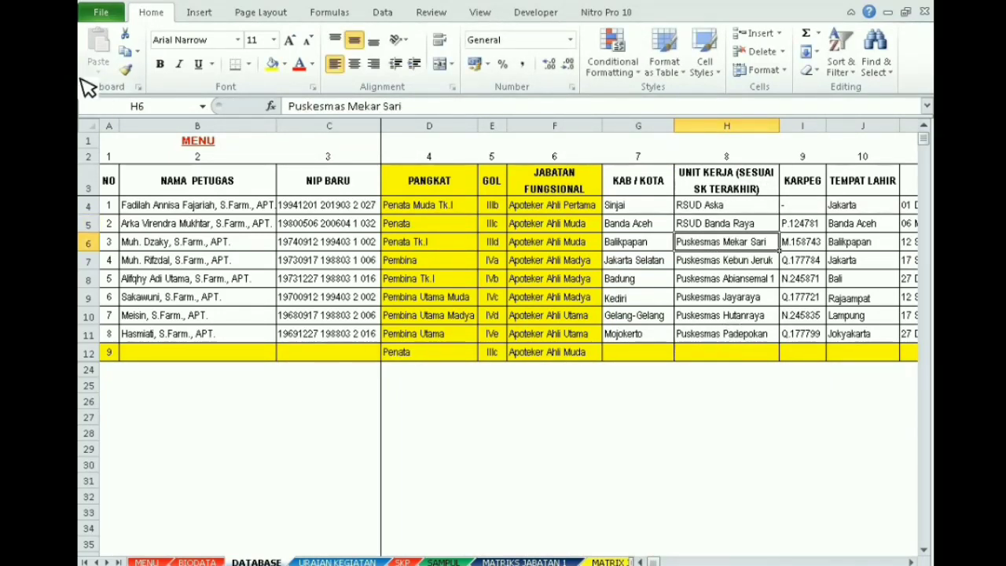
# Open the MATRIKS JABATAN 1 sheet and examine the indikator 1 items in B110:B112 for the changed workplace.
pyautogui.click(517, 560)
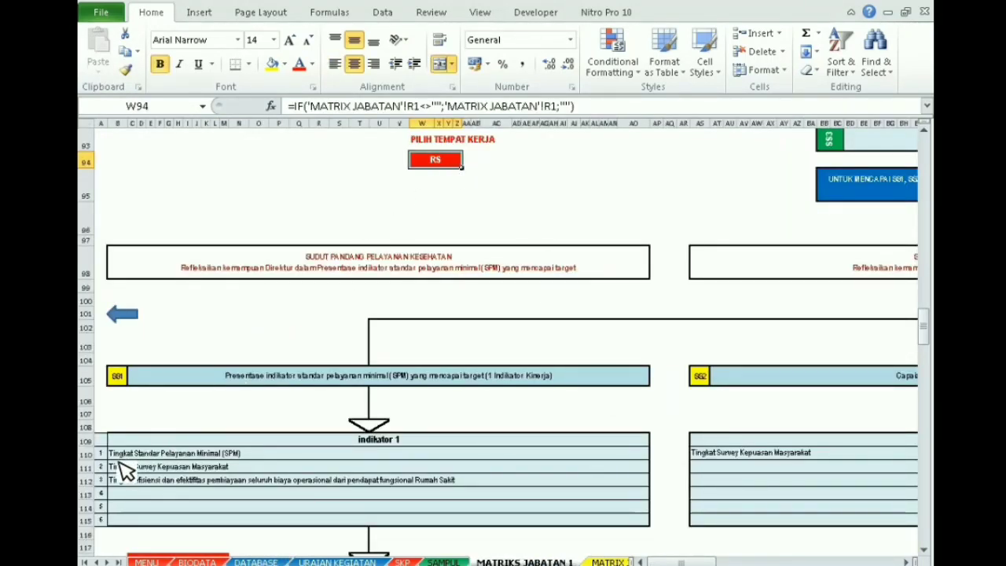
pyautogui.moveTo(117, 454); pyautogui.dragTo(119, 476)
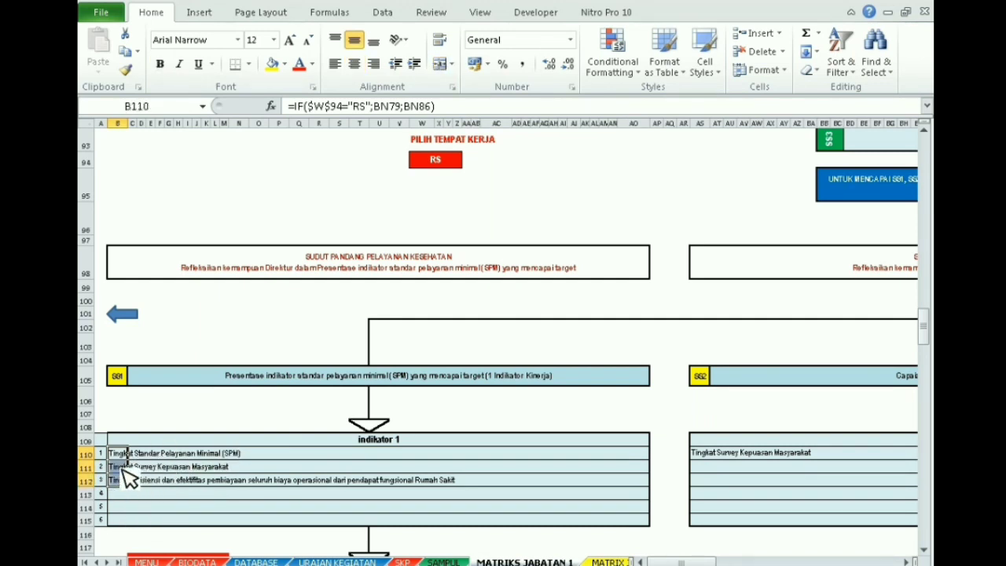
pyautogui.moveTo(120, 456); pyautogui.dragTo(124, 487)
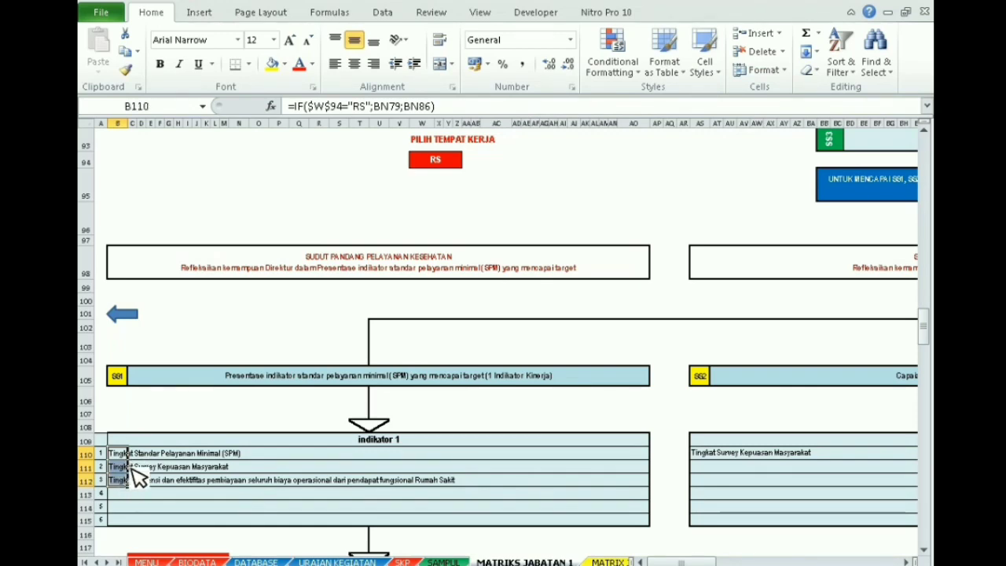
# Examine the INDIKATOR KINERJA INDIVIDU entries of the DIREKTUR RSUD BANDA RAYA table in rows 79 to 81.
pyautogui.moveTo(661, 561); pyautogui.dragTo(688, 562)
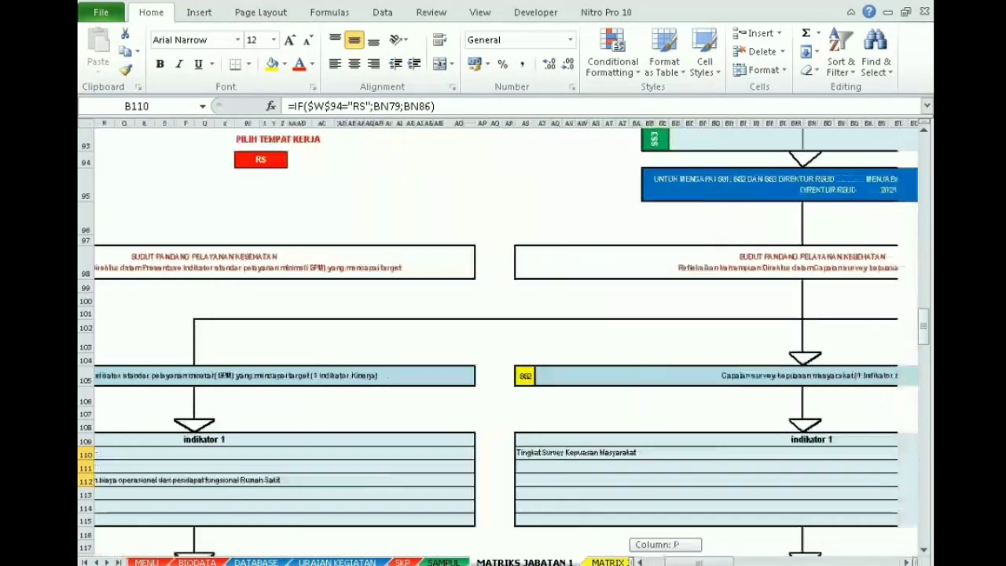
pyautogui.moveTo(929, 327); pyautogui.dragTo(927, 292)
pyautogui.click(737, 214)
pyautogui.moveTo(731, 285)
pyautogui.mouseDown()
pyautogui.moveTo(726, 354)
pyautogui.moveTo(737, 267)
pyautogui.mouseUp()
pyautogui.click(745, 325)
pyautogui.click(741, 351)
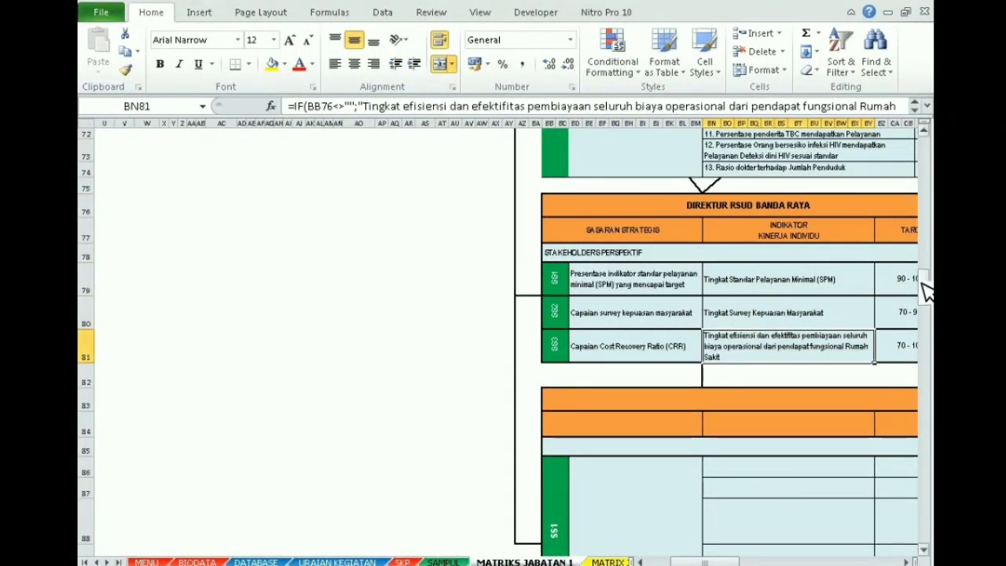
# Compare workplace cell W94 and the indicator cells BN86:BN93 of the lower table with the director's indicators above.
pyautogui.moveTo(926, 288); pyautogui.dragTo(927, 302)
pyautogui.moveTo(729, 305)
pyautogui.mouseDown()
pyautogui.moveTo(752, 449)
pyautogui.moveTo(746, 483)
pyautogui.moveTo(737, 309)
pyautogui.mouseUp()
pyautogui.click(161, 497)
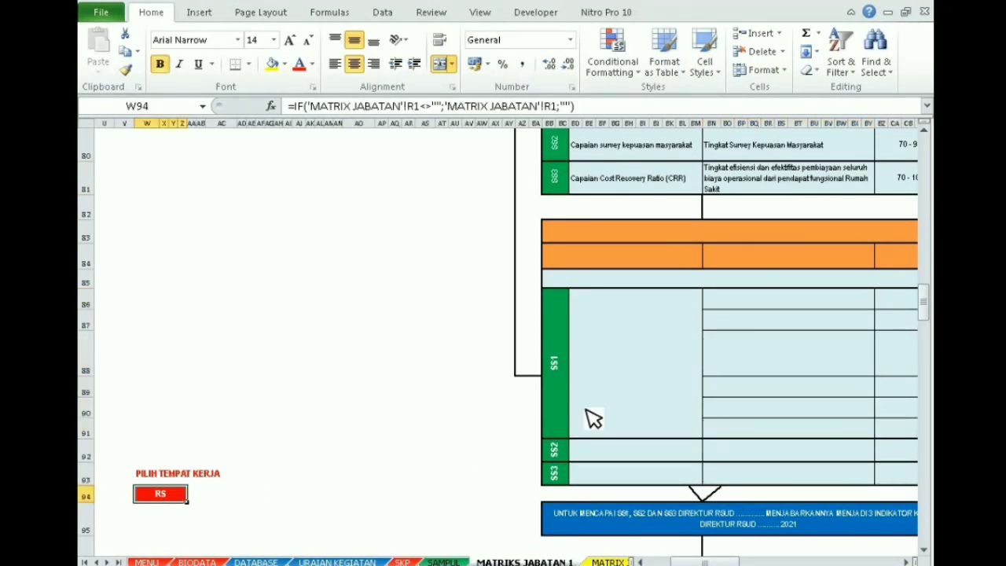
pyautogui.moveTo(755, 309); pyautogui.dragTo(786, 476)
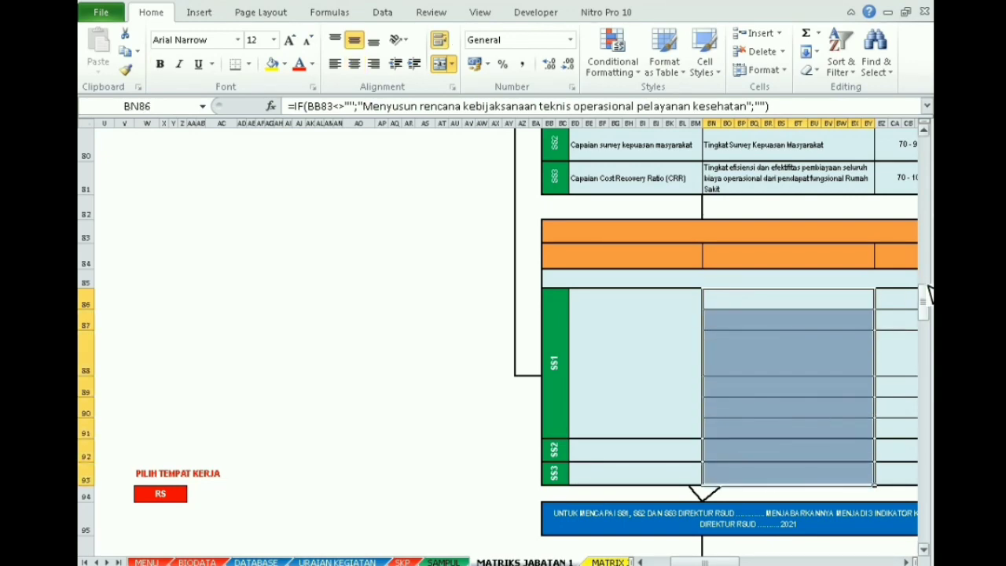
pyautogui.moveTo(930, 292); pyautogui.dragTo(879, 285)
pyautogui.moveTo(737, 318); pyautogui.dragTo(763, 432)
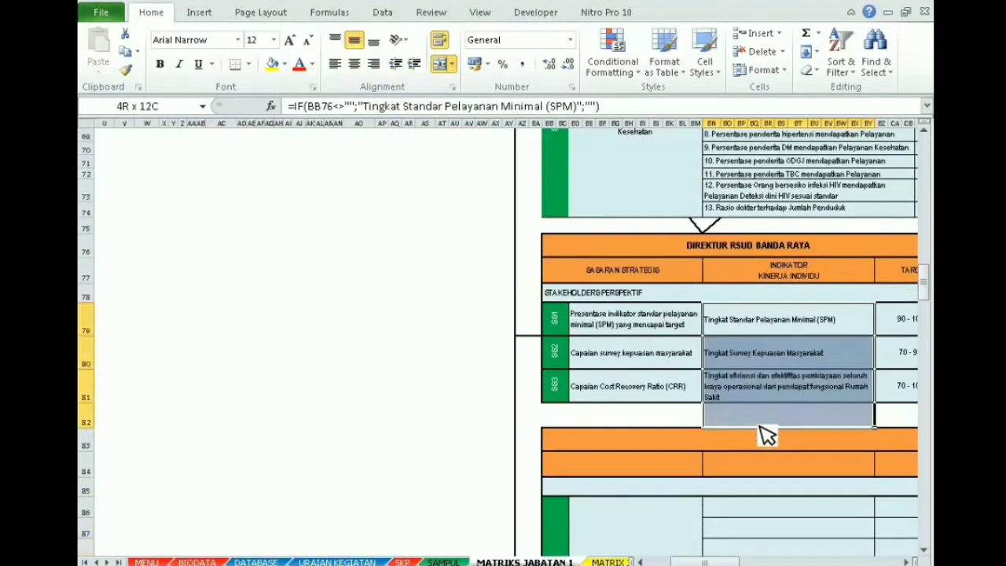
pyautogui.click(324, 442)
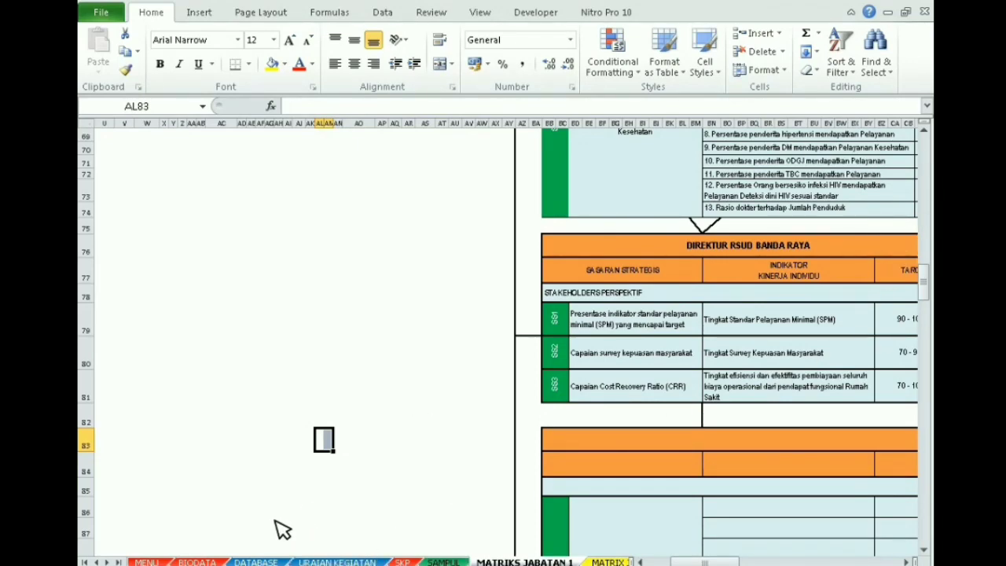
# Open SAMPUL SKP from the MENU sheet, review the cover in print preview, and return to the MENU sheet.
pyautogui.click(173, 562)
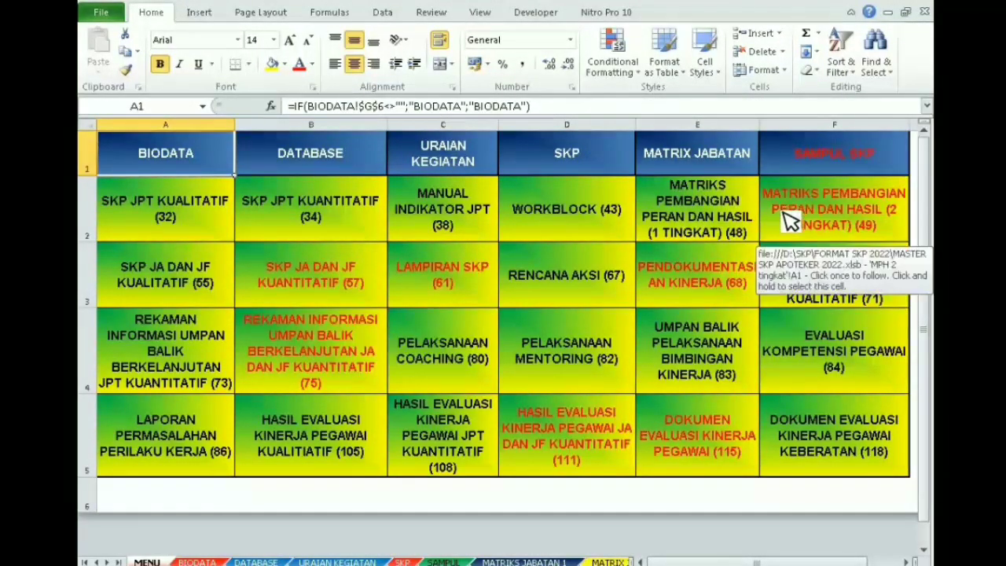
pyautogui.click(845, 156)
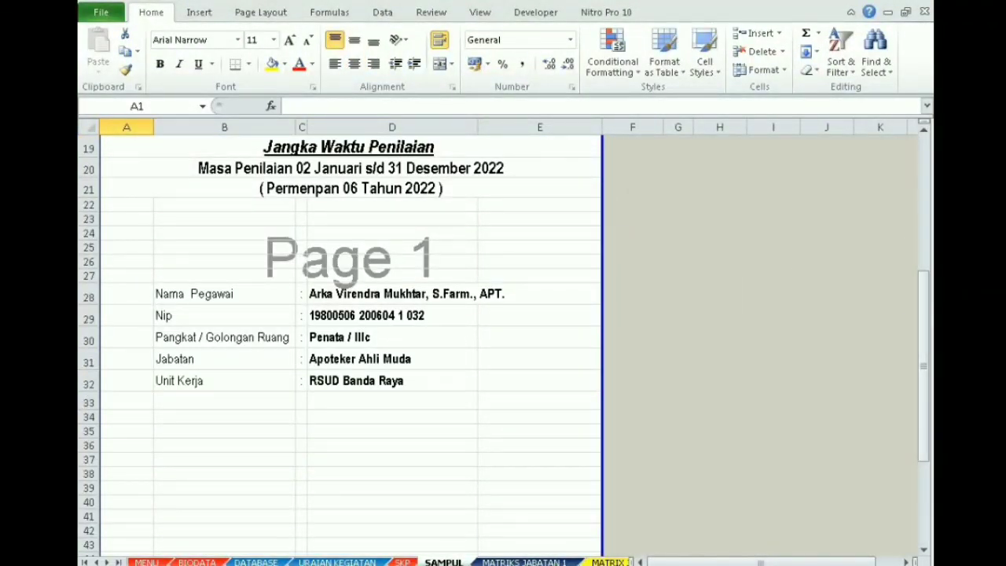
pyautogui.moveTo(926, 316); pyautogui.dragTo(926, 220)
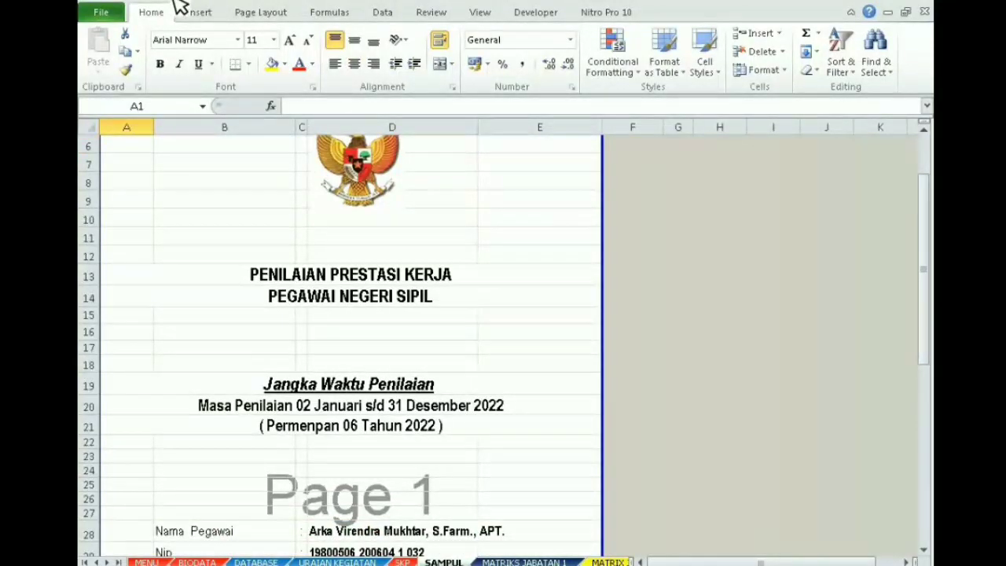
pyautogui.hotkey('ctrl', 'p')
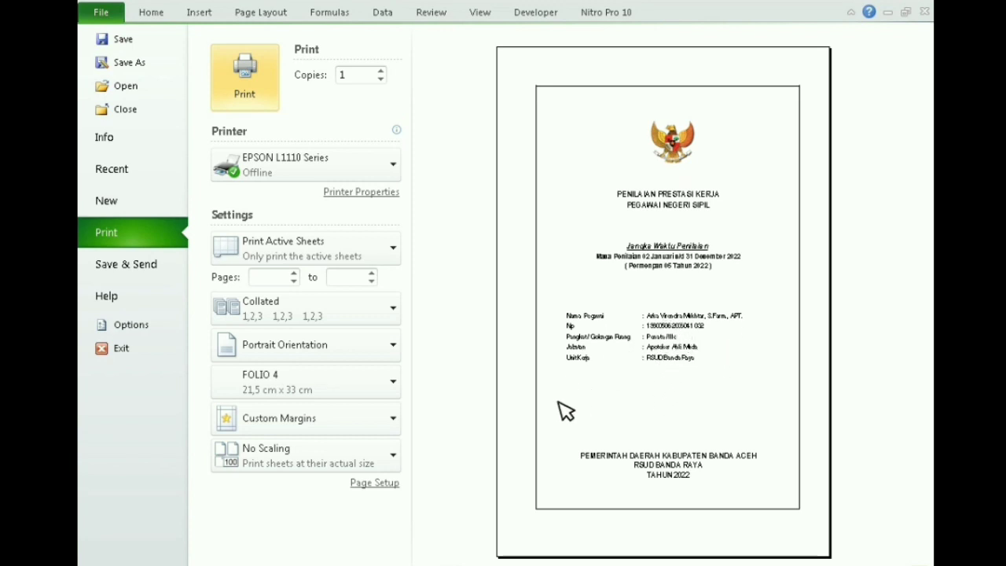
pyautogui.press('Escape')
pyautogui.moveTo(920, 283); pyautogui.dragTo(920, 213)
pyautogui.click(637, 151)
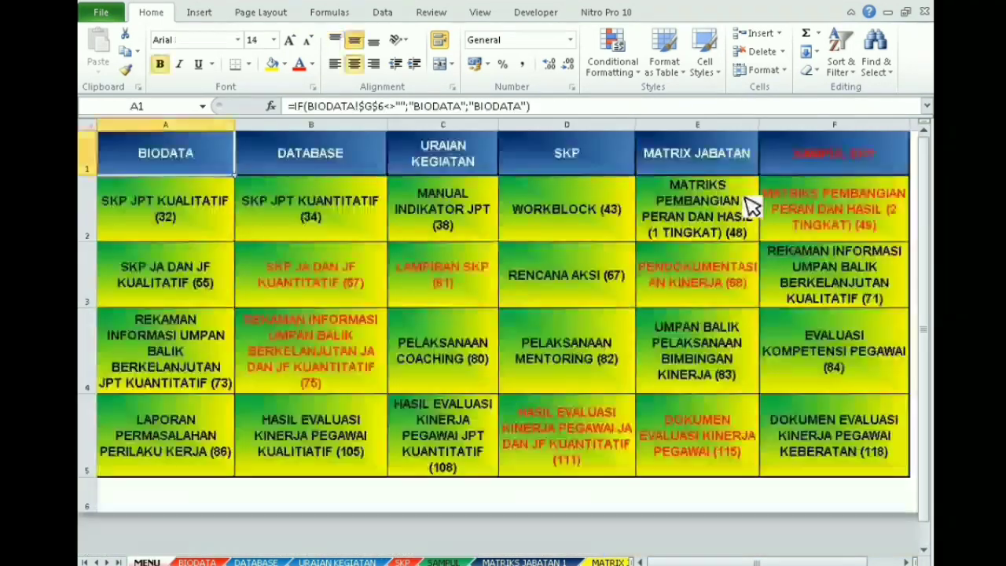
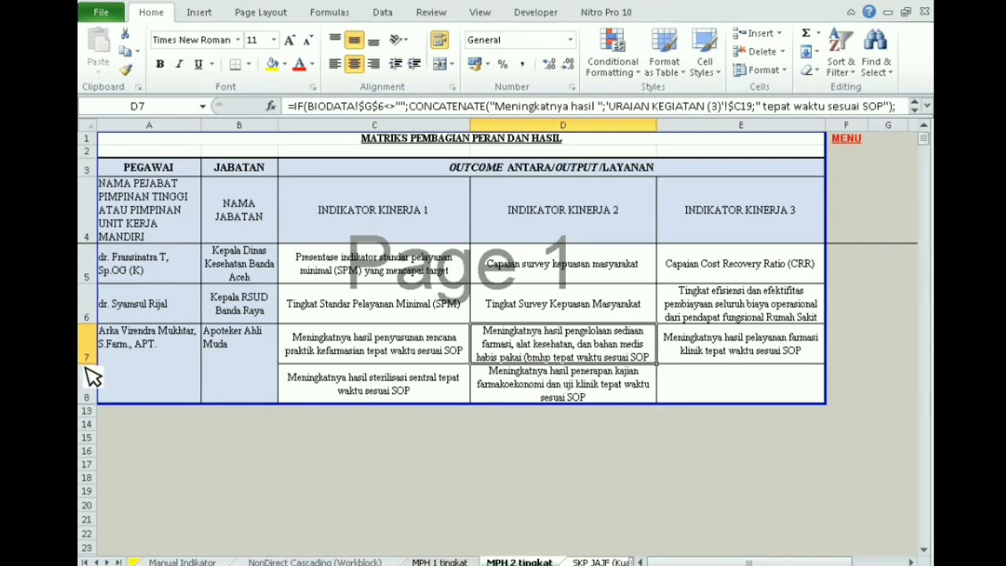
# Increase the heights of rows 6, 7 and 8 in MPH 2 tingkat to fit their wrapped text.
pyautogui.moveTo(92, 364); pyautogui.dragTo(92, 378)
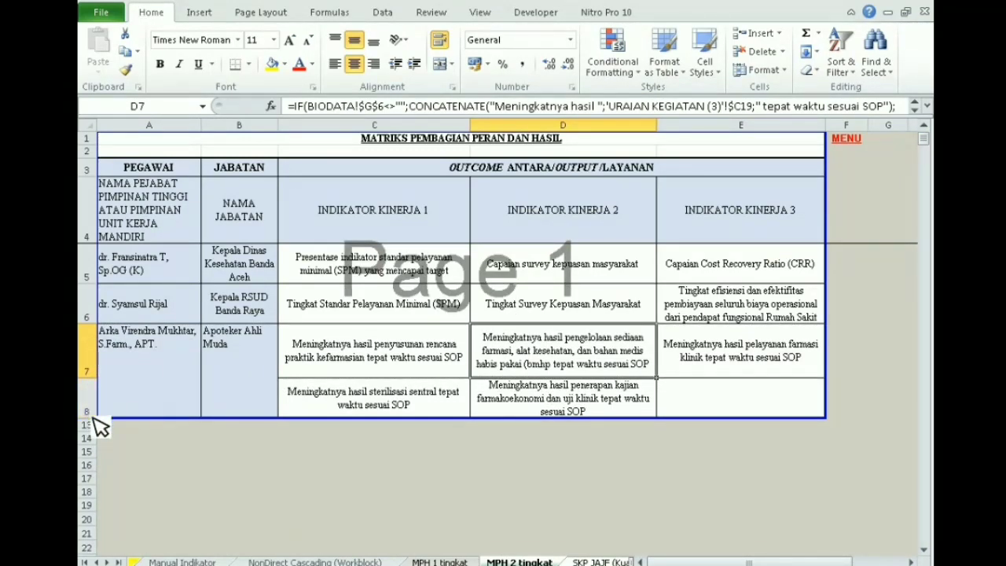
pyautogui.moveTo(94, 418); pyautogui.dragTo(93, 427)
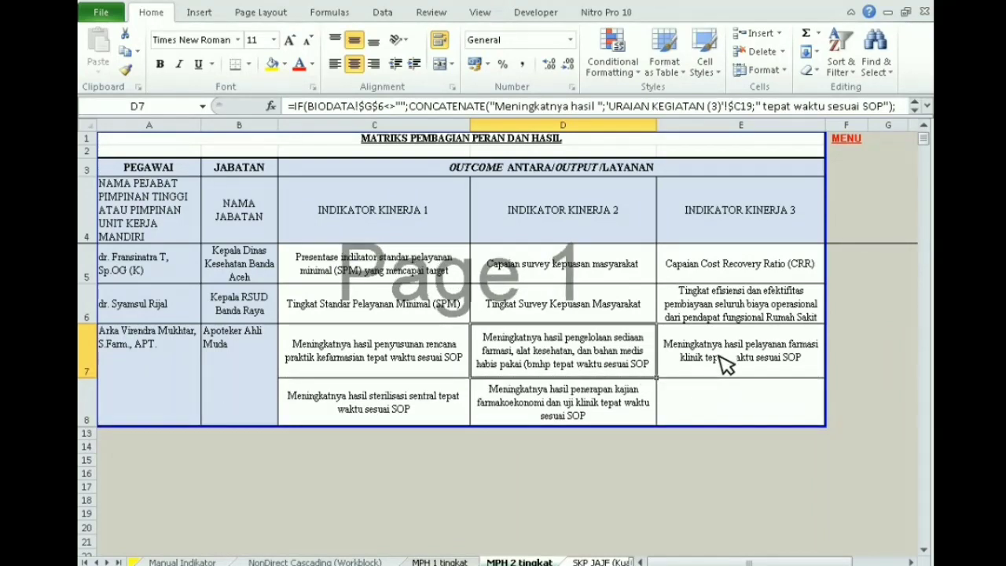
pyautogui.click(771, 318)
pyautogui.moveTo(95, 324); pyautogui.dragTo(96, 334)
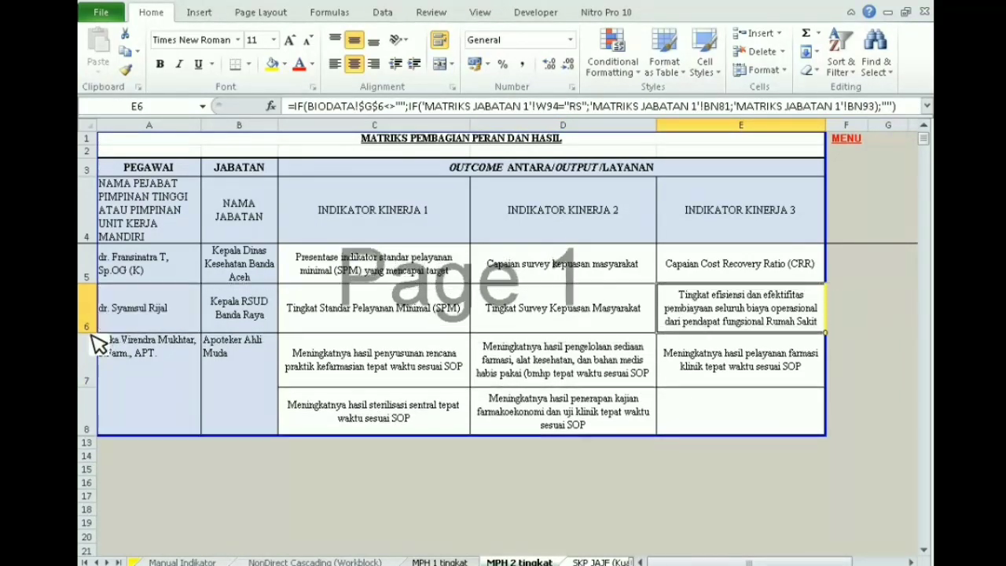
# Check the formulas in C6 and in the PEGAWAI cells A5, A6 and A7 of the role and result matrix.
pyautogui.press('Left')
pyautogui.press('Left')
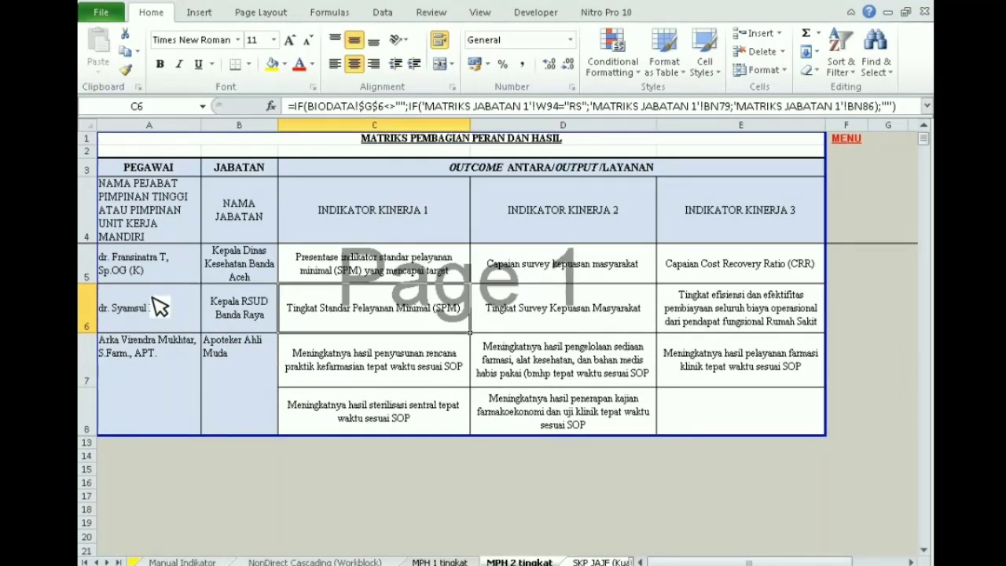
pyautogui.click(142, 276)
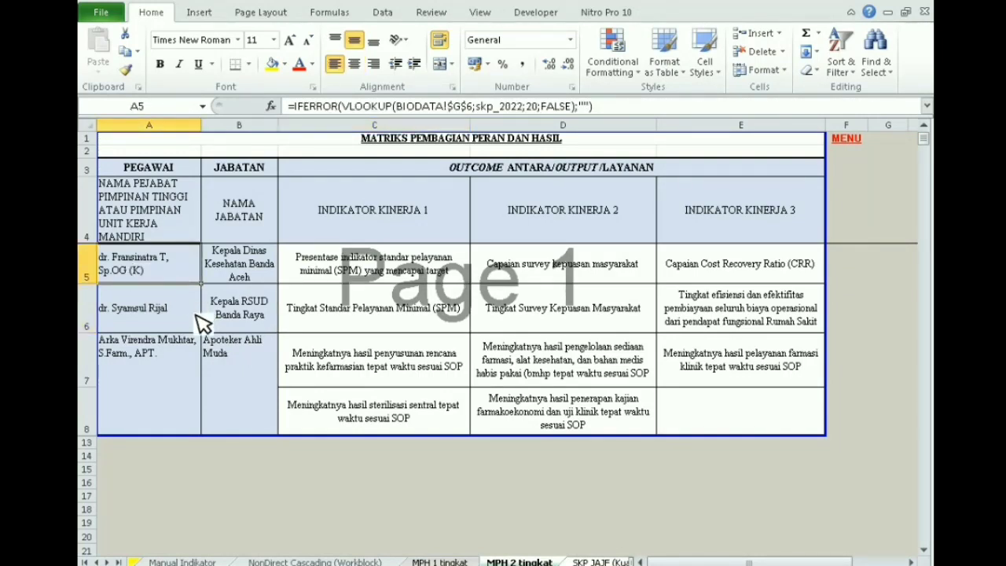
pyautogui.click(181, 327)
pyautogui.click(153, 371)
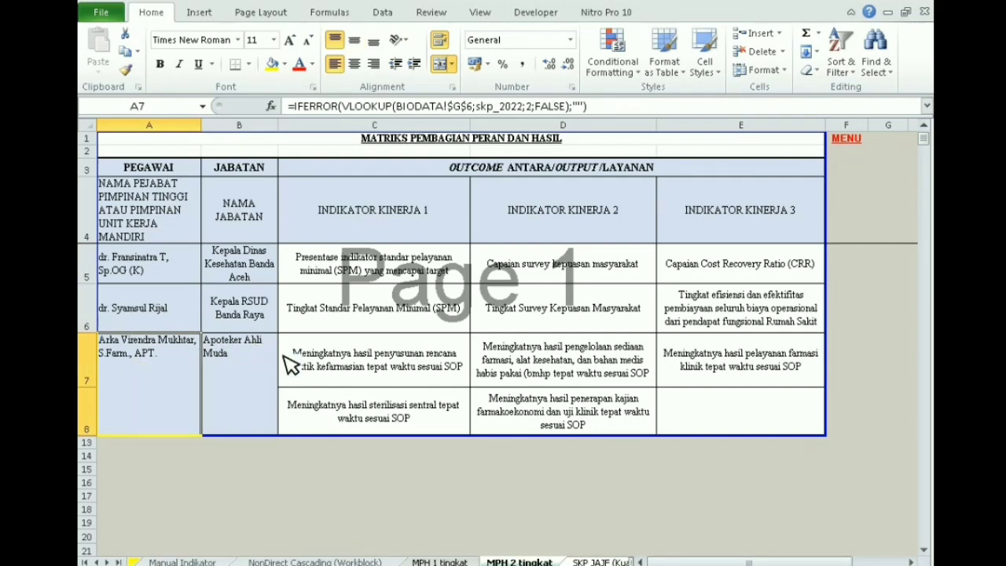
# Return to the MENU sheet, open SKP JA DAN JF KUANTITATIF (57), and review its header and first activities.
pyautogui.click(850, 141)
pyautogui.click(849, 142)
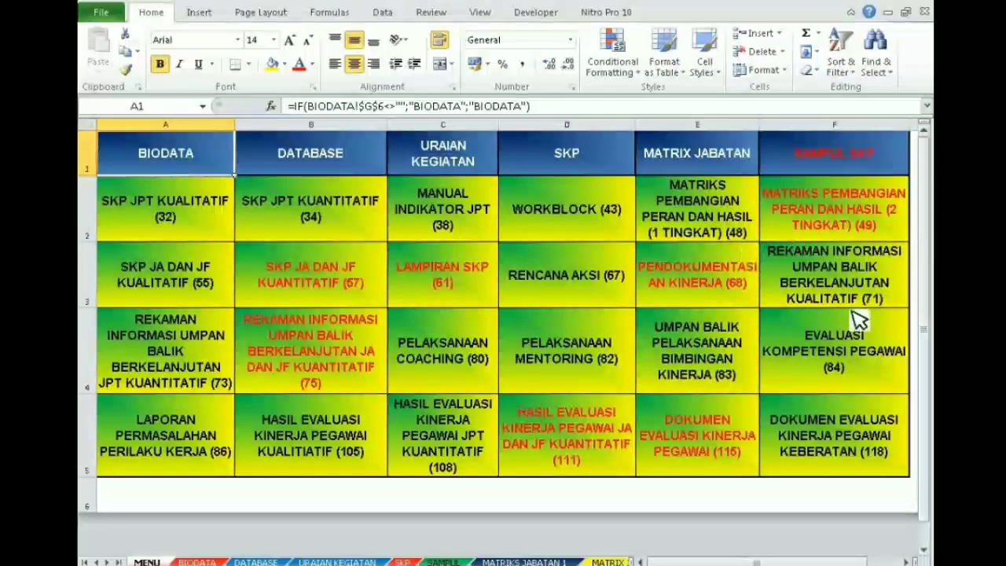
pyautogui.click(319, 284)
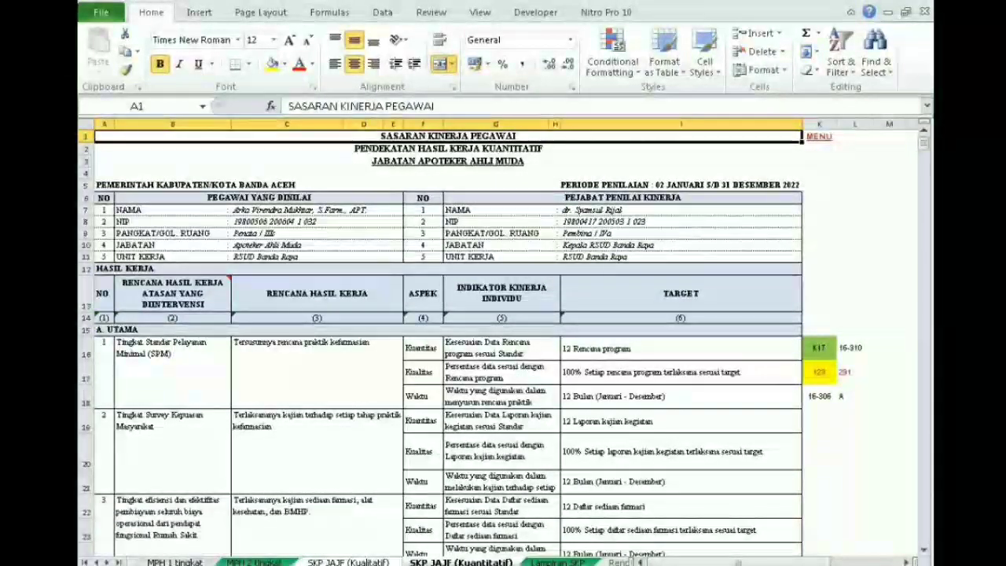
pyautogui.keyDown('ctrl'); pyautogui.scroll(1, 921, 512); pyautogui.keyUp('ctrl')
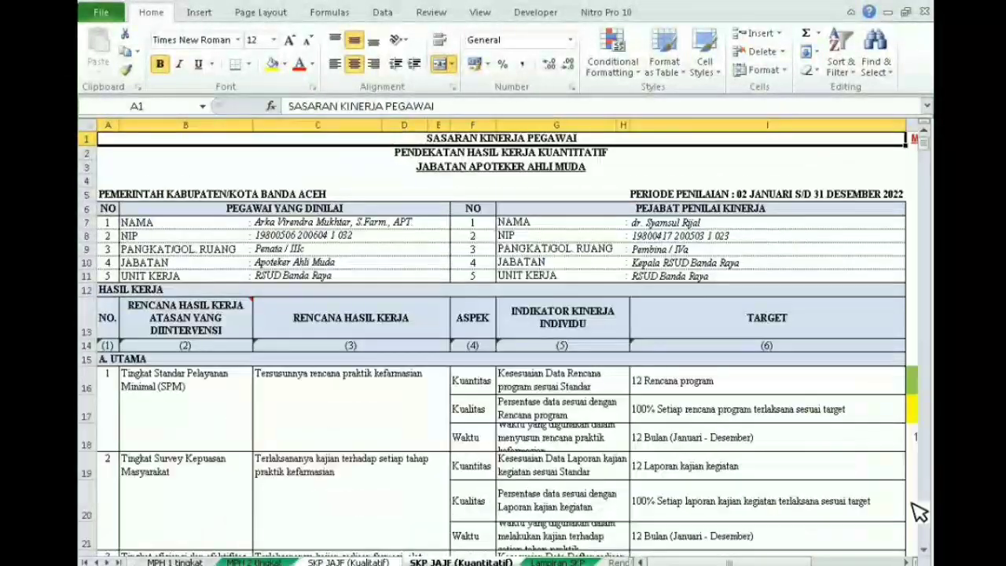
pyautogui.click(926, 141)
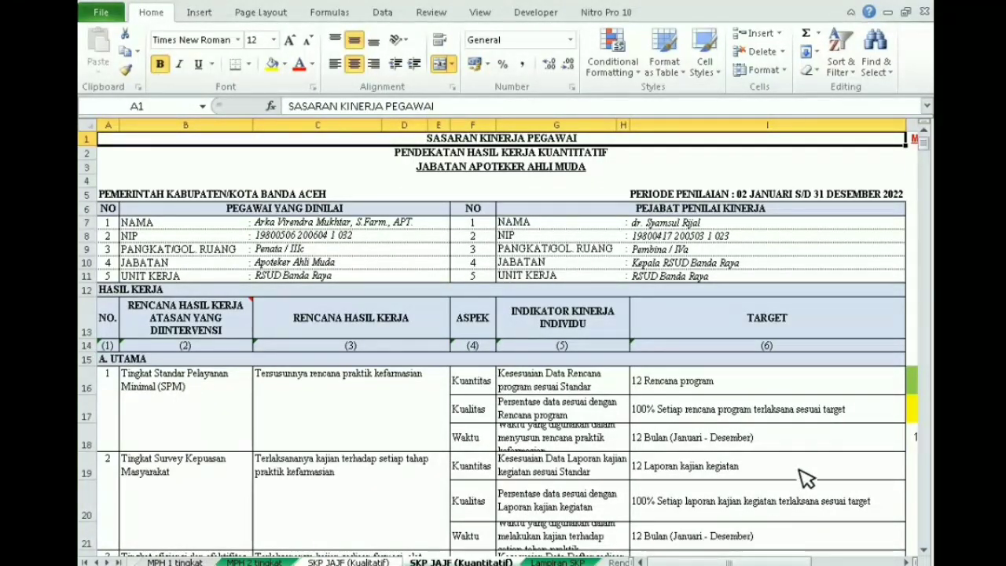
pyautogui.moveTo(925, 142)
pyautogui.mouseDown()
pyautogui.moveTo(929, 165)
pyautogui.moveTo(925, 142)
pyautogui.moveTo(925, 157)
pyautogui.mouseUp()
# Narrow the TARGET column I in the SKP JAJF (Kuantitatif) sheet.
pyautogui.click(532, 353)
pyautogui.press('Up')
pyautogui.press('Up')
pyautogui.press('Up')
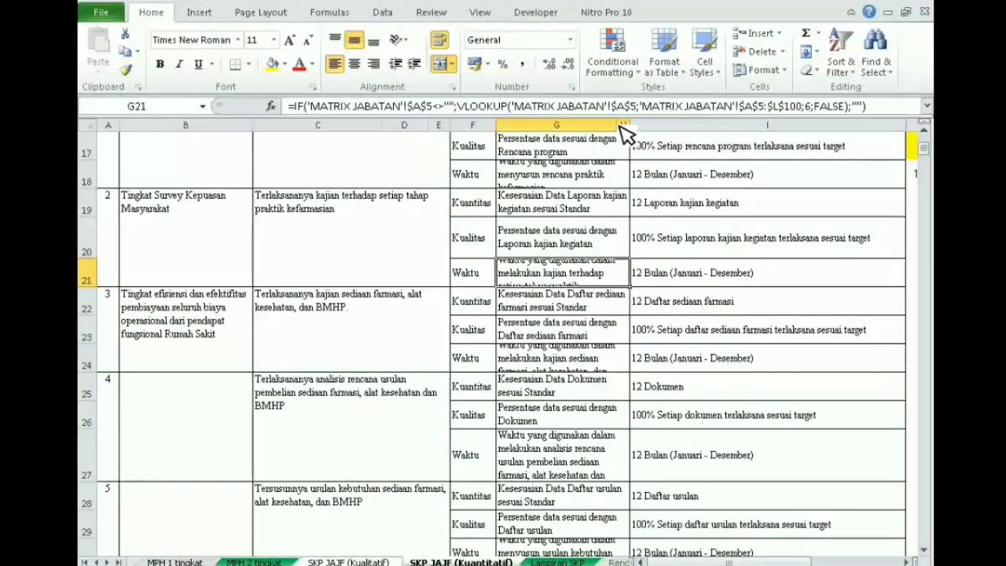
pyautogui.moveTo(891, 280); pyautogui.dragTo(888, 332)
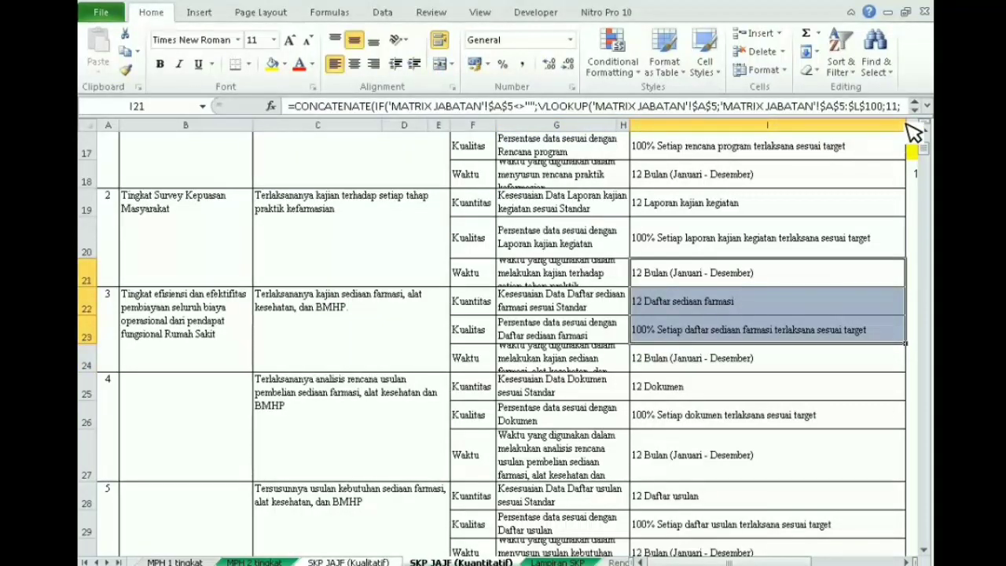
pyautogui.moveTo(907, 127); pyautogui.dragTo(851, 132)
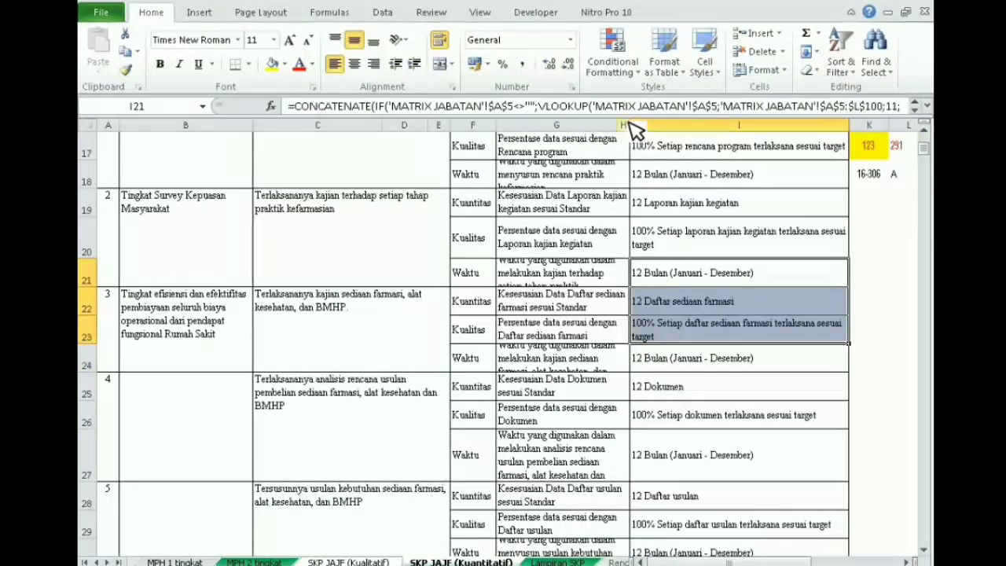
# Widen the Indikator Kinerja Individu column G to fit its text and show the sheet in Page Break Preview.
pyautogui.moveTo(620, 126); pyautogui.dragTo(668, 126)
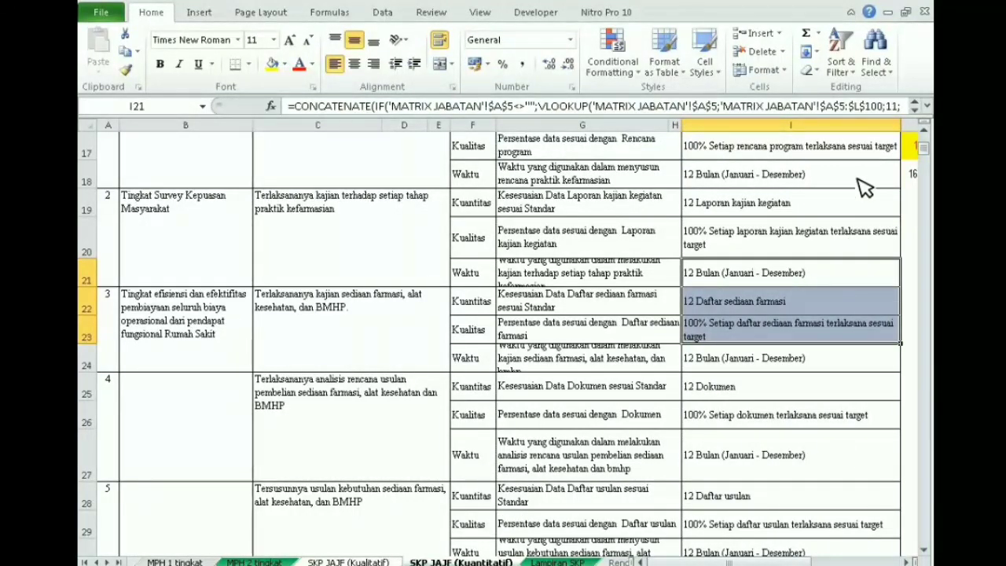
pyautogui.scroll(5, 924, 157)
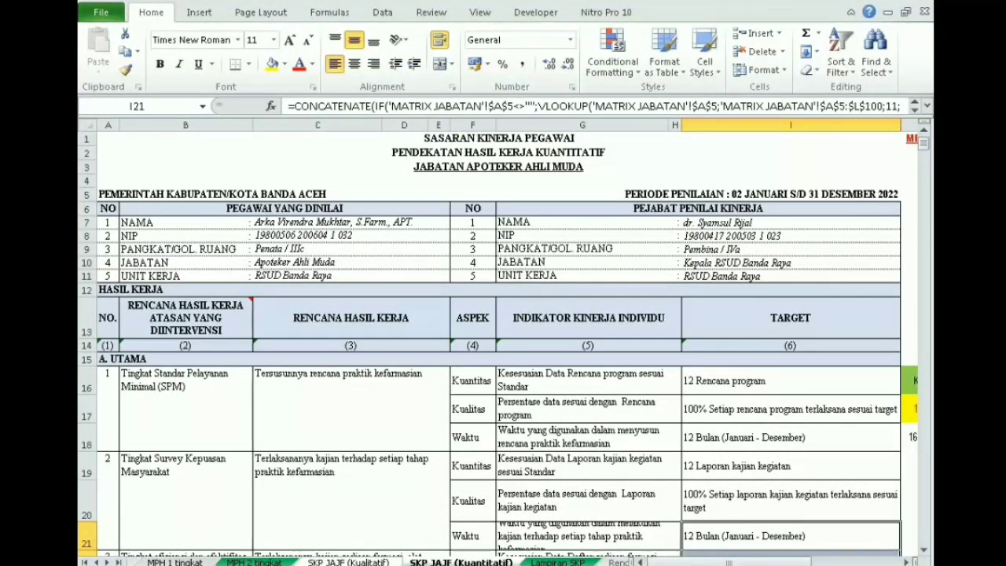
pyautogui.hotkey('alt', 'w')
pyautogui.press('i')
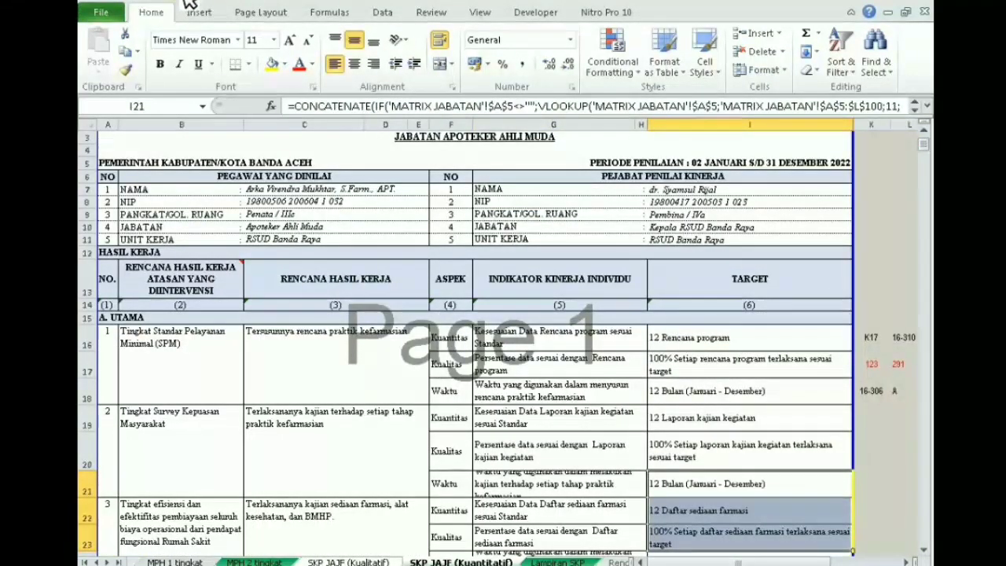
# Check the print preview, and narrow the Target column I slightly.
pyautogui.hotkey('ctrl', 'p')
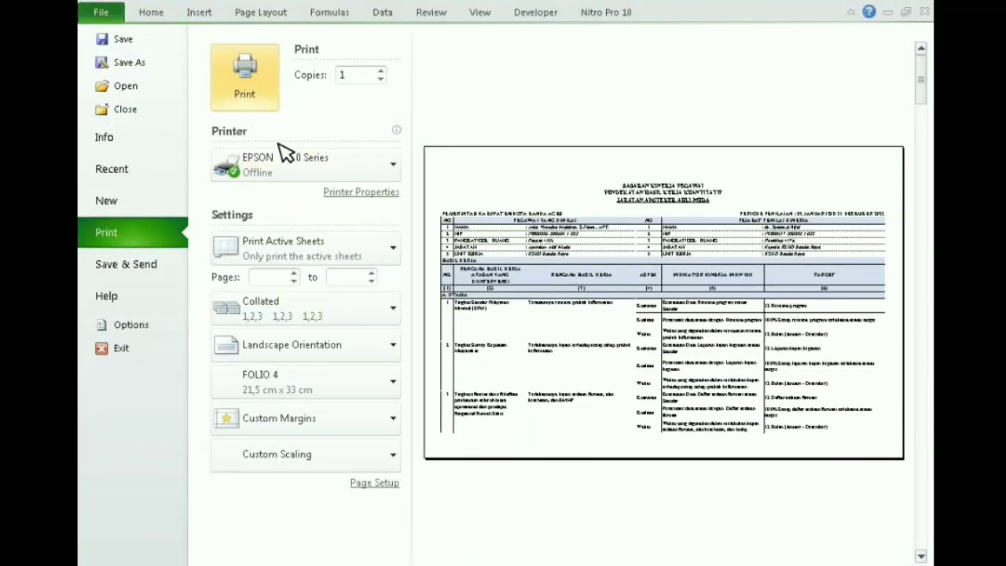
pyautogui.press('Escape')
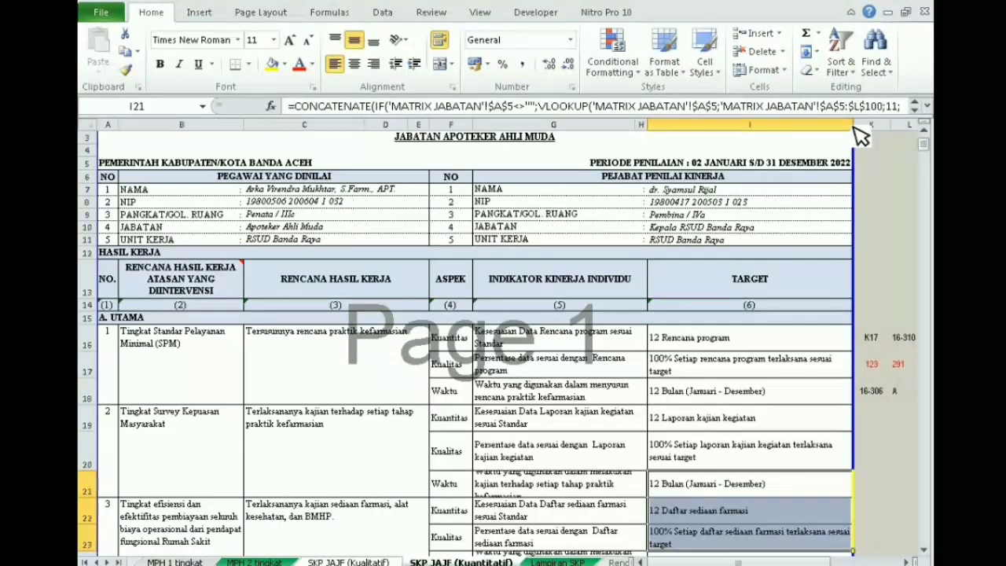
pyautogui.moveTo(747, 240); pyautogui.dragTo(747, 228)
pyautogui.moveTo(856, 128); pyautogui.dragTo(839, 139)
pyautogui.click(714, 227)
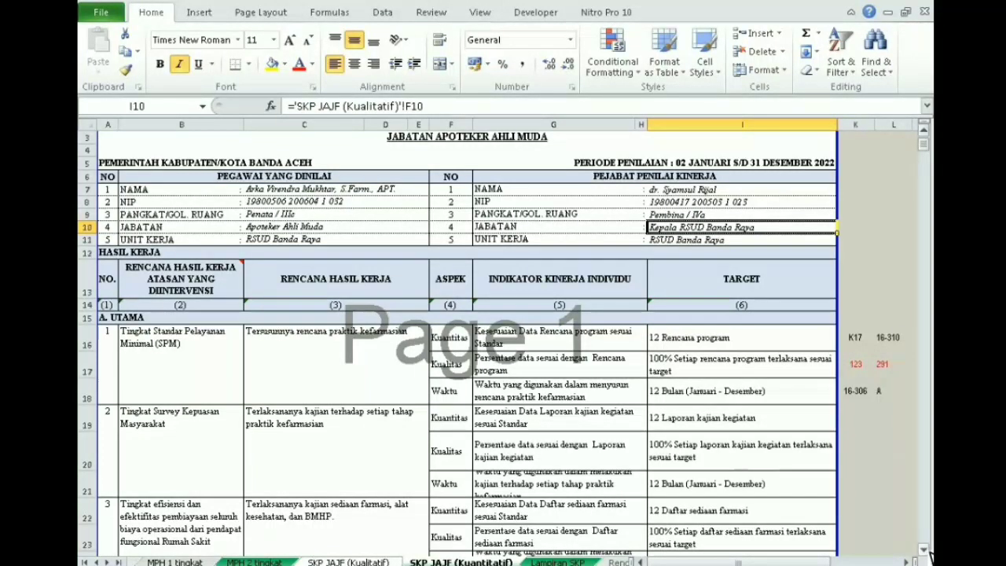
# Increase the heights of rows 21 and 24 so the wrapped Waktu indicator text in column G fits.
pyautogui.scroll(-3, 930, 555)
pyautogui.click(519, 377)
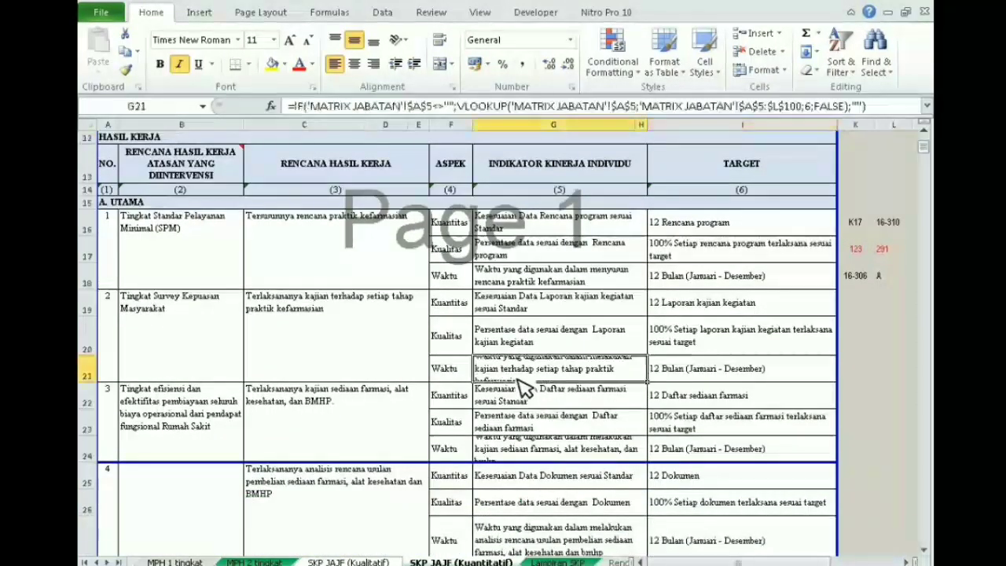
pyautogui.moveTo(92, 383); pyautogui.dragTo(95, 393)
pyautogui.click(509, 313)
pyautogui.press('Up')
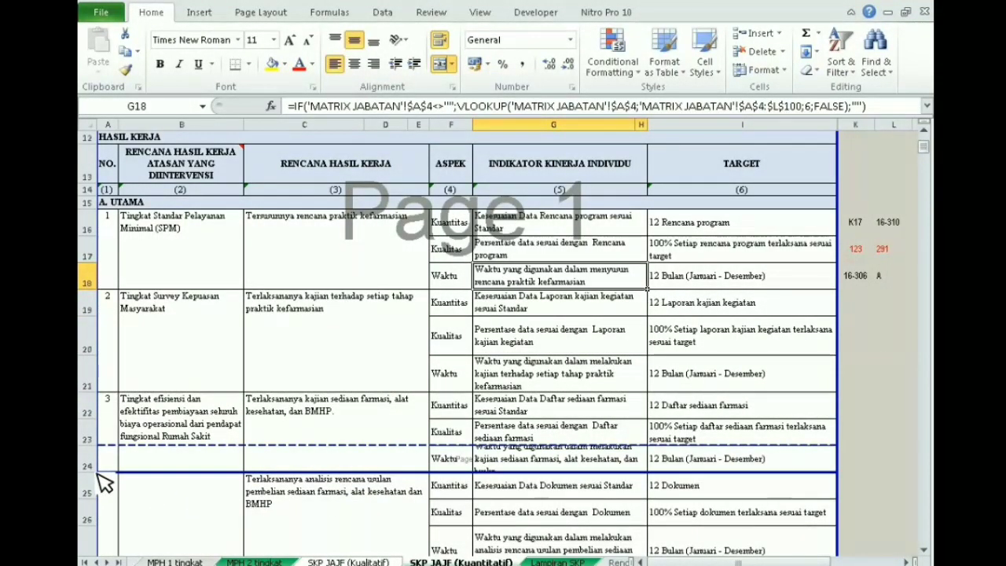
pyautogui.moveTo(93, 472); pyautogui.dragTo(93, 480)
pyautogui.click(383, 465)
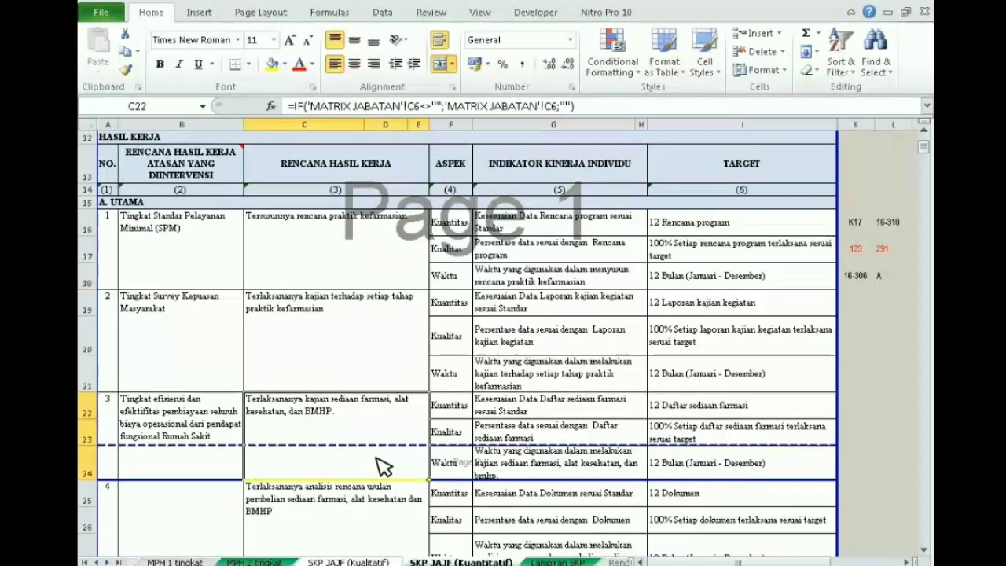
pyautogui.click(180, 461)
pyautogui.click(477, 465)
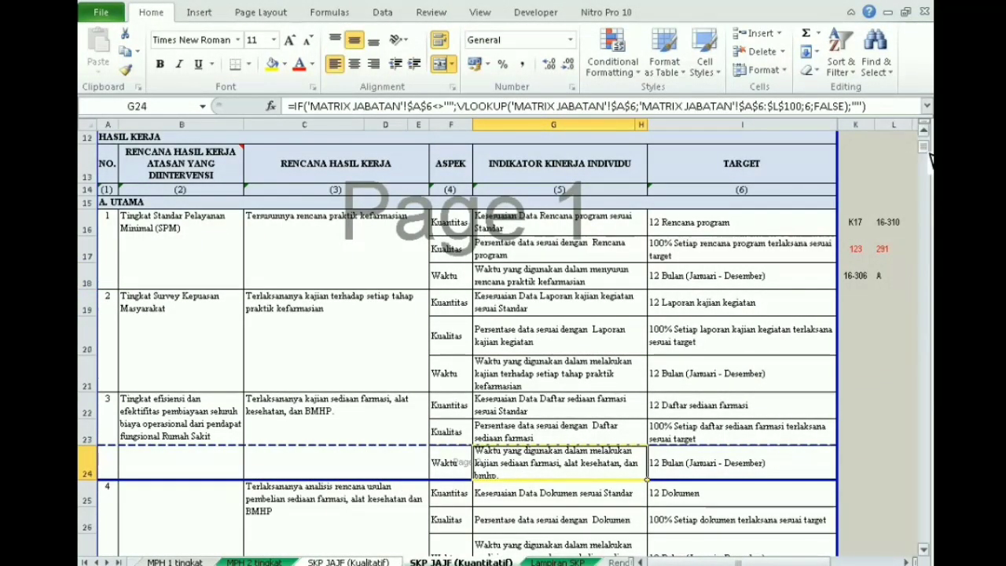
# Preview the first printed page and review the scaling and margin settings in Page Setup.
pyautogui.scroll(-6, 927, 157)
pyautogui.scroll(12, 925, 134)
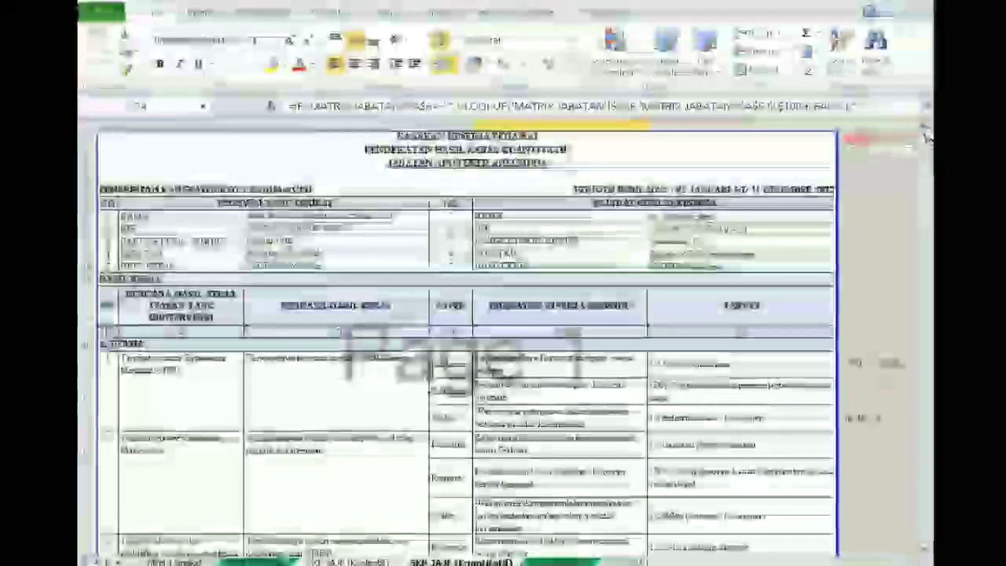
pyautogui.click(191, 6)
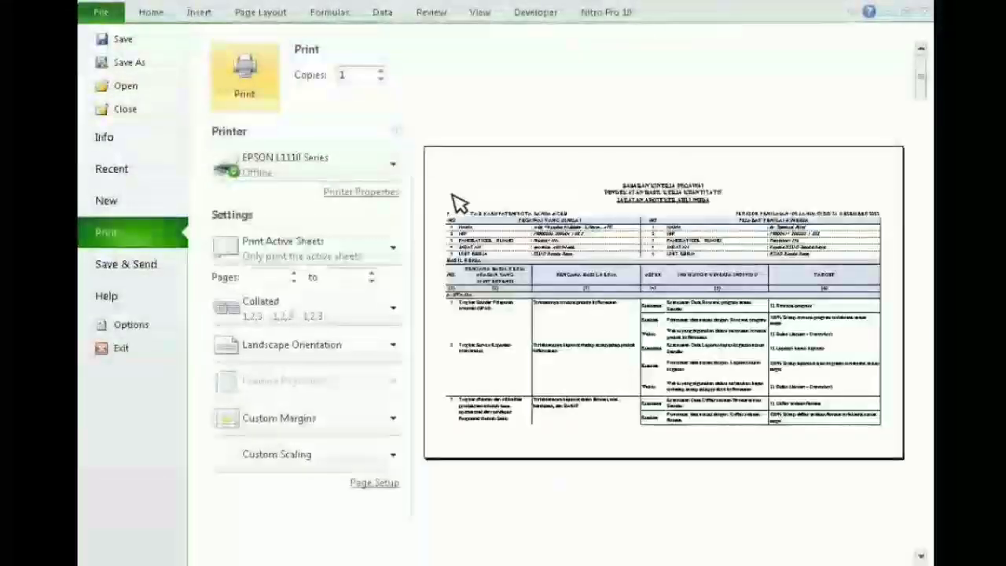
pyautogui.click(376, 482)
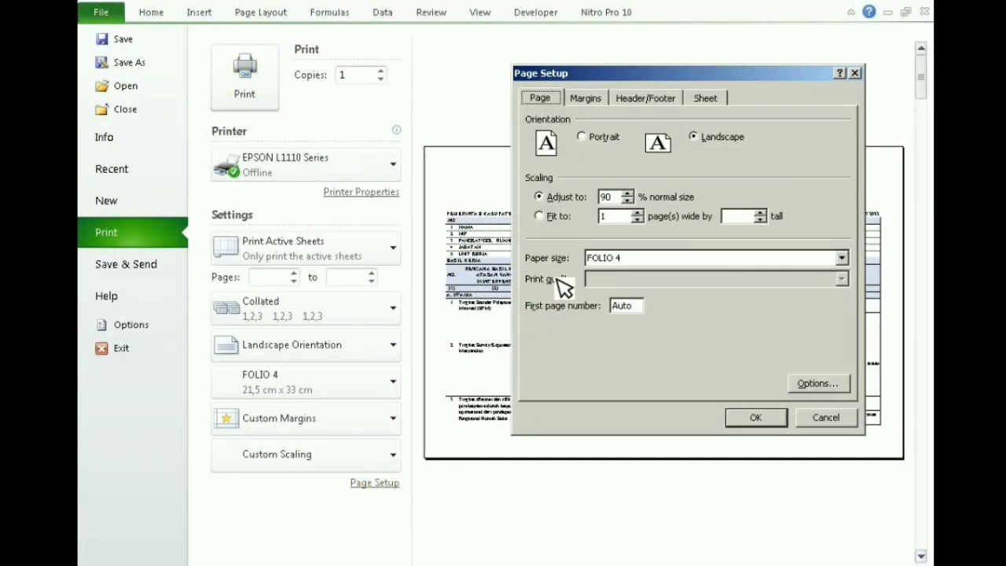
pyautogui.doubleClick(610, 197)
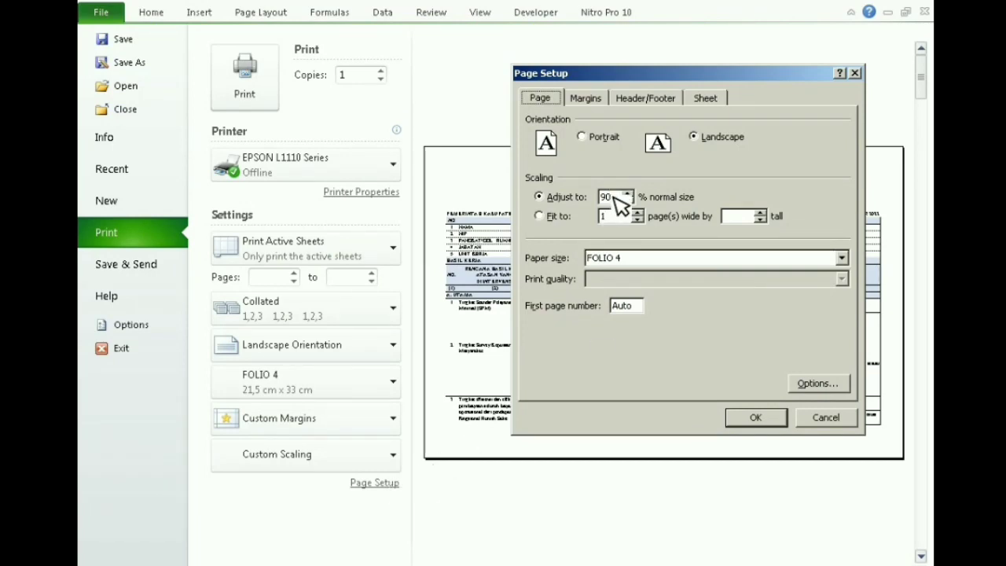
pyautogui.click(585, 99)
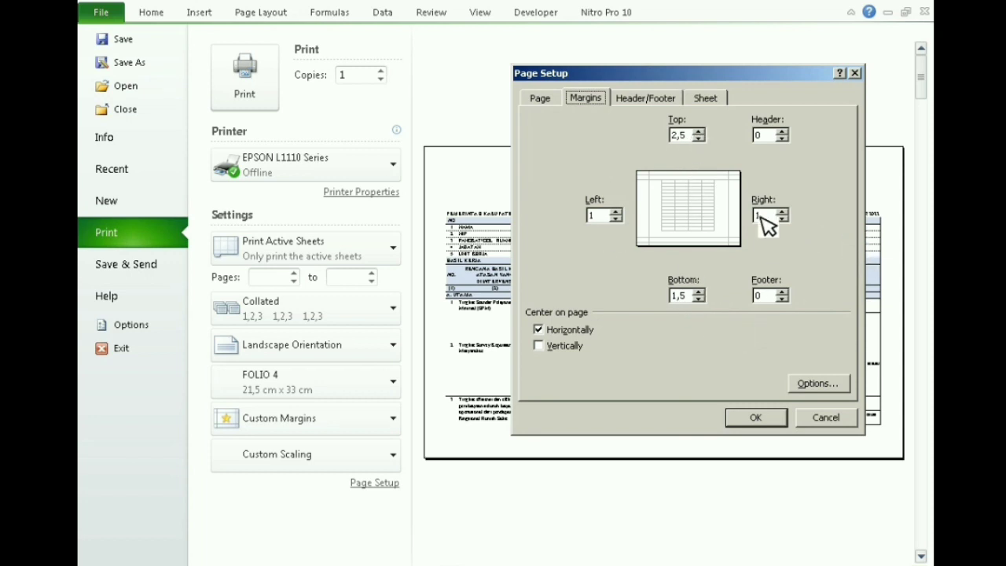
pyautogui.click(757, 419)
pyautogui.press('Escape')
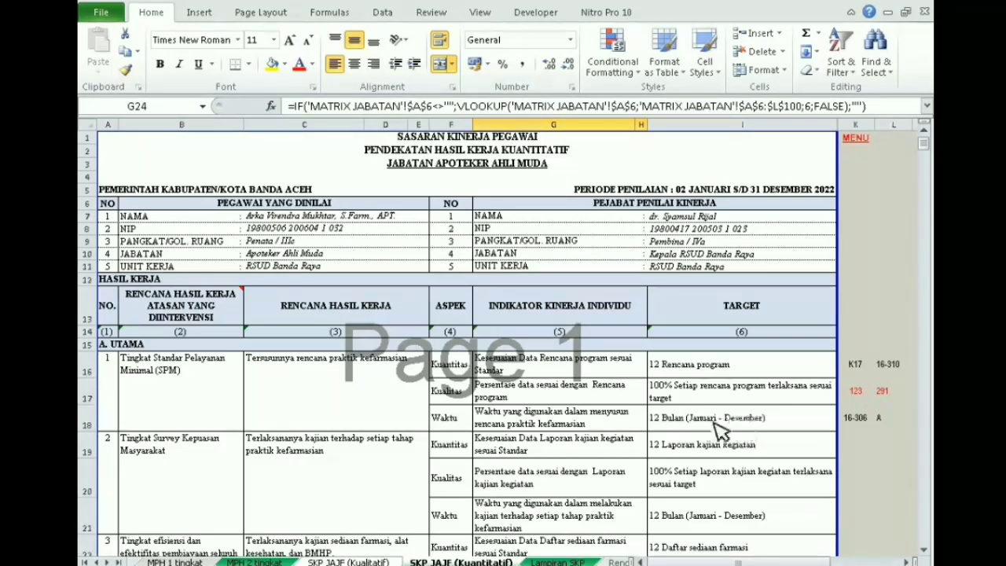
# Check how the row 24 content falls on the second page in the print preview.
pyautogui.click(925, 550)
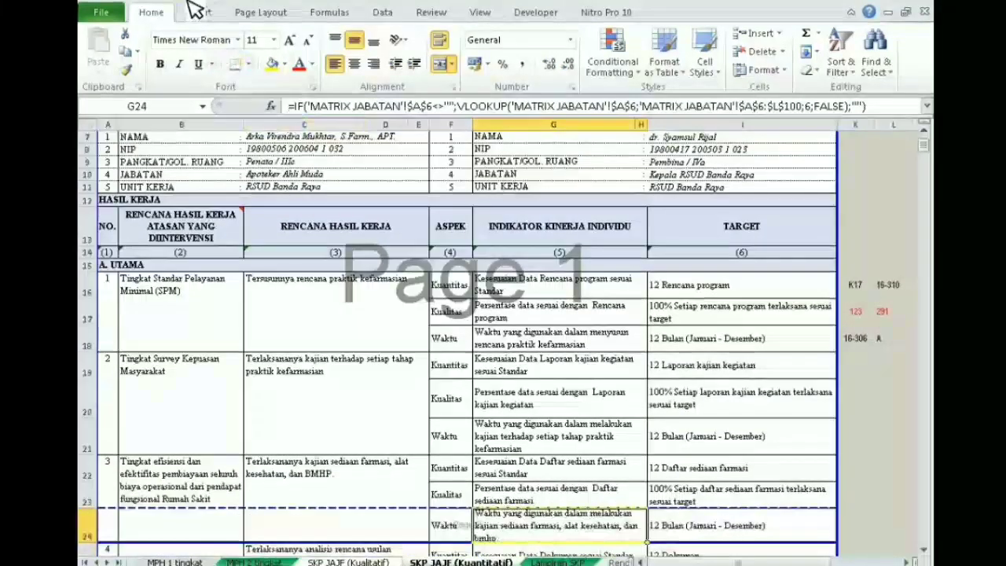
pyautogui.hotkey('ctrl', 'p')
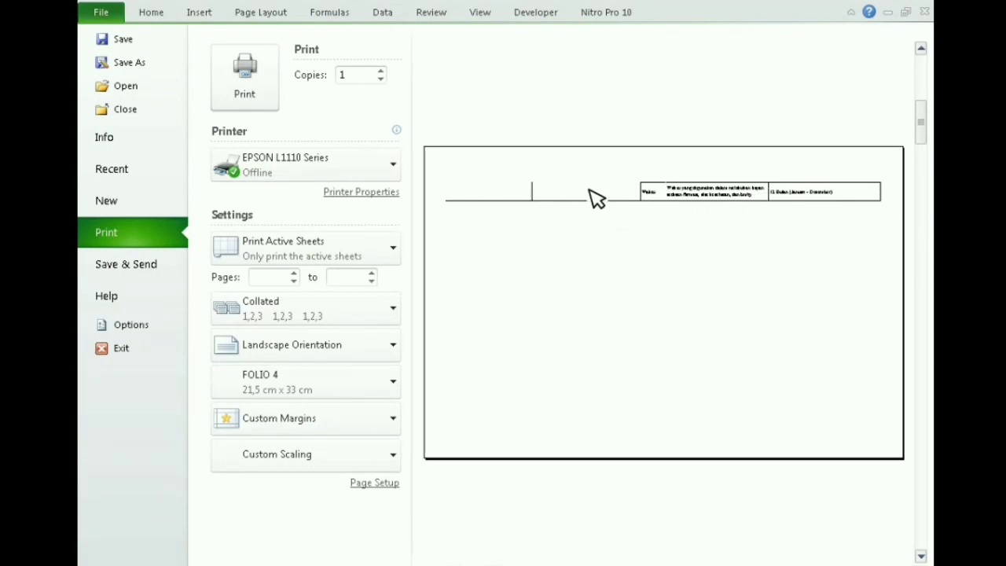
pyautogui.press('Escape')
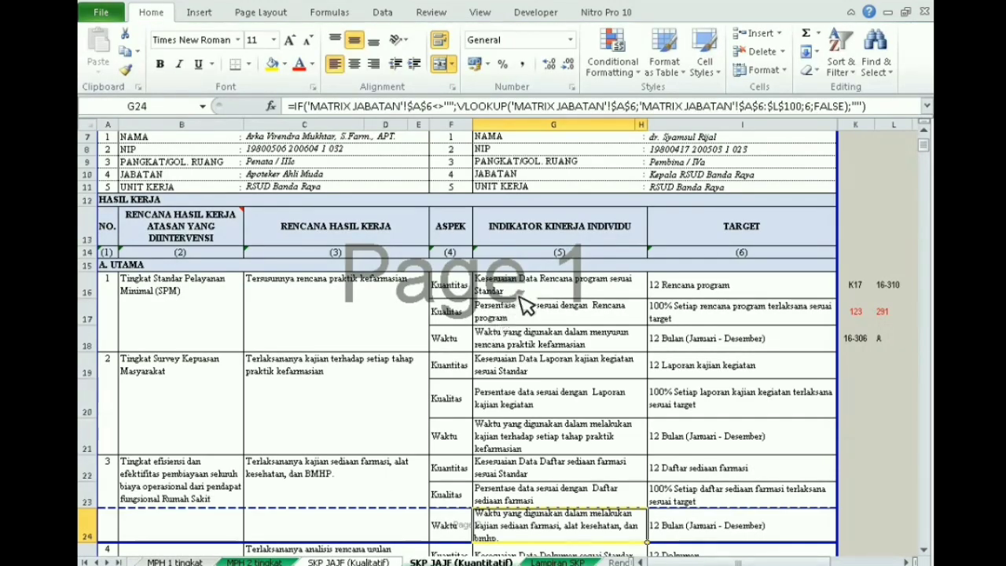
# Try to move the page break above row 24 farther down, going through the sheet to the signature block.
pyautogui.scroll(-1, 930, 554)
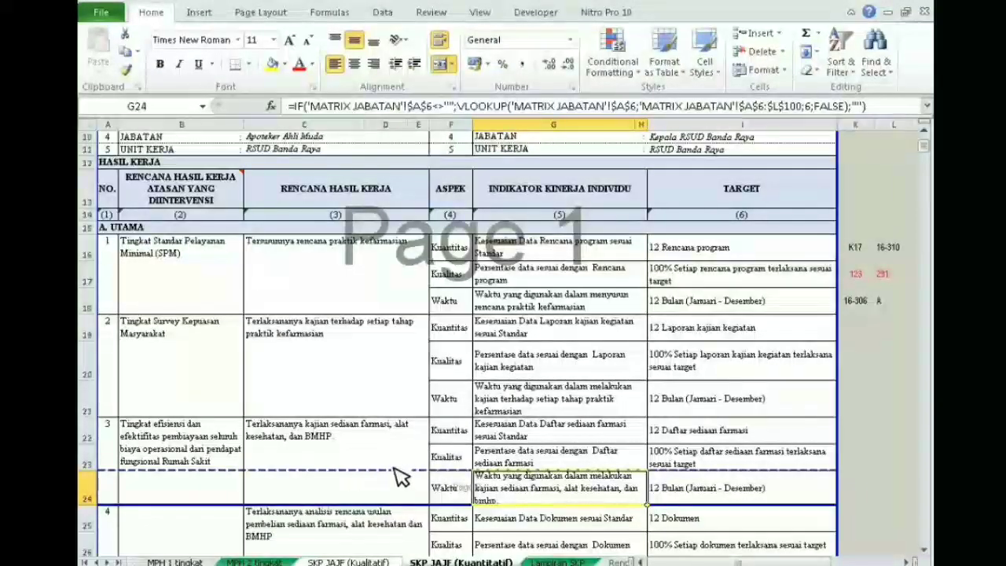
pyautogui.moveTo(413, 472); pyautogui.dragTo(420, 481)
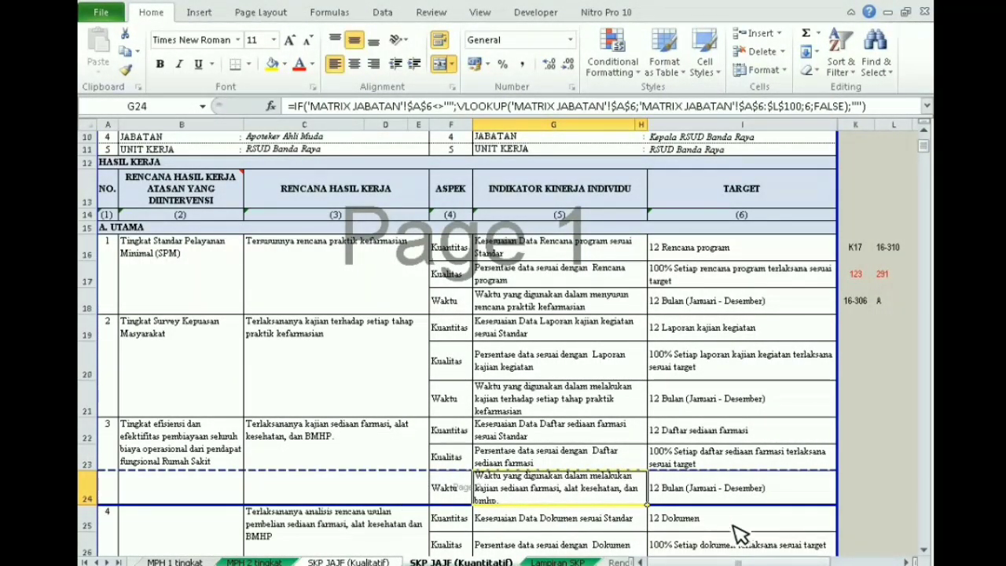
pyautogui.moveTo(405, 473); pyautogui.dragTo(405, 473)
pyautogui.scroll(-15, 405, 472)
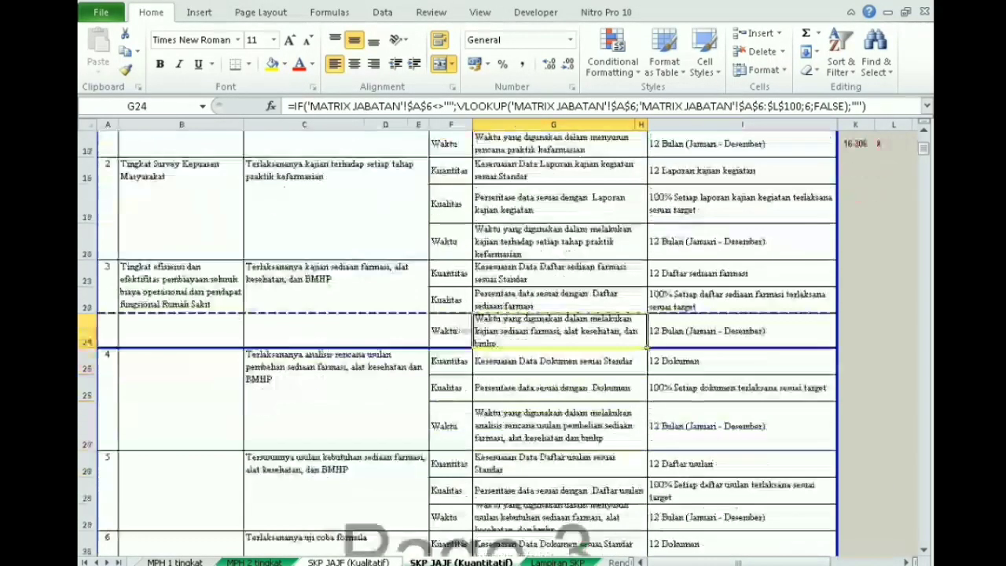
pyautogui.scroll(-12, 468, 346)
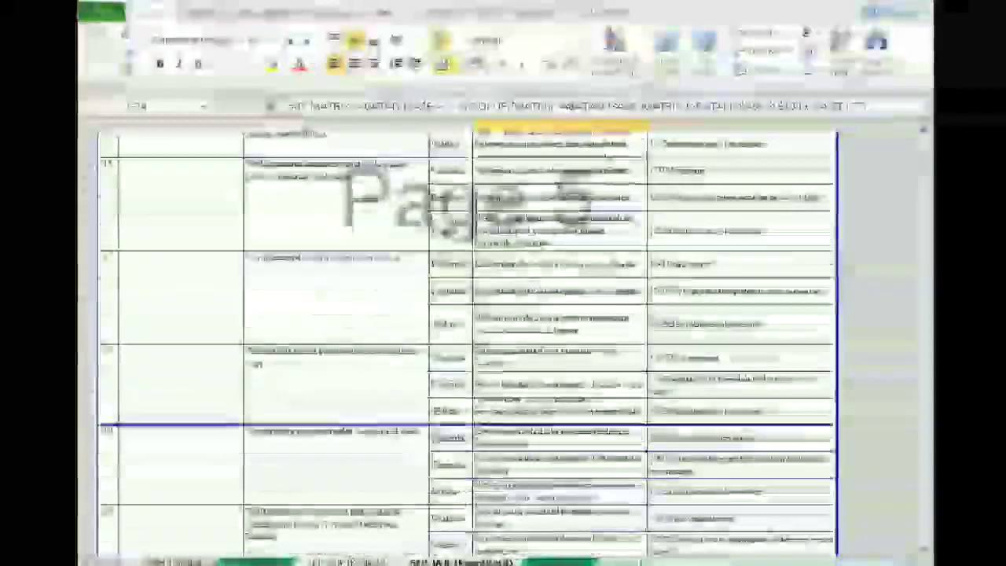
pyautogui.scroll(-18, 468, 346)
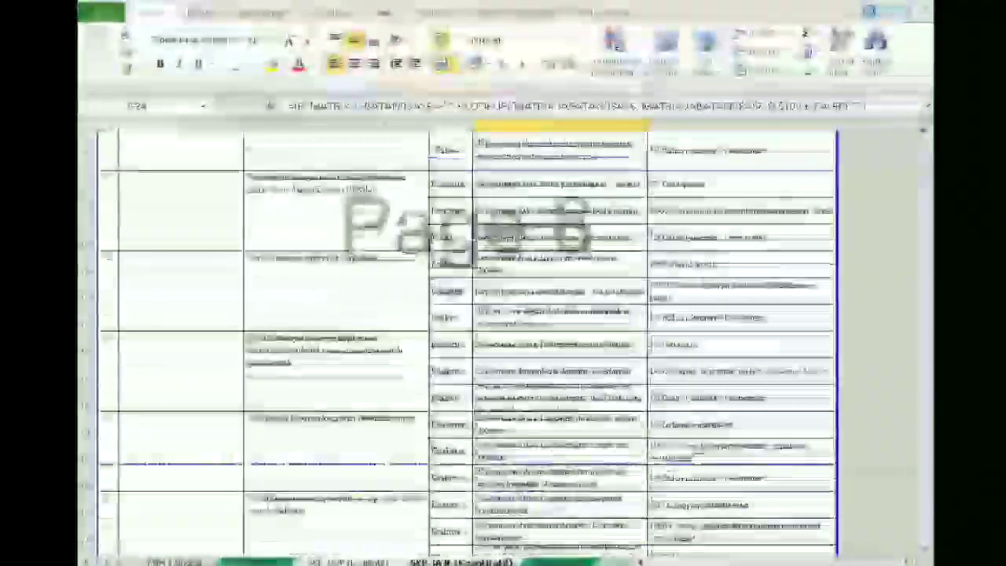
pyautogui.scroll(-2, 515, 541)
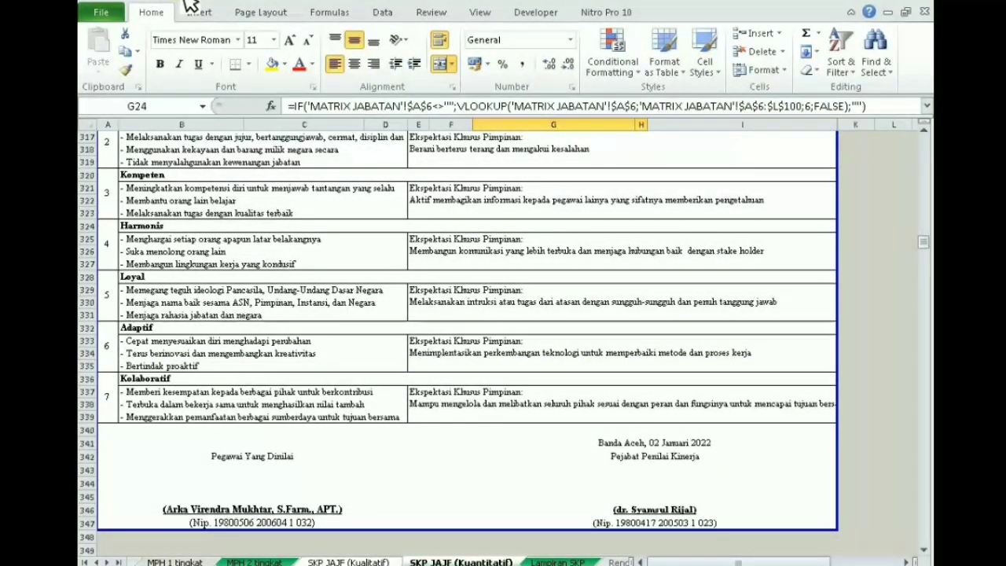
# Set the print scaling to 90% of normal size and review all pages in the print preview.
pyautogui.hotkey('ctrl', 'p')
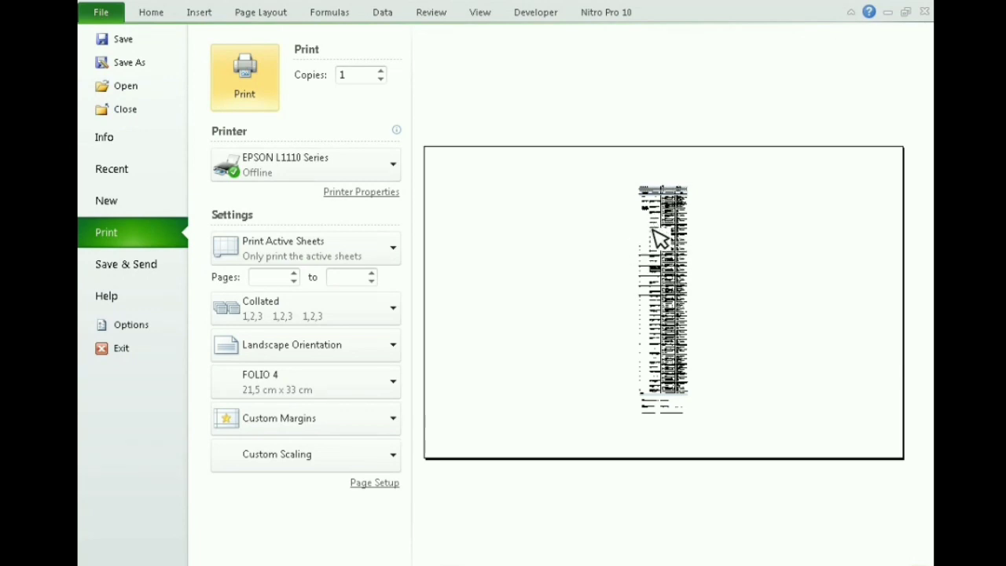
pyautogui.click(369, 482)
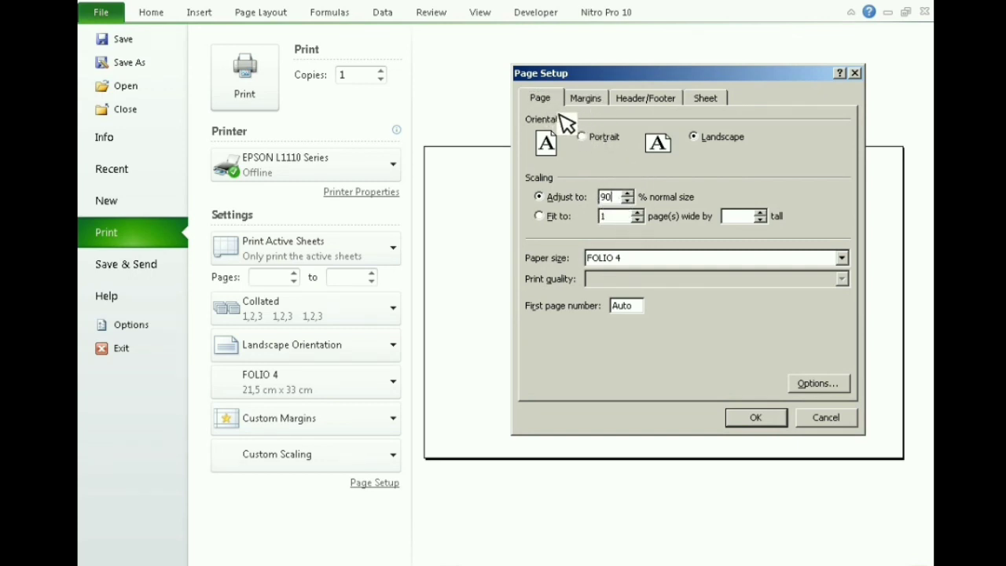
pyautogui.click(757, 418)
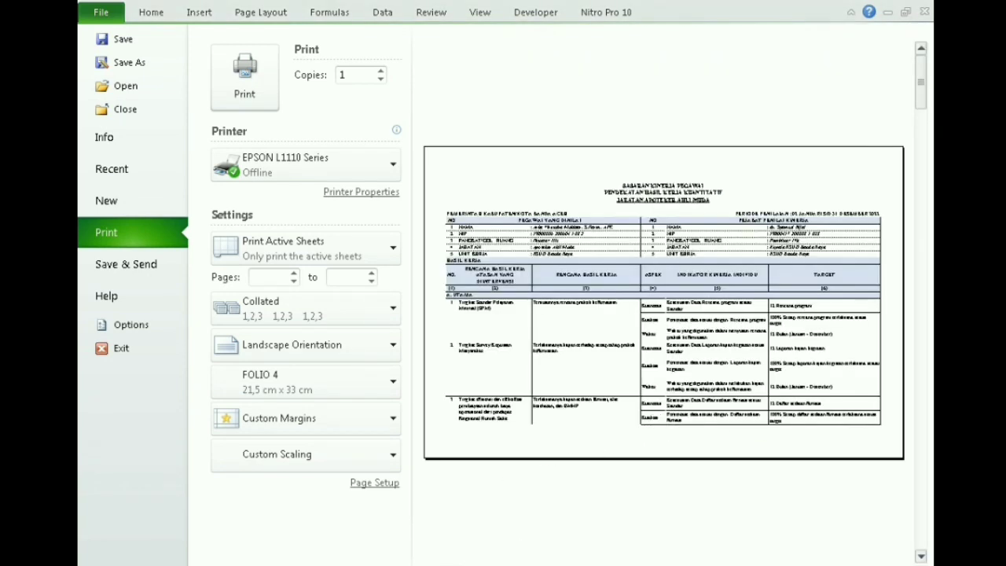
pyautogui.scroll(-3, 532, 358)
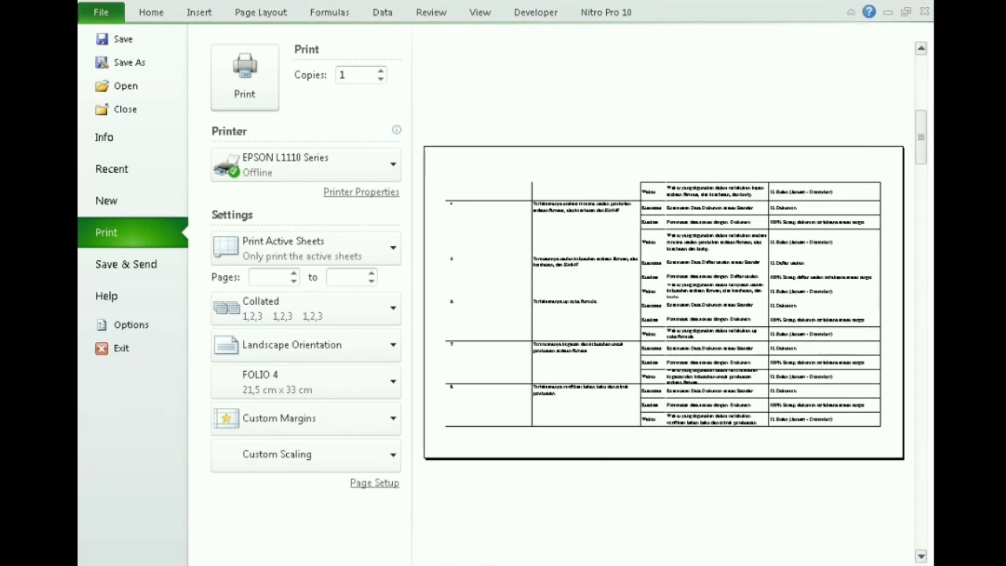
pyautogui.scroll(-4, 665, 303)
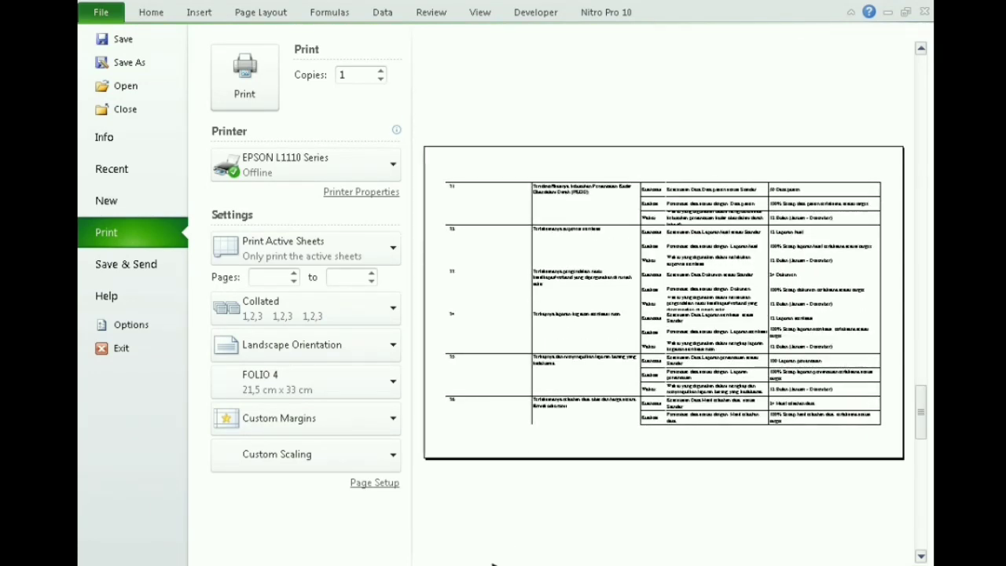
pyautogui.scroll(-3, 665, 302)
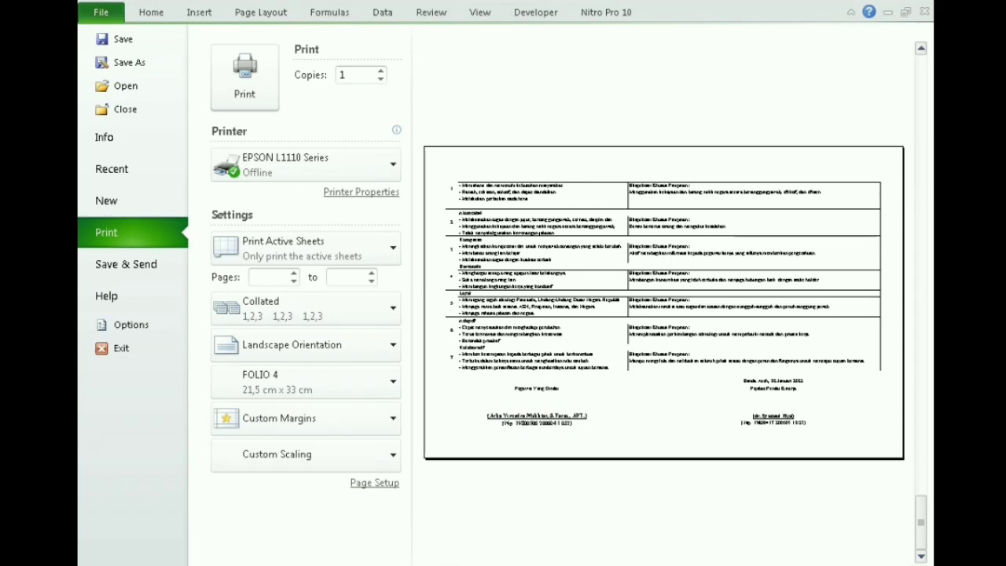
# Move the first page break up to above row 22 and the second one to above row 37.
pyautogui.press('Escape')
pyautogui.moveTo(925, 259); pyautogui.dragTo(926, 151)
pyautogui.keyDown('ctrl'); pyautogui.scroll(3, 925, 156); pyautogui.keyUp('ctrl')
pyautogui.scroll(-4, 924, 160)
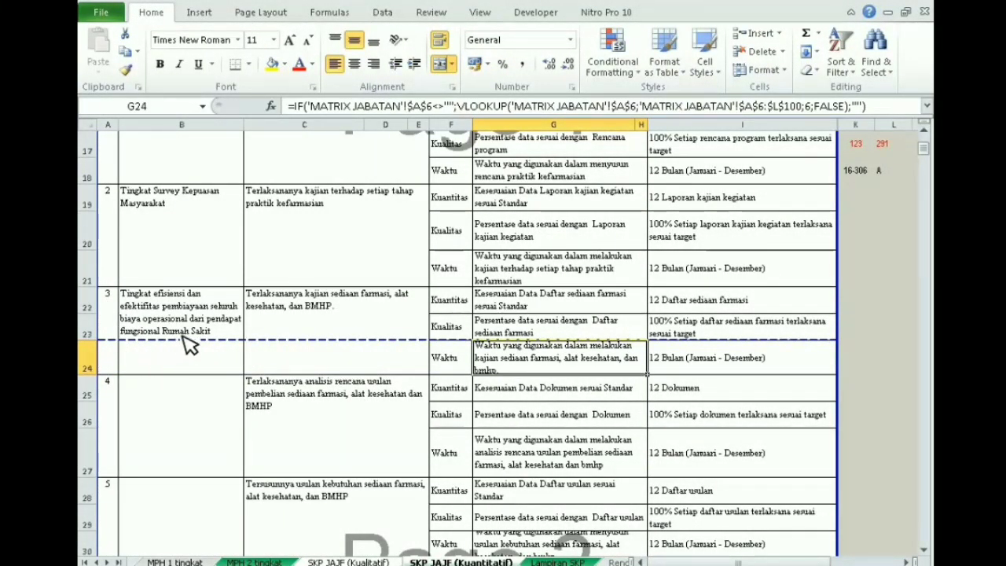
pyautogui.moveTo(176, 343); pyautogui.dragTo(179, 287)
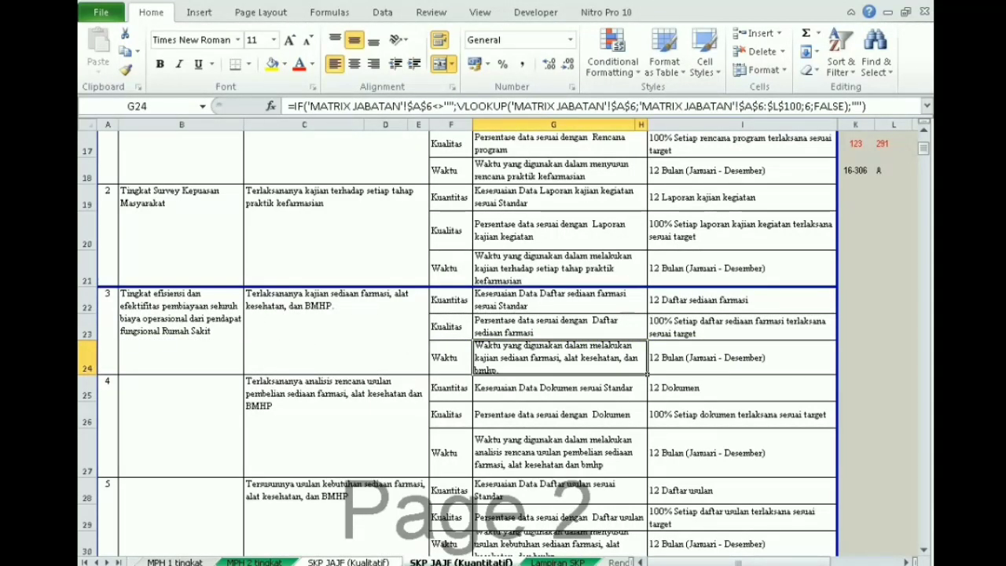
pyautogui.scroll(-6, 393, 390)
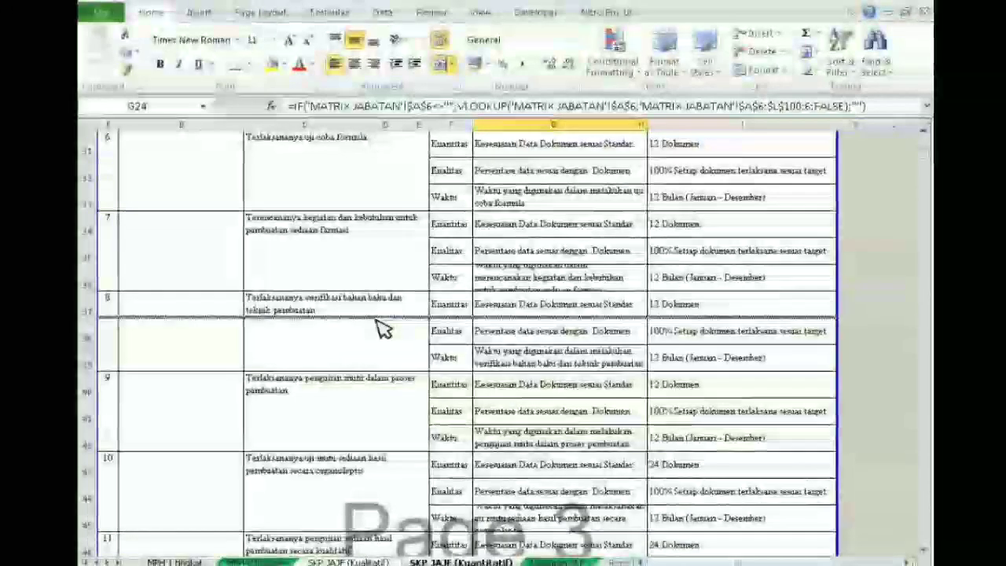
pyautogui.moveTo(383, 329); pyautogui.dragTo(380, 300)
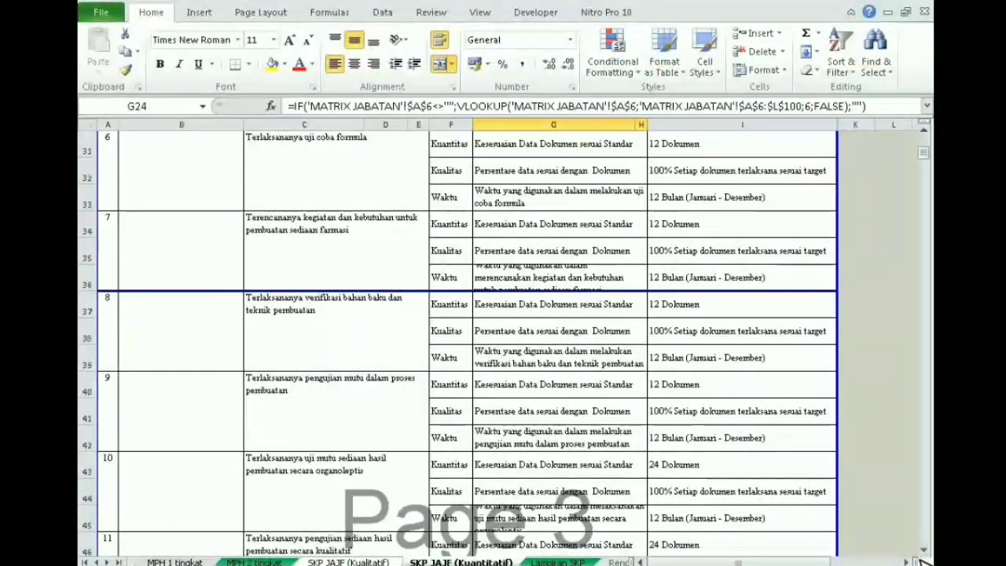
# Move the page breaks so that pages start above row 52 (item 13) and above row 81 (item 23).
pyautogui.scroll(-5, 503, 383)
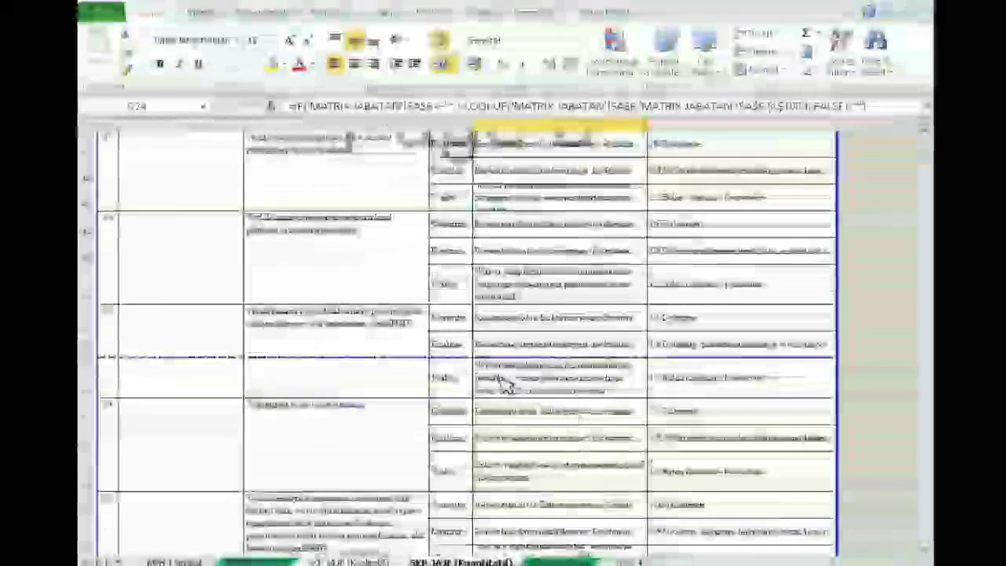
pyautogui.moveTo(394, 307); pyautogui.dragTo(394, 304)
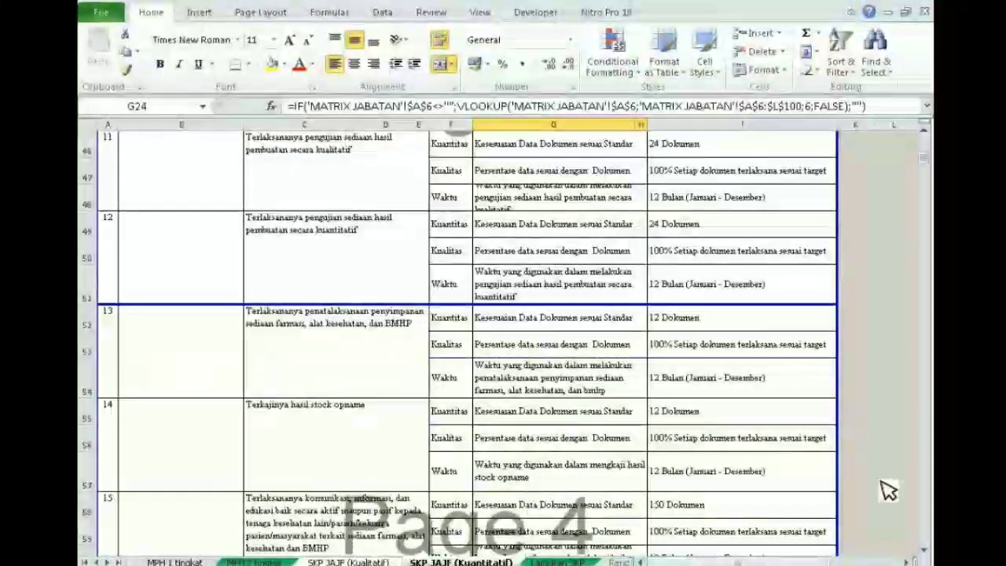
pyautogui.scroll(-3, 926, 552)
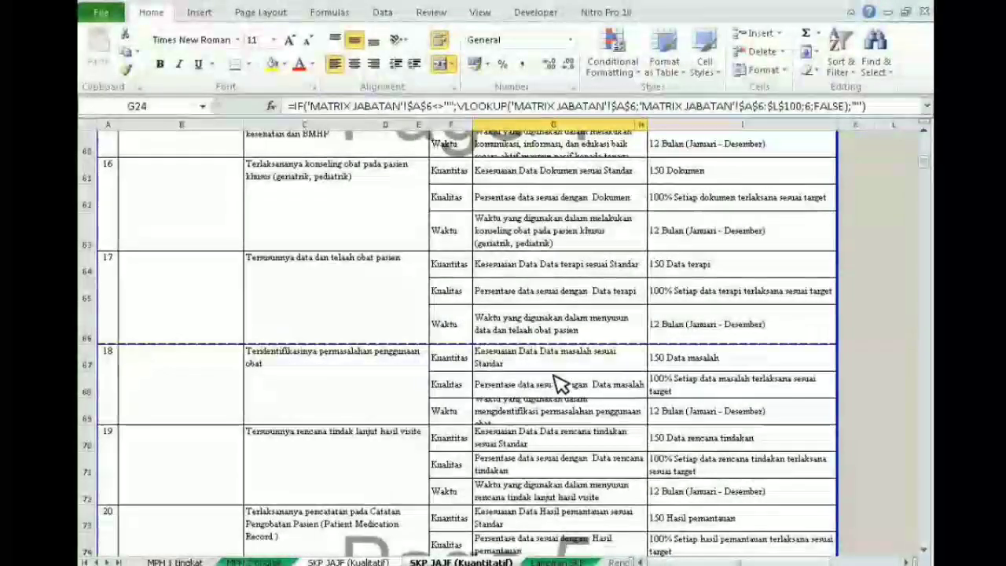
pyautogui.scroll(-3, 928, 554)
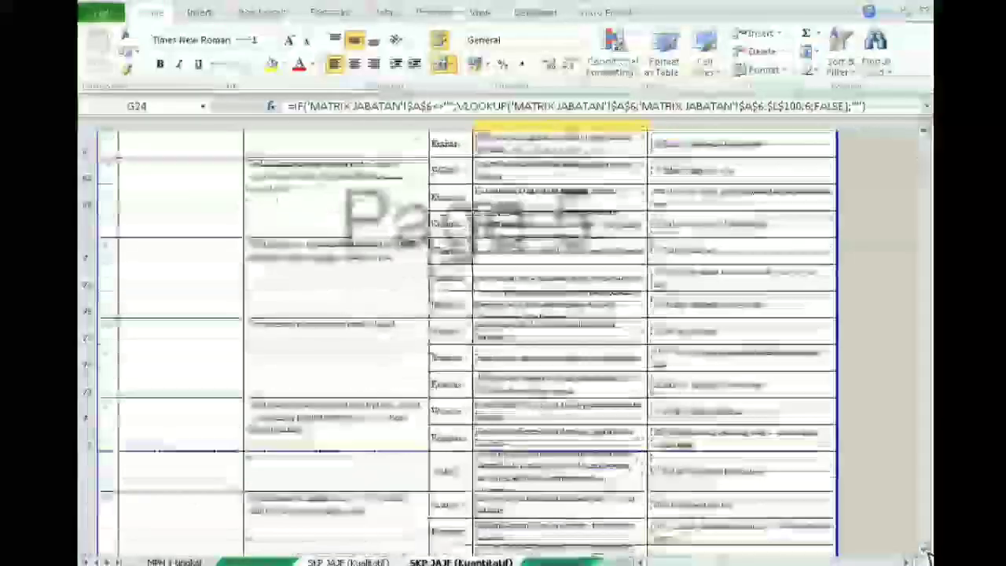
pyautogui.scroll(1, 368, 354)
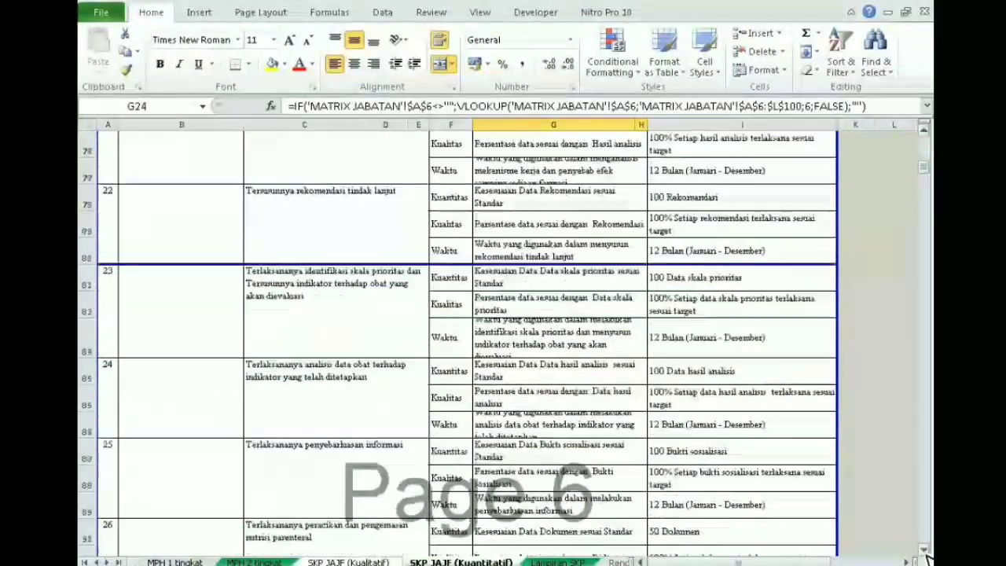
# Move the following page breaks so that pages start above row 97, row 112 and row 127, keeping each item whole.
pyautogui.scroll(-5, 928, 556)
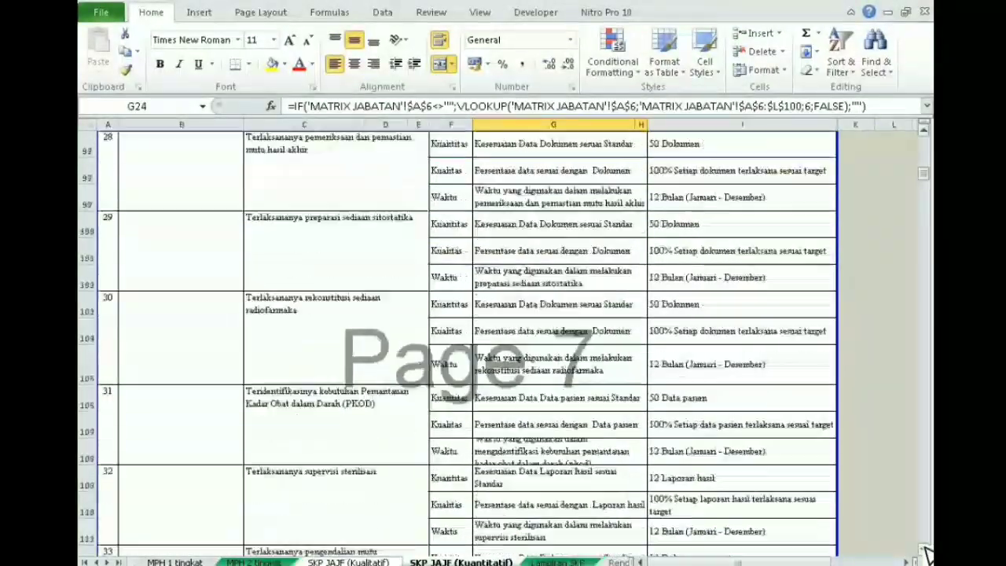
pyautogui.scroll(-2, 385, 401)
pyautogui.moveTo(380, 395); pyautogui.dragTo(383, 342)
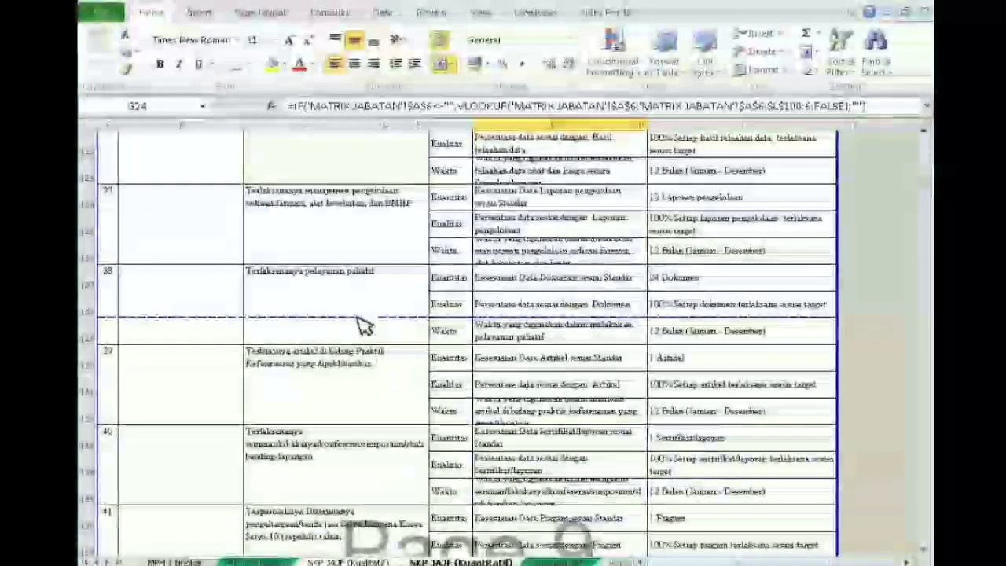
pyautogui.moveTo(364, 325); pyautogui.dragTo(368, 285)
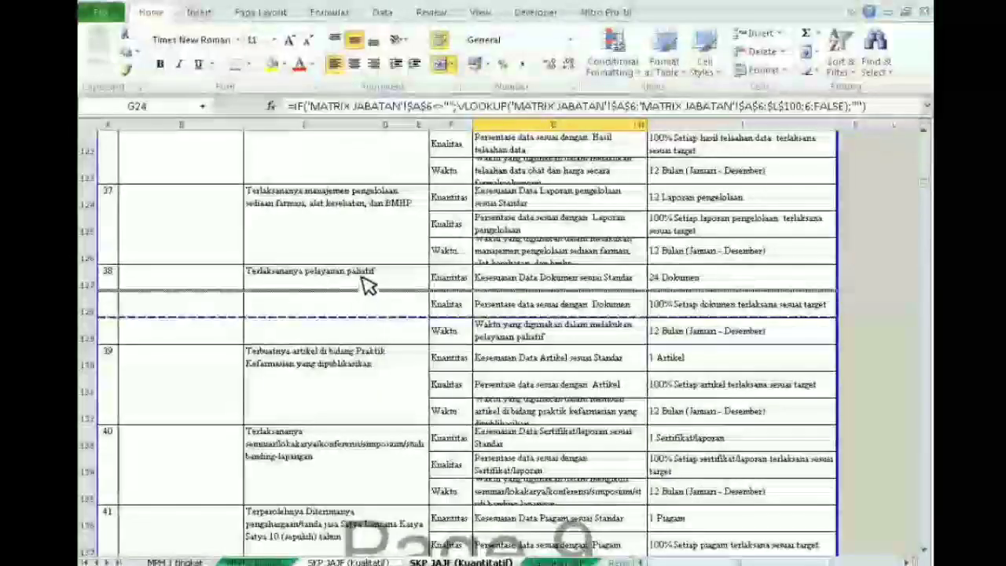
pyautogui.click(924, 549)
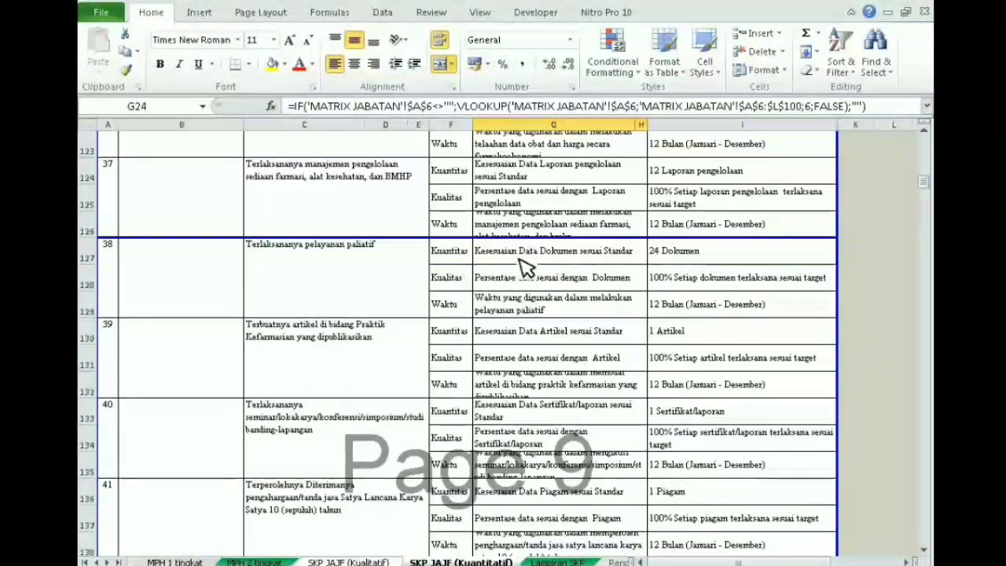
# Check the remaining page breaks down to the signature block and review all pages in the print preview.
pyautogui.click(924, 550)
pyautogui.scroll(-4, 350, 401)
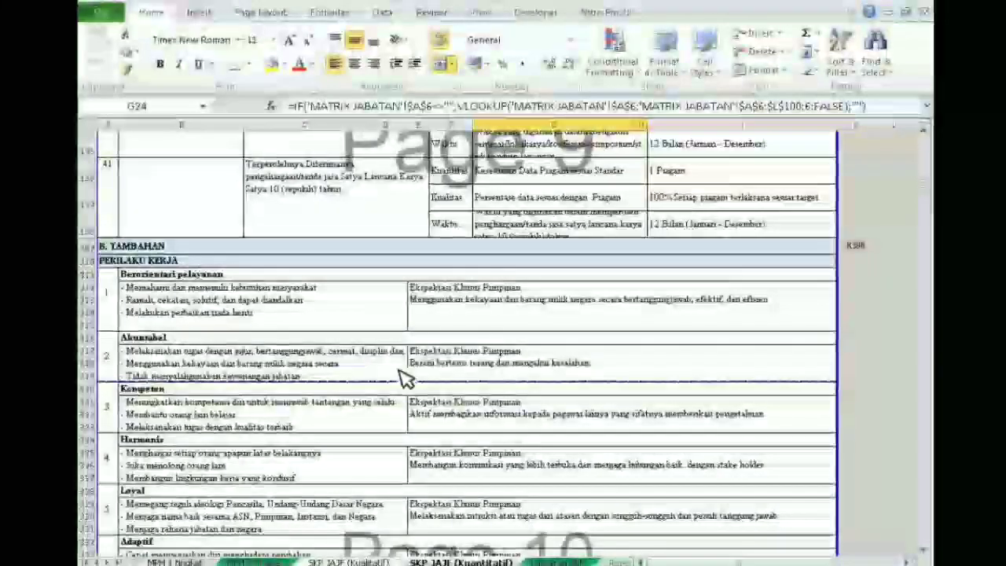
pyautogui.scroll(-6, 255, 298)
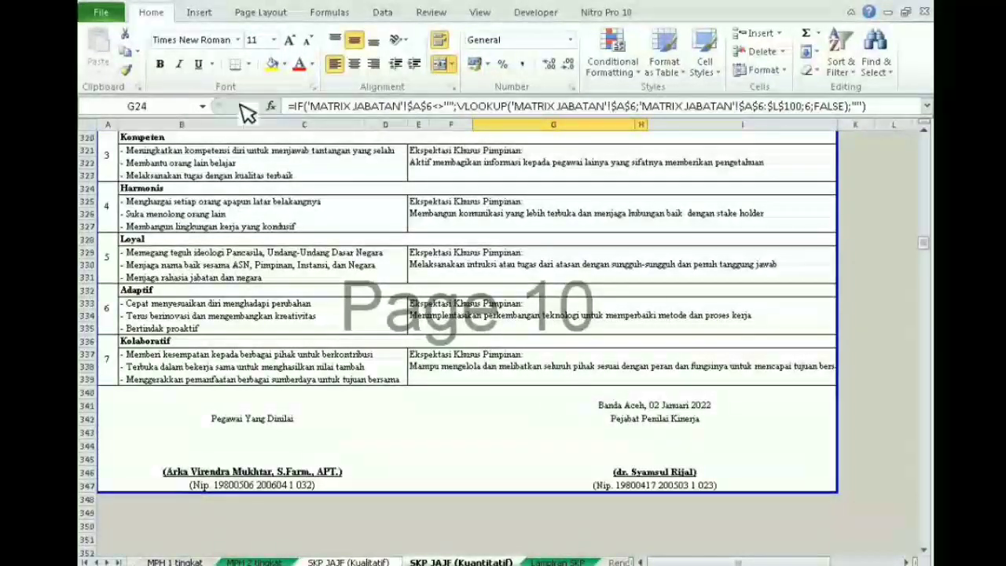
pyautogui.hotkey('ctrl', 'p')
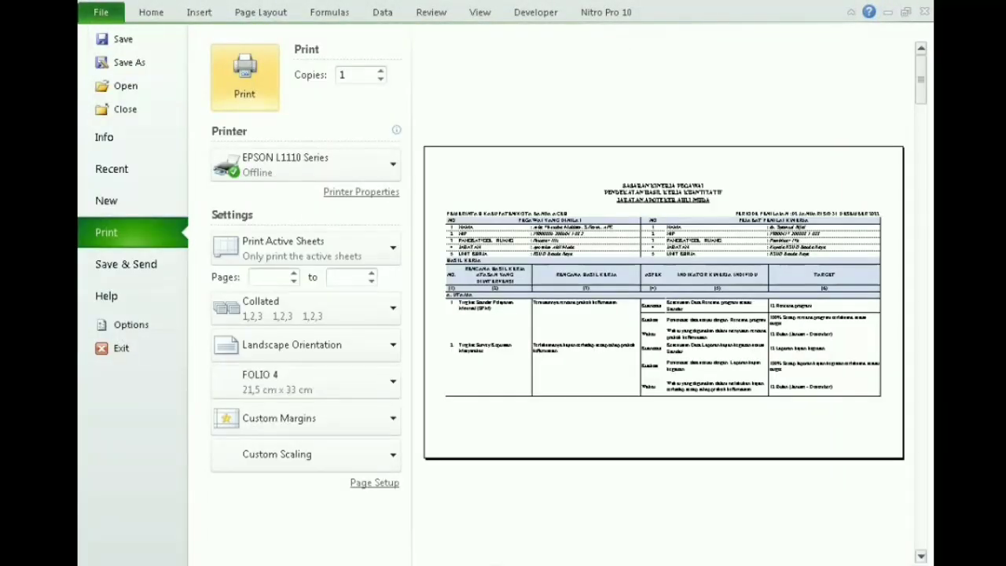
pyautogui.scroll(-5, 665, 303)
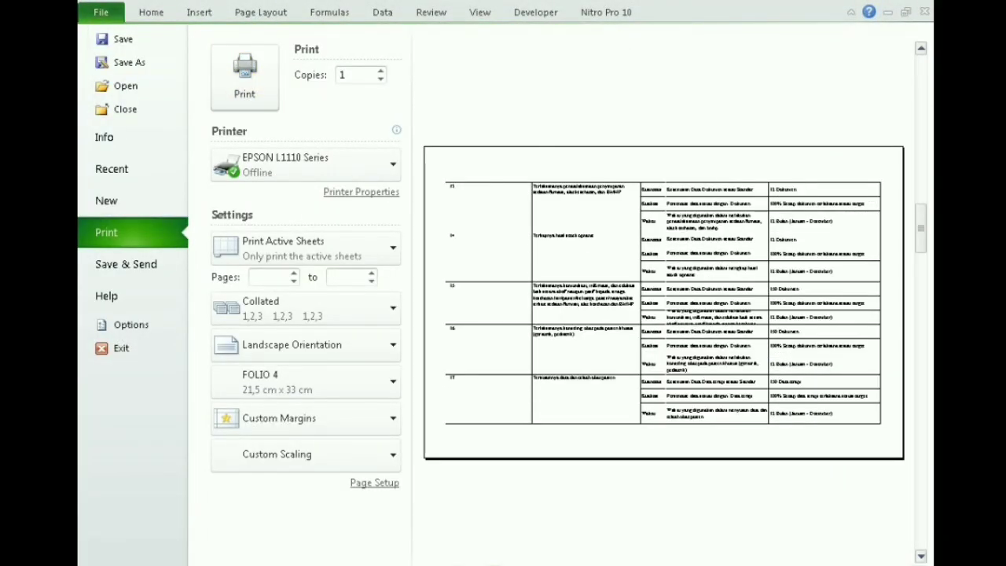
pyautogui.scroll(-3, 664, 303)
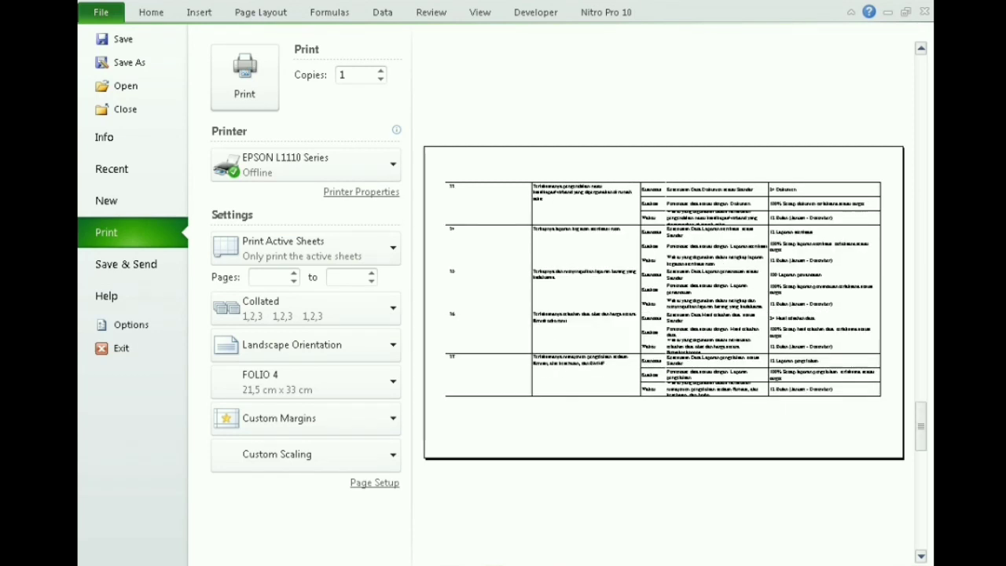
pyautogui.scroll(-2, 664, 302)
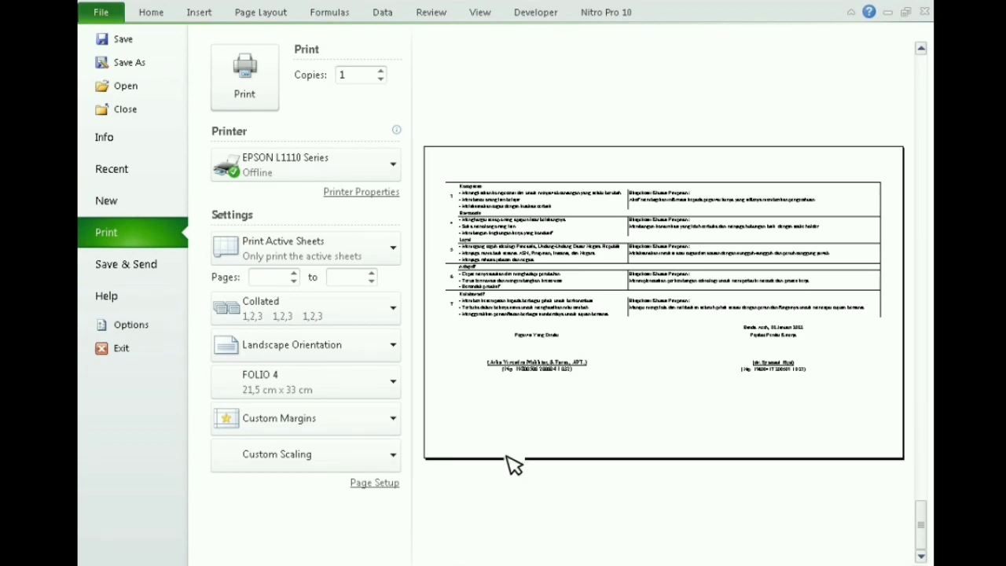
pyautogui.press('Escape')
# Increase the heights of rows 96 and 93 to fit their three-line Waktu indicator texts.
pyautogui.moveTo(925, 244); pyautogui.dragTo(912, 188)
pyautogui.click(504, 335)
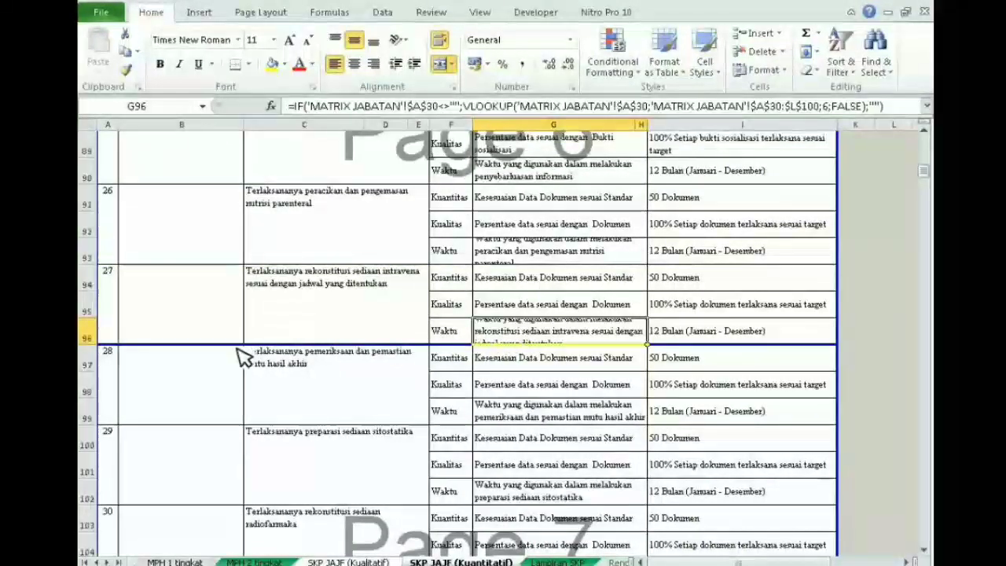
pyautogui.moveTo(94, 344); pyautogui.dragTo(101, 356)
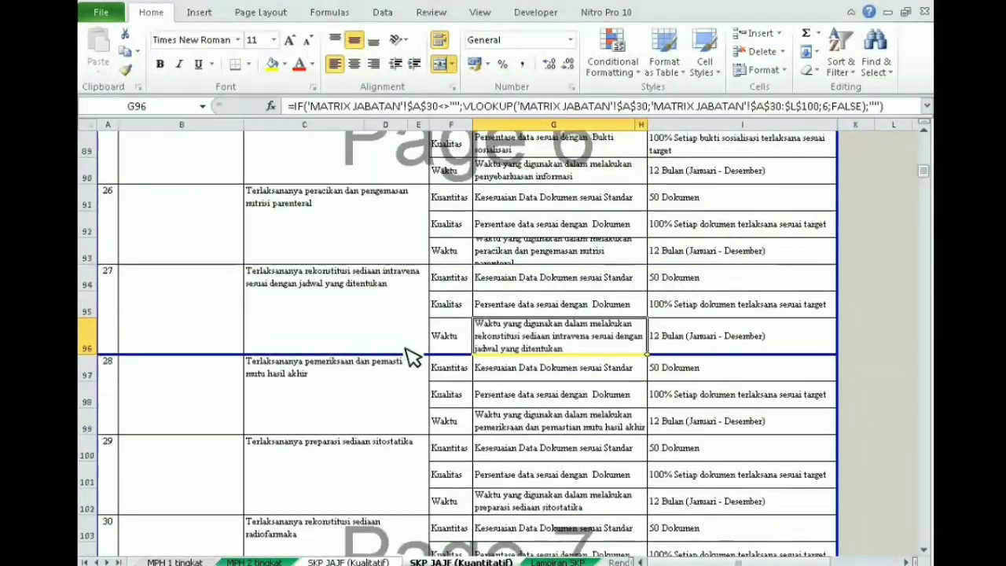
pyautogui.click(523, 252)
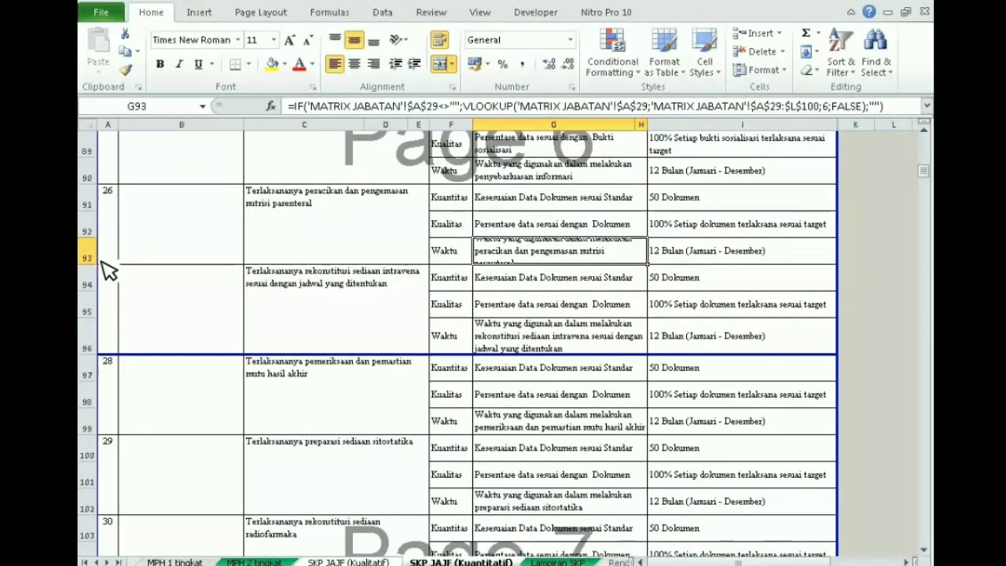
pyautogui.moveTo(102, 264); pyautogui.dragTo(103, 272)
pyautogui.click(602, 318)
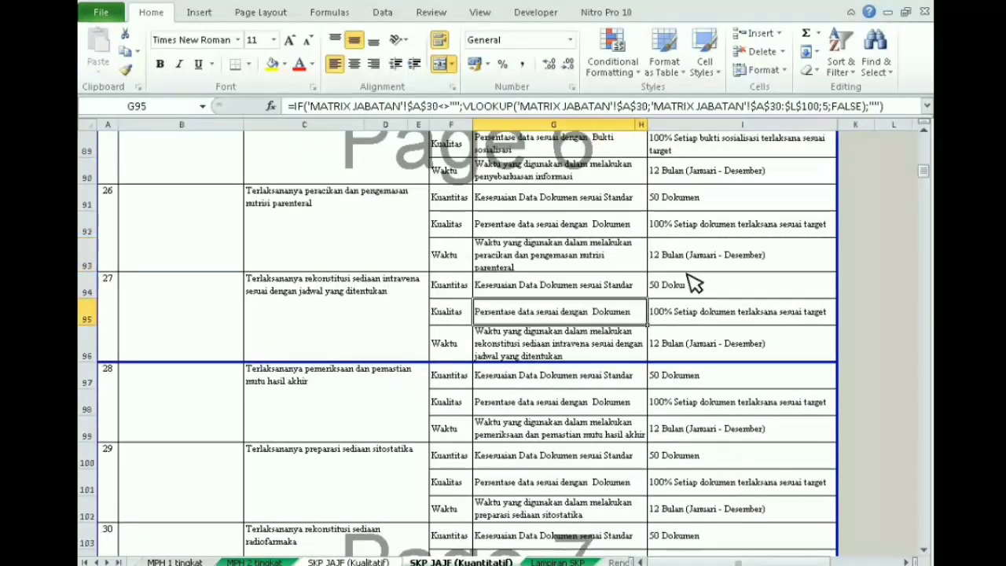
# Return to the MENU sheet and open LAMPIRAN SKP (61).
pyautogui.moveTo(925, 170); pyautogui.dragTo(928, 134)
pyautogui.hotkey('ctrl', 'Home')
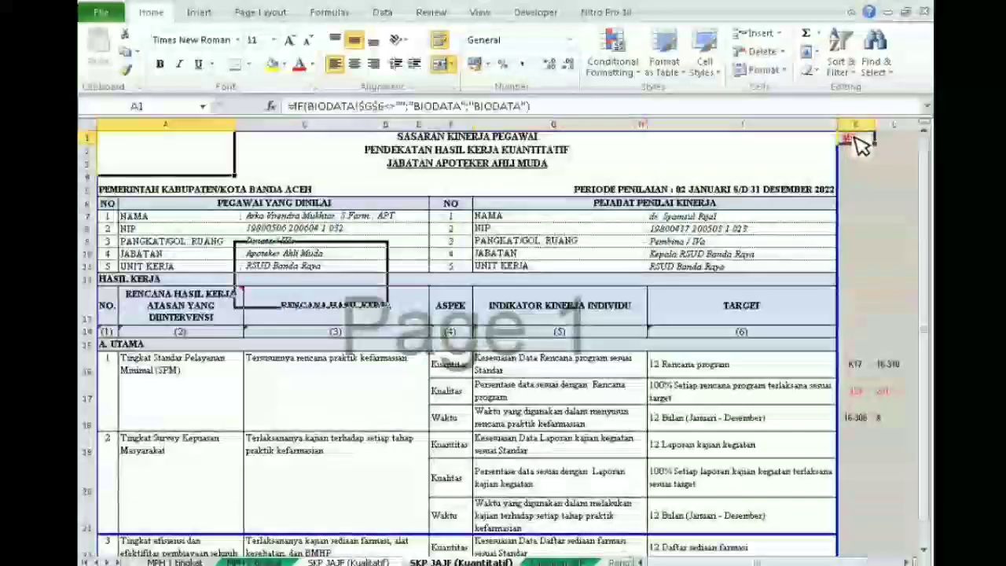
pyautogui.click(859, 138)
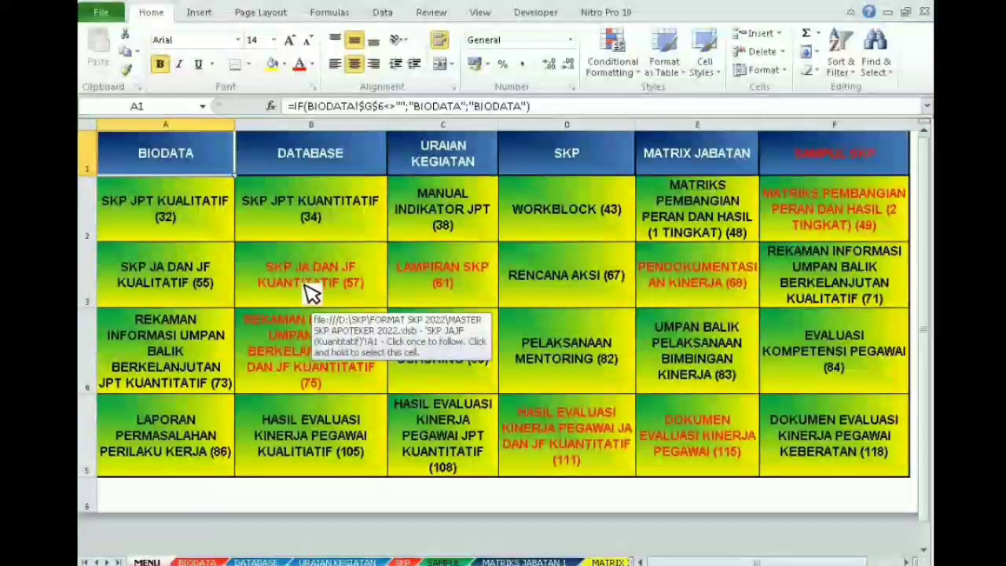
pyautogui.click(452, 287)
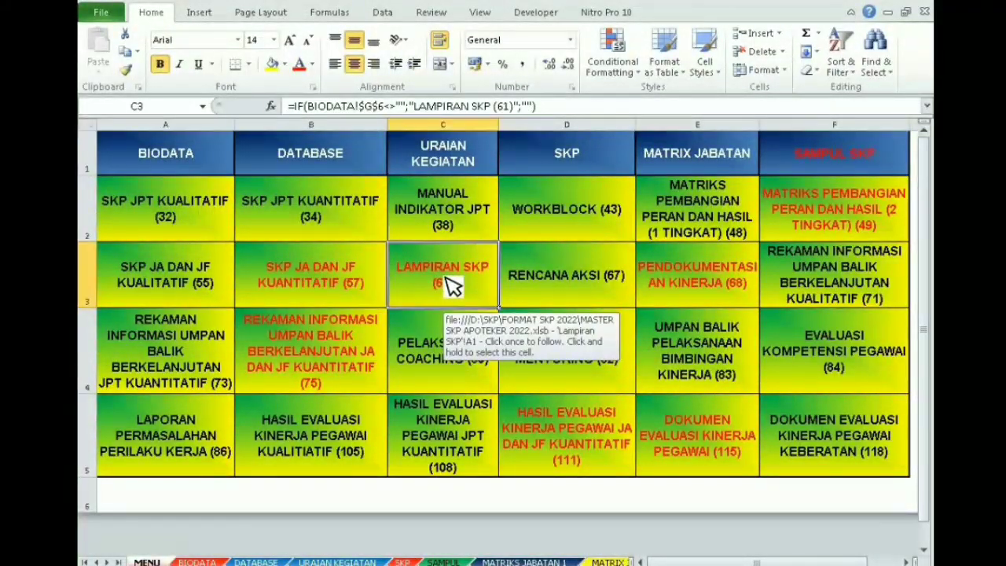
pyautogui.click(448, 284)
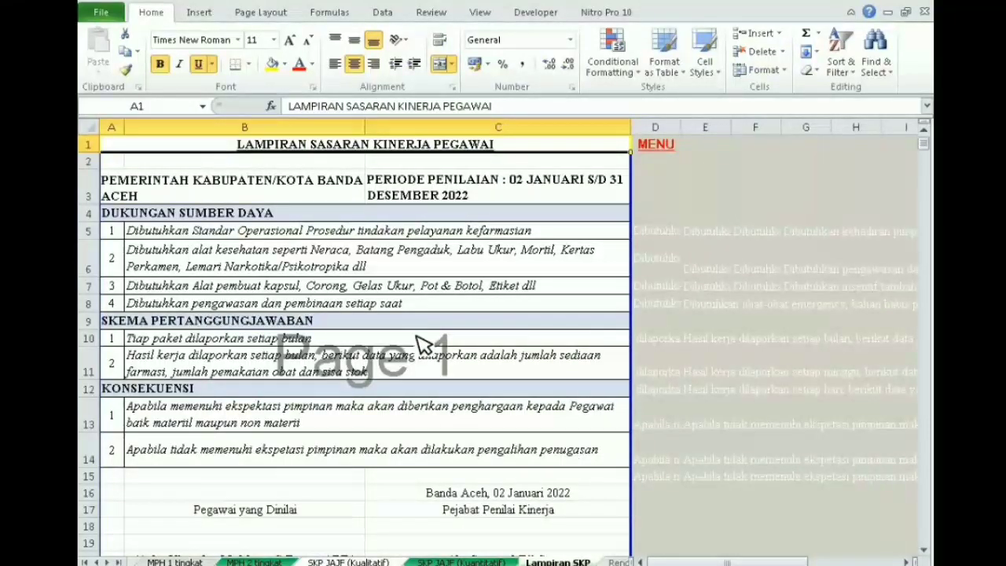
# Set the first DUKUNGAN SUMBER DAYA item in cell B5 to "Dibutuhkan tenaga dengan kemampuan tekhnis kefarmasian".
pyautogui.scroll(1, 315, 291)
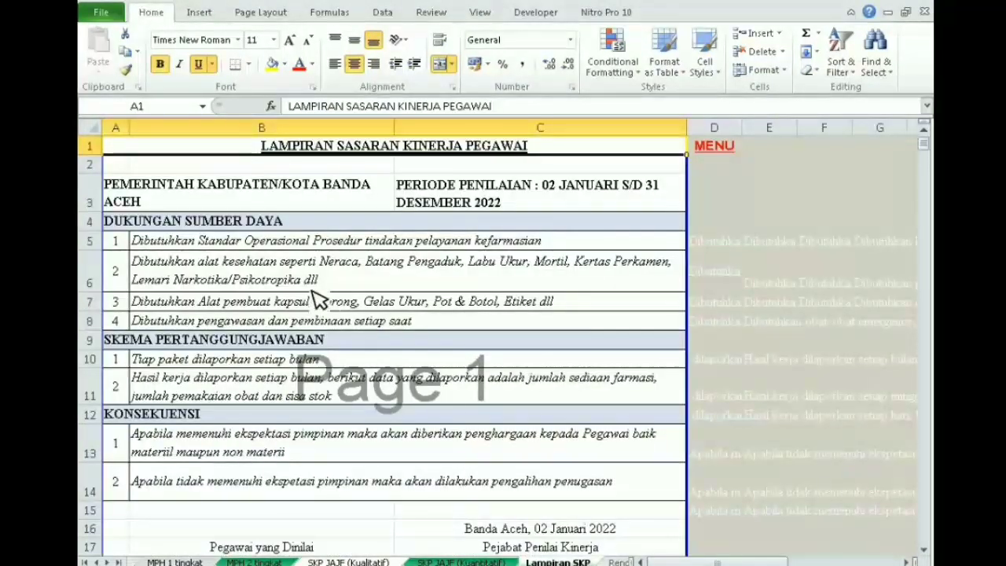
pyautogui.click(315, 279)
pyautogui.click(240, 227)
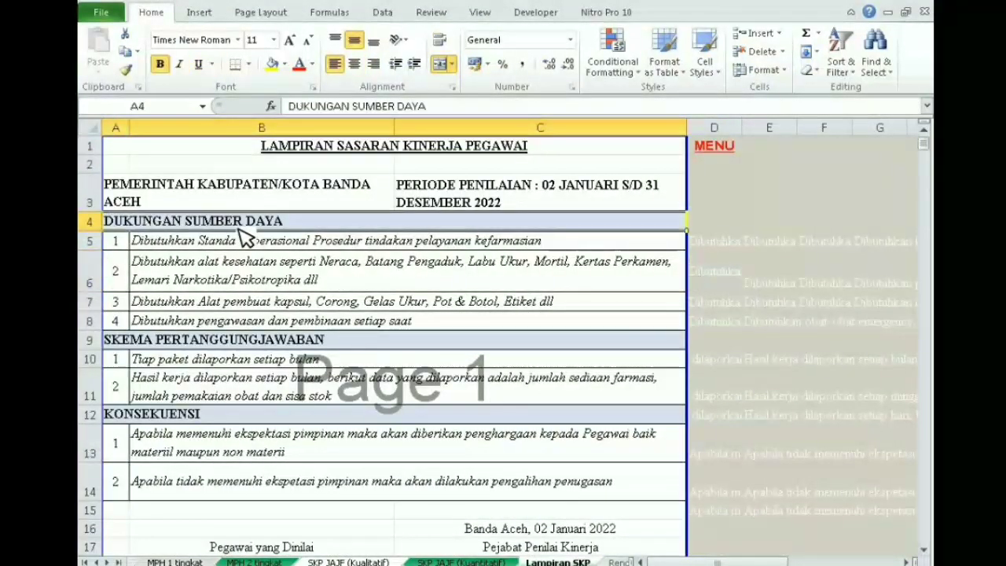
pyautogui.click(202, 240)
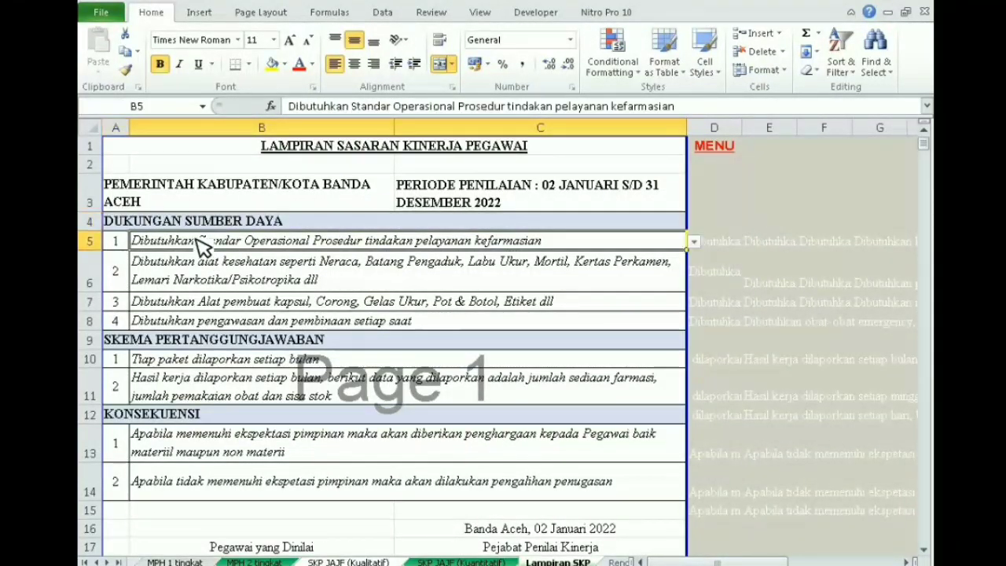
pyautogui.click(541, 266)
pyautogui.click(438, 246)
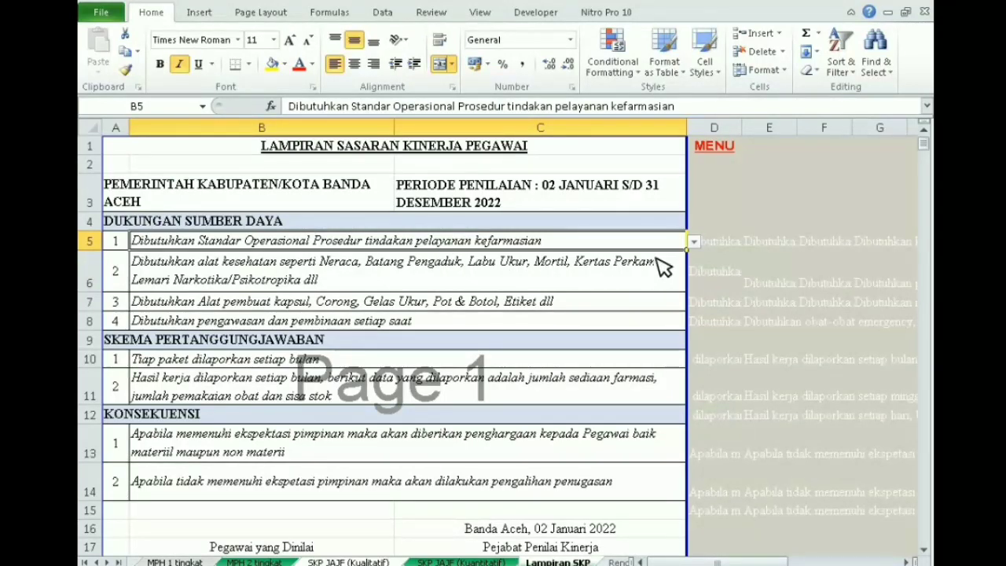
pyautogui.click(695, 242)
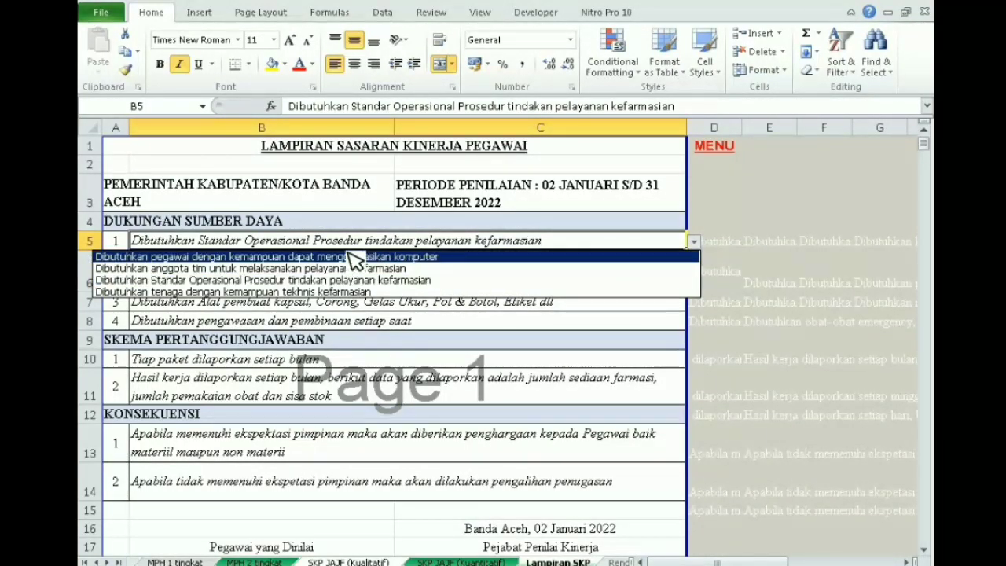
pyautogui.click(376, 292)
pyautogui.click(420, 302)
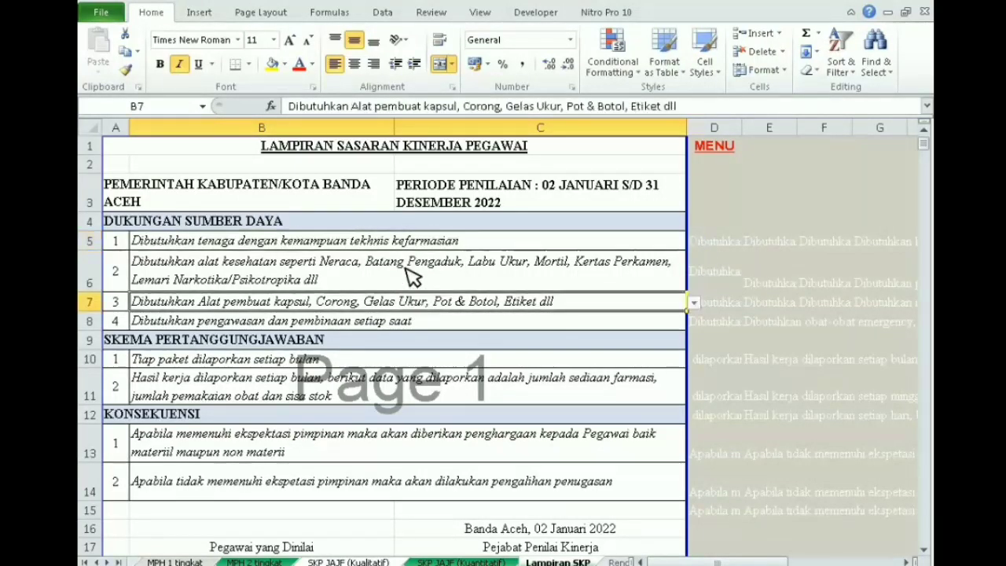
# Review the options offered for the first DUKUNGAN SUMBER DAYA item without choosing another one.
pyautogui.click(405, 244)
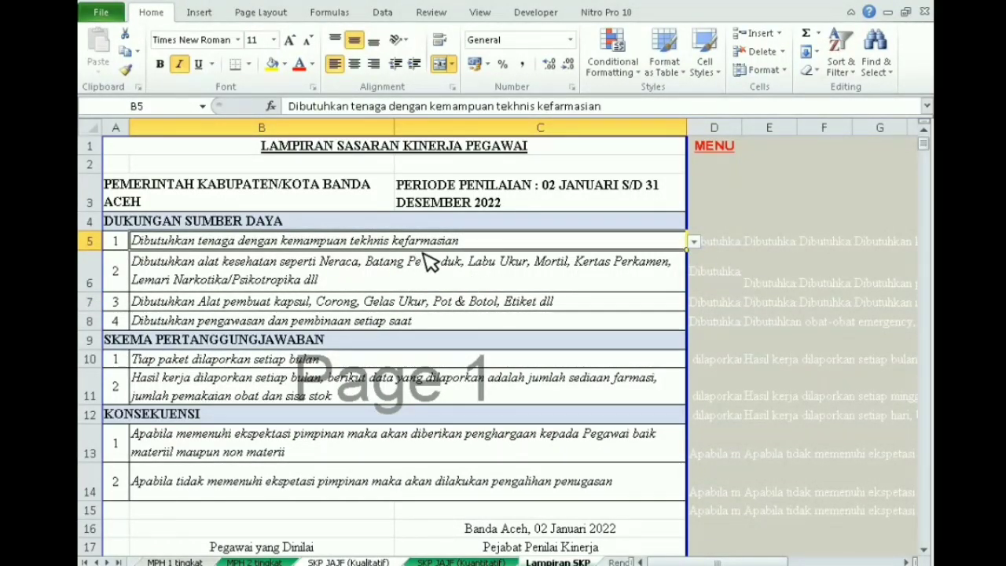
pyautogui.click(695, 242)
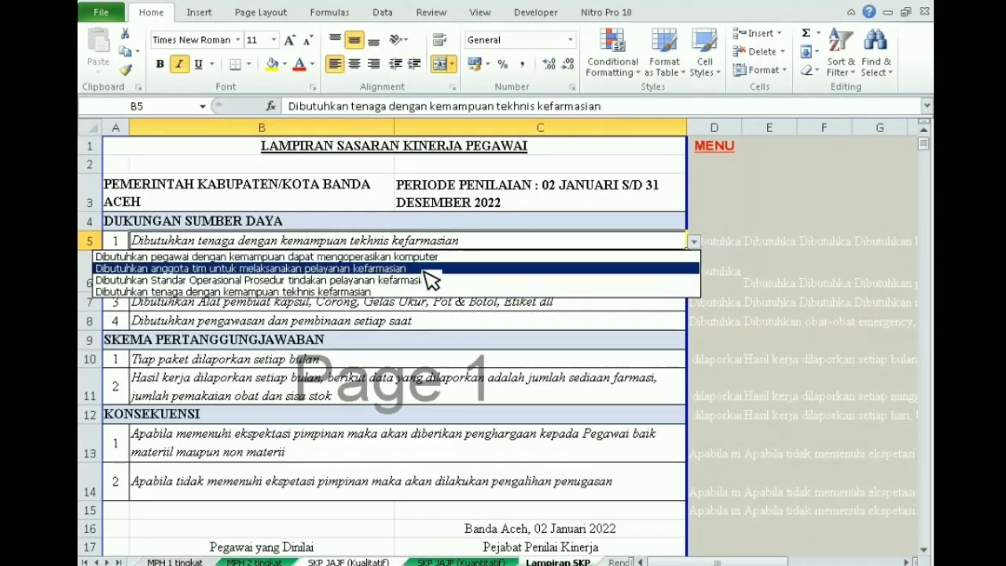
pyautogui.press('Escape')
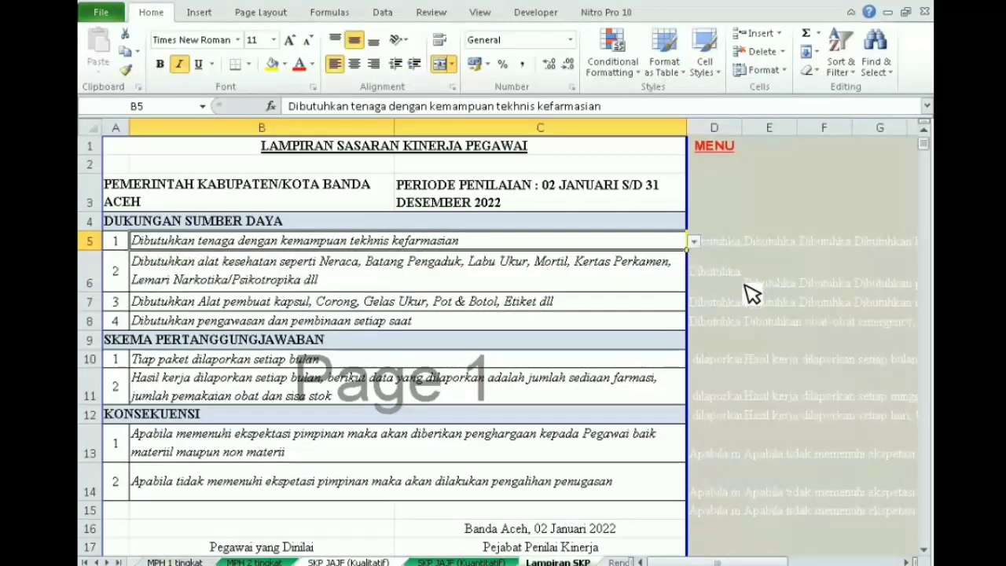
# Change the font color of the source texts in cells D5:G14 to red.
pyautogui.click(731, 248)
pyautogui.moveTo(730, 251); pyautogui.dragTo(856, 449)
pyautogui.click(489, 247)
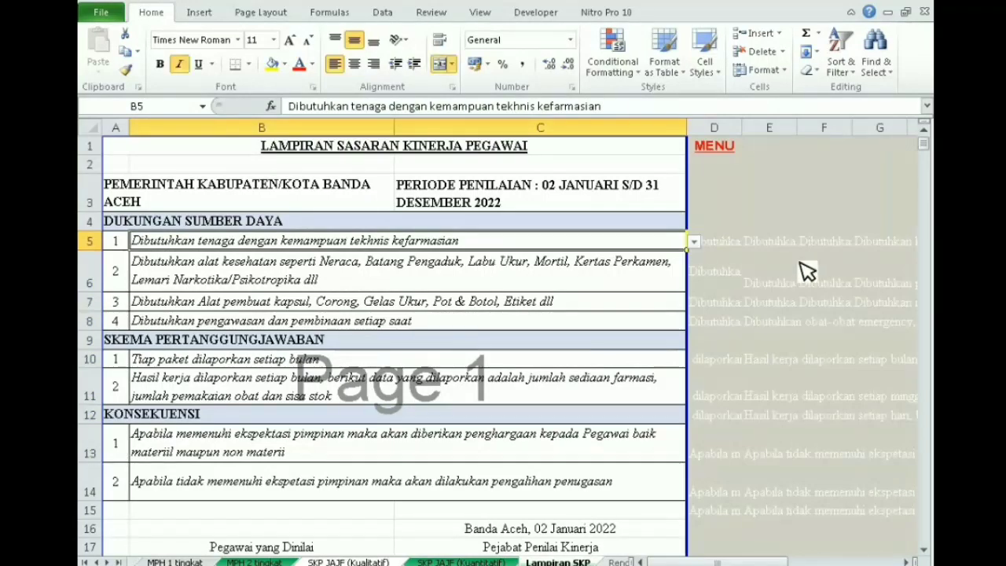
pyautogui.moveTo(725, 241); pyautogui.dragTo(881, 491)
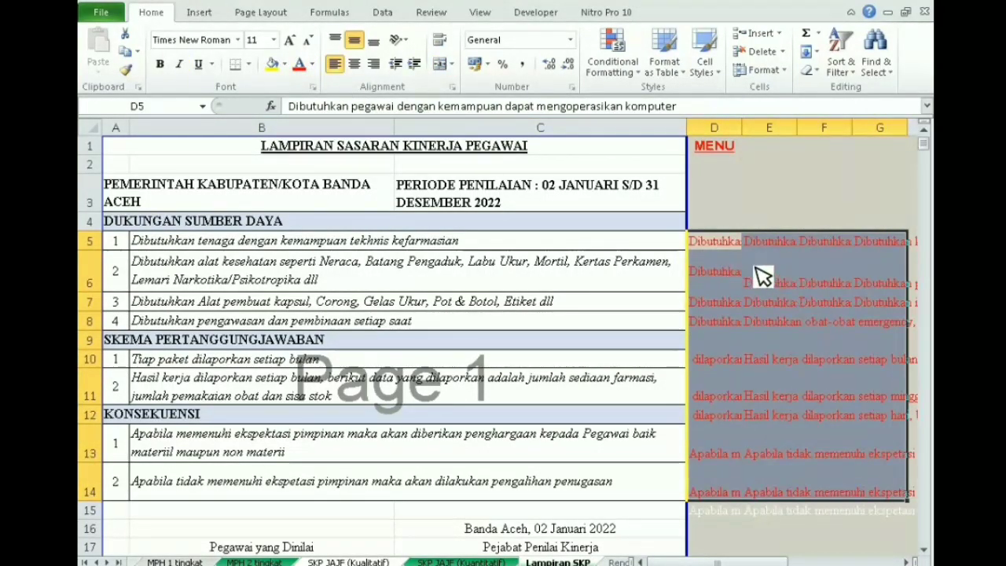
# Set the first DUKUNGAN SUMBER DAYA item in cell B5 to "Dibutuhkan pegawai dengan kemampuan dapat mengoperasikan komputer".
pyautogui.click(512, 244)
pyautogui.click(694, 242)
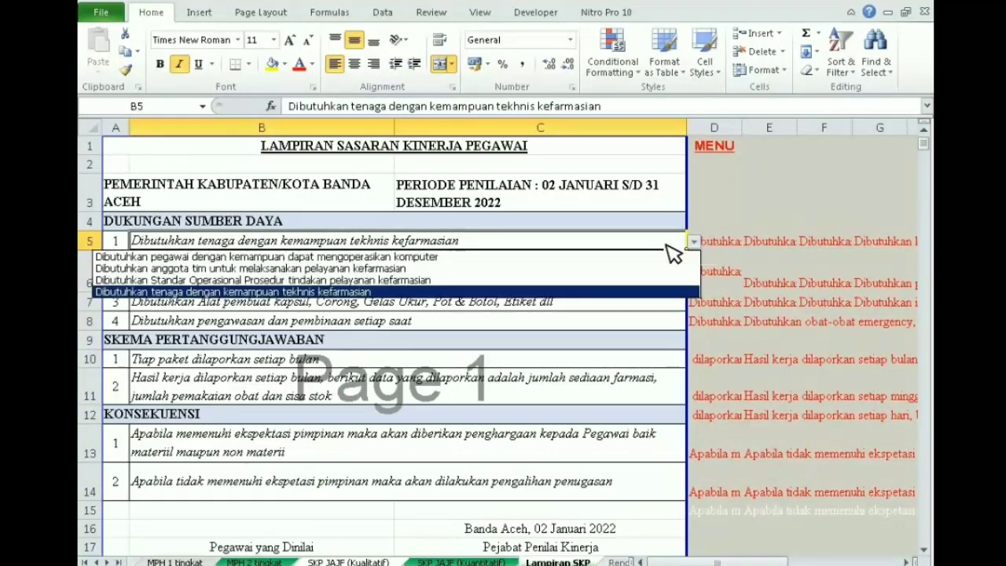
pyautogui.click(202, 258)
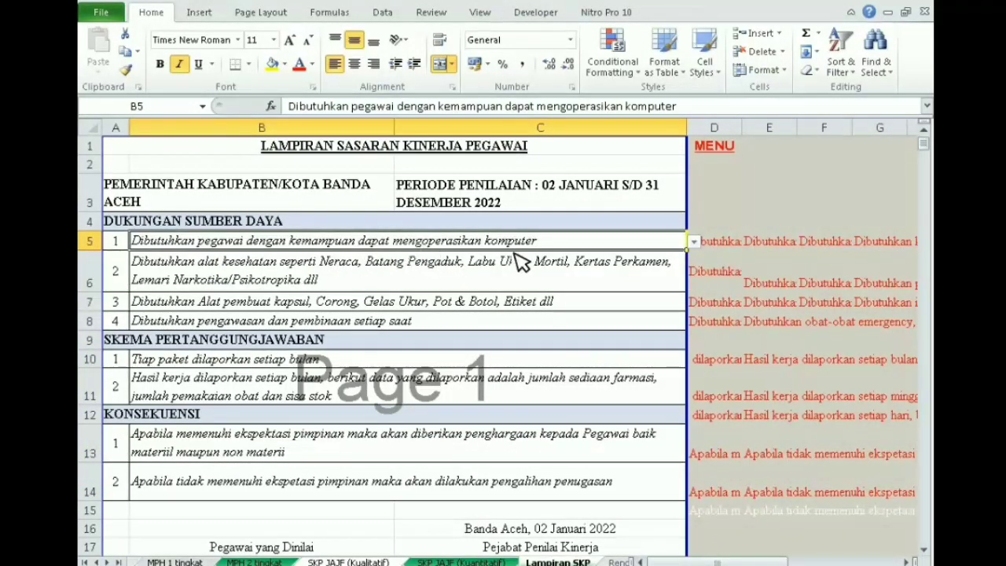
pyautogui.click(578, 285)
# Examine the source texts in D5:D8, E5:E8 and F5:F7 against items 1 to 3, and the options offered in B5.
pyautogui.click(717, 243)
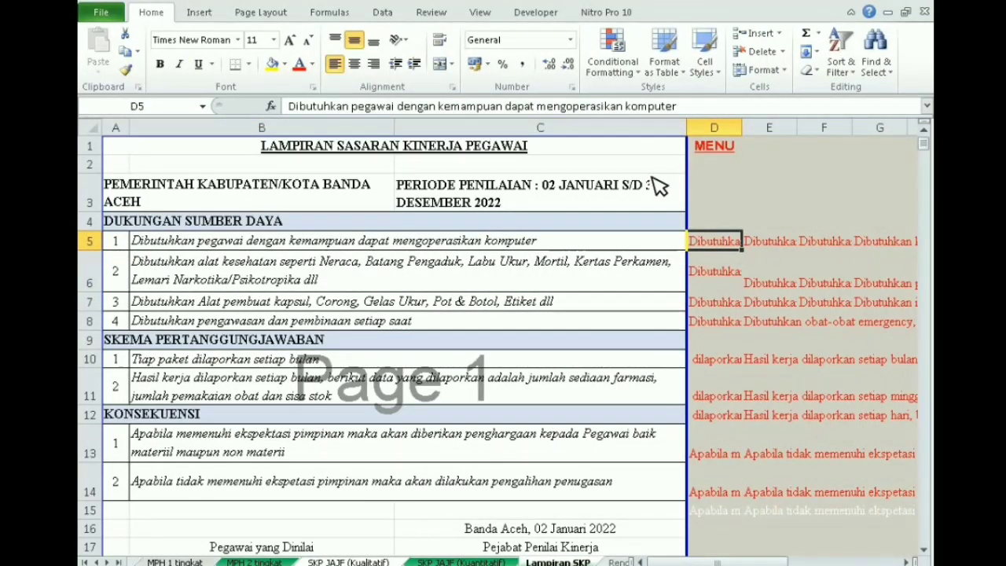
pyautogui.moveTo(718, 246); pyautogui.dragTo(725, 325)
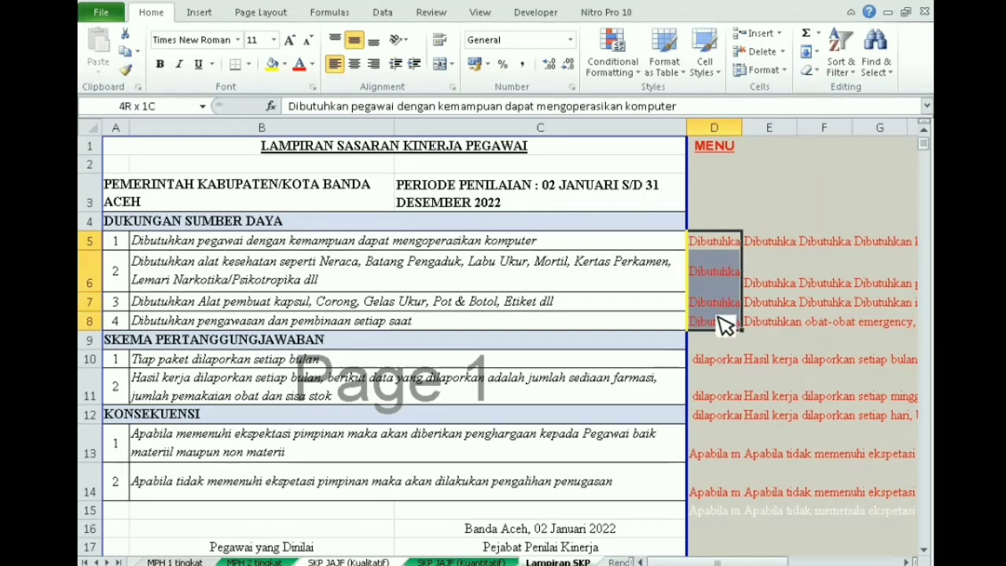
pyautogui.click(483, 275)
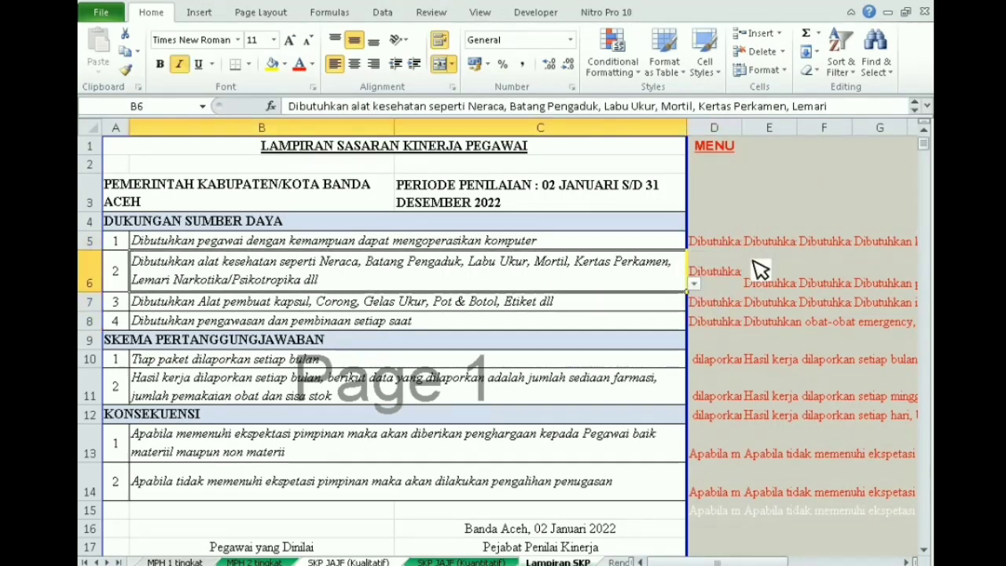
pyautogui.moveTo(767, 244); pyautogui.dragTo(773, 324)
pyautogui.click(334, 302)
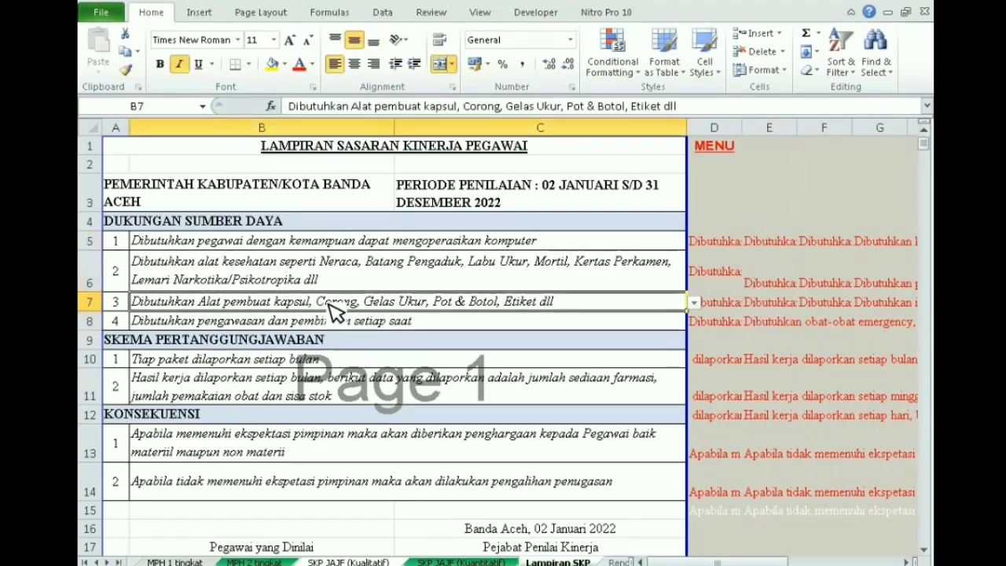
pyautogui.moveTo(818, 243); pyautogui.dragTo(832, 312)
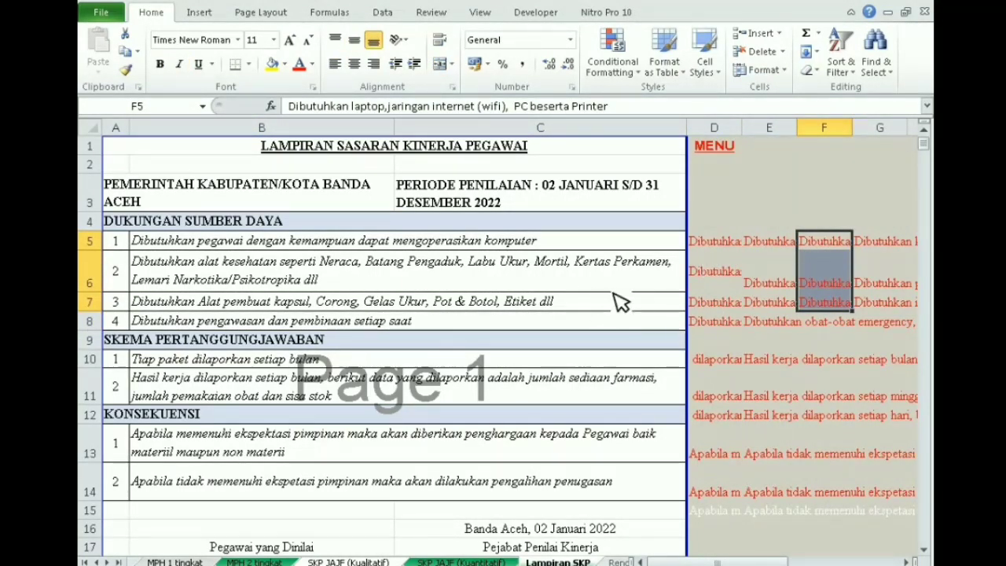
pyautogui.click(582, 248)
pyautogui.click(695, 243)
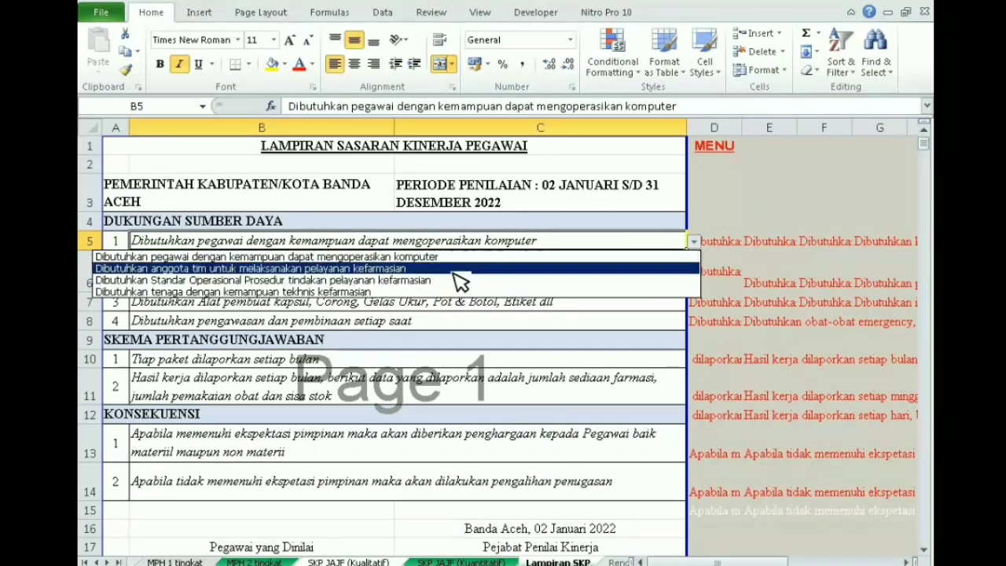
pyautogui.click(542, 339)
# Set the second DUKUNGAN SUMBER DAYA item in B6 to "Dibutuhkan printer lazer jet warna" and reduce row 6 to one line of text.
pyautogui.click(500, 288)
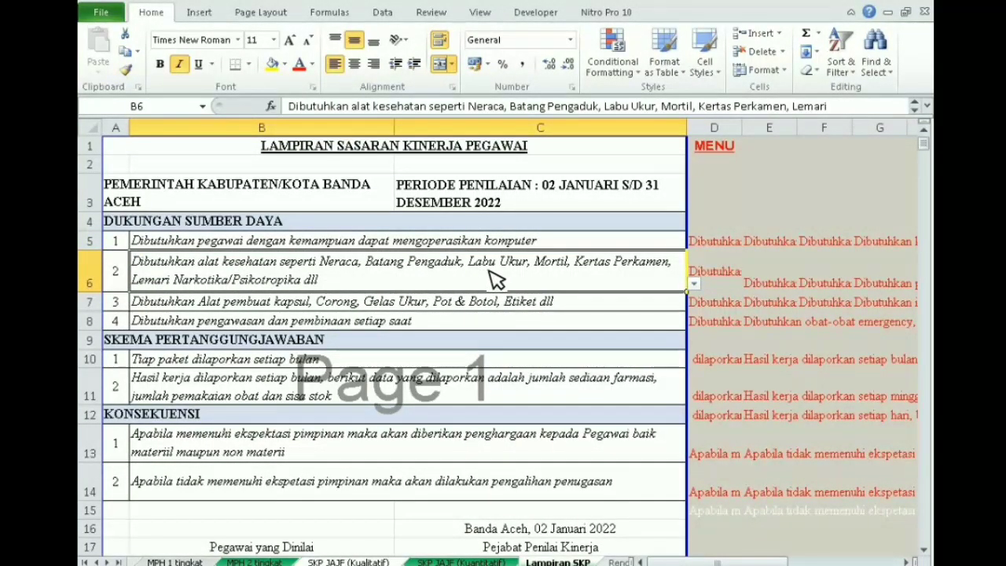
pyautogui.click(694, 285)
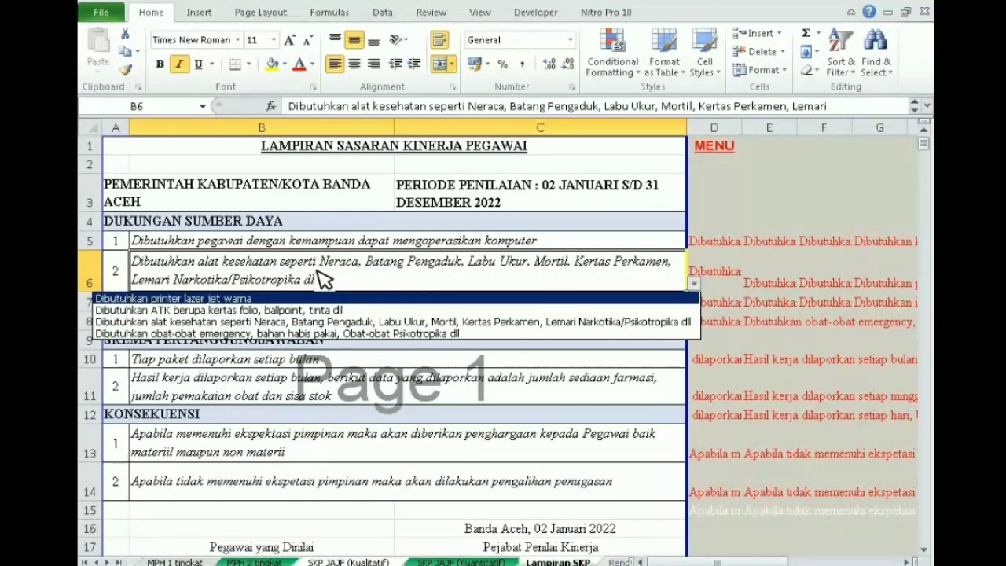
pyautogui.click(185, 299)
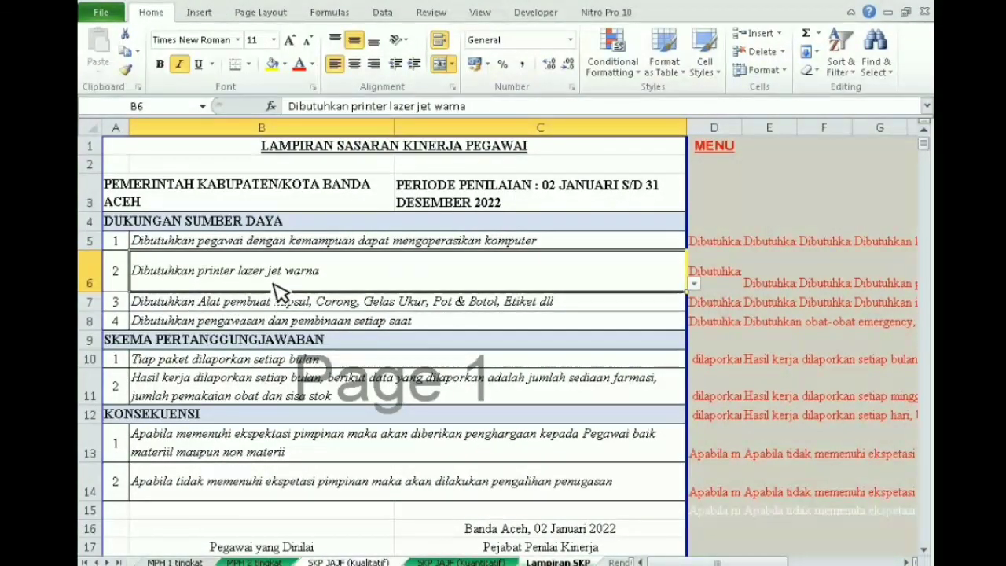
pyautogui.click(551, 324)
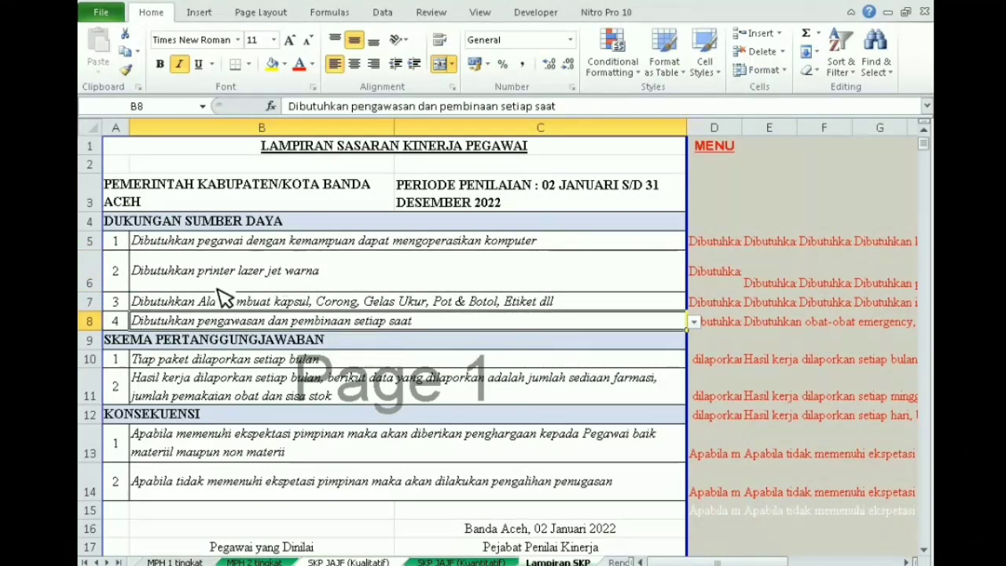
pyautogui.click(216, 276)
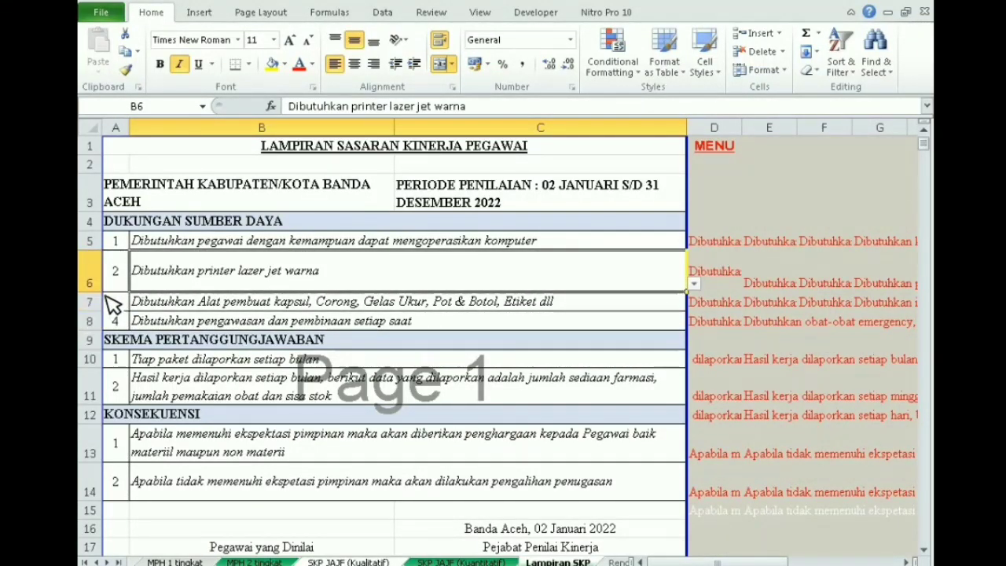
pyautogui.moveTo(90, 293)
pyautogui.mouseDown()
pyautogui.moveTo(88, 263)
pyautogui.moveTo(92, 273)
pyautogui.mouseUp()
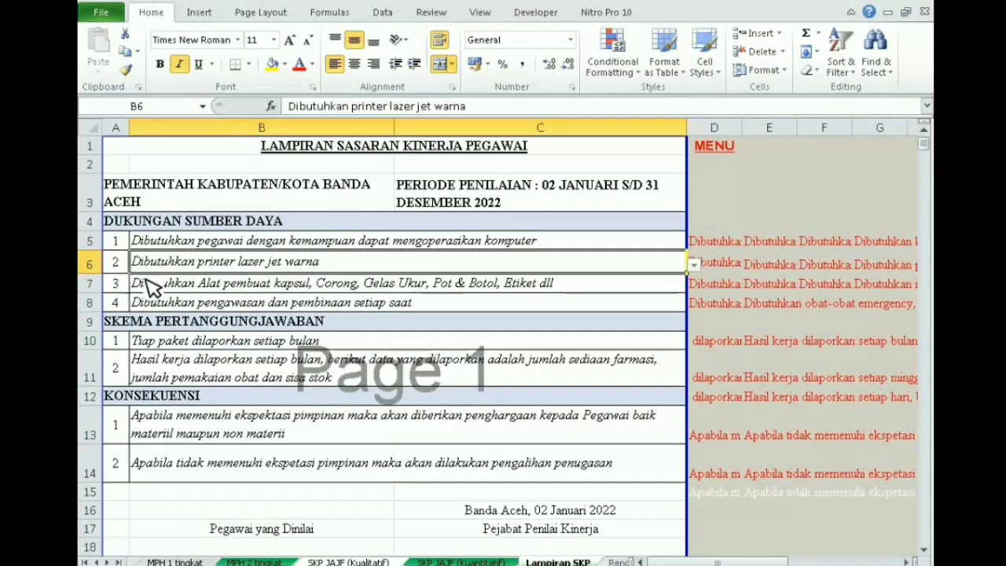
pyautogui.click(298, 328)
# Set cell B6 to the option beginning "Dibutuhkan alat kesehatan seperti Neraca, Batang Pengaduk" and enlarge row 6 to fit two lines of text.
pyautogui.click(621, 268)
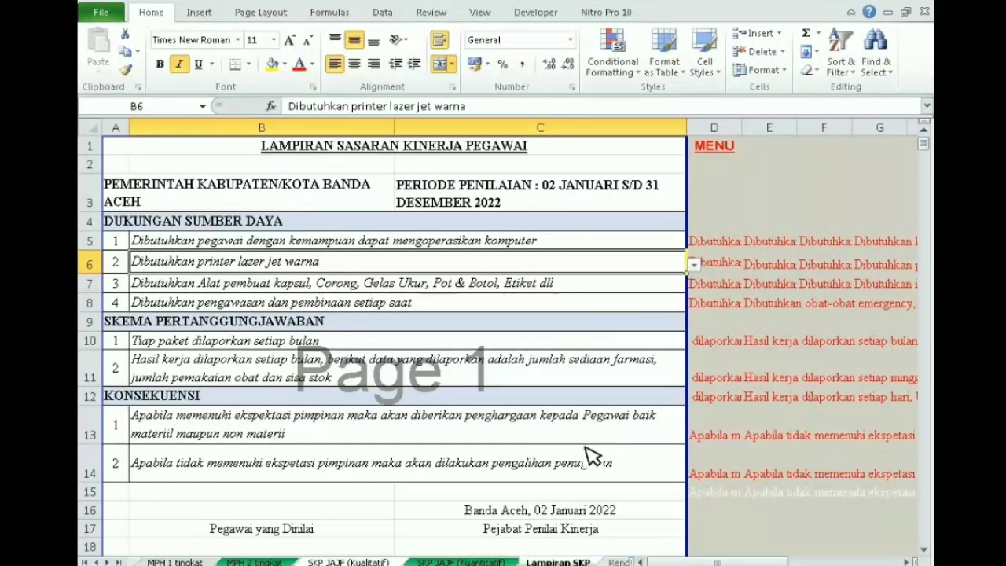
pyautogui.click(694, 268)
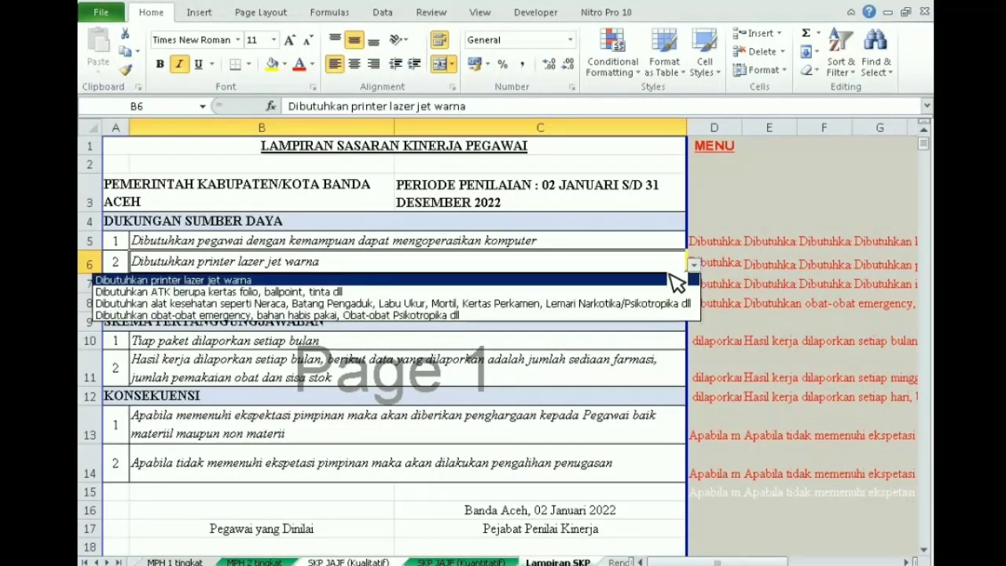
pyautogui.click(443, 308)
pyautogui.moveTo(96, 273); pyautogui.dragTo(99, 290)
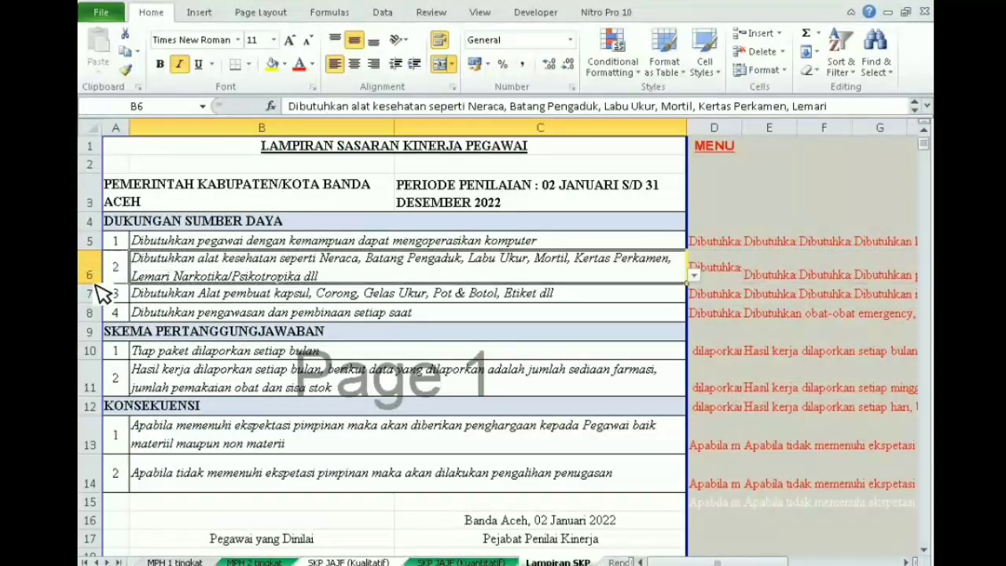
pyautogui.click(353, 353)
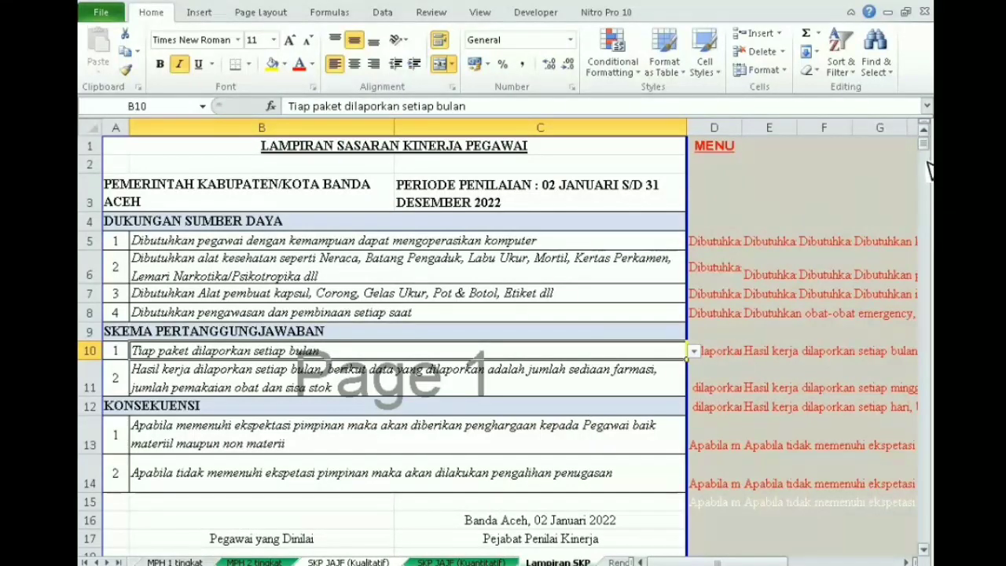
# Check the print preview of the Lampiran SKP sheet and return to the worksheet without printing.
pyautogui.moveTo(926, 143); pyautogui.dragTo(926, 140)
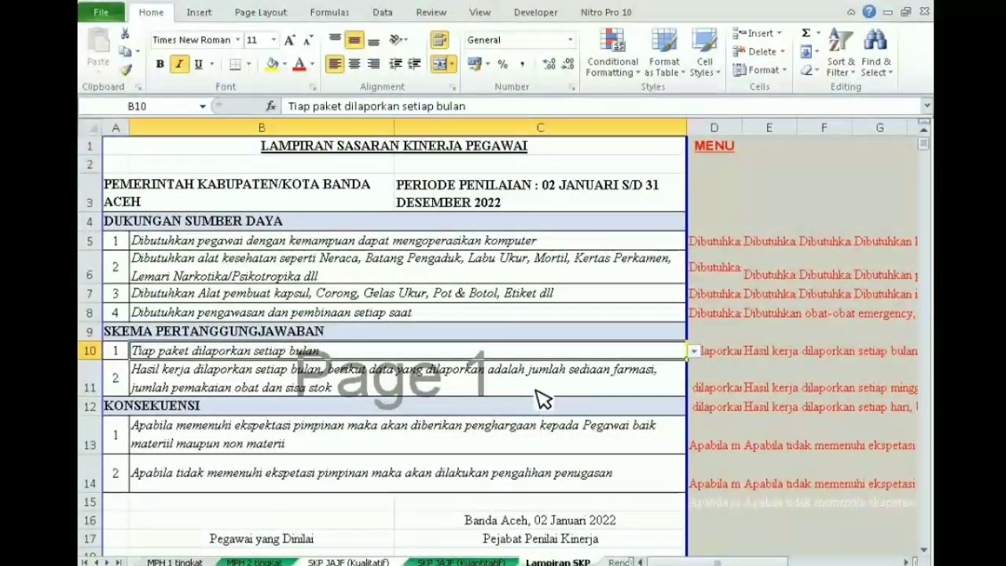
pyautogui.hotkey('ctrl', 'p')
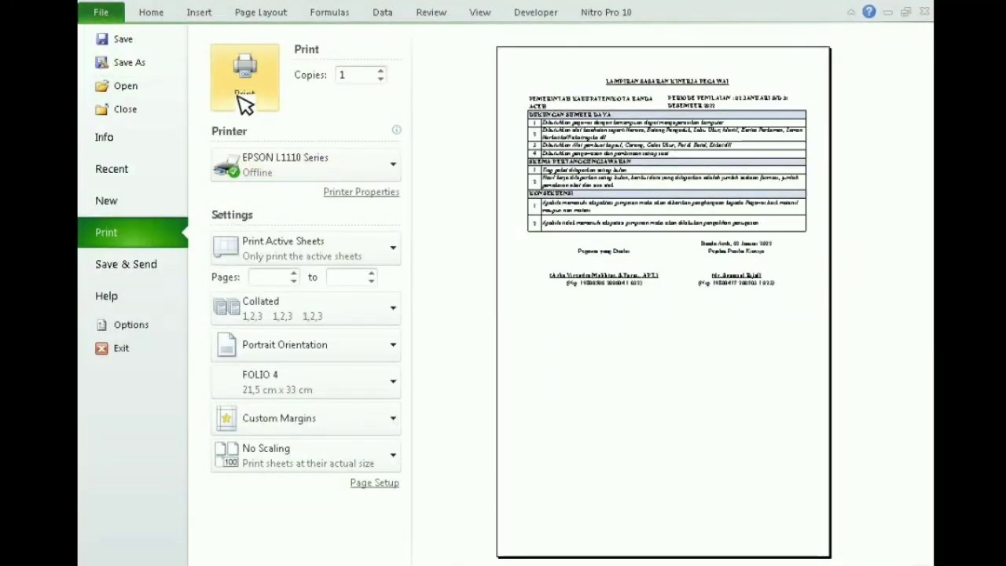
pyautogui.press('Escape')
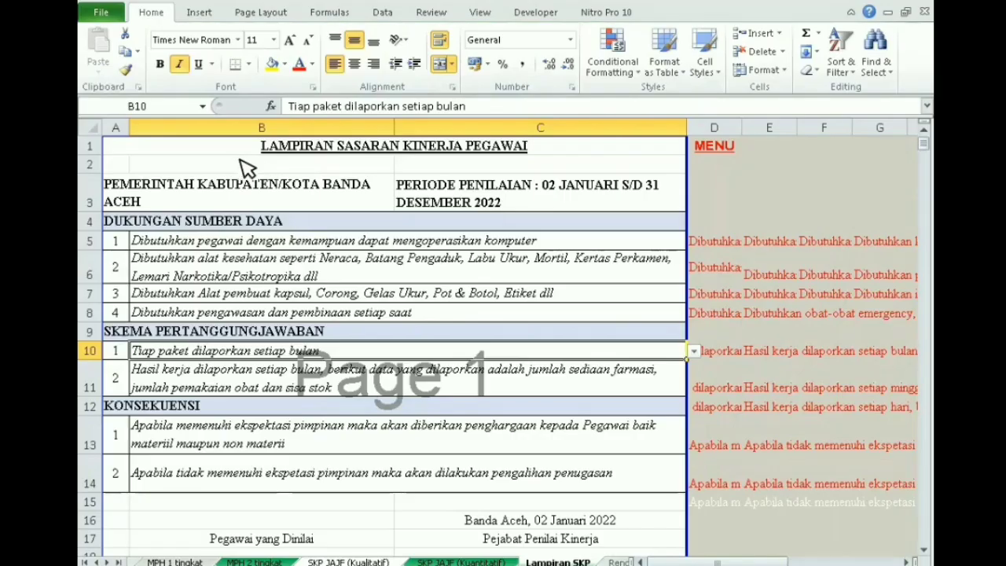
# Return to the MENU sheet and open PENDOKUMENTASIAN KINERJA (68).
pyautogui.click(718, 154)
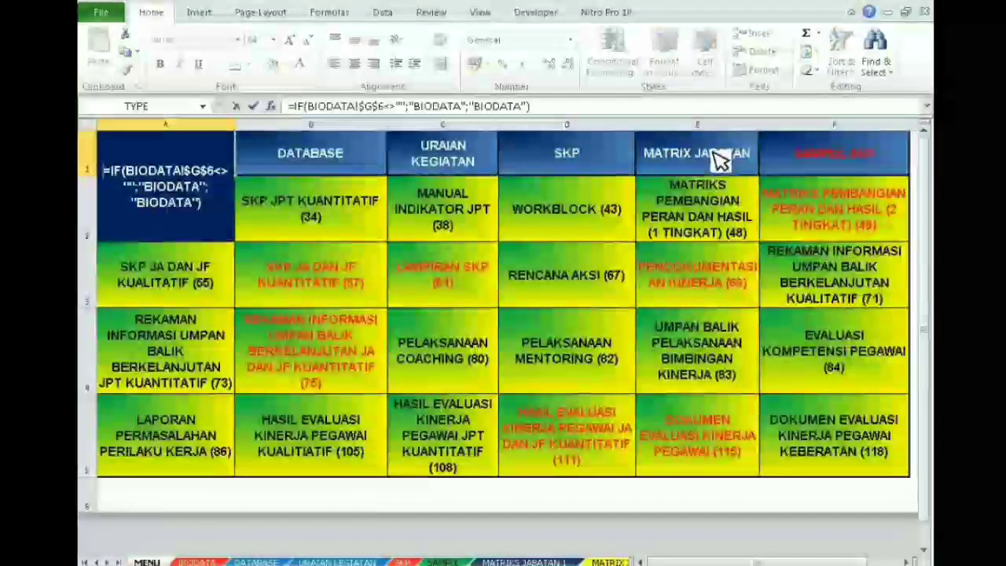
pyautogui.write('=')
pyautogui.click(718, 289)
pyautogui.press('Escape')
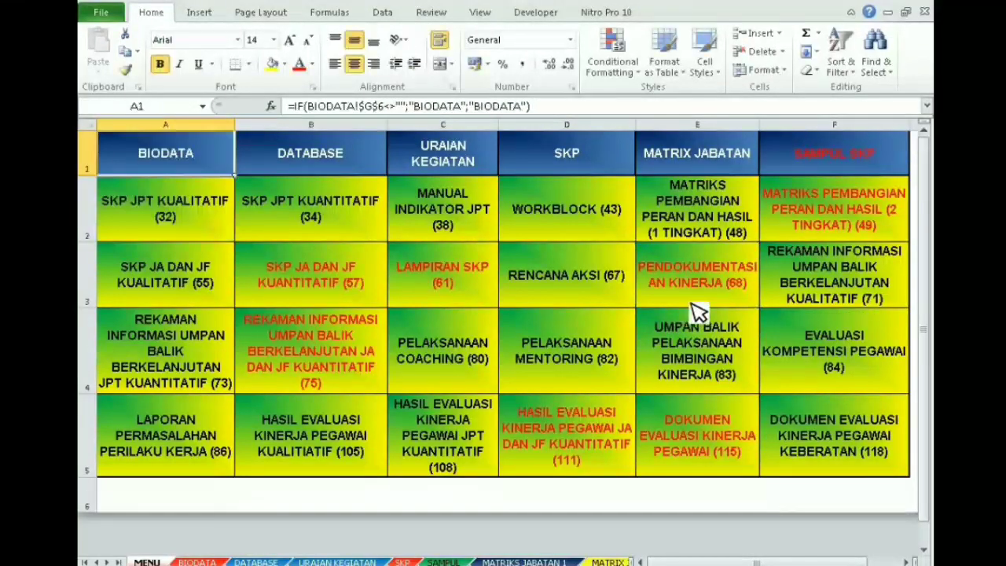
pyautogui.click(703, 285)
pyautogui.click(703, 285)
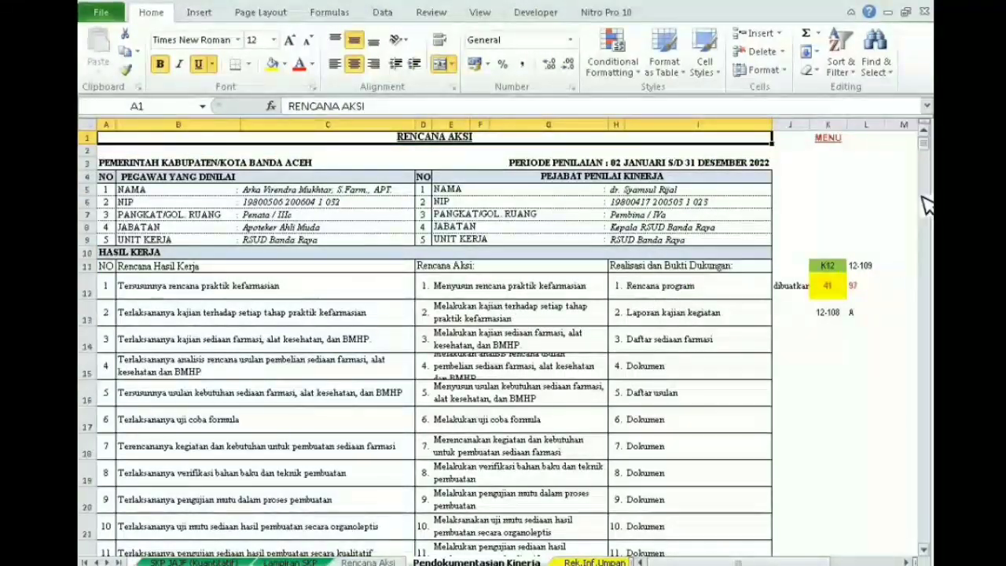
# Increase the height of the cramped rows from row 33 (item 22) down through item 41 to the two-line height used above.
pyautogui.moveTo(931, 155); pyautogui.dragTo(923, 164)
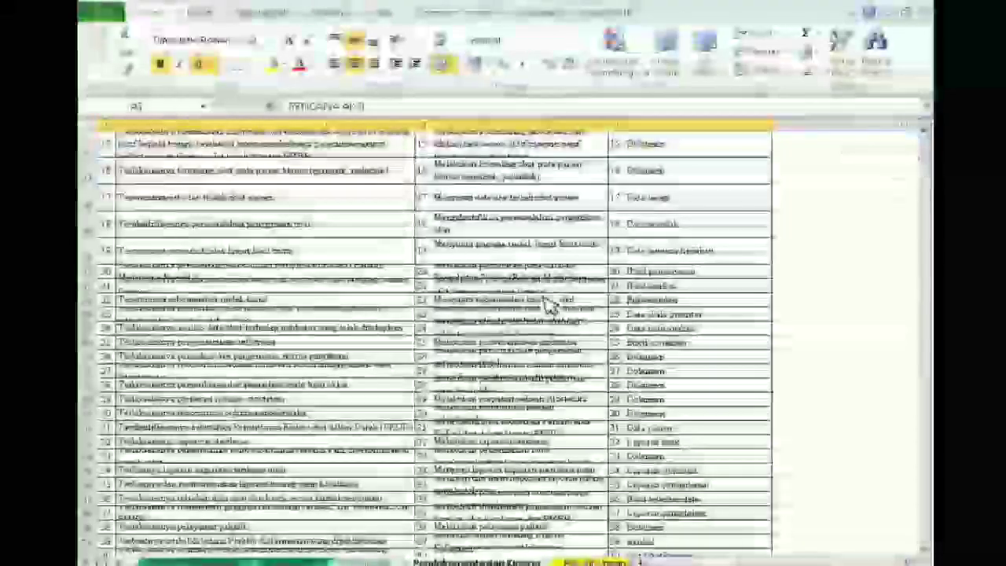
pyautogui.moveTo(488, 313); pyautogui.dragTo(511, 554)
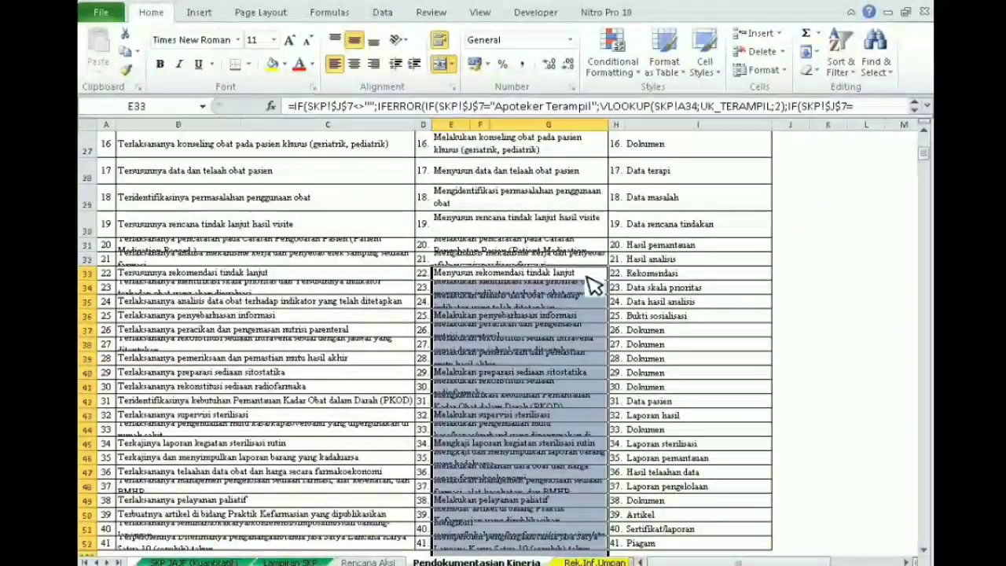
pyautogui.click(761, 70)
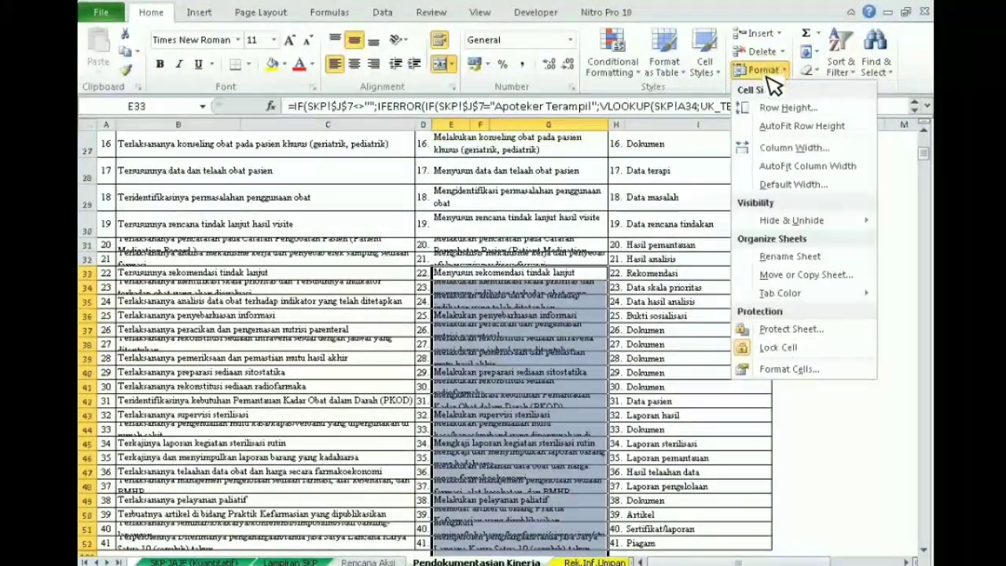
pyautogui.click(782, 109)
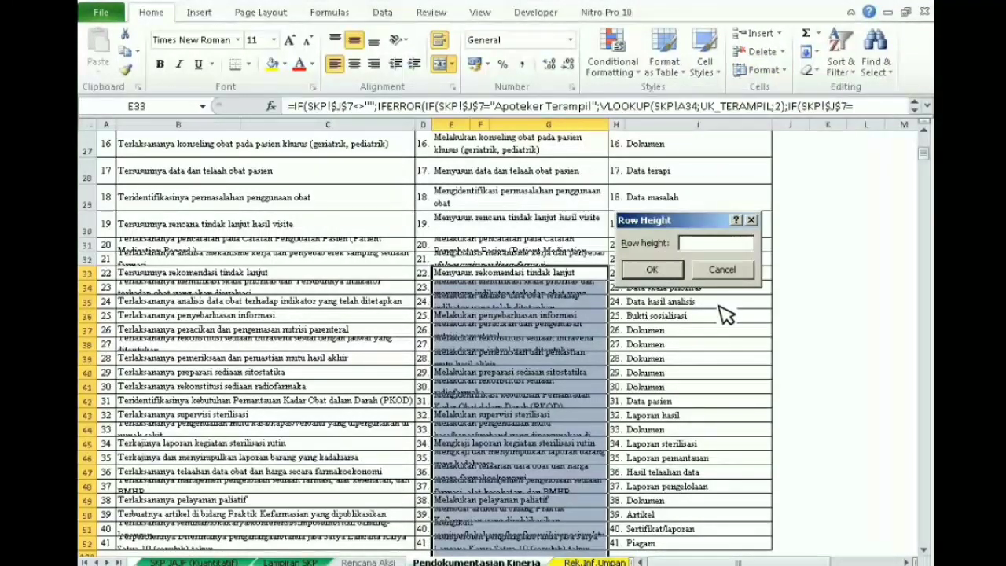
pyautogui.press('Return')
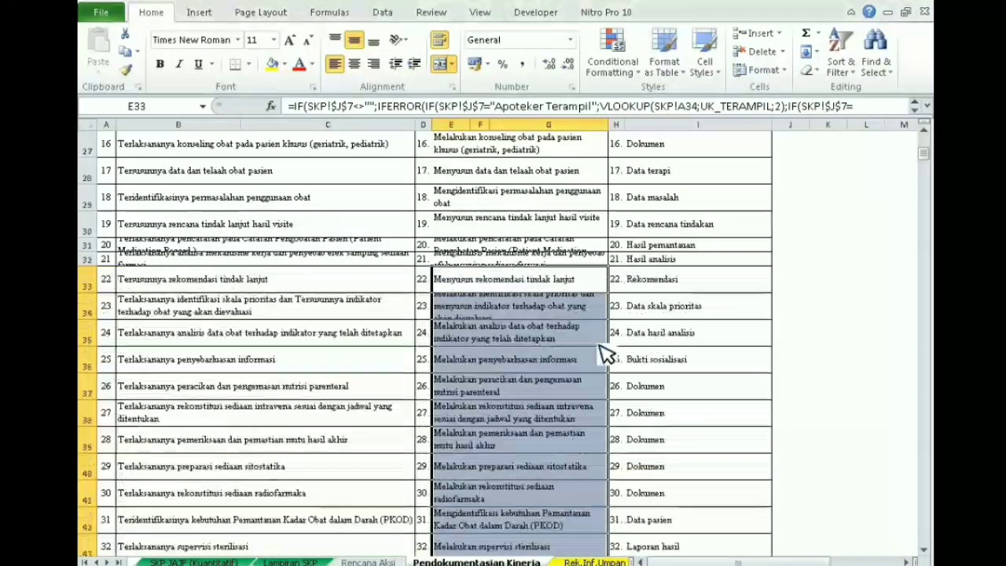
pyautogui.moveTo(543, 333); pyautogui.dragTo(546, 335)
# Increase the height of rows 31 and 32 to match the other item rows, and enlarge row 34 to fit three lines.
pyautogui.moveTo(468, 245); pyautogui.dragTo(461, 258)
pyautogui.click(761, 70)
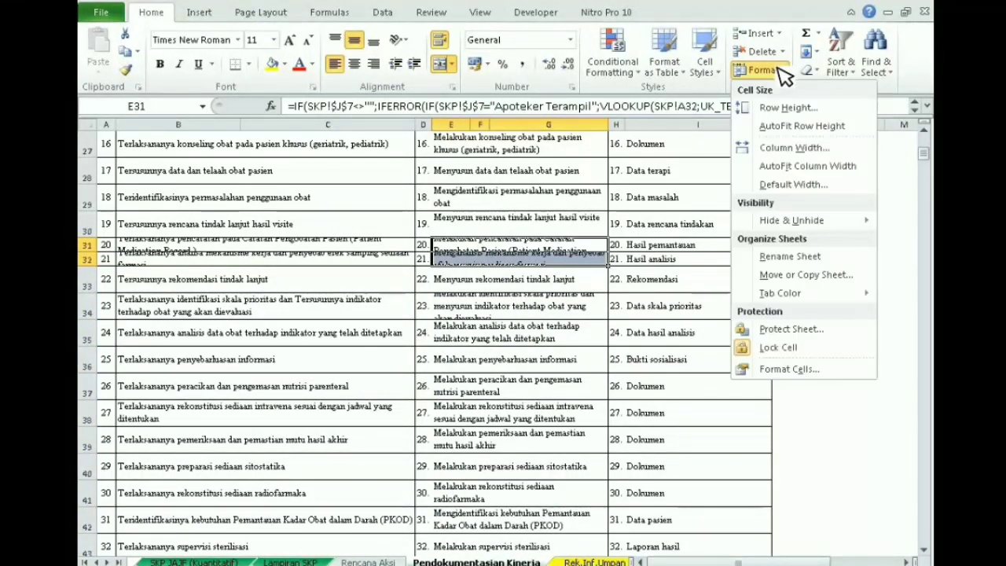
pyautogui.click(784, 108)
pyautogui.press('Return')
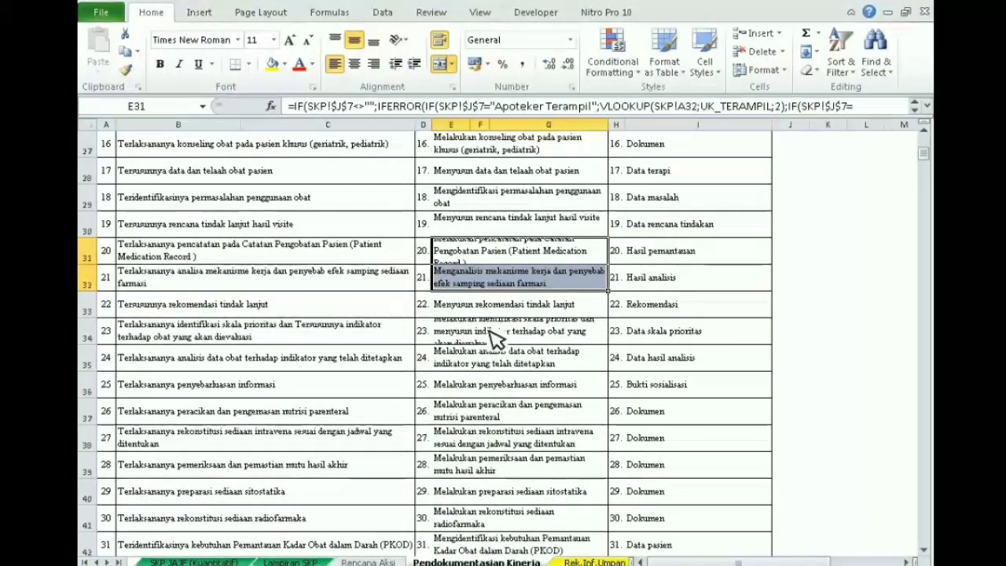
pyautogui.click(489, 334)
pyautogui.moveTo(98, 346); pyautogui.dragTo(93, 358)
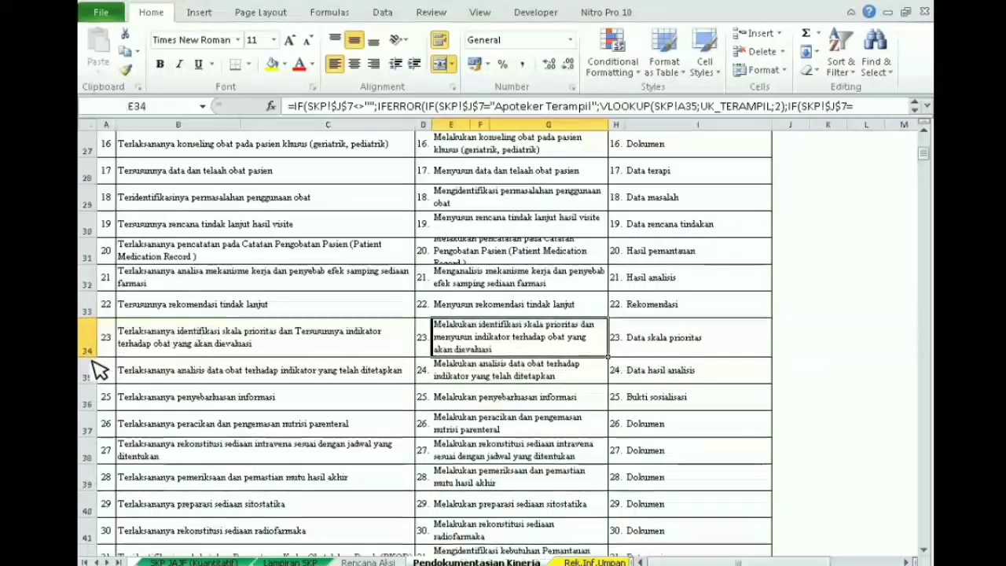
# Check the print preview of the Pendokumentasian Kinerja sheet for leftover empty rows and return to the worksheet.
pyautogui.click(511, 531)
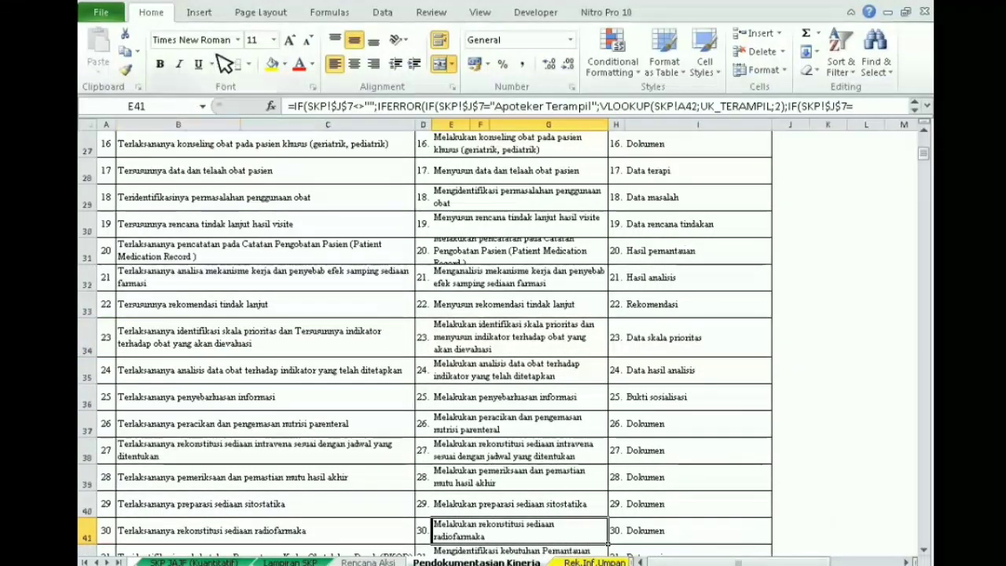
pyautogui.hotkey('ctrl', 'p')
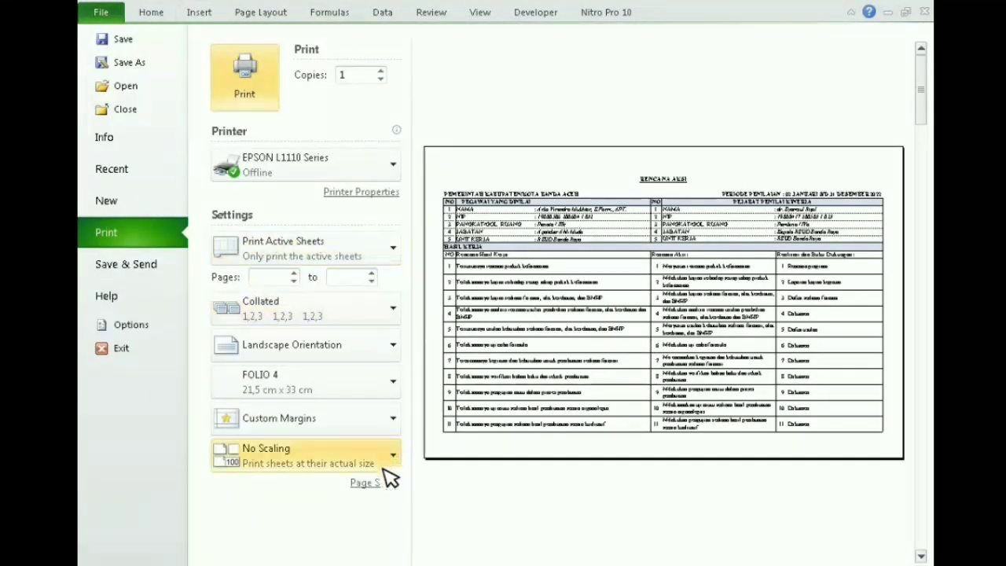
pyautogui.scroll(-3, 664, 303)
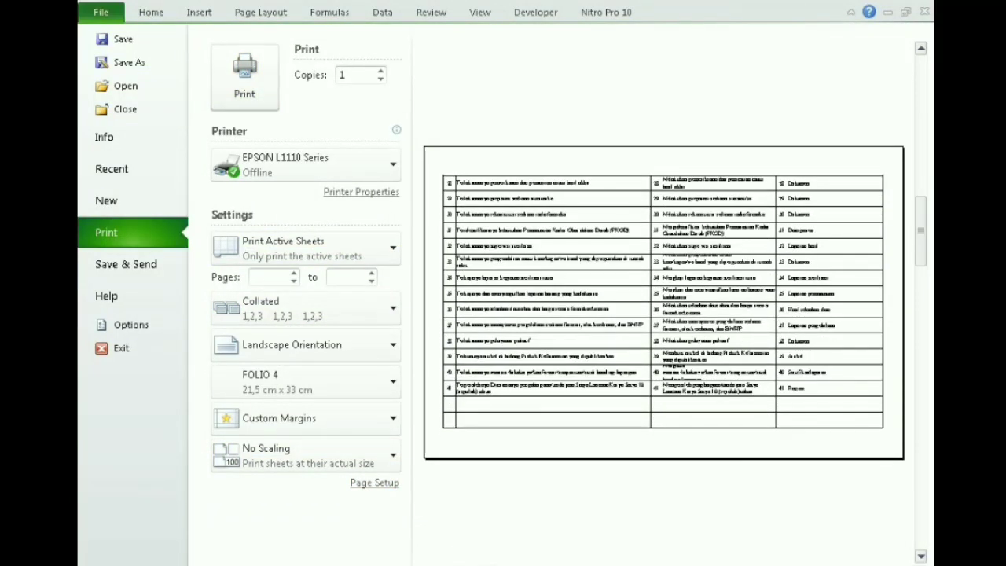
pyautogui.press('Escape')
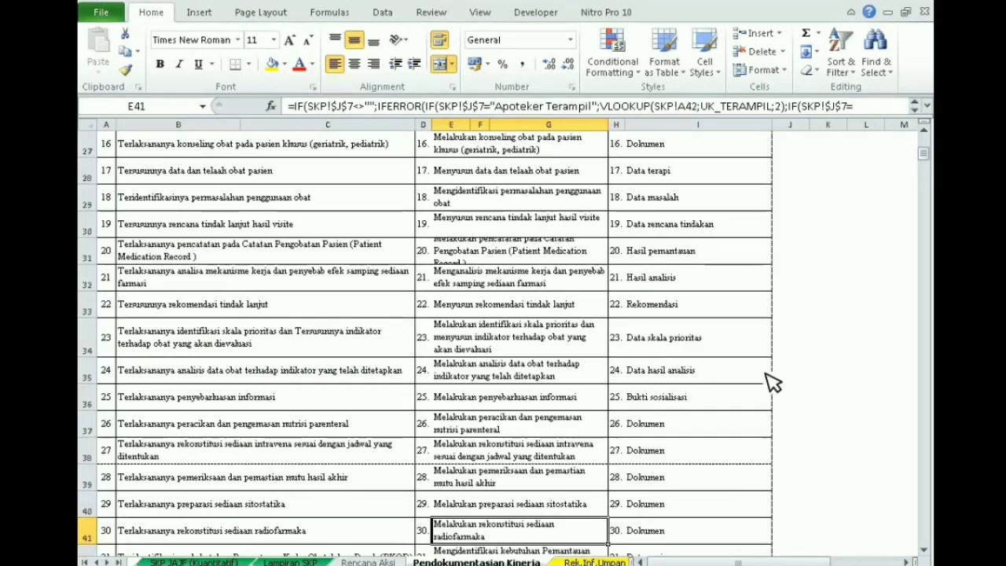
# Hide the empty rows 53 to 108 between item 41 and the signature block, and check the print preview's last pages.
pyautogui.moveTo(928, 154); pyautogui.dragTo(928, 168)
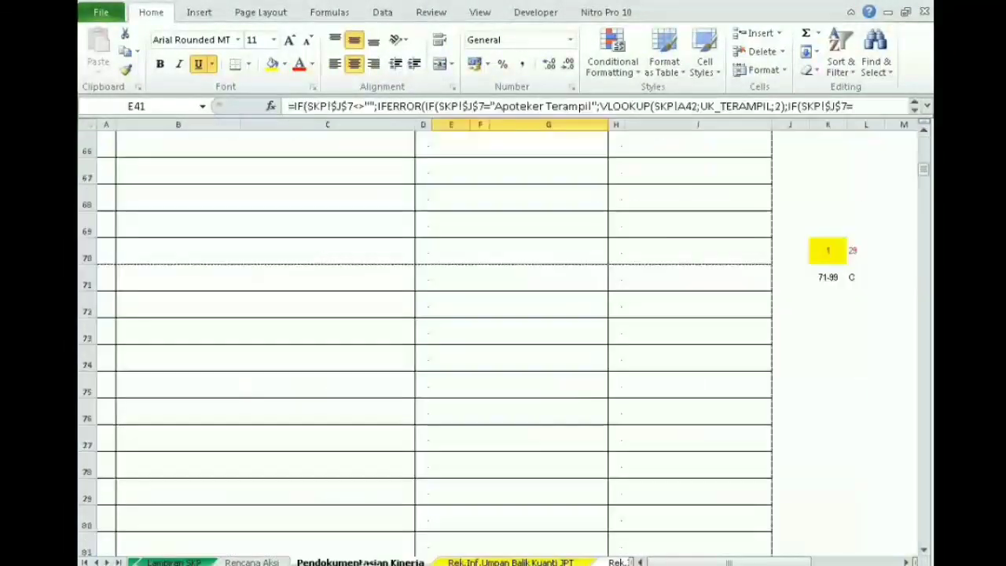
pyautogui.scroll(-14, 493, 511)
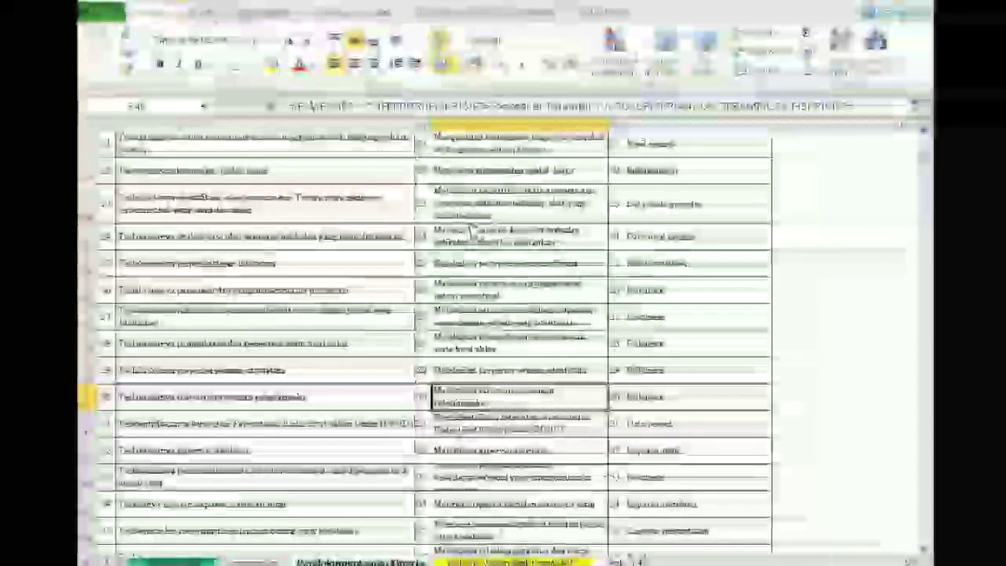
pyautogui.hotkey('ctrl', 'p')
pyautogui.scroll(-2, 665, 303)
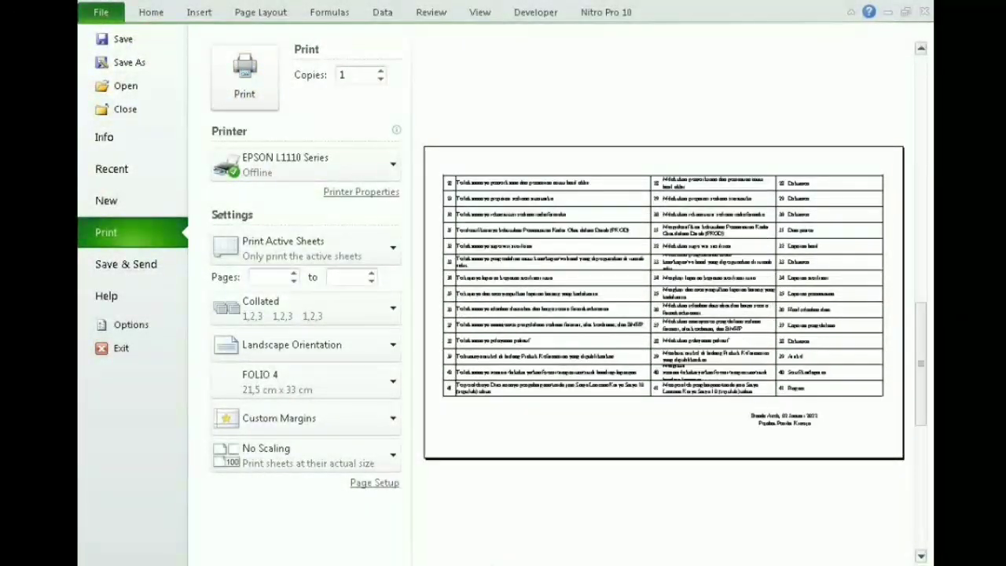
pyautogui.scroll(-1, 664, 303)
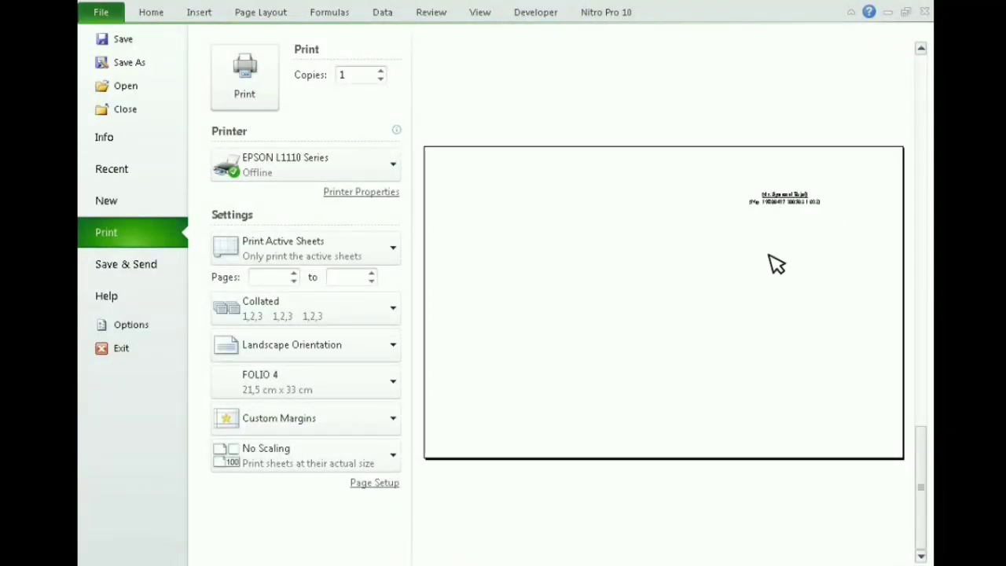
pyautogui.press('Escape')
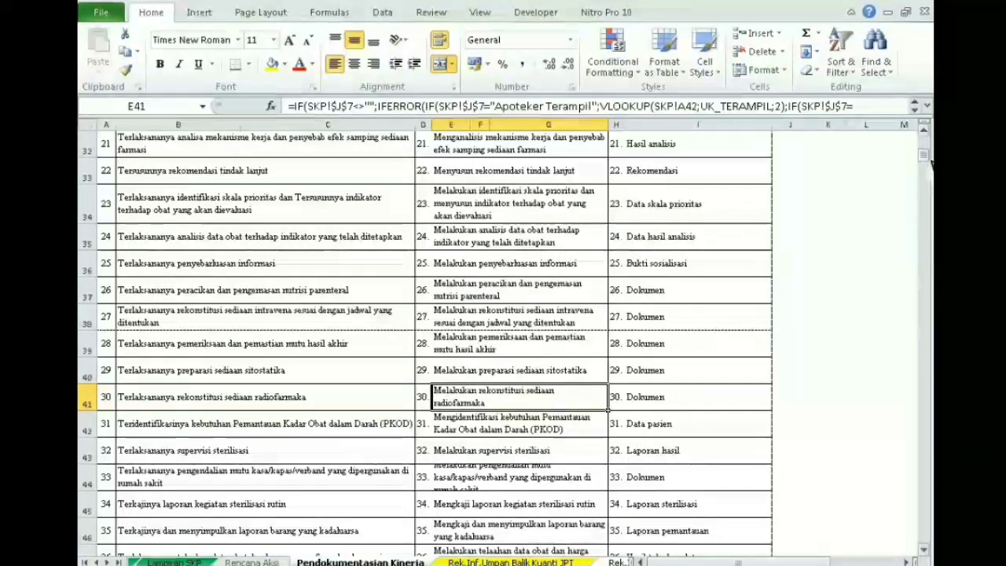
# Switch to Page Break Preview and hide the blank row 109 between item 41 and the signature block.
pyautogui.scroll(-1, 928, 161)
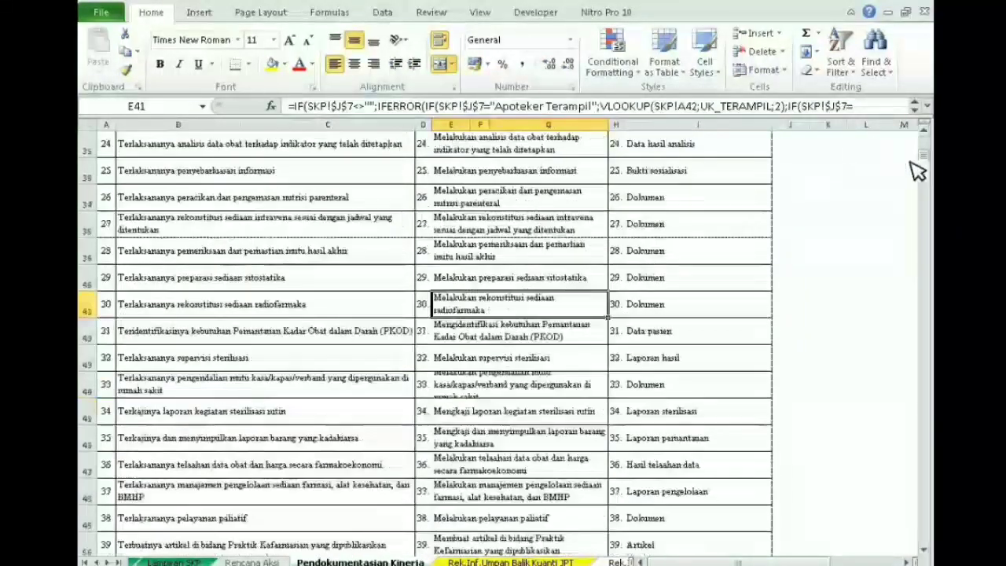
pyautogui.click(927, 555)
pyautogui.scroll(-6, 926, 555)
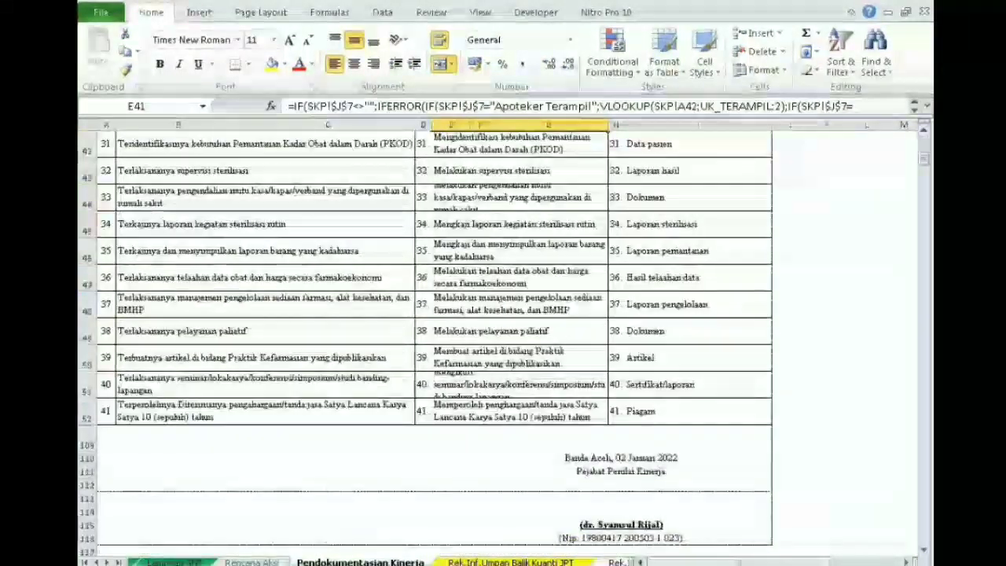
pyautogui.click(928, 563)
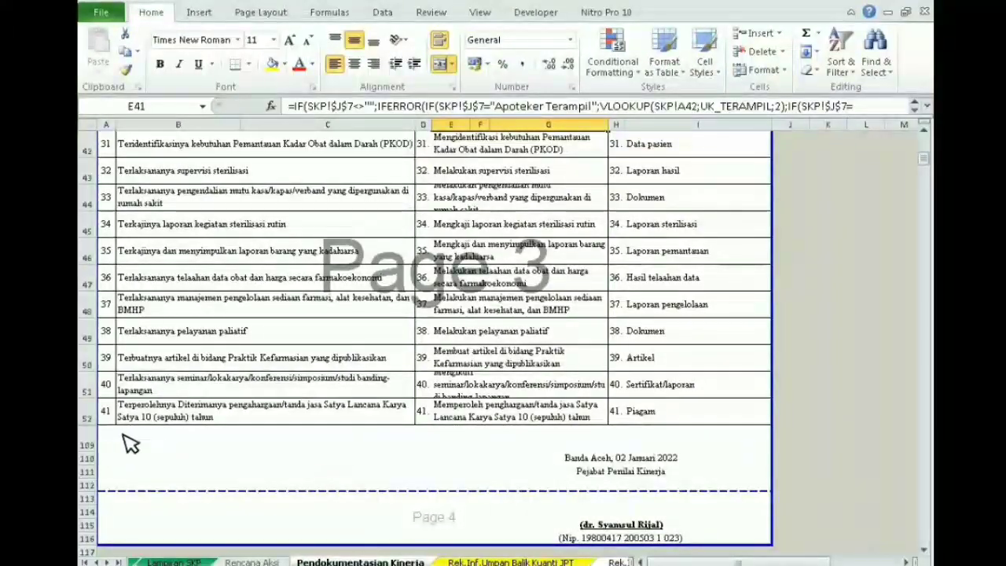
pyautogui.rightClick(88, 444)
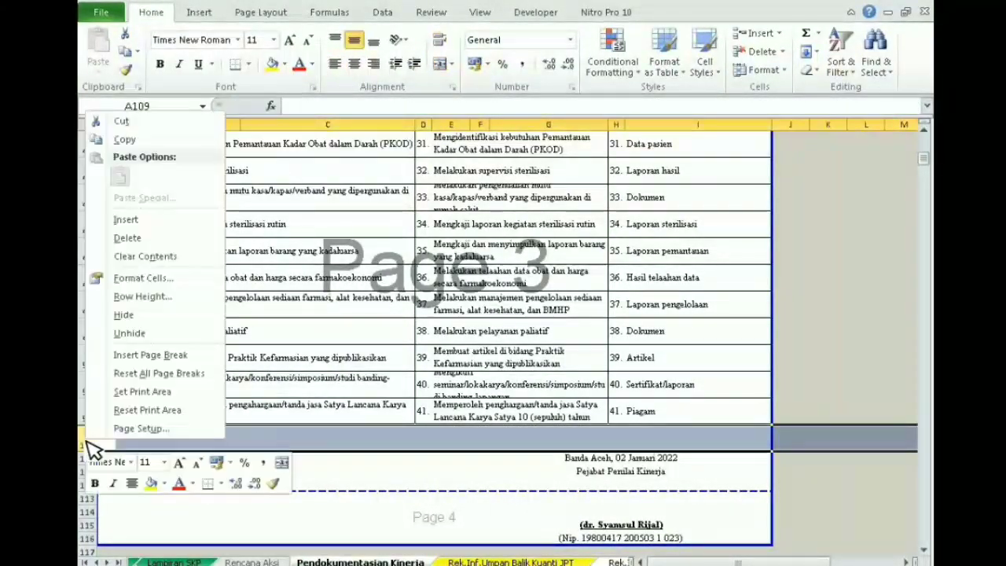
pyautogui.click(124, 315)
pyautogui.click(566, 474)
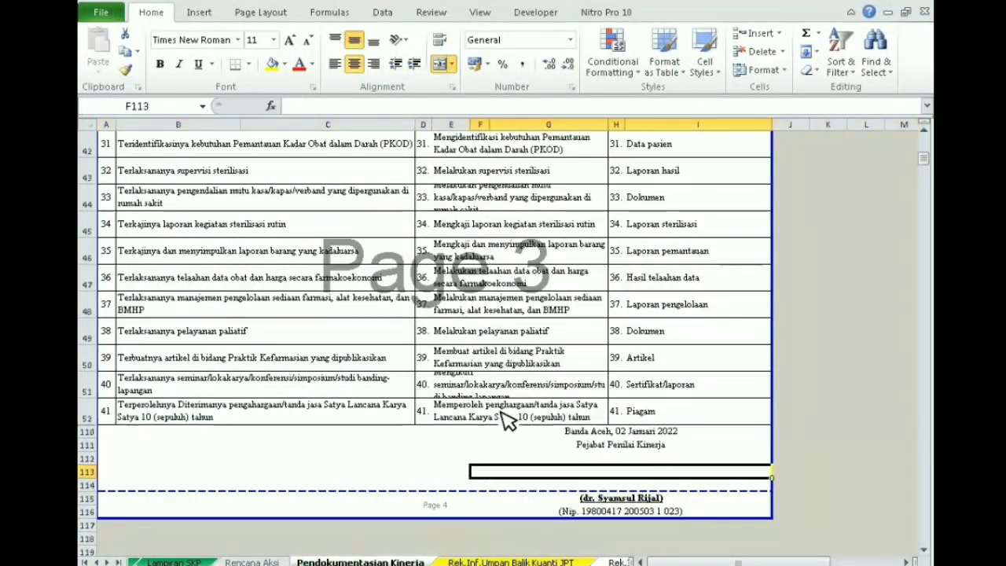
# Autofit the height of the single-line rows 43, 45 and 49 (items 32, 34 and 38).
pyautogui.click(465, 332)
pyautogui.keyDown('ctrl'); pyautogui.click(480, 226); pyautogui.keyUp('ctrl')
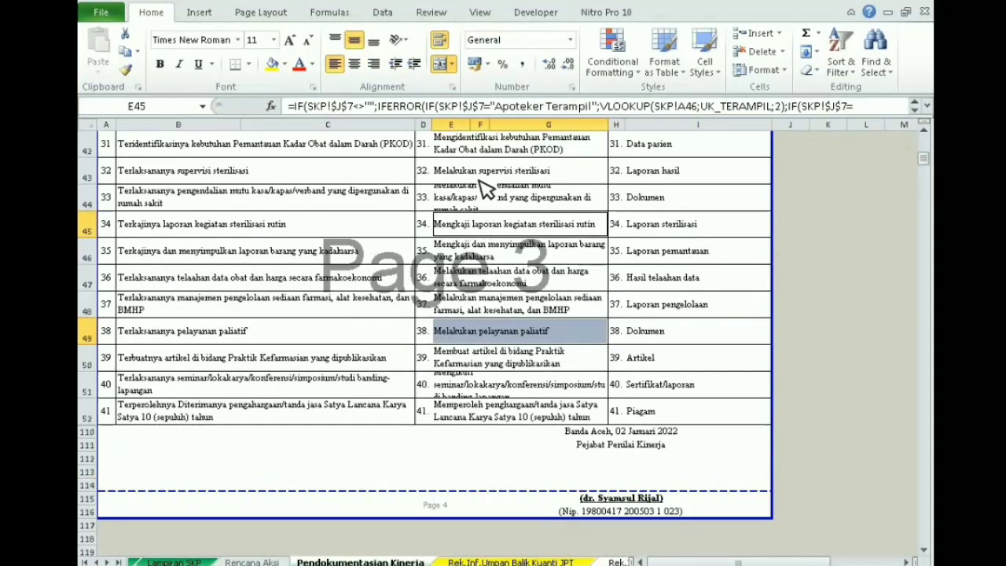
pyautogui.keyDown('ctrl'); pyautogui.click(476, 177); pyautogui.keyUp('ctrl')
pyautogui.click(760, 70)
pyautogui.click(794, 126)
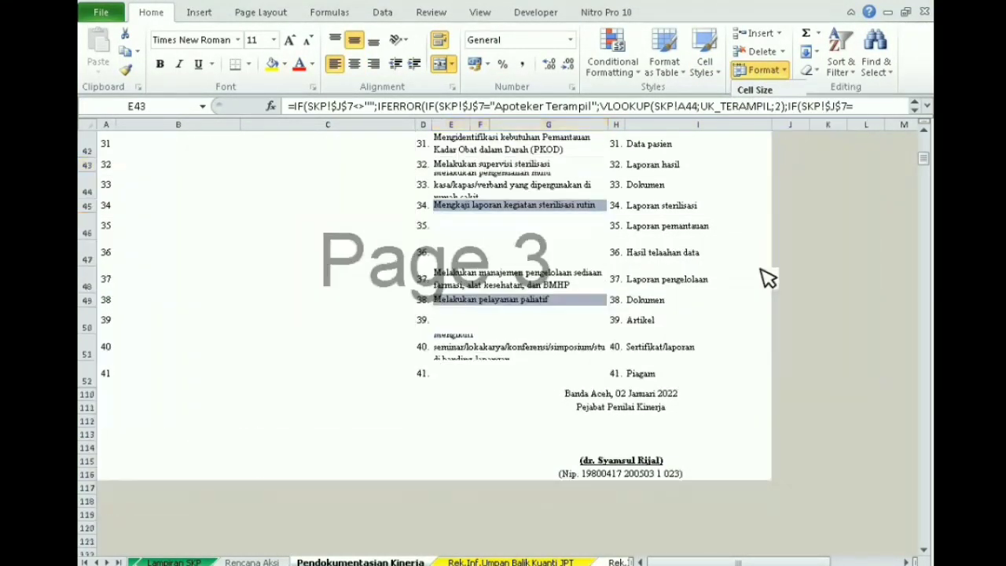
pyautogui.click(548, 437)
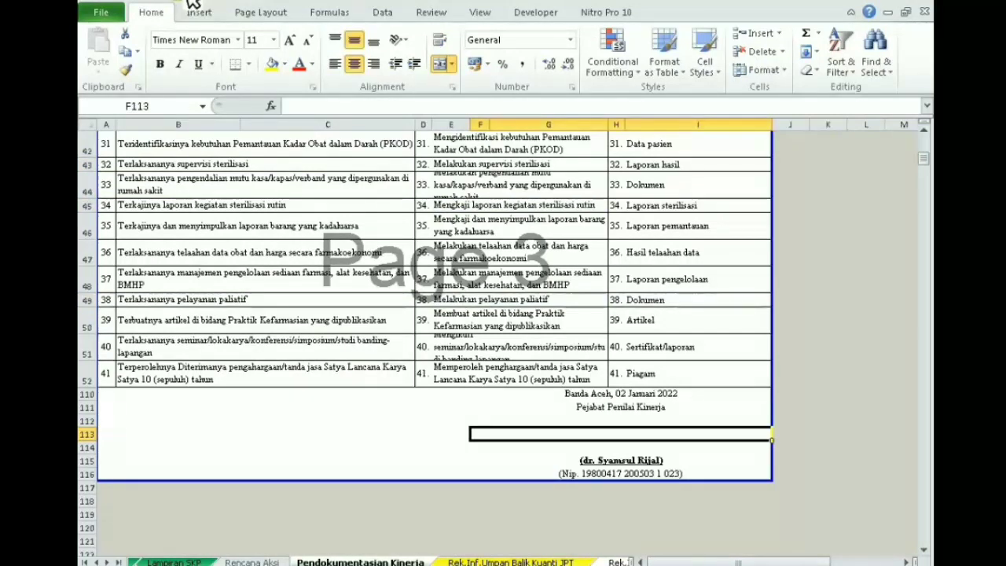
# Review the last page in the print preview to check where the signature block falls.
pyautogui.hotkey('ctrl', 'p')
pyautogui.click(664, 302)
pyautogui.scroll(-2, 664, 302)
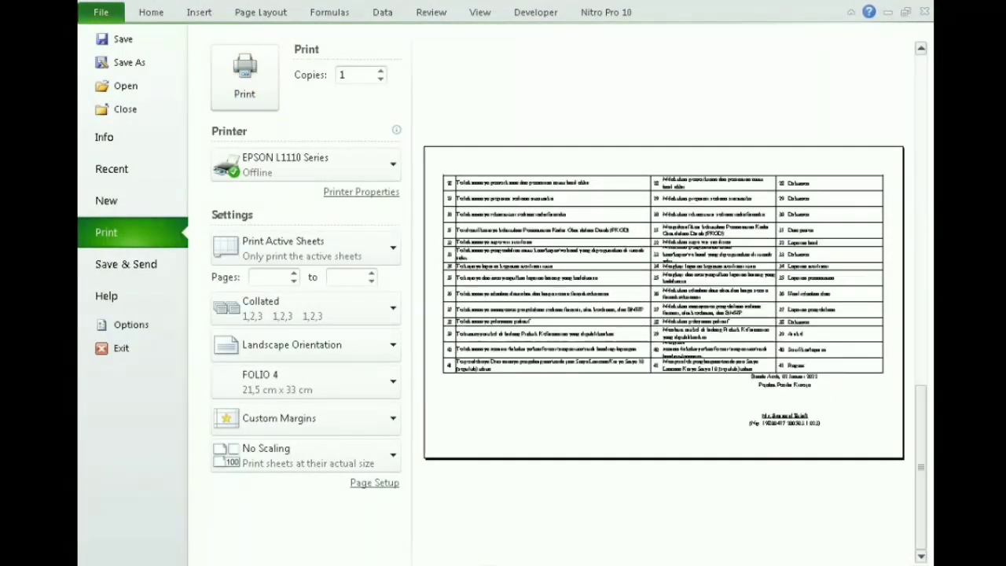
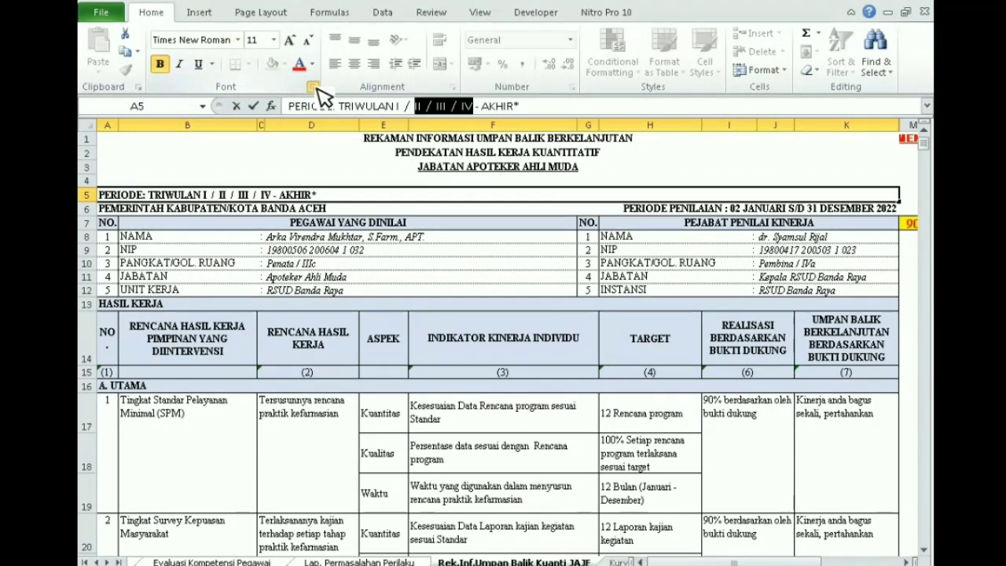
# Apply strikethrough to "II / III / IV" in the period line (A5) of the Rek.Inf.Umpan Balik Kuanti JAJF sheet.
pyautogui.click(313, 87)
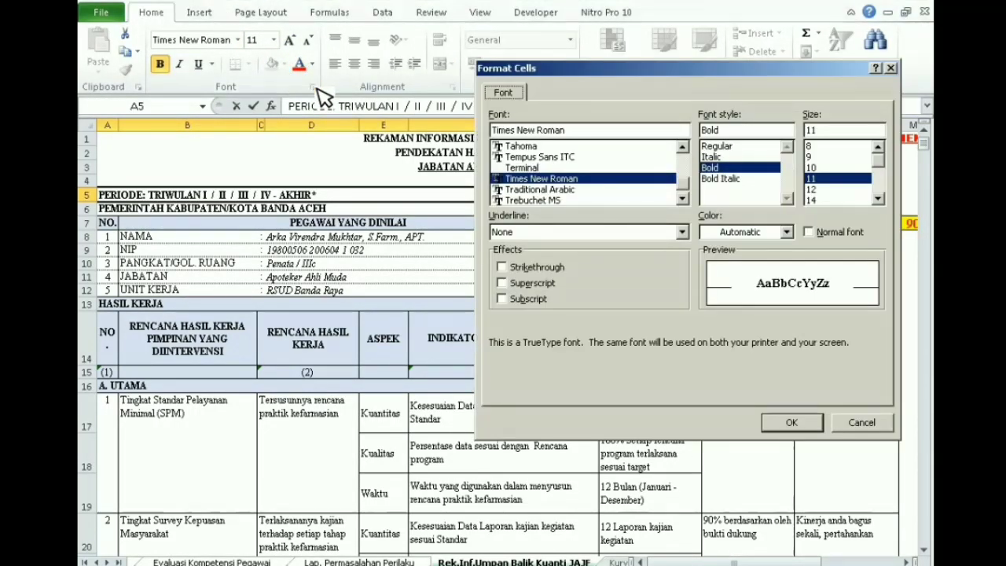
pyautogui.click(503, 269)
pyautogui.click(791, 422)
pyautogui.click(593, 340)
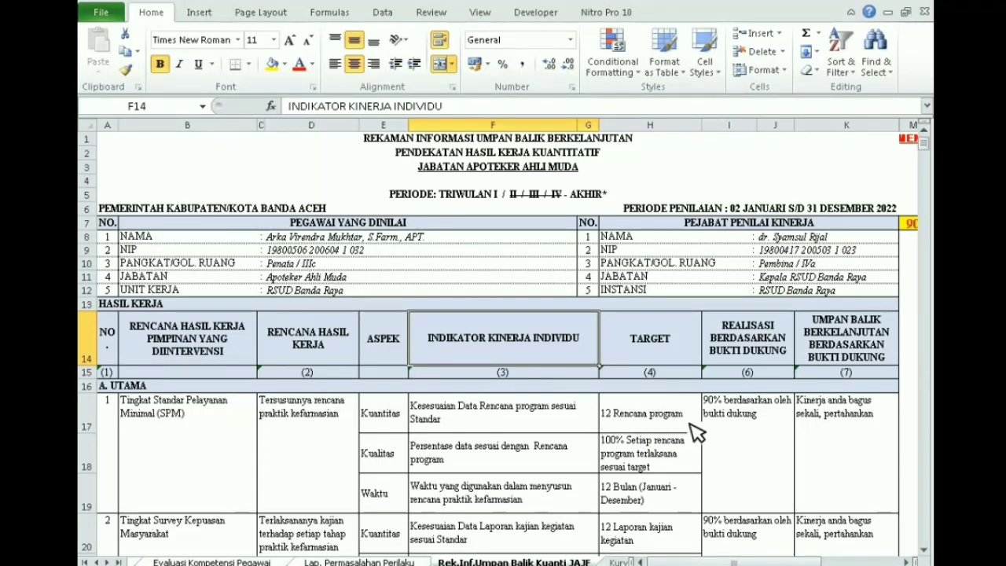
# Review the employee and assessor identity blocks and the RENCANA HASIL KERJA PIMPINAN YANG DIINTERVENSI entries.
pyautogui.moveTo(150, 237); pyautogui.dragTo(299, 261)
pyautogui.moveTo(692, 238); pyautogui.dragTo(814, 299)
pyautogui.click(250, 408)
pyautogui.click(192, 357)
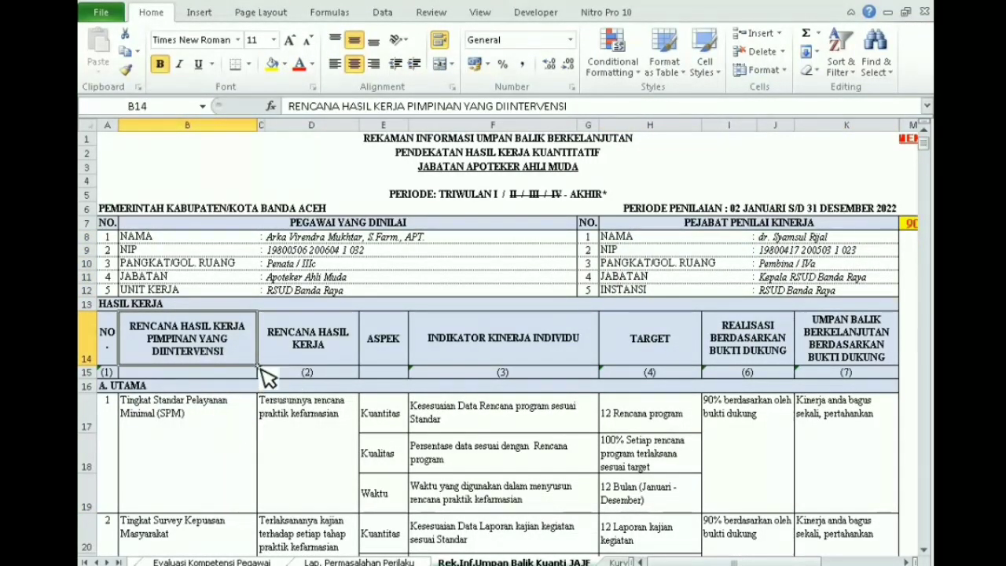
pyautogui.moveTo(177, 456); pyautogui.dragTo(207, 359)
pyautogui.click(206, 523)
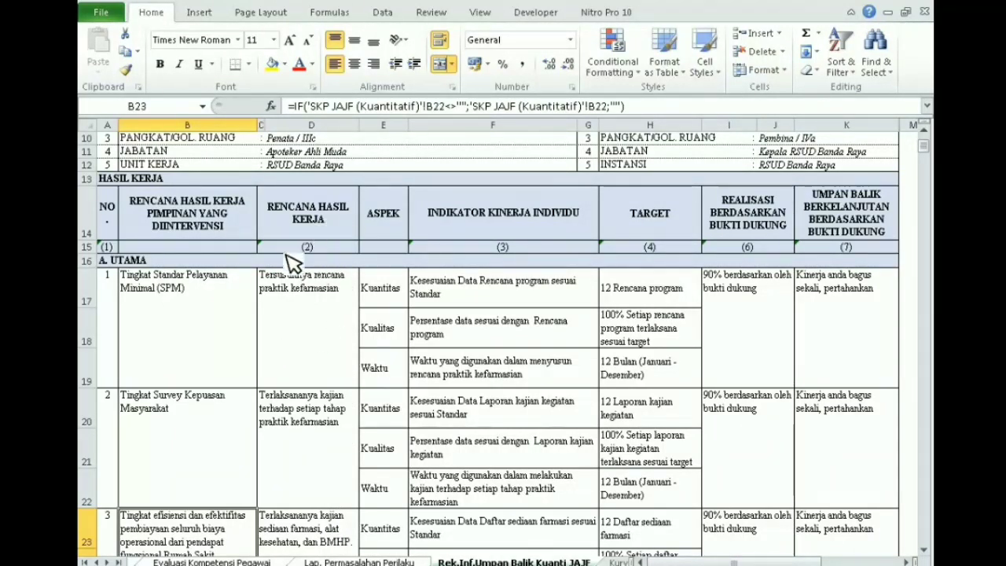
# Examine the RENCANA HASIL KERJA, INDIKATOR KINERJA INDIVIDU and ASPEK entries for the first items under A. UTAMA.
pyautogui.click(302, 320)
pyautogui.click(298, 416)
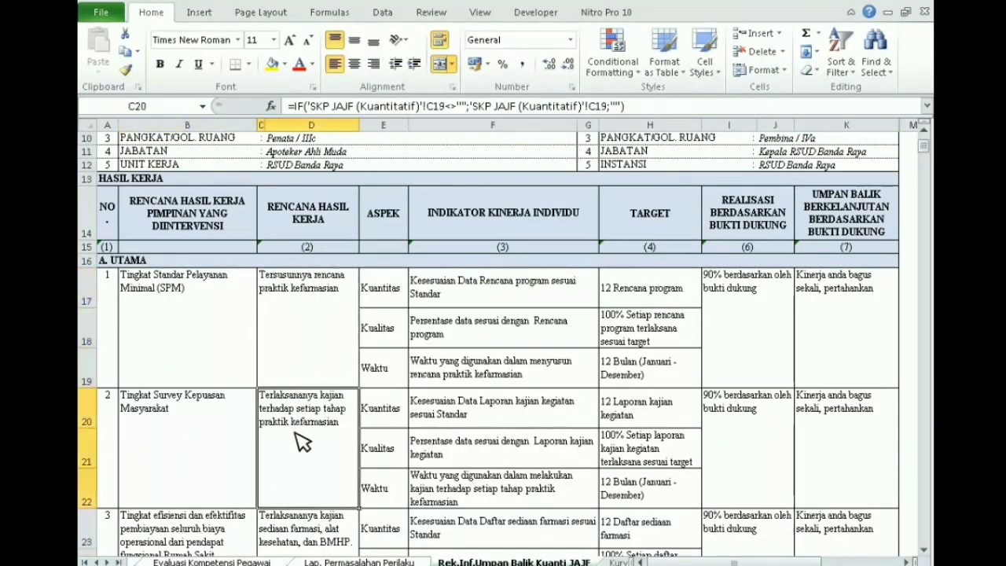
pyautogui.click(313, 532)
pyautogui.click(312, 326)
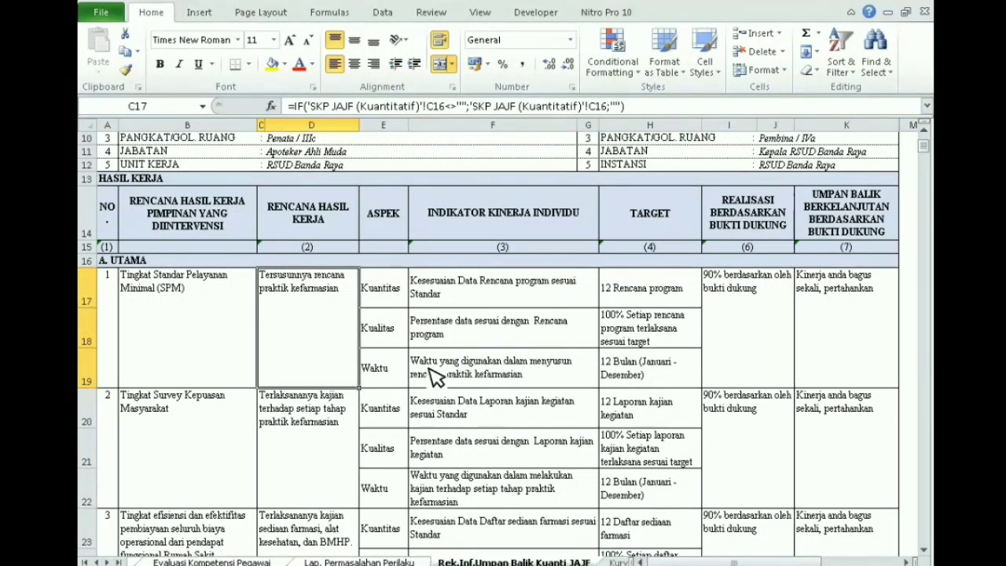
pyautogui.click(485, 450)
pyautogui.moveTo(314, 315); pyautogui.dragTo(316, 503)
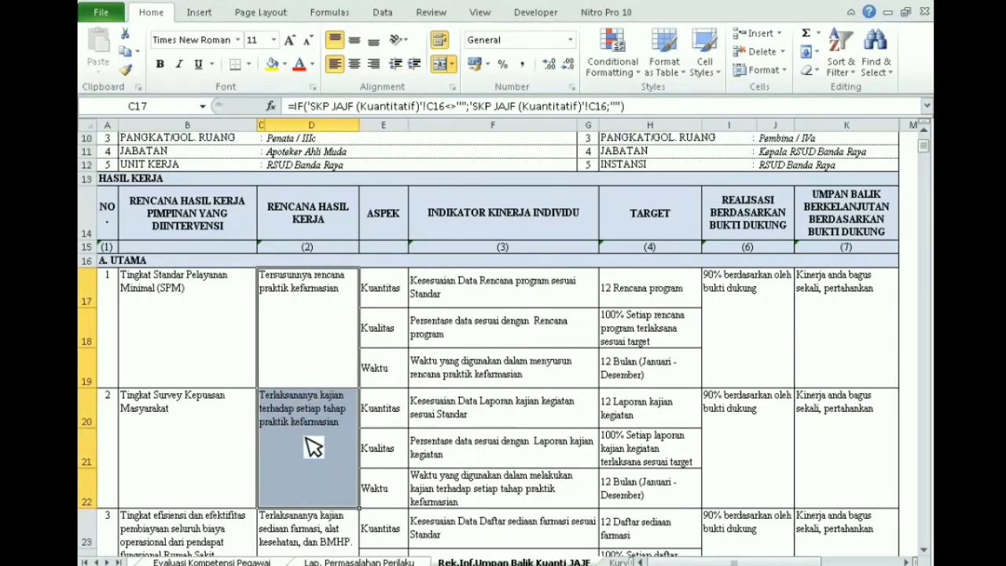
pyautogui.click(309, 473)
pyautogui.click(397, 457)
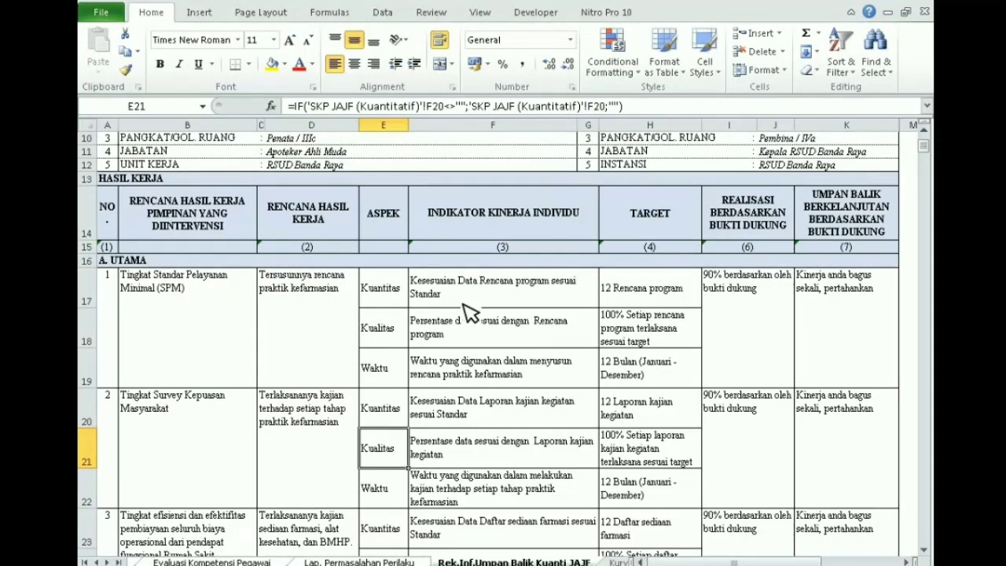
# Examine the TARGET column entries for the Kuantitas, Kualitas and Waktu aspects of item 1.
pyautogui.scroll(2, 930, 149)
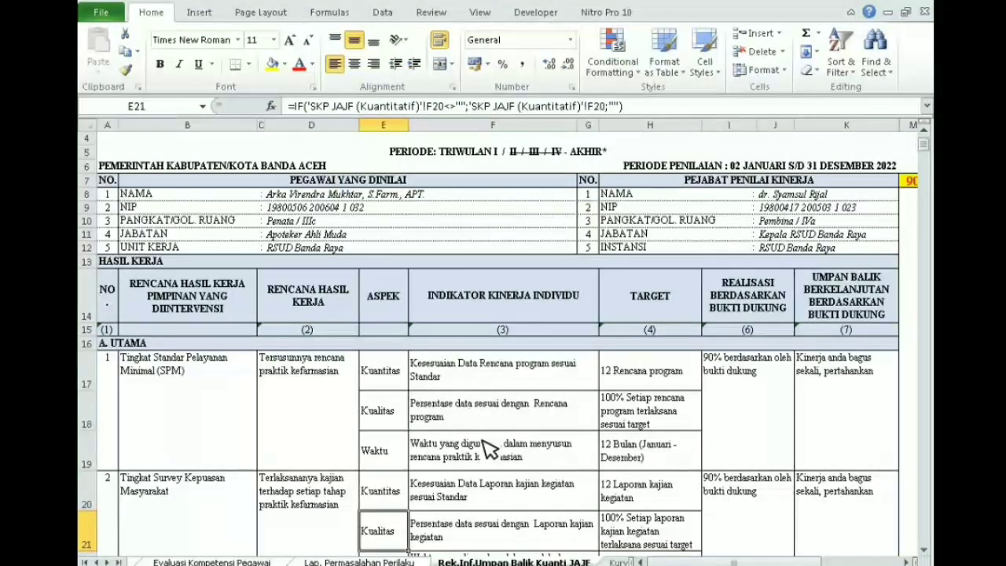
pyautogui.click(645, 479)
pyautogui.click(672, 312)
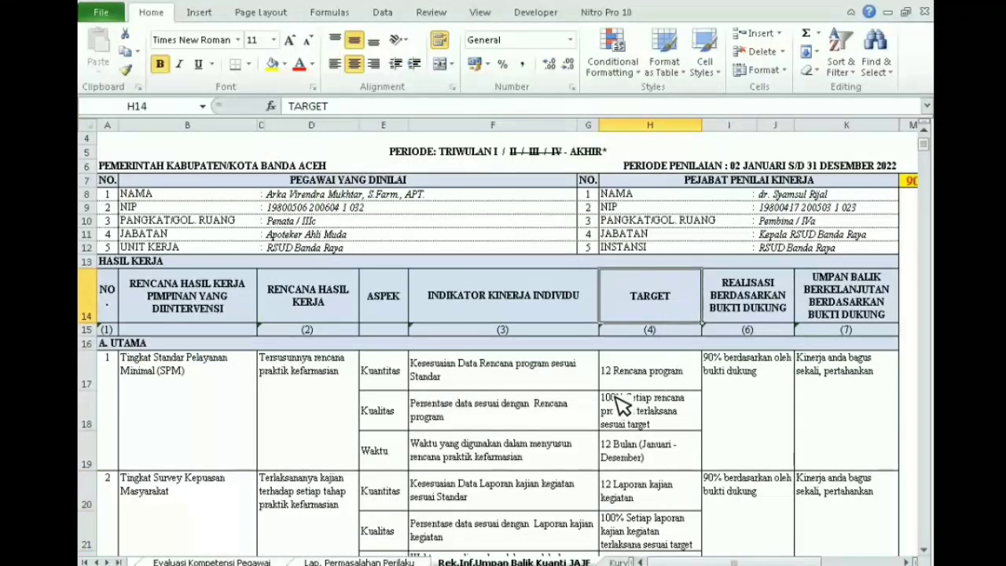
pyautogui.click(618, 381)
pyautogui.click(633, 450)
pyautogui.click(634, 415)
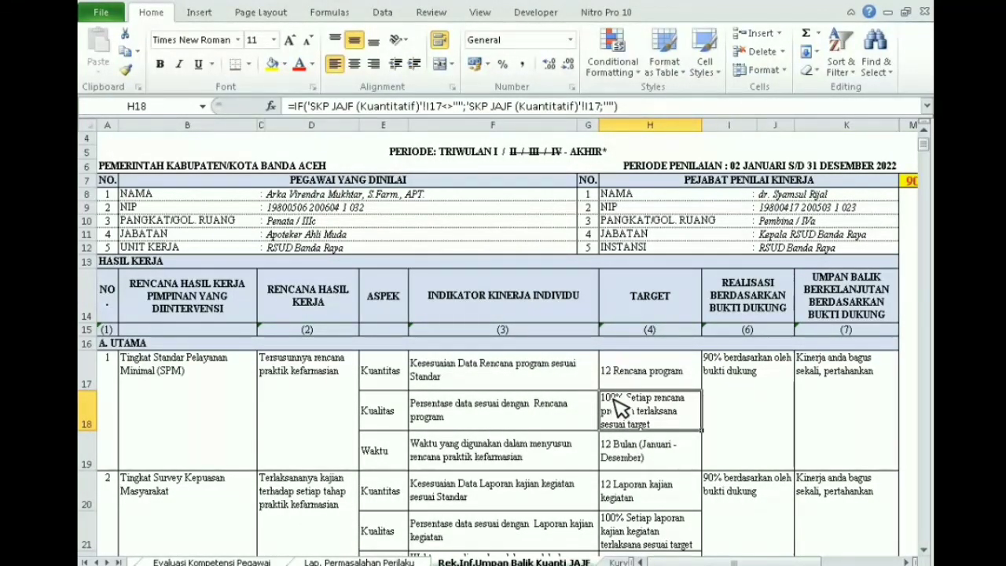
# Inspect the REALISASI BERDASARKAN BUKTI DUKUNG formulas for items 1 and 2 and their source percentage in cell M7.
pyautogui.click(743, 409)
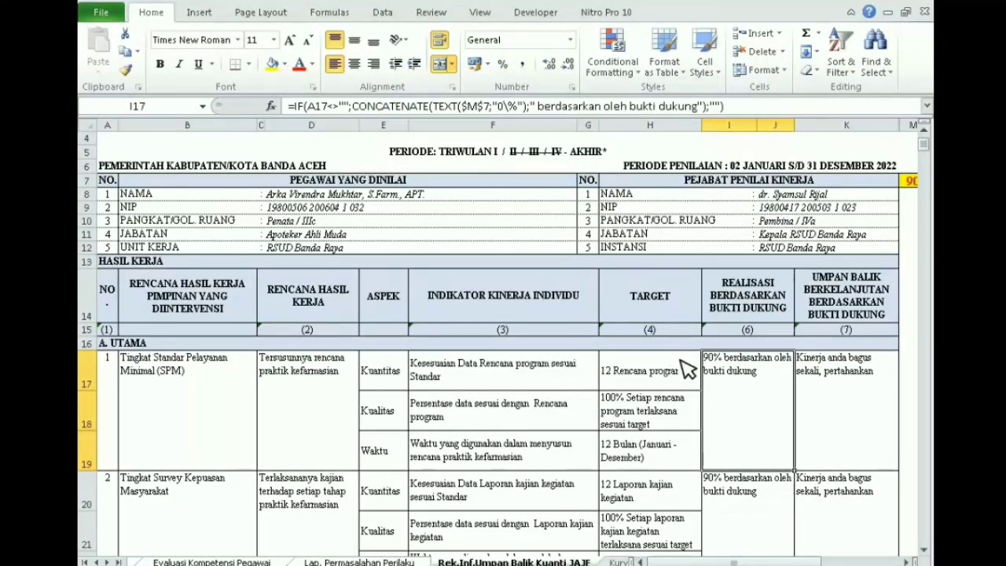
pyautogui.click(912, 185)
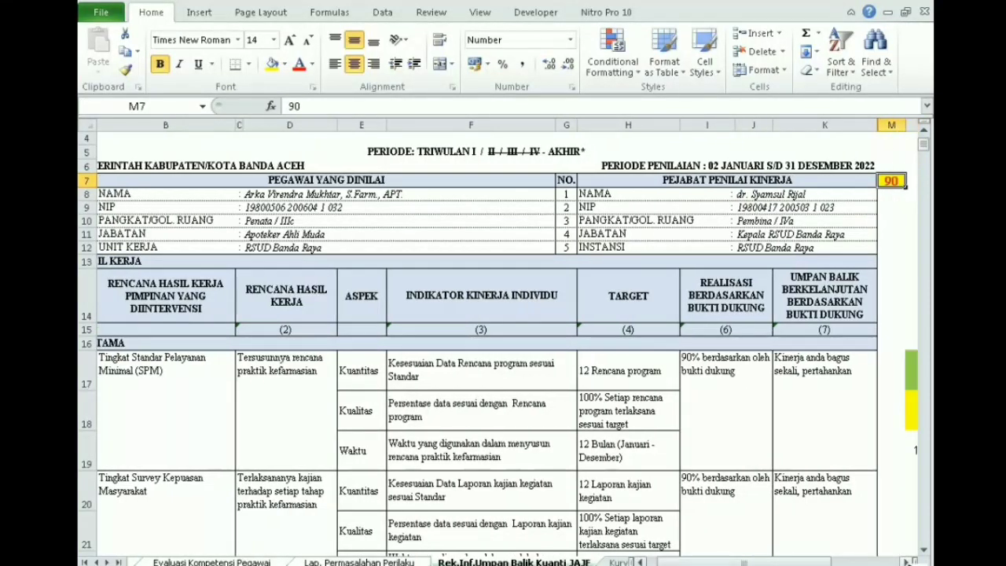
pyautogui.click(727, 397)
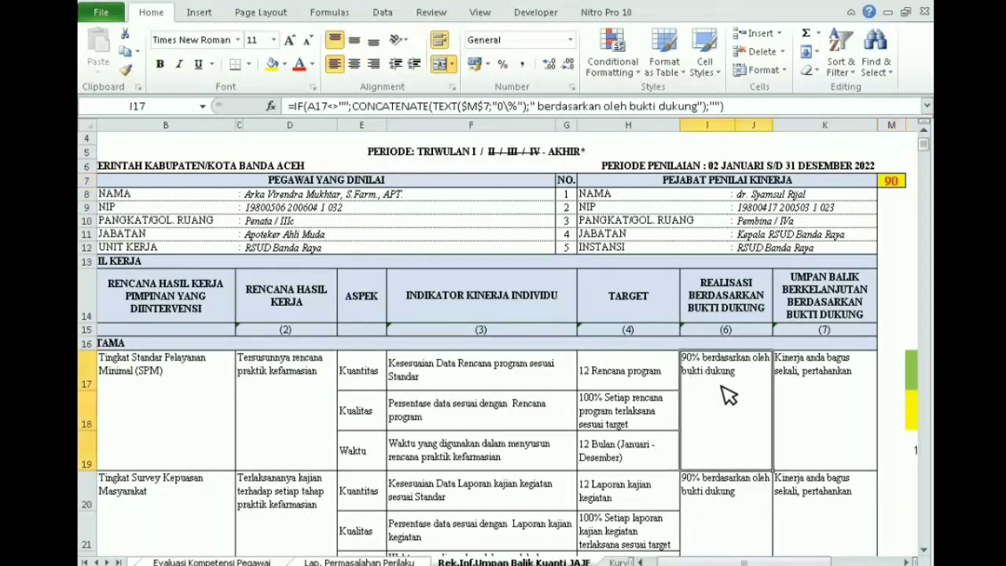
pyautogui.click(723, 515)
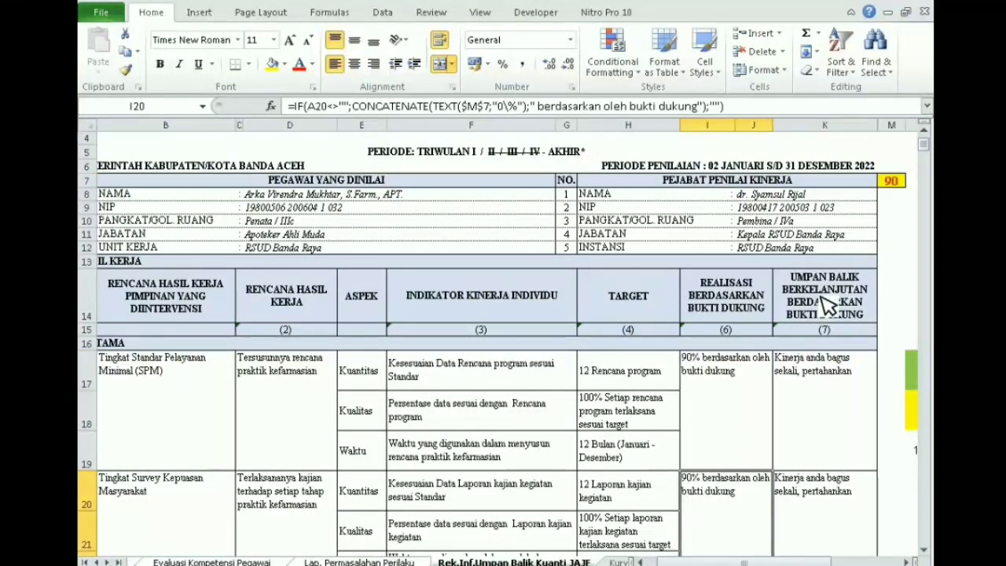
pyautogui.click(896, 181)
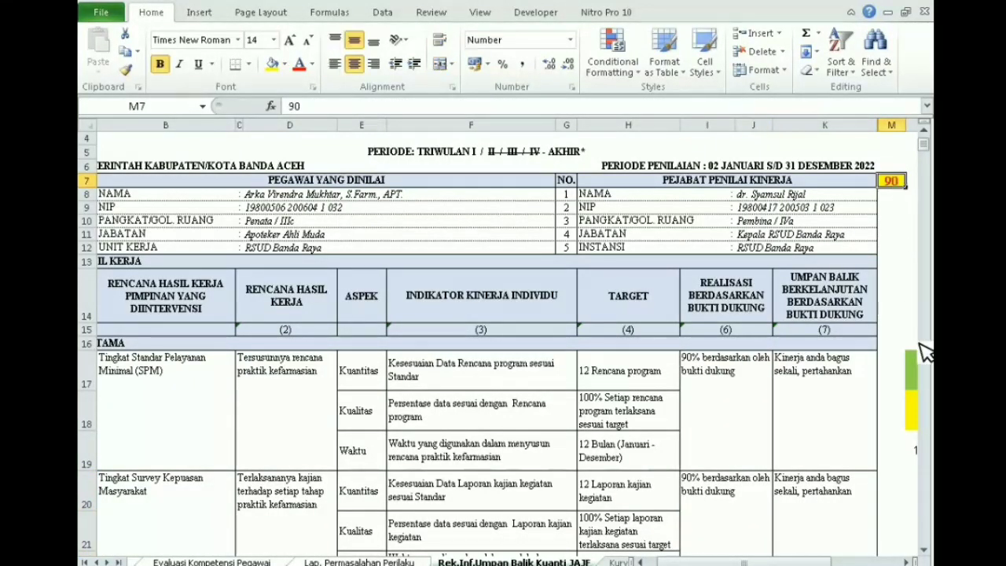
# Set the source percentage in cell M7 to 95 and check the REALISASI BERDASARKAN BUKTI DUKUNG entries for items 1 and 2.
pyautogui.write('95')
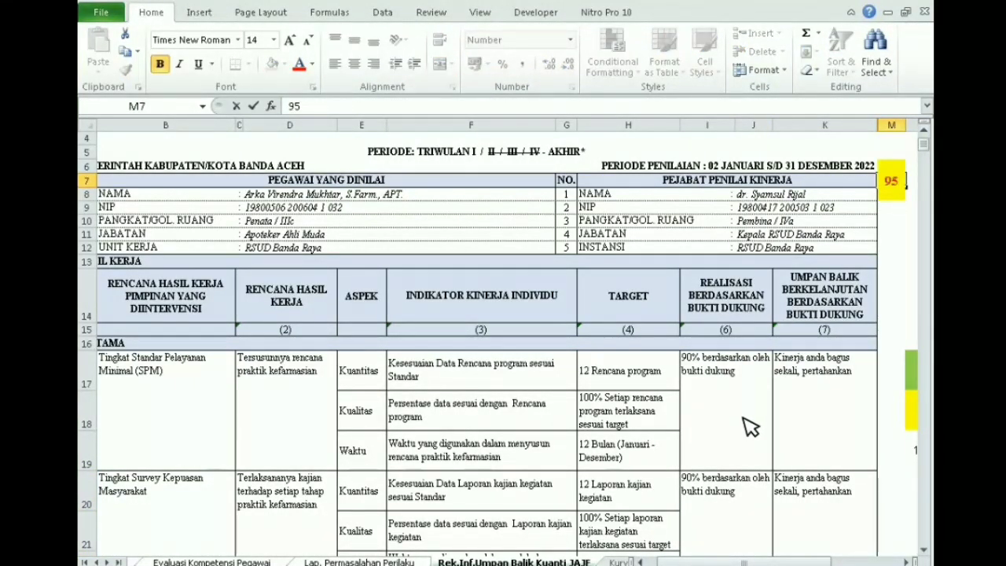
pyautogui.press('Return')
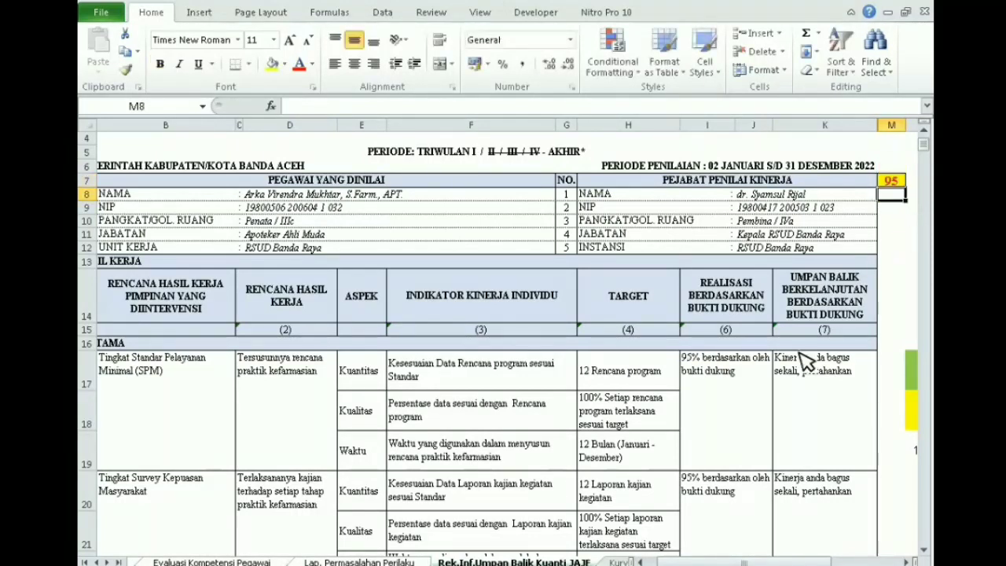
pyautogui.click(705, 369)
pyautogui.click(702, 513)
# Try the item 1 feedback options "Bagus, Mutu sesuai ekspektasi saya, Pertahankan Tahun Depan" and "Waktu penyelesaian laporan sesuai ekspektasi, pertahankan".
pyautogui.click(818, 414)
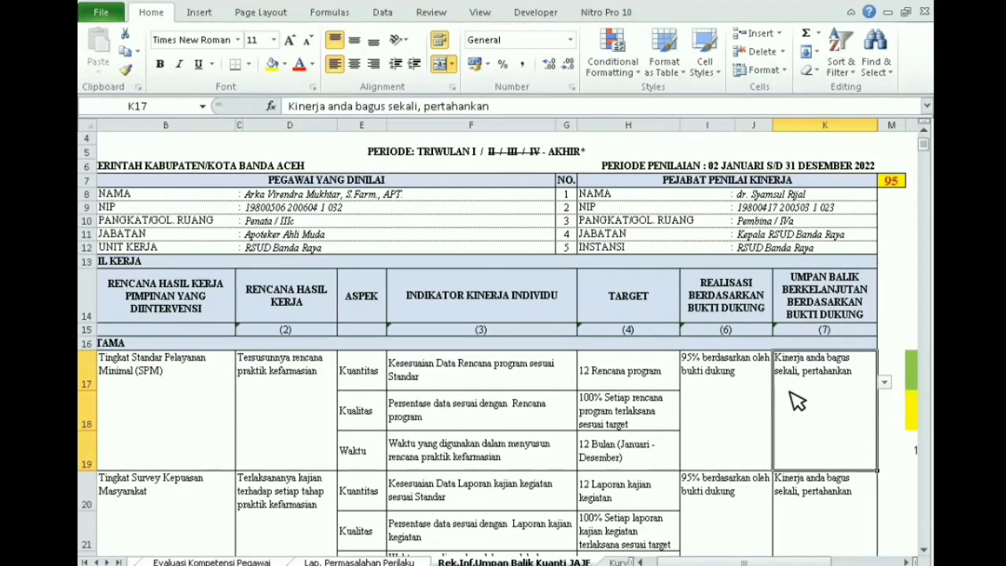
pyautogui.click(886, 381)
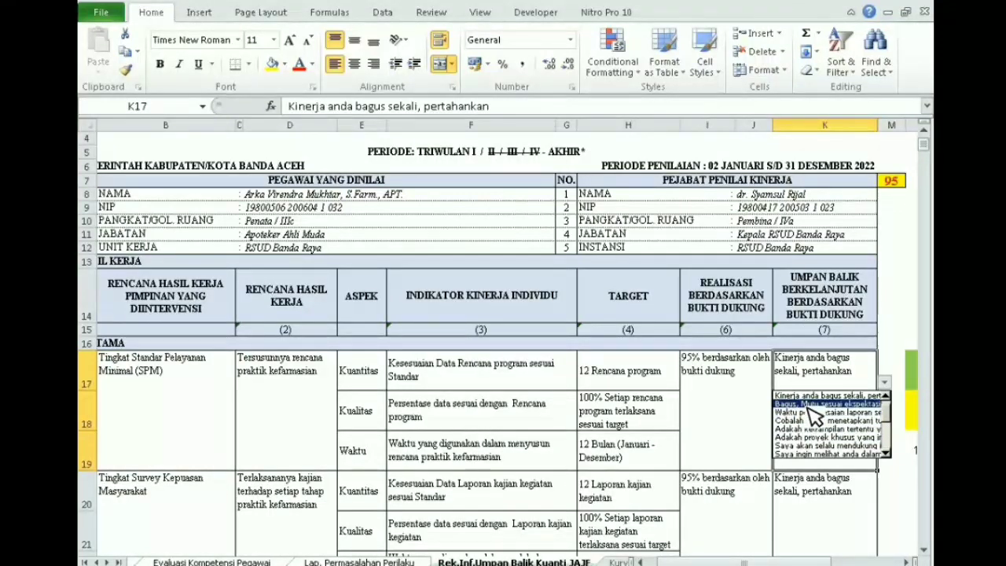
pyautogui.click(826, 405)
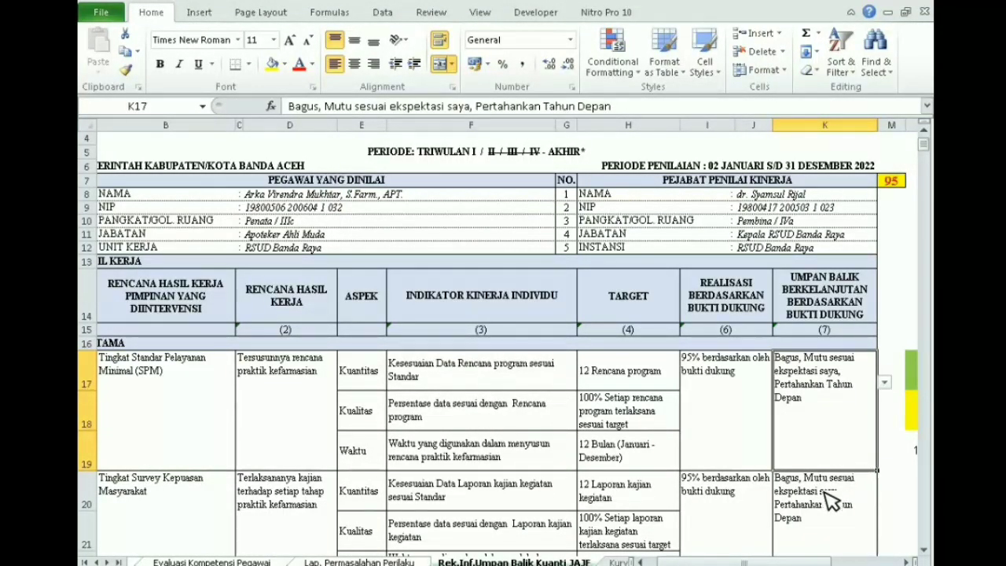
pyautogui.click(885, 382)
pyautogui.click(825, 421)
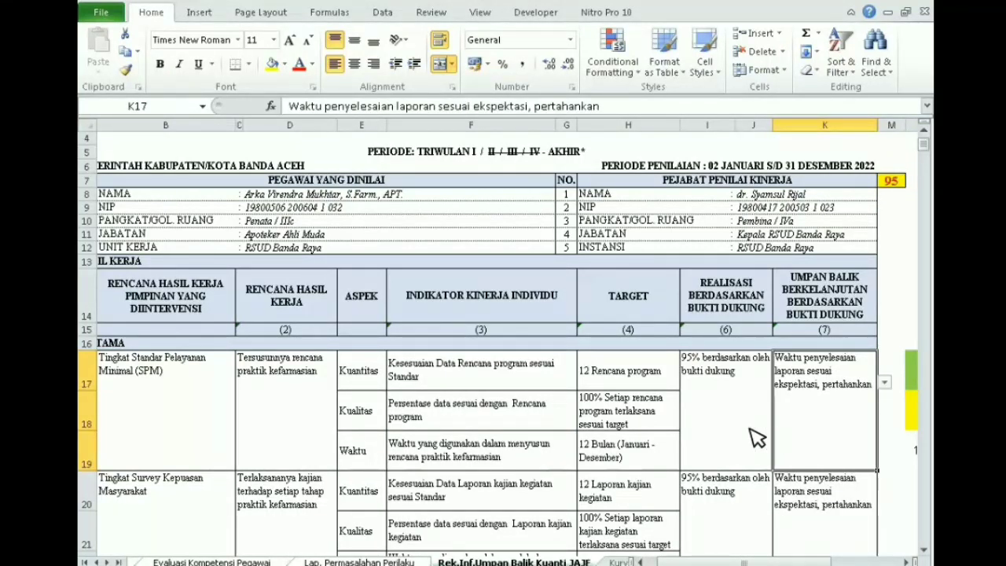
# Set the item 1 feedback to "Bagus, pertahankan kinerja anda tahun depan" and check the further items under A. UTAMA.
pyautogui.click(884, 382)
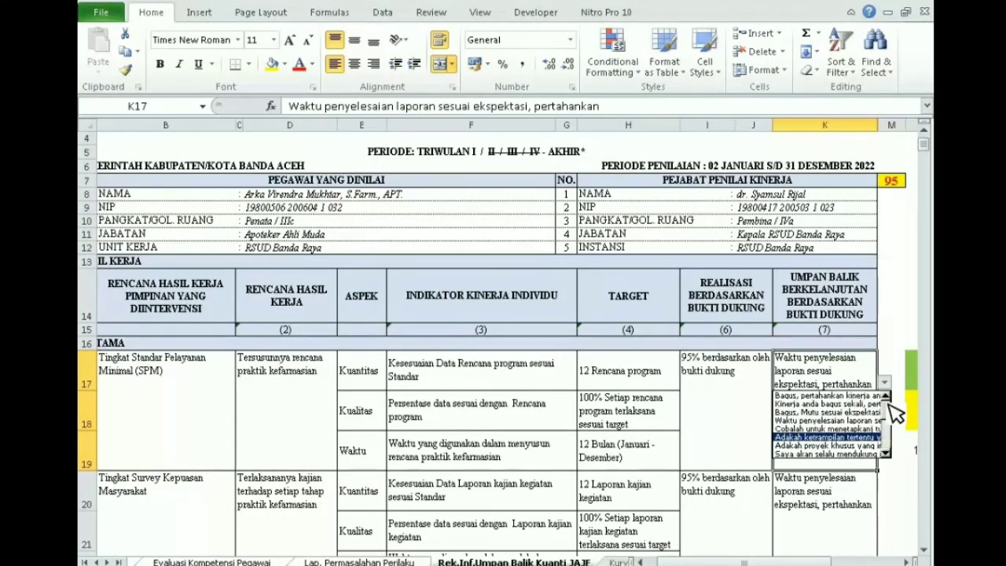
pyautogui.click(810, 397)
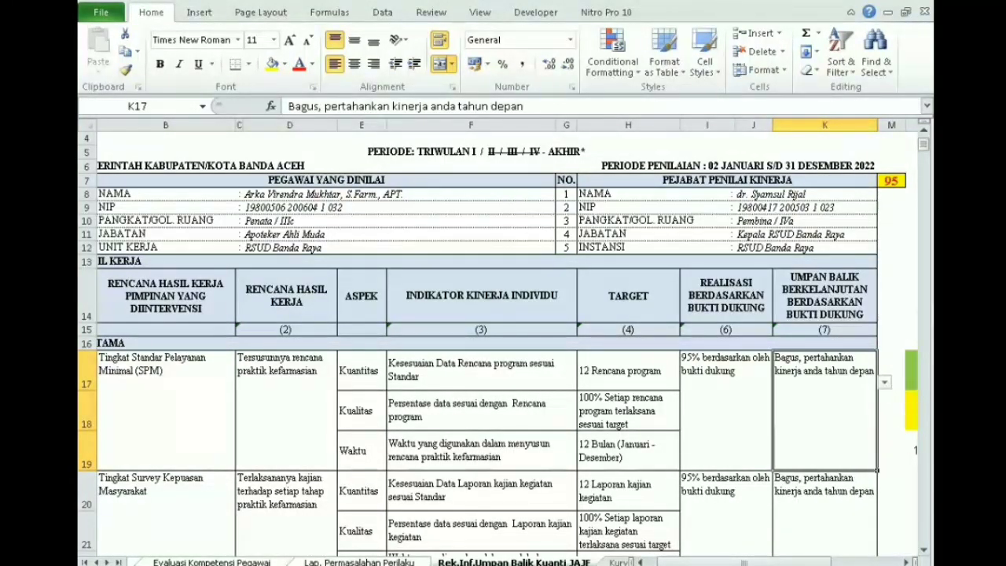
pyautogui.scroll(-5, 929, 150)
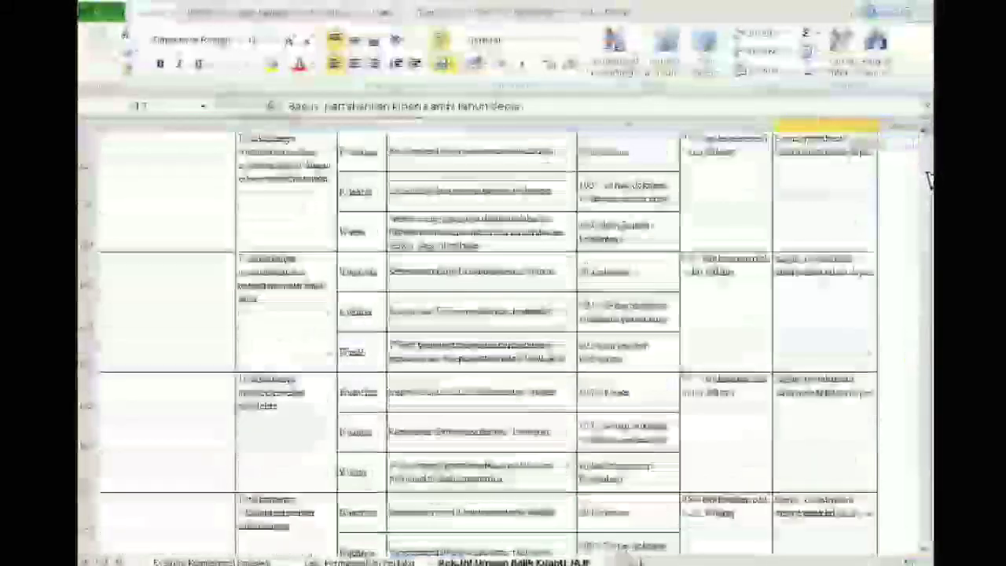
pyautogui.scroll(-5, 928, 175)
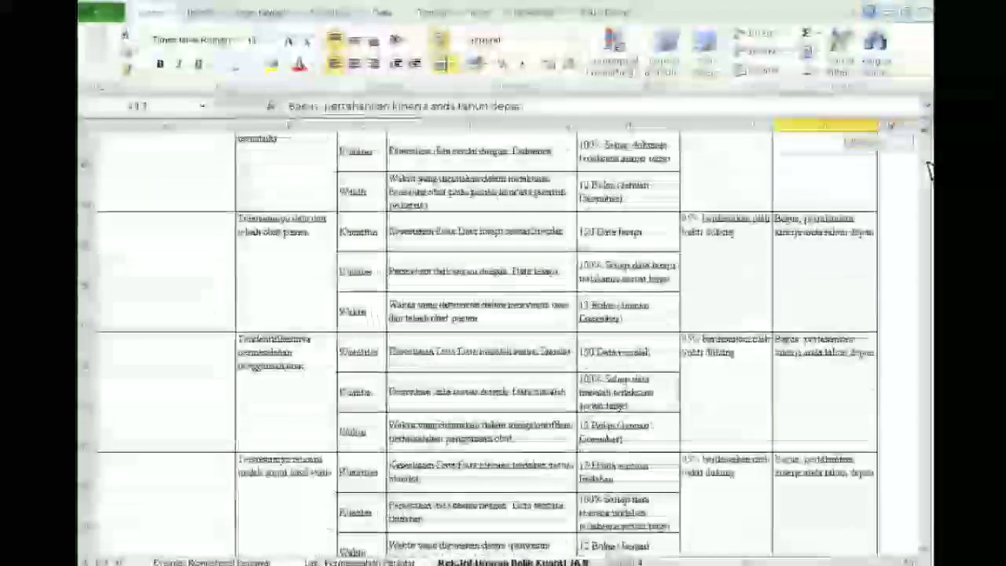
pyautogui.click(516, 303)
pyautogui.click(508, 274)
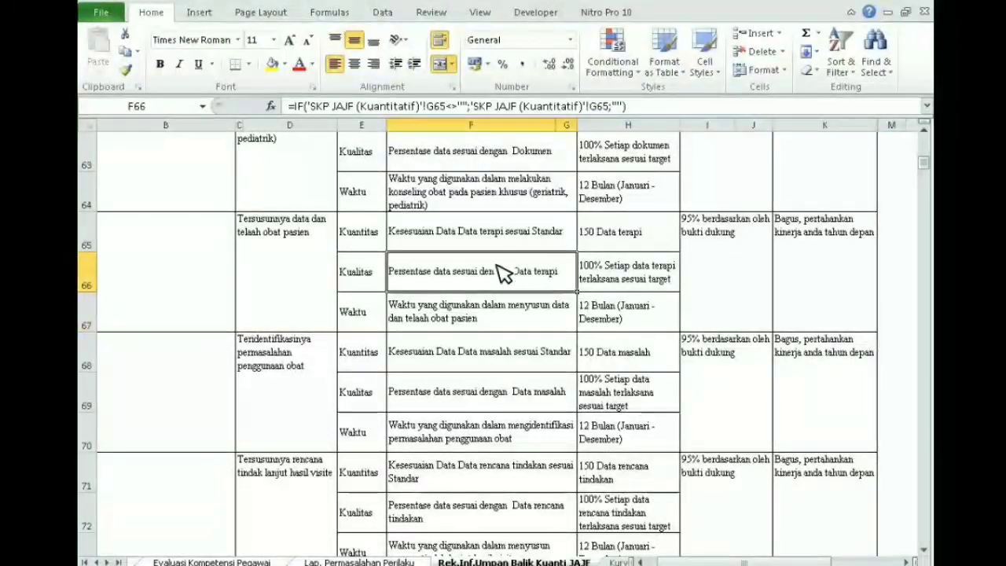
pyautogui.press('Up')
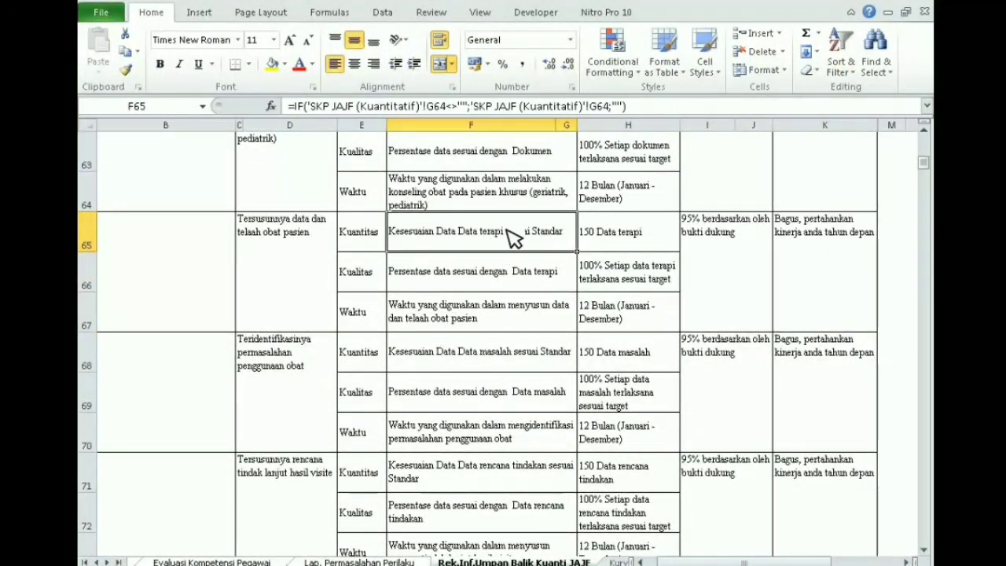
# Examine the work behaviour aspects listed under PERILAKU KERJA, from Berorientasi pelayanan through Kolaboratif.
pyautogui.moveTo(925, 550); pyautogui.dragTo(929, 555)
pyautogui.click(670, 408)
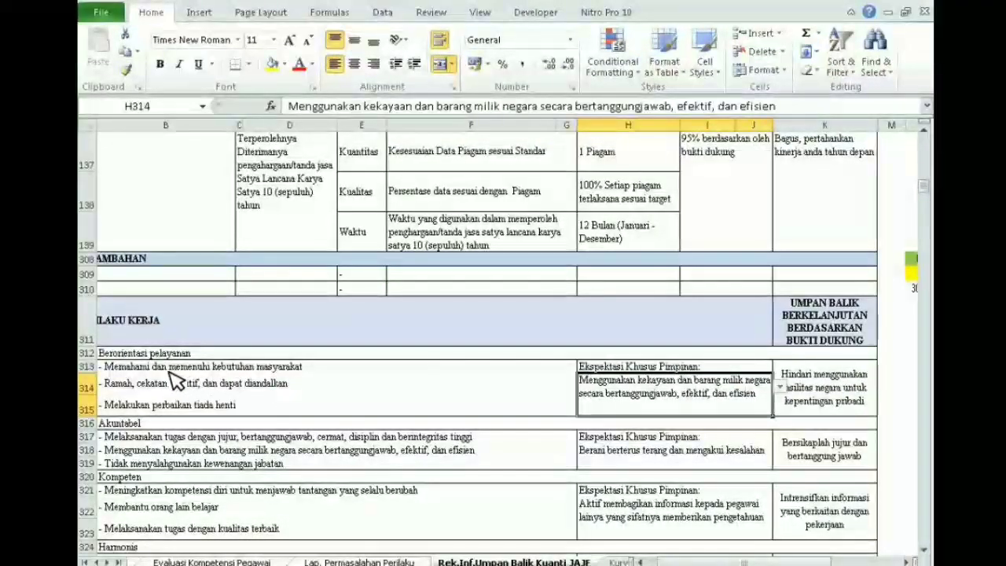
pyautogui.moveTo(743, 562); pyautogui.dragTo(733, 562)
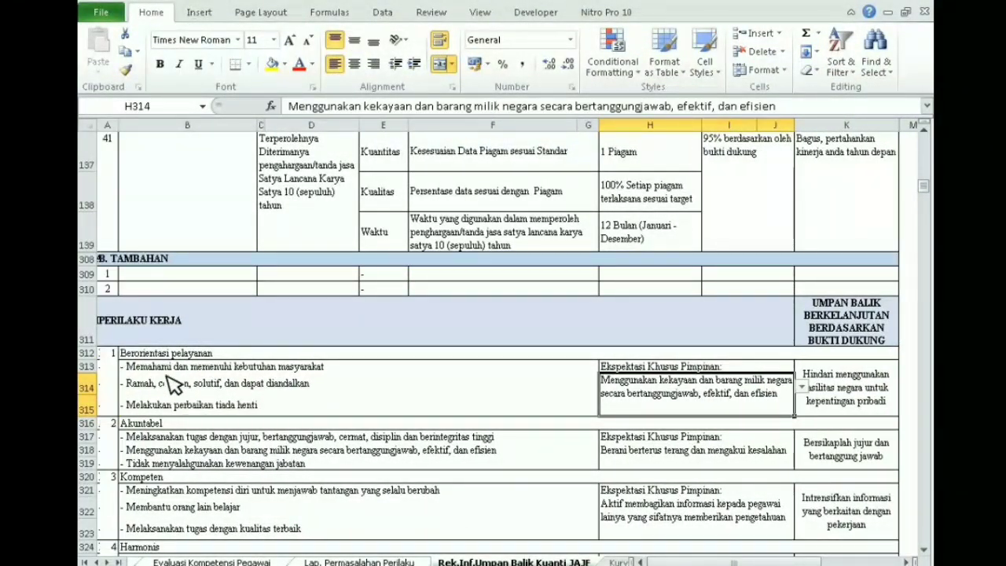
pyautogui.click(145, 356)
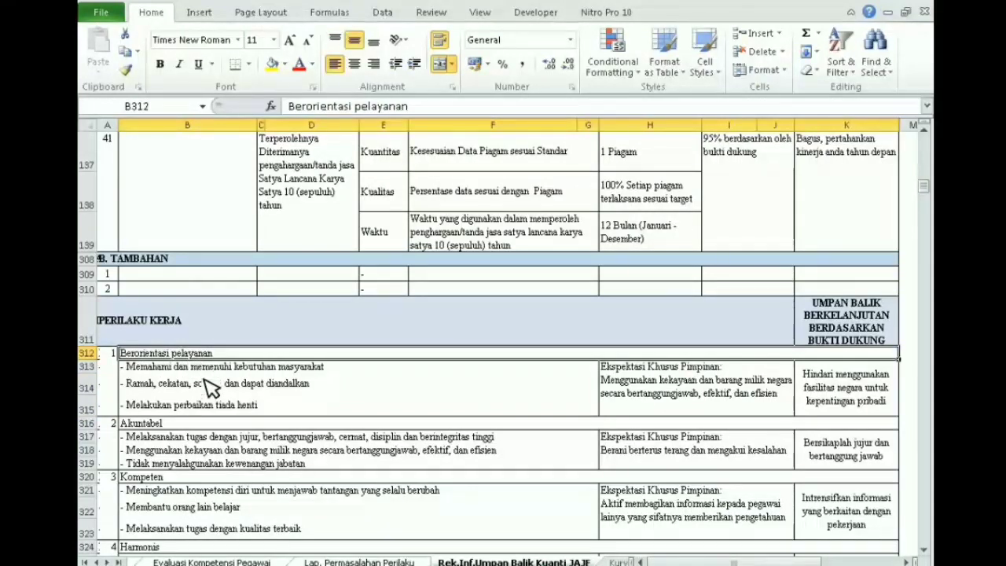
pyautogui.click(143, 425)
pyautogui.click(144, 478)
pyautogui.click(139, 547)
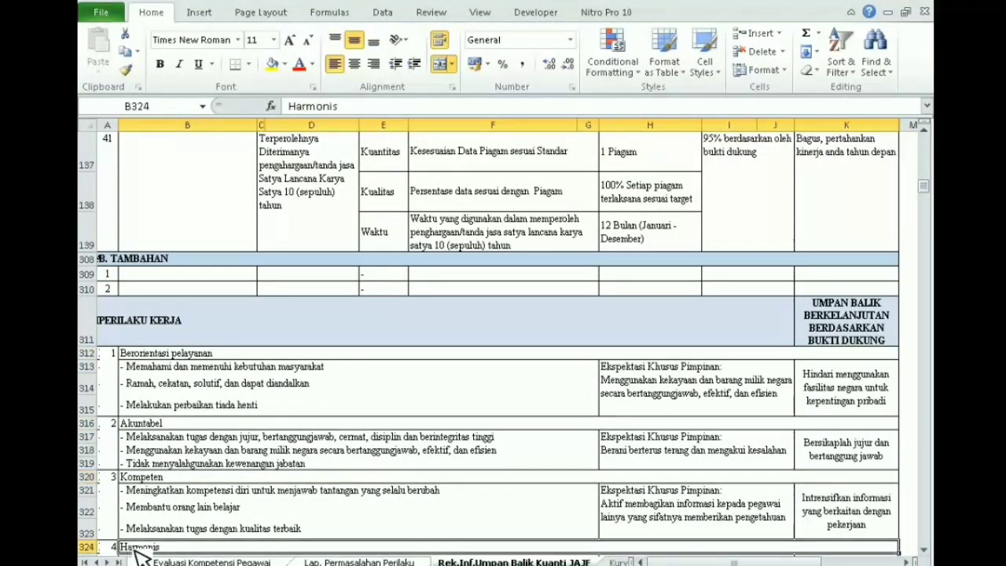
pyautogui.moveTo(927, 195)
pyautogui.mouseDown()
pyautogui.moveTo(925, 265)
pyautogui.moveTo(926, 202)
pyautogui.moveTo(932, 248)
pyautogui.moveTo(927, 236)
pyautogui.mouseUp()
pyautogui.click(142, 301)
pyautogui.click(138, 374)
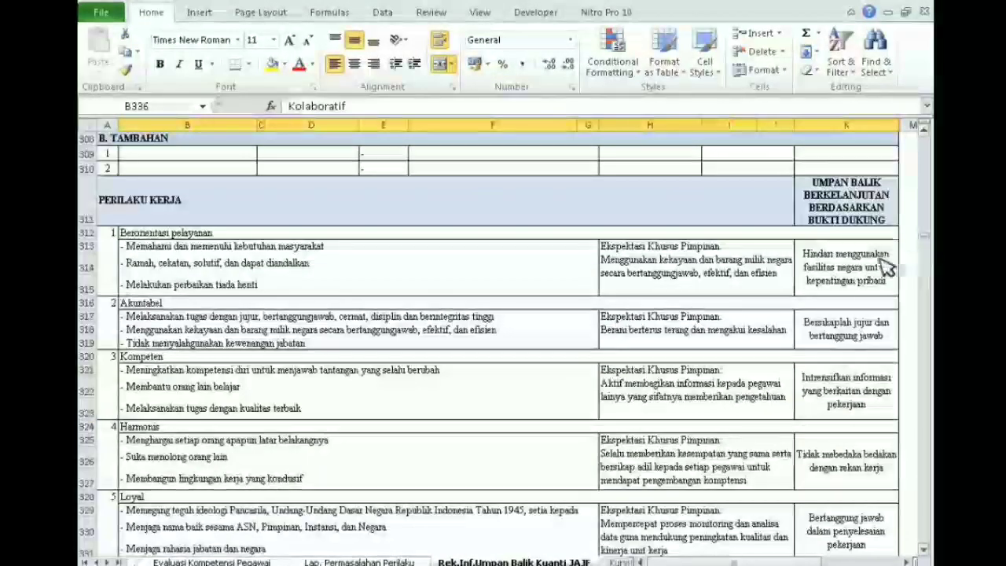
# Set the Ekspektasi Khusus Pimpinan for Berorientasi pelayanan to "Terbuka terhadap masukan dari orang lain" and check its feedback formula.
pyautogui.click(885, 268)
pyautogui.click(714, 289)
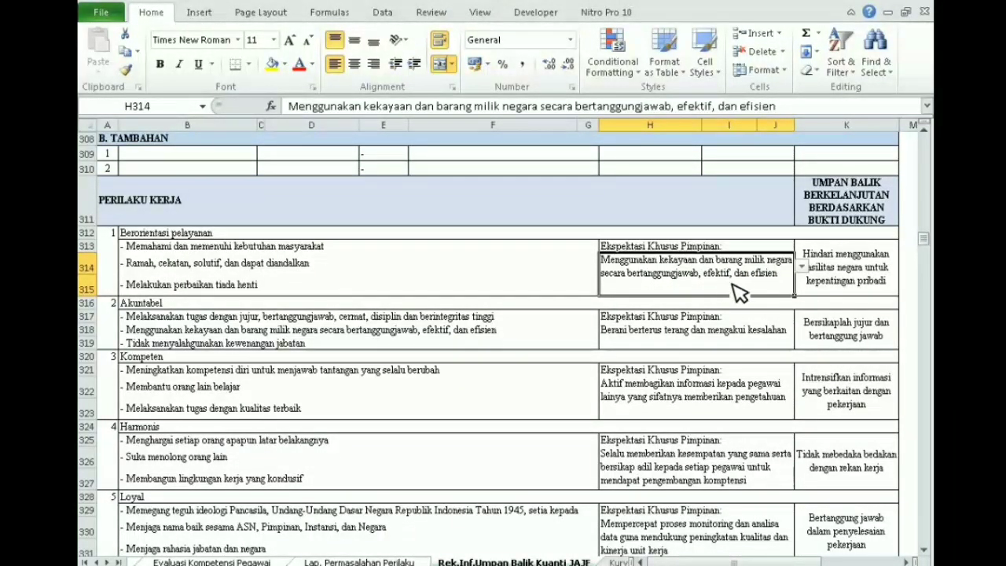
pyautogui.click(801, 267)
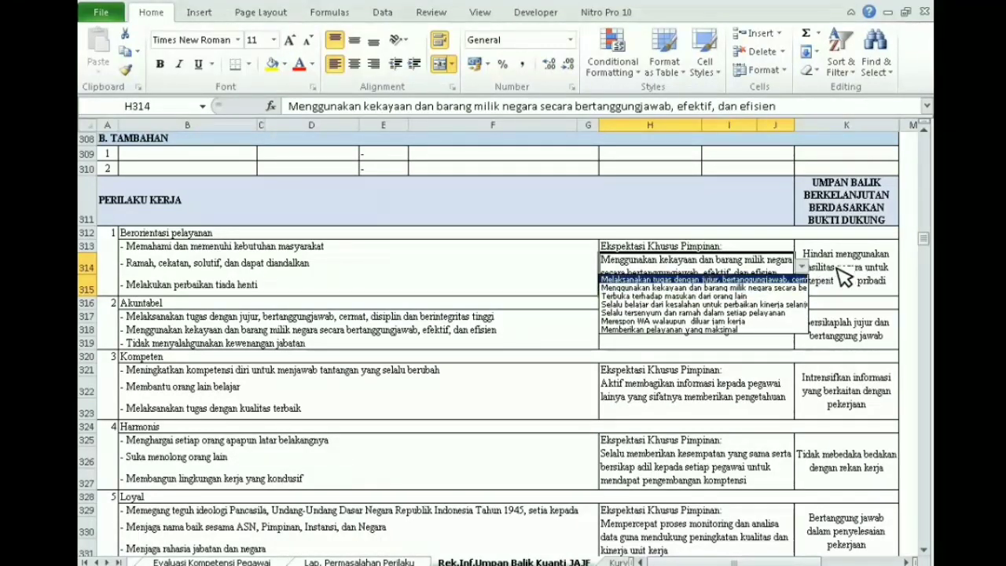
pyautogui.click(674, 298)
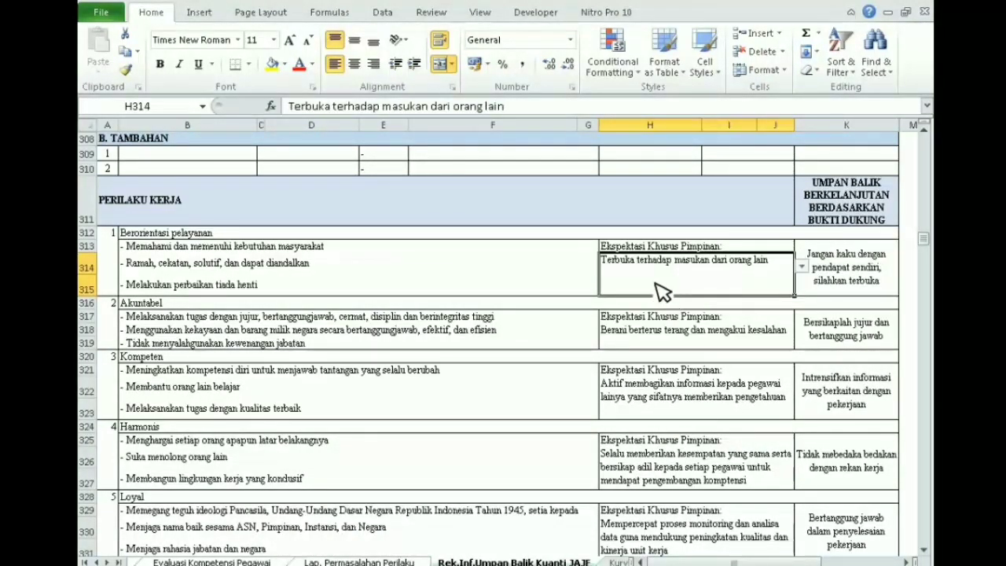
pyautogui.click(837, 283)
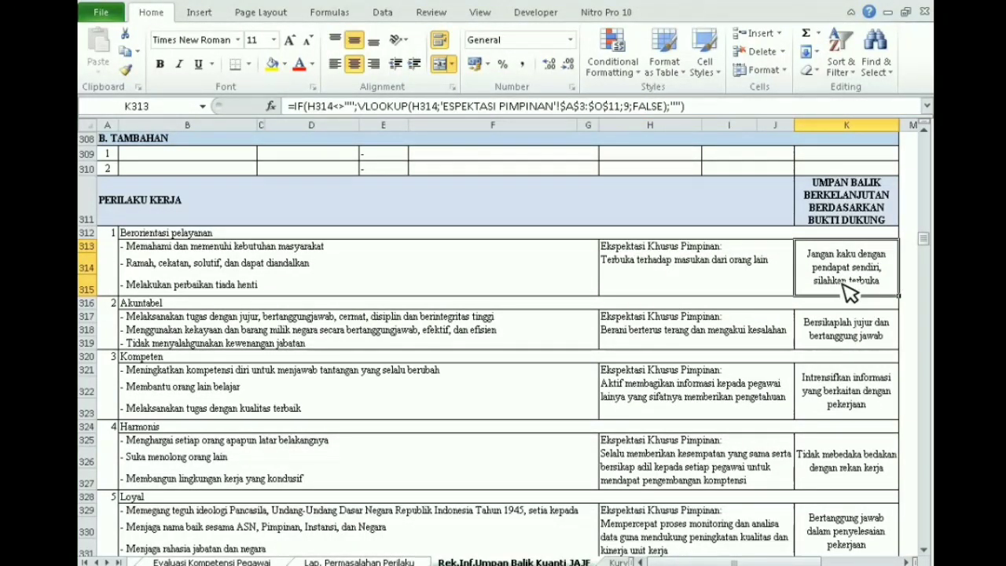
# Inspect the leader's expectation for Akuntabel and the feedback formulas of the Kompeten and Harmonis behaviour aspects.
pyautogui.click(790, 319)
pyautogui.click(797, 327)
pyautogui.click(792, 332)
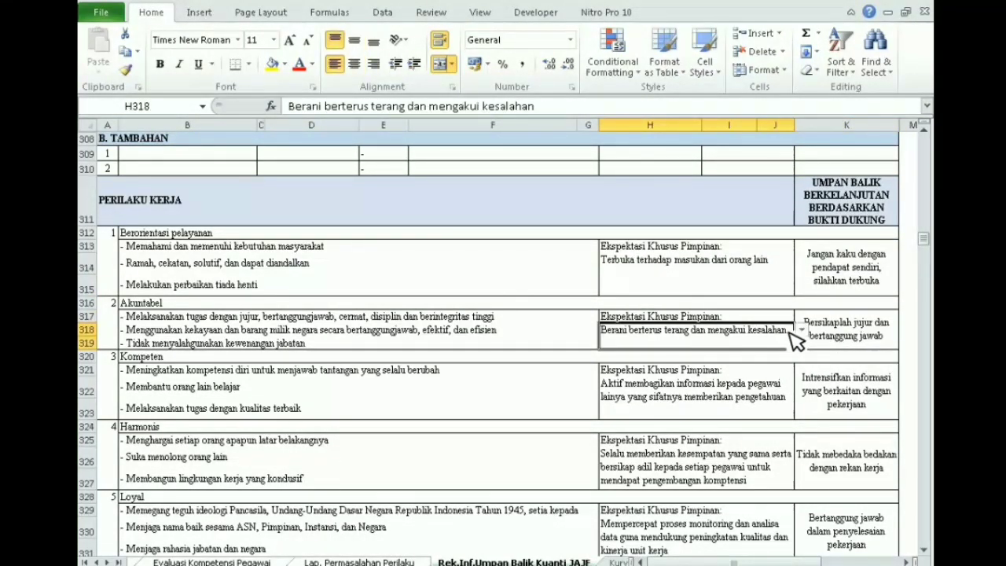
pyautogui.moveTo(791, 292); pyautogui.dragTo(814, 382)
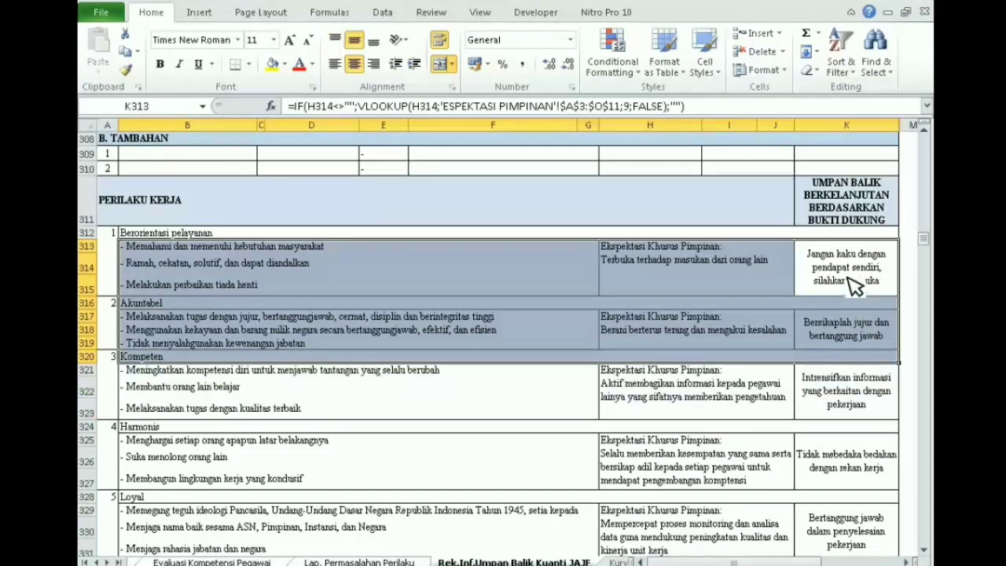
pyautogui.click(865, 377)
pyautogui.click(868, 459)
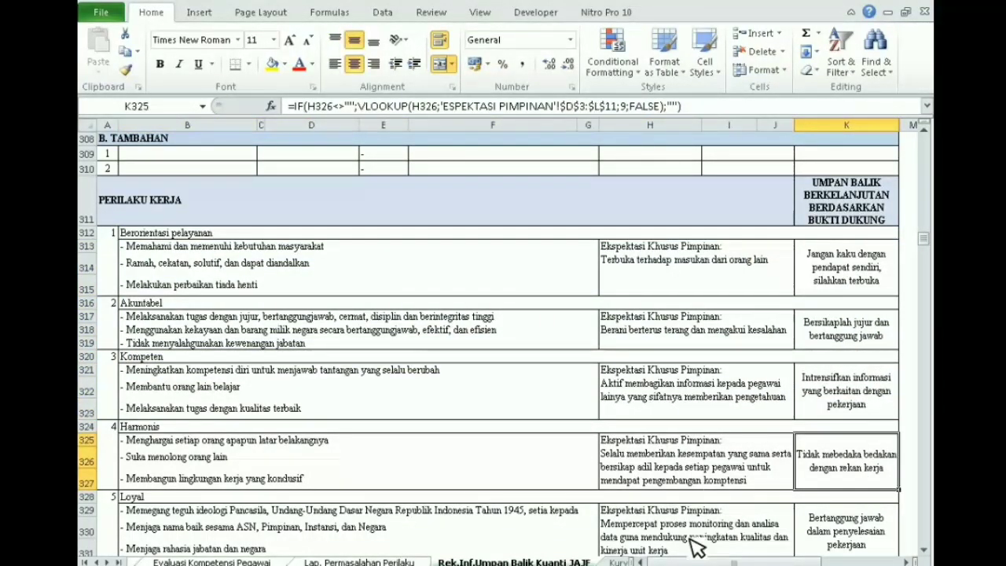
# Return to the workbook's MENU sheet and open HASIL EVALUASI KINERJA PEGAWAI JA DAN JF KUANTITATIF (111).
pyautogui.moveTo(925, 238); pyautogui.dragTo(924, 135)
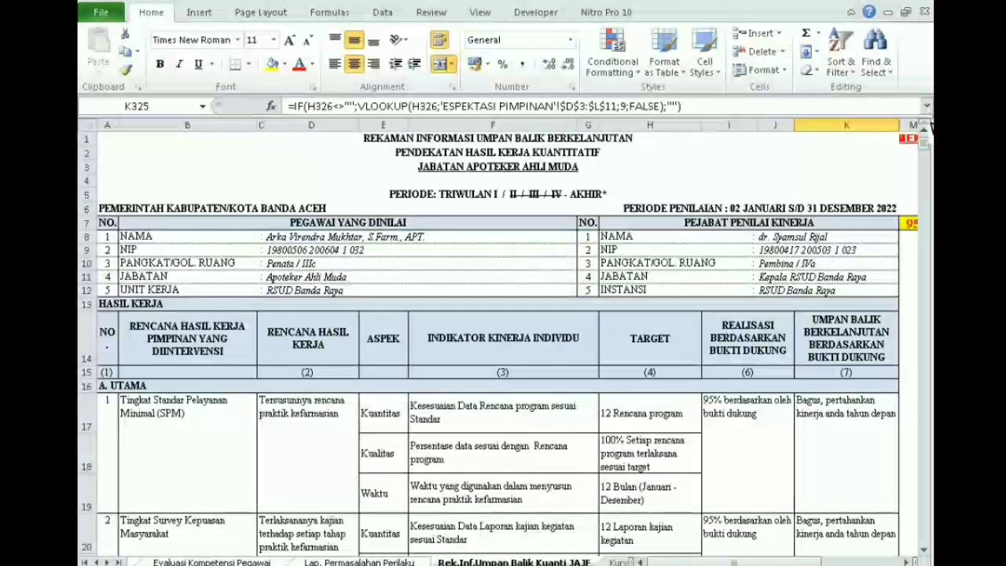
pyautogui.click(910, 139)
pyautogui.click(910, 139)
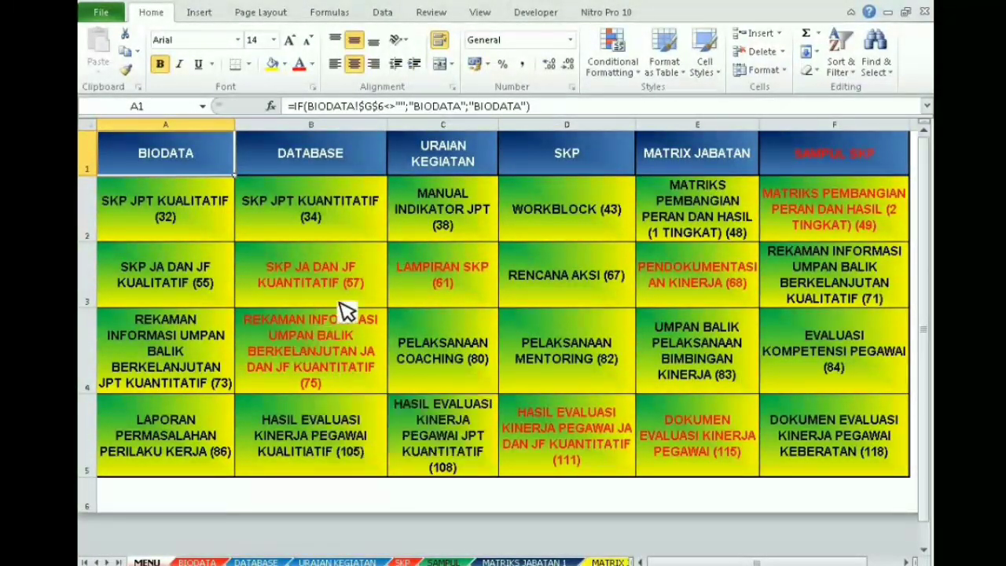
pyautogui.click(565, 470)
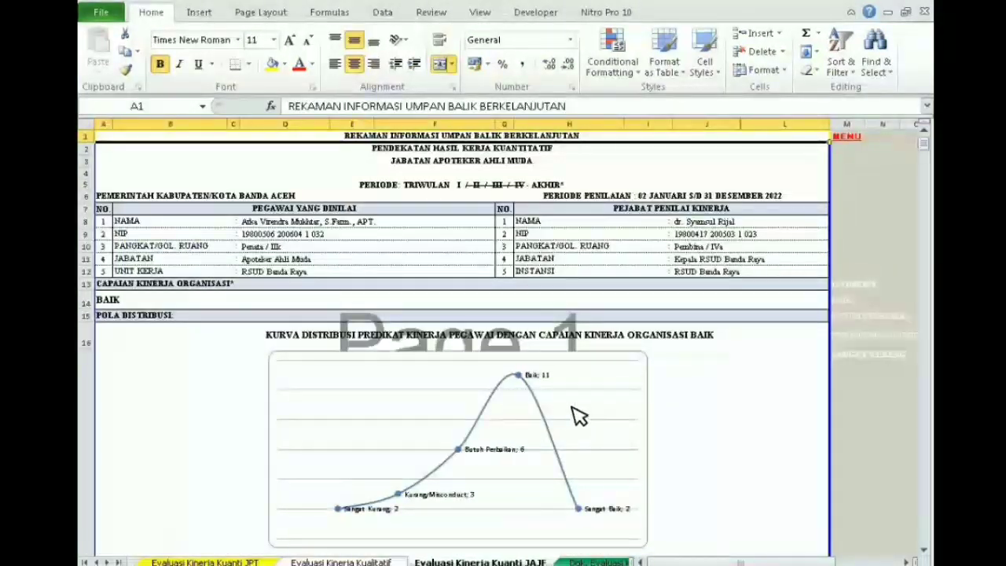
# Examine the performance rating distribution curve under POLA DISTRIBUSI and the formula behind its title in cell D16.
pyautogui.click(668, 453)
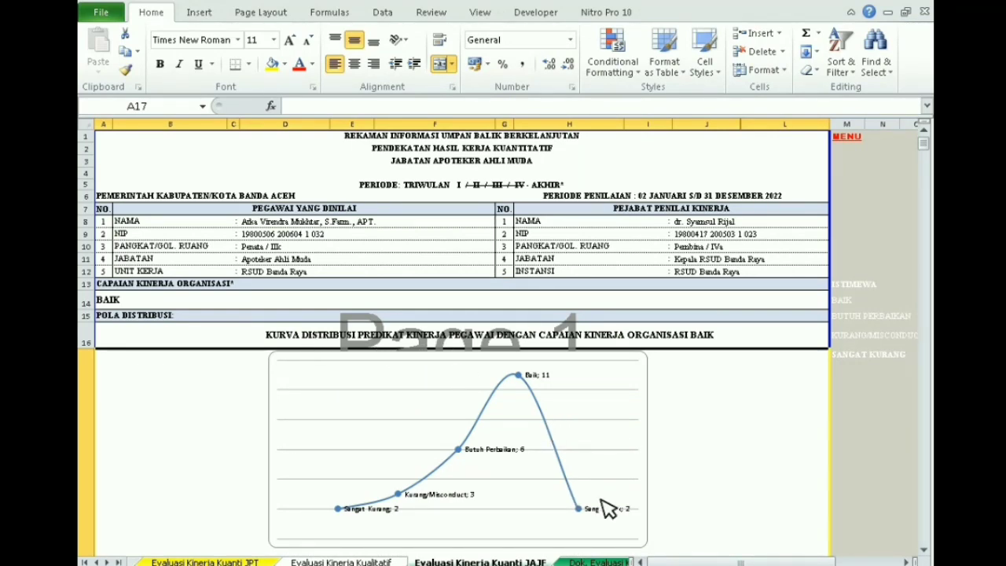
pyautogui.scroll(-1, 594, 503)
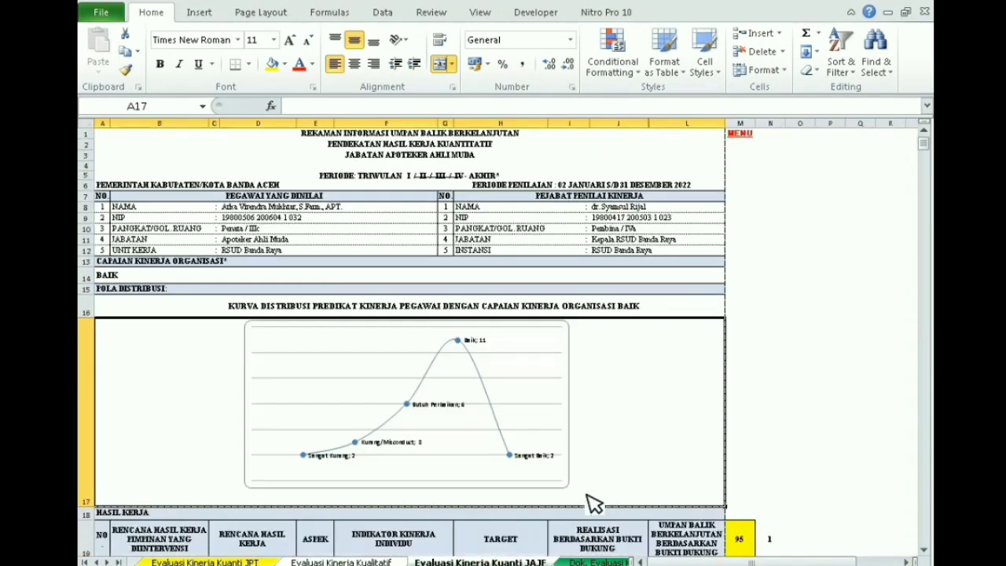
pyautogui.scroll(1, 891, 559)
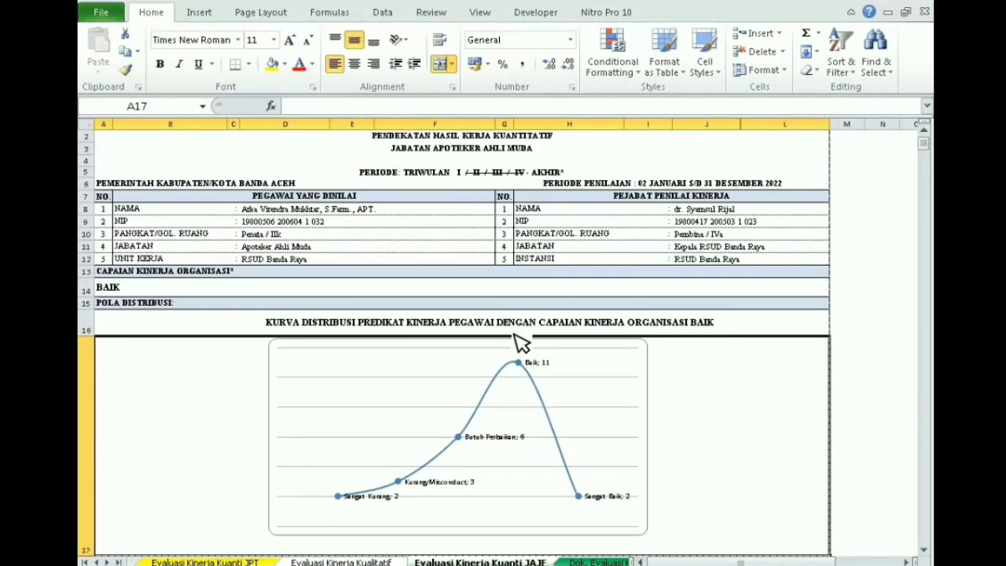
pyautogui.click(714, 330)
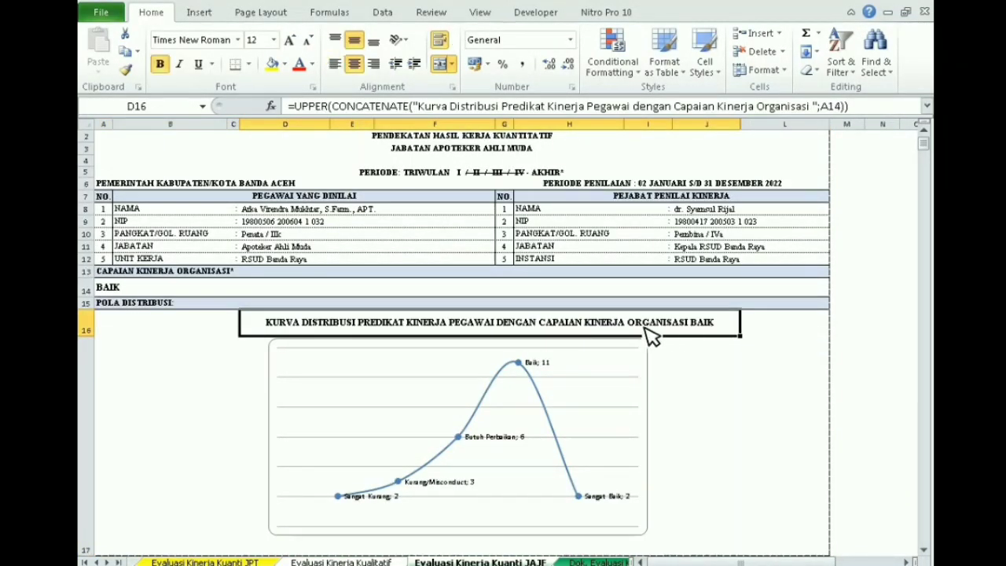
# Set CAPAIAN KINERJA ORGANISASI in cell A14 to ISTIMEWA and check the distribution curve's title.
pyautogui.click(122, 289)
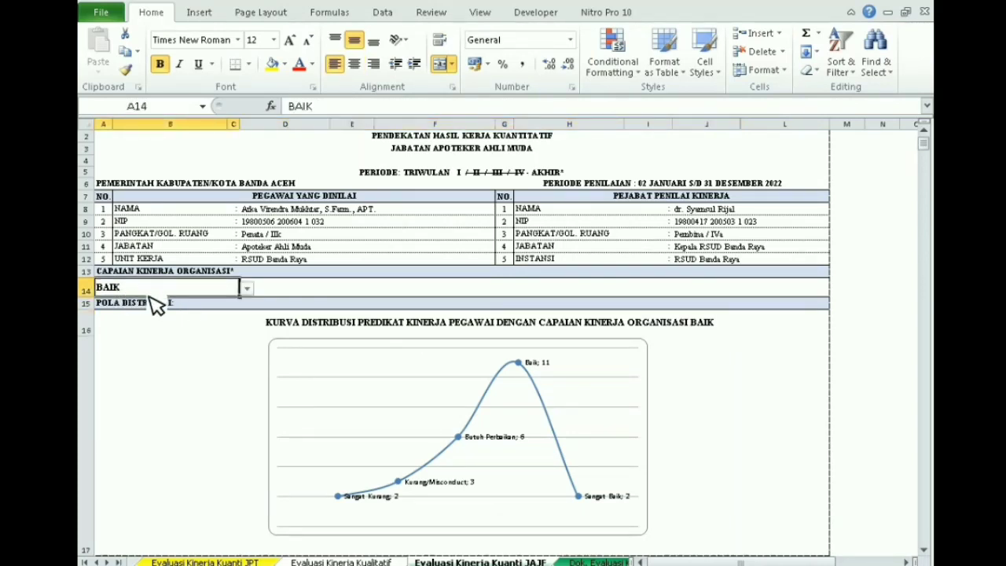
pyautogui.click(246, 288)
pyautogui.click(221, 304)
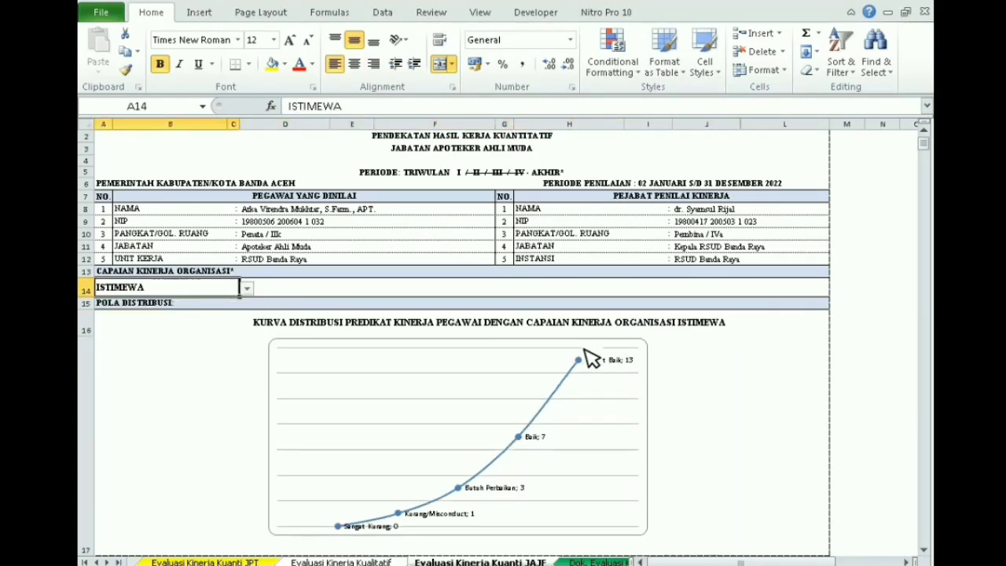
pyautogui.click(675, 330)
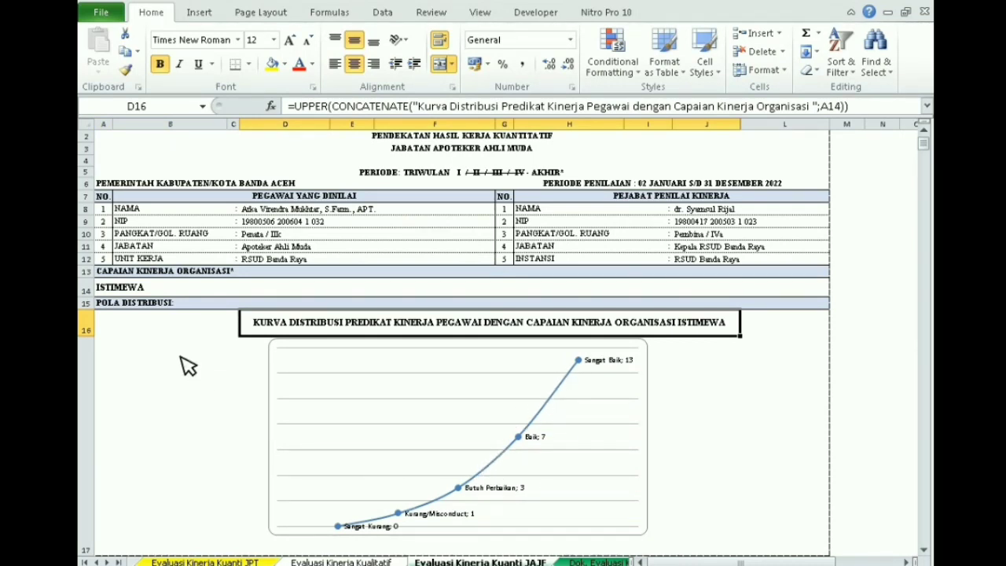
pyautogui.click(149, 294)
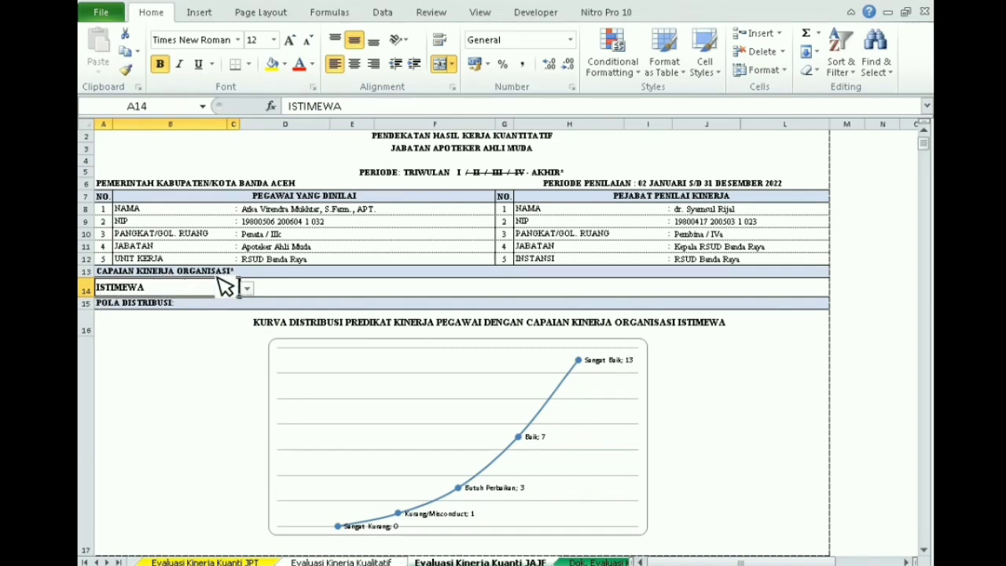
# Try BUTUH PERBAIKAN as the CAPAIAN KINERJA ORGANISASI in cell A14 to see its distribution curve, and set the cell to BAIK.
pyautogui.click(247, 290)
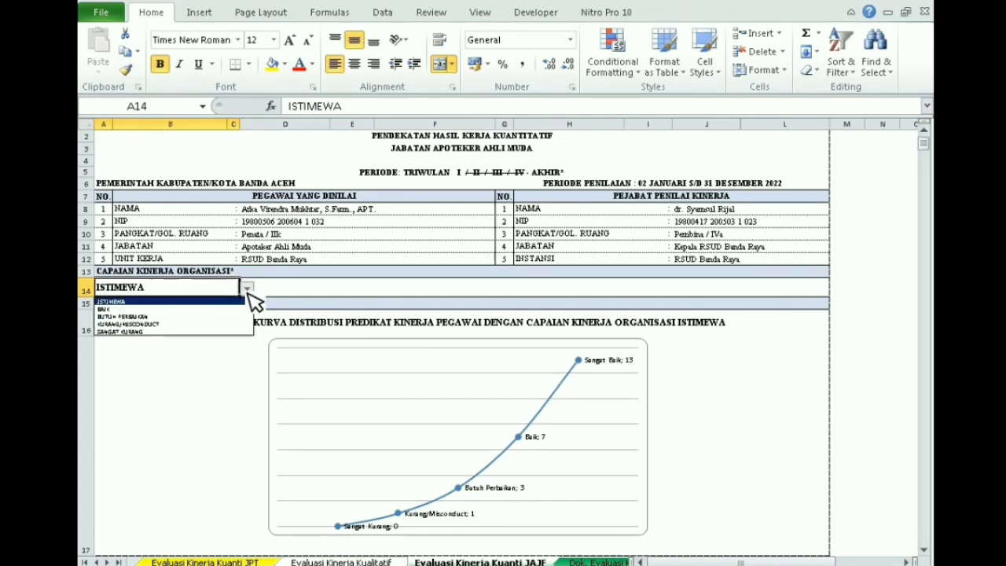
pyautogui.click(144, 318)
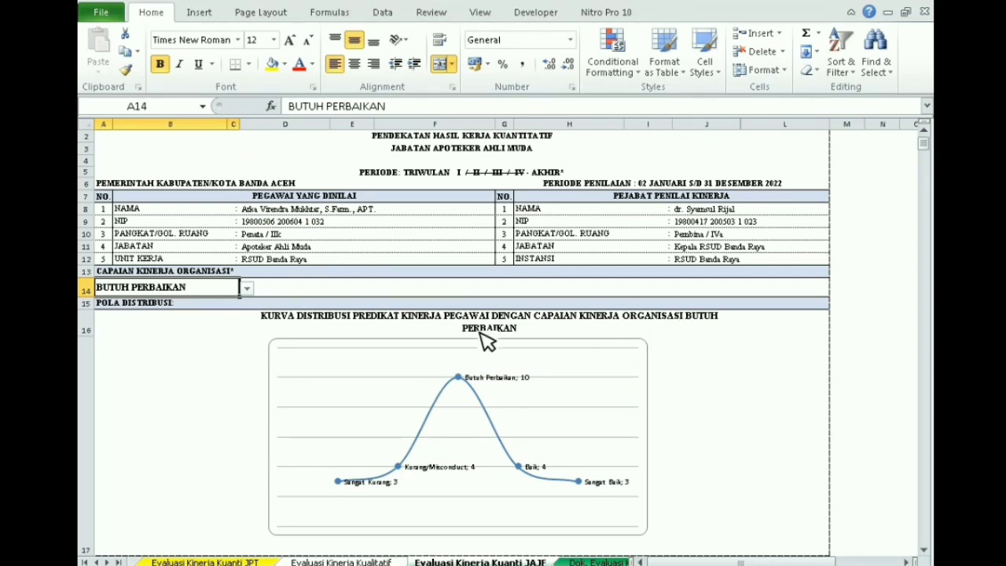
pyautogui.click(246, 289)
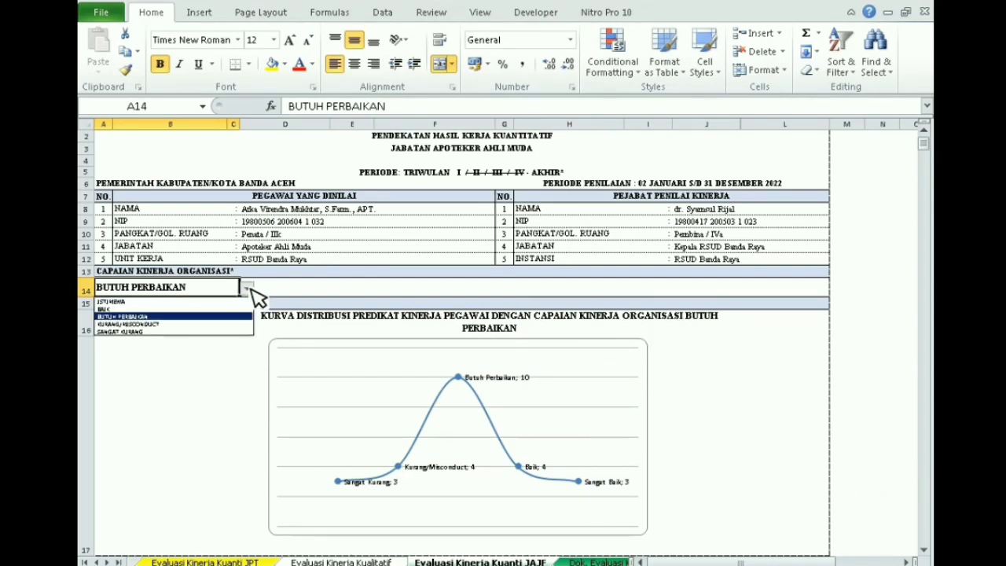
pyautogui.click(158, 308)
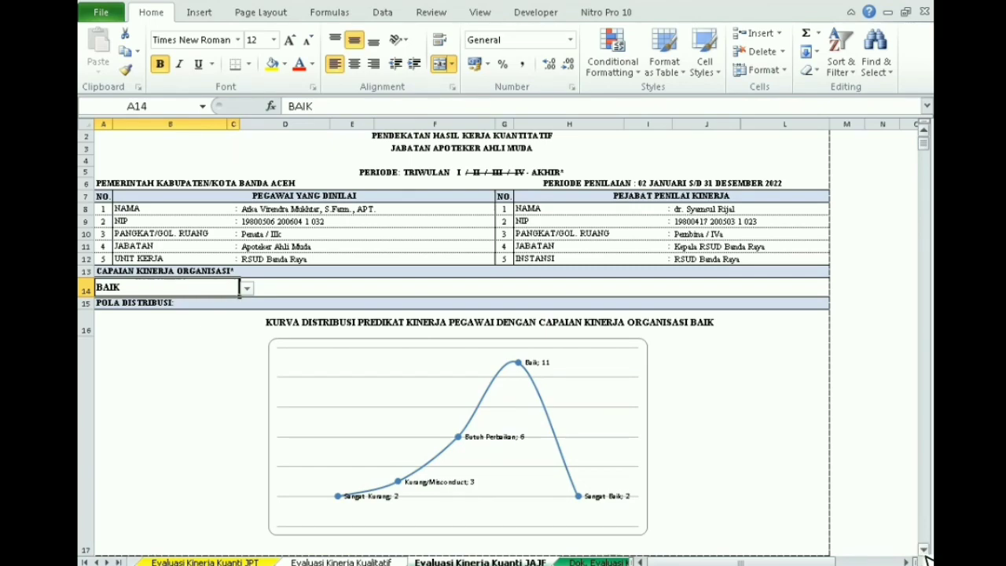
# Review the HASIL KERJA table and inspect the formula in the yellow cell M19 beside its header.
pyautogui.scroll(-6, 928, 557)
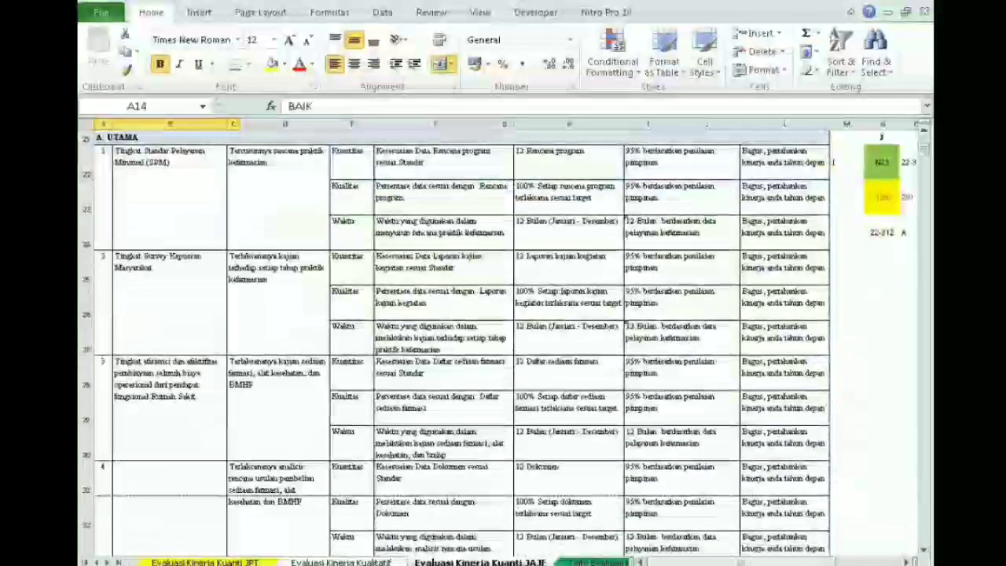
pyautogui.scroll(3, 865, 137)
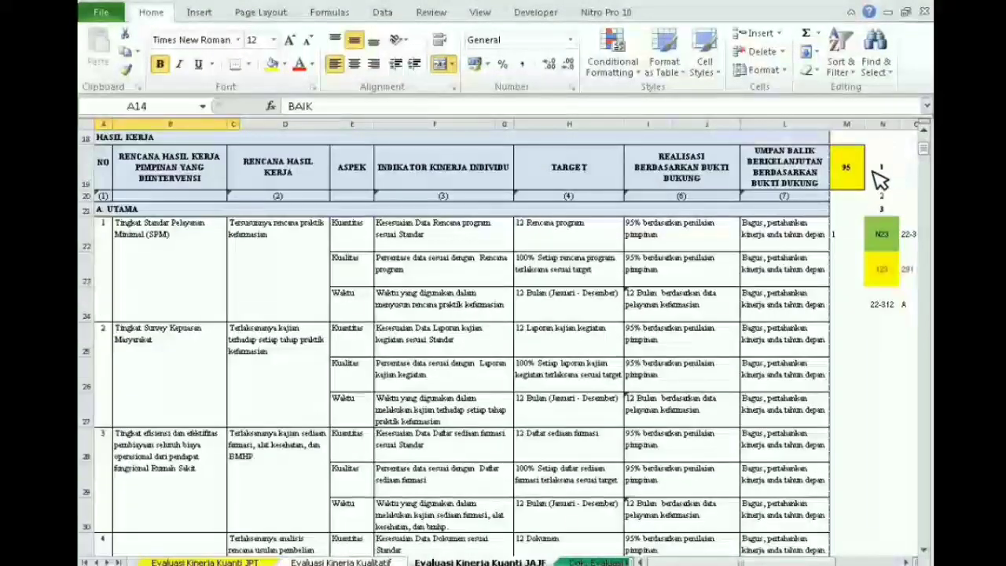
pyautogui.click(859, 175)
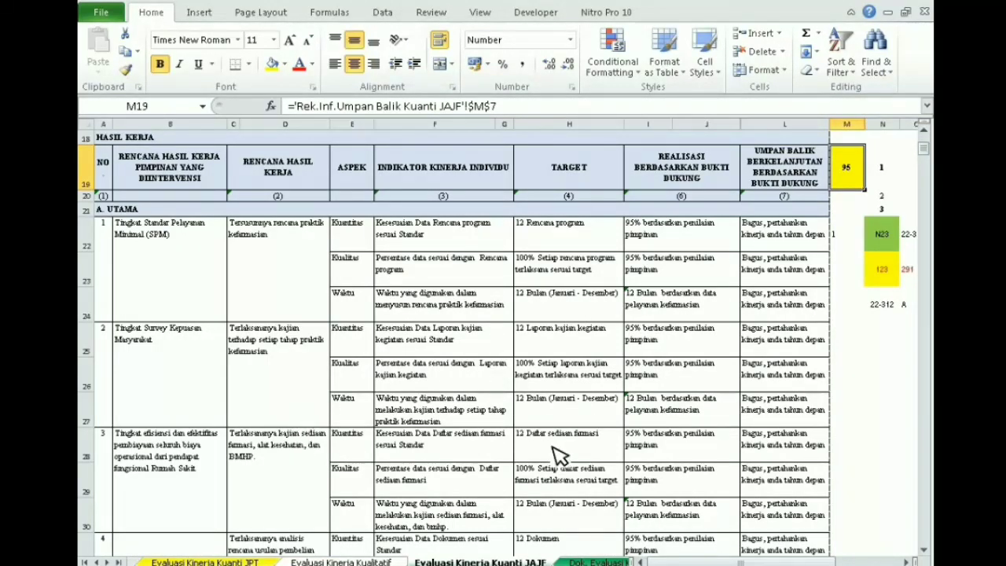
# Examine the Smile, Bintang and Jempol symbols in the helper area beside the HASIL KERJA table.
pyautogui.moveTo(926, 155); pyautogui.dragTo(926, 137)
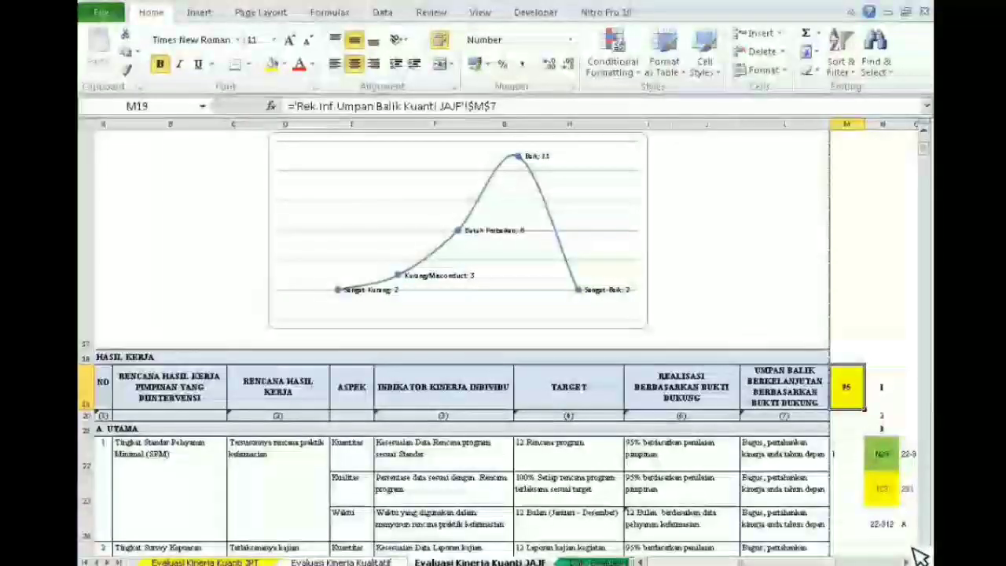
pyautogui.click(908, 560)
pyautogui.click(909, 560)
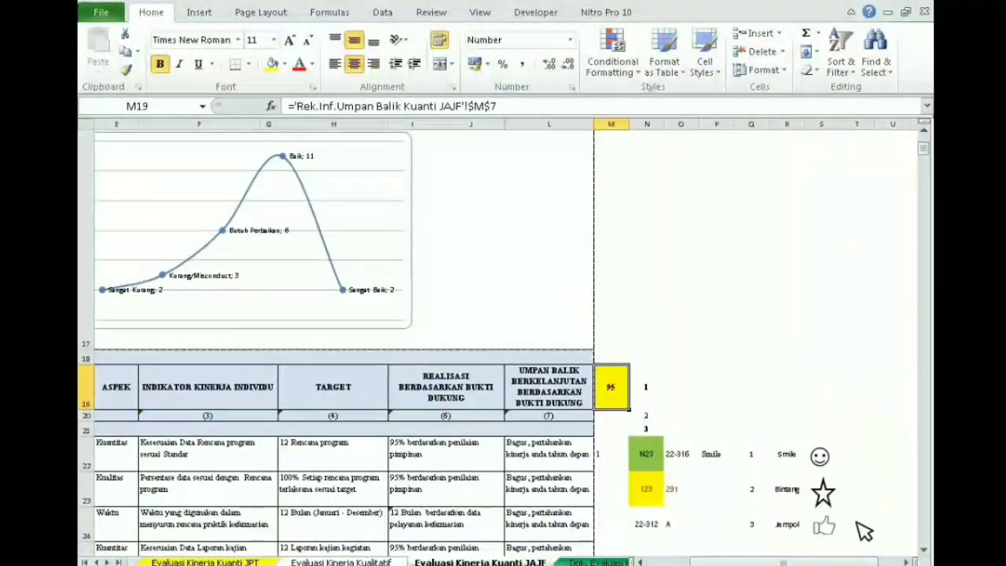
pyautogui.click(832, 457)
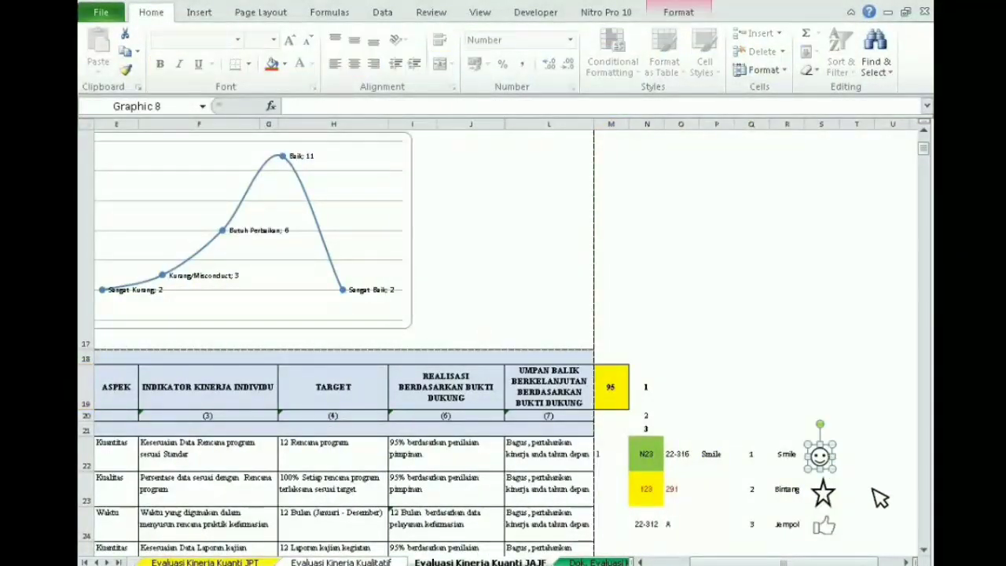
pyautogui.click(827, 528)
pyautogui.click(854, 531)
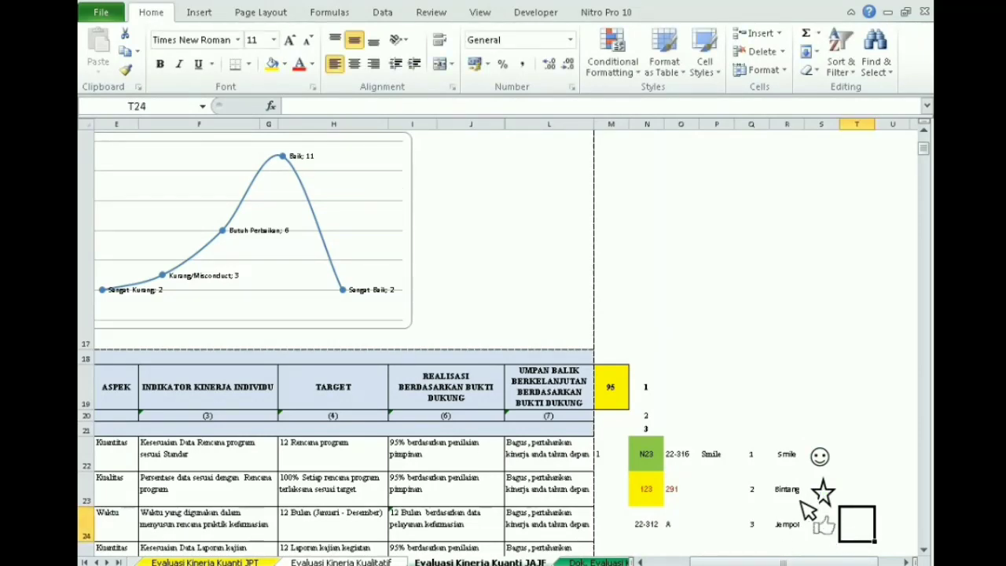
pyautogui.click(925, 550)
pyautogui.click(925, 551)
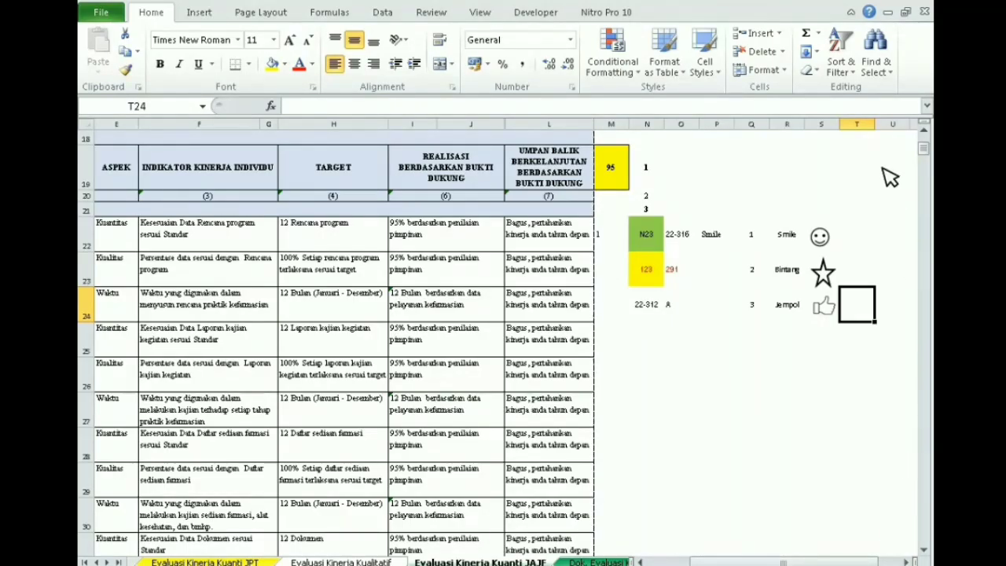
# Inspect the formulas of the leader's expectation and the continuous feedback for Berorientasi pelayanan under PERILAKU KERJA.
pyautogui.moveTo(926, 153); pyautogui.dragTo(928, 236)
pyautogui.click(422, 264)
pyautogui.moveTo(723, 562); pyautogui.dragTo(629, 562)
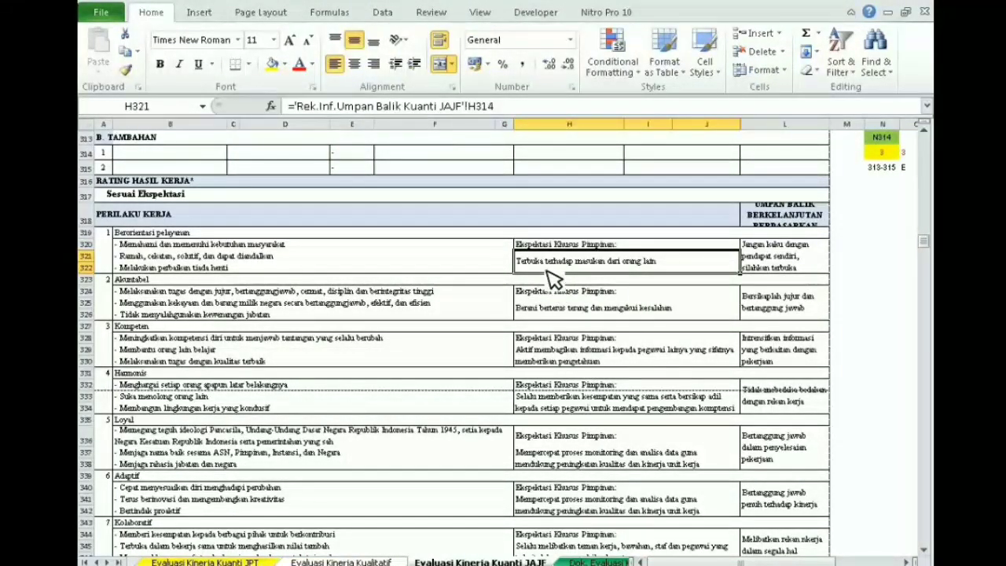
pyautogui.click(771, 250)
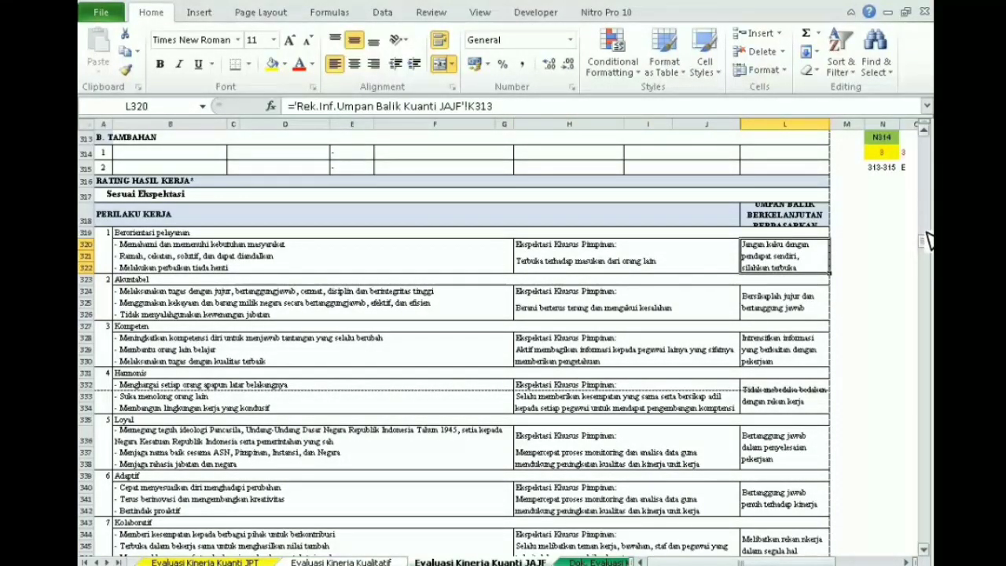
# Open DOKUMEN EVALUASI KINERJA PEGAWAI (115) from the MENU sheet and go to the signature block below CATATAN/REKOMENDASI.
pyautogui.scroll(-7, 928, 236)
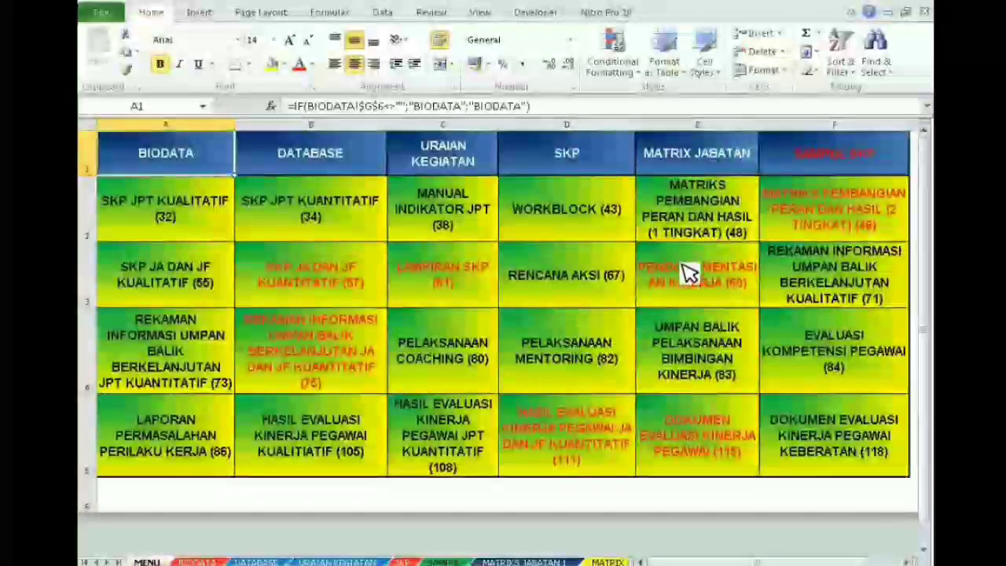
pyautogui.click(729, 443)
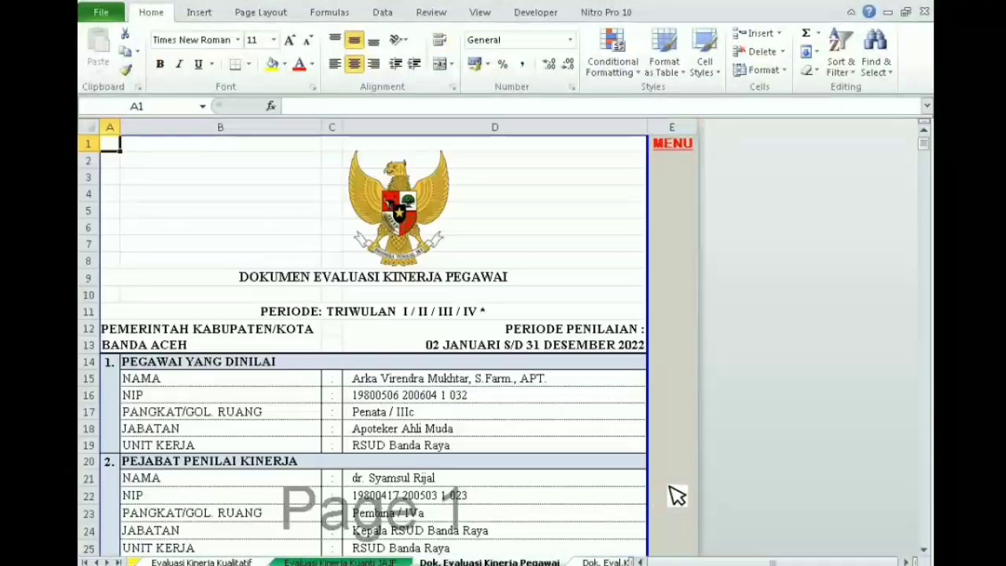
pyautogui.moveTo(928, 144); pyautogui.dragTo(928, 162)
pyautogui.click(336, 393)
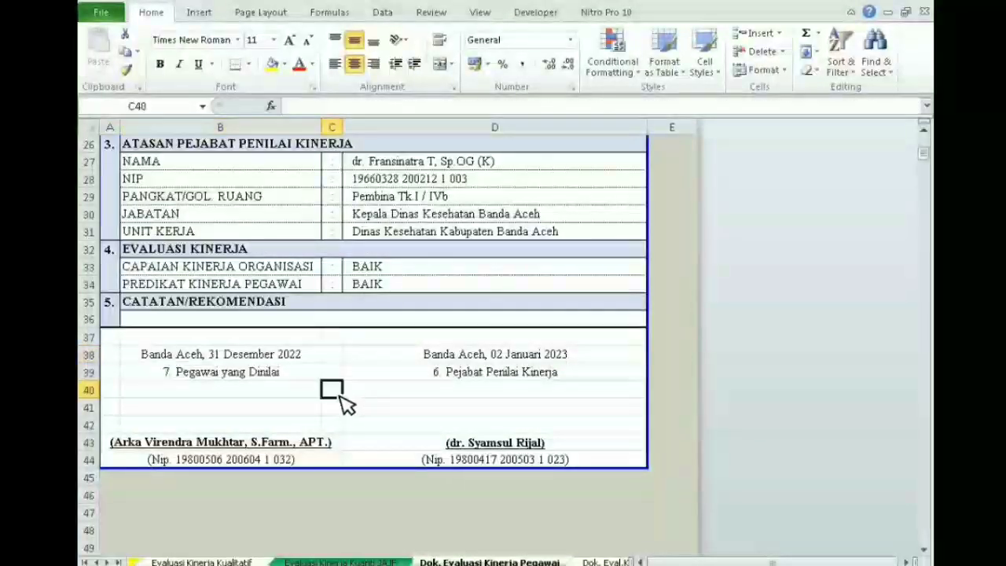
pyautogui.click(500, 360)
pyautogui.click(500, 407)
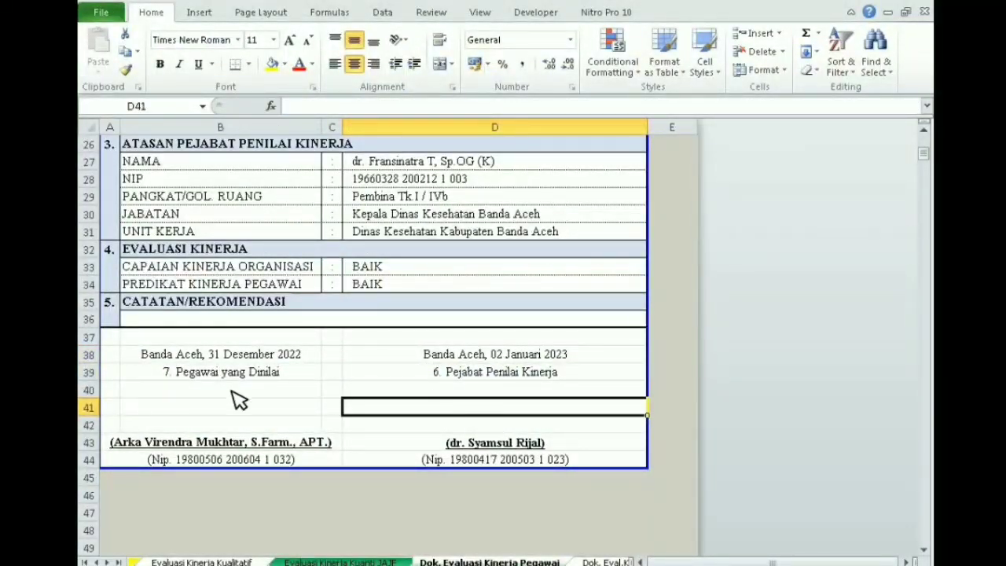
# Compare the date formulas above Pegawai yang Dinilai (B38) and Pejabat Penilai Kinerja (D38).
pyautogui.click(205, 358)
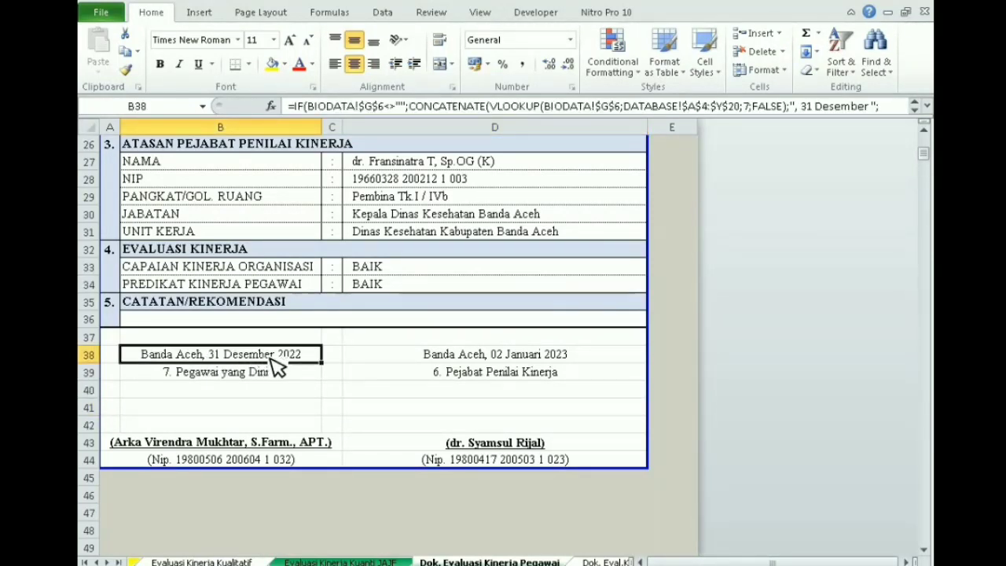
pyautogui.click(477, 360)
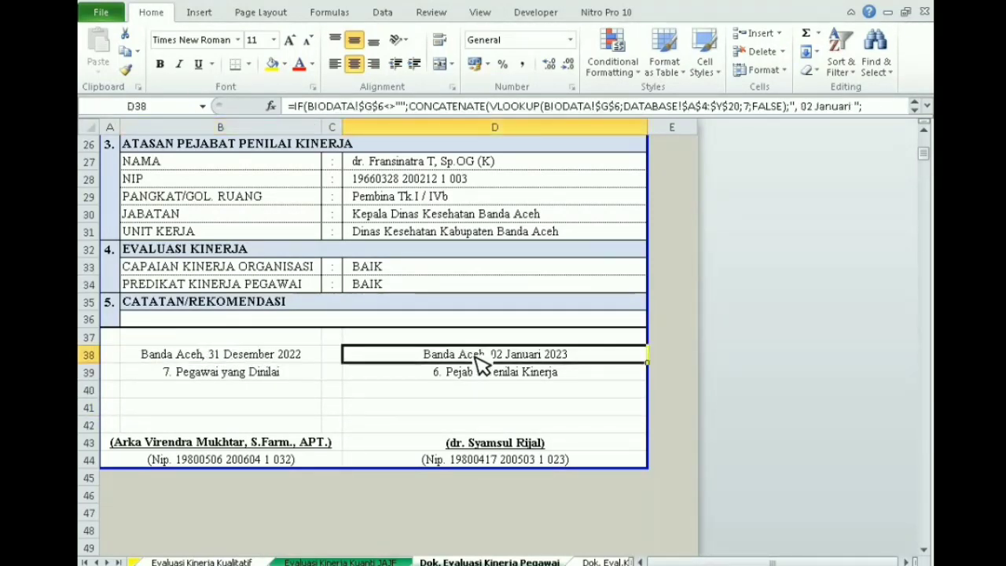
pyautogui.click(236, 360)
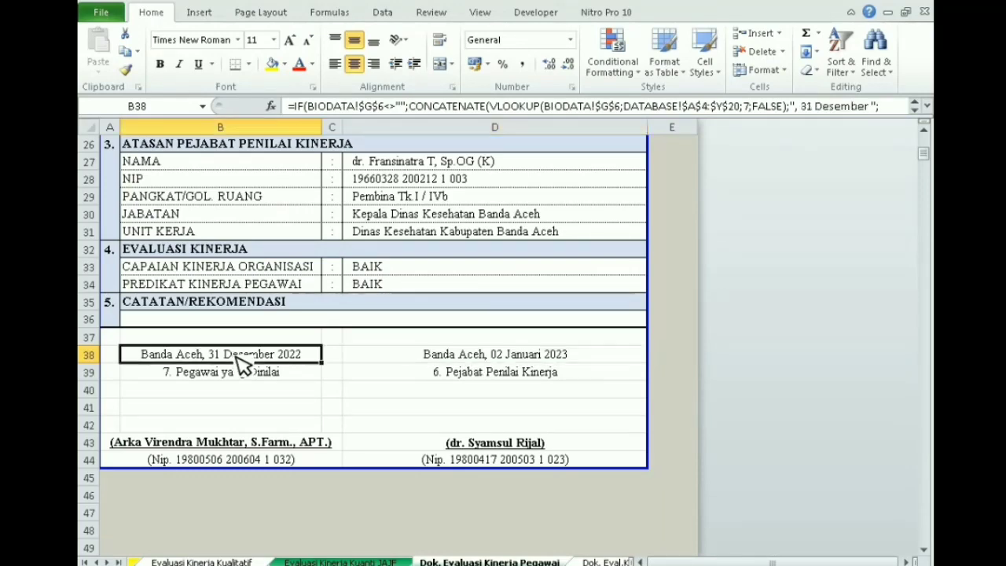
pyautogui.click(382, 443)
# Edit the date formula in B38 to read 05 Januari and use BIODATA!$H$6+1 for the year.
pyautogui.click(236, 360)
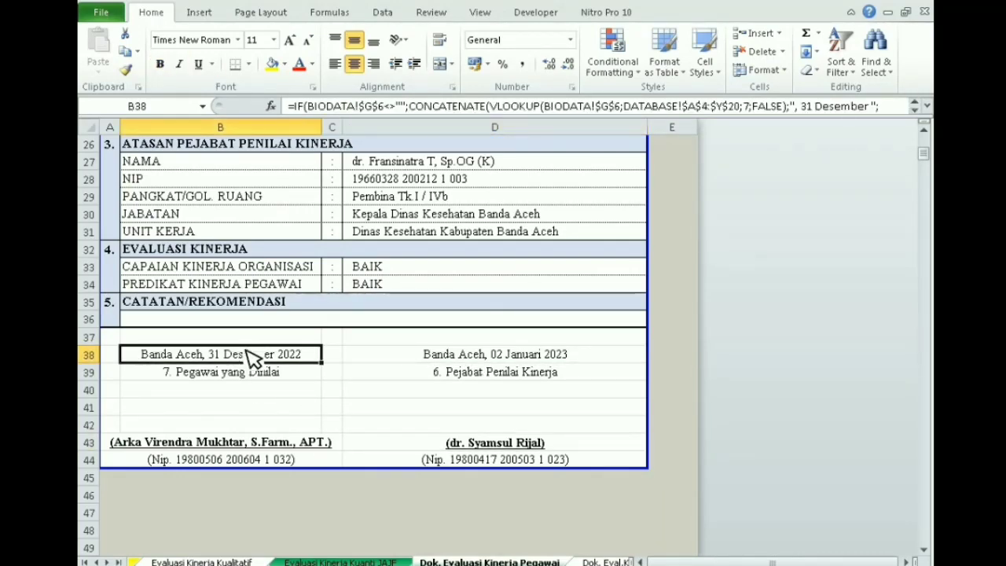
pyautogui.click(928, 105)
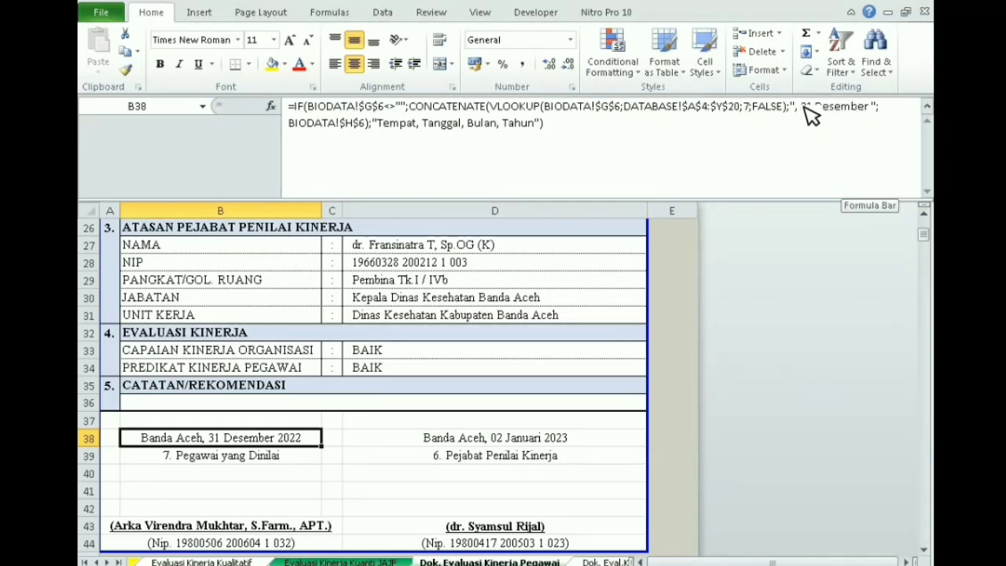
pyautogui.moveTo(804, 107); pyautogui.dragTo(870, 112)
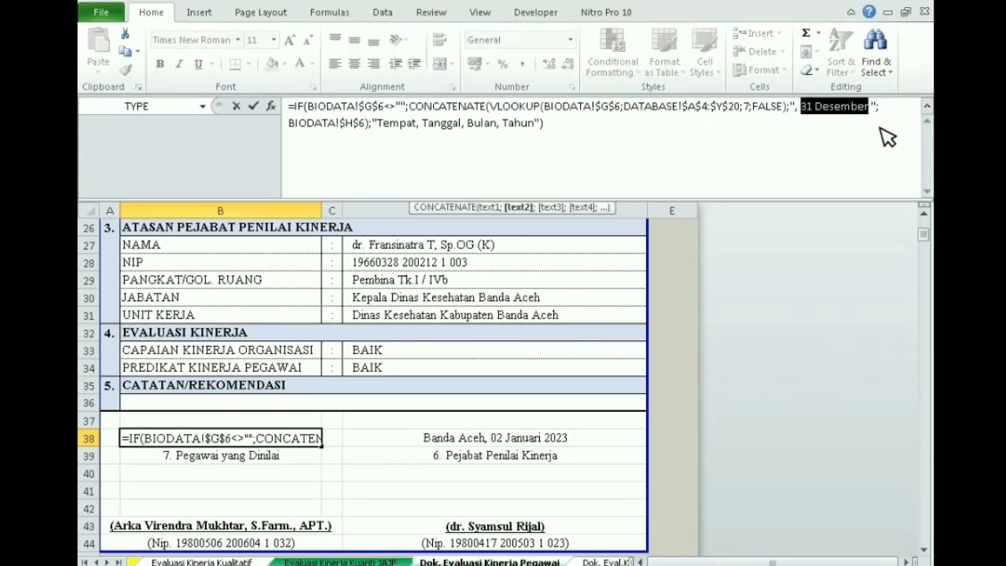
pyautogui.write('05')
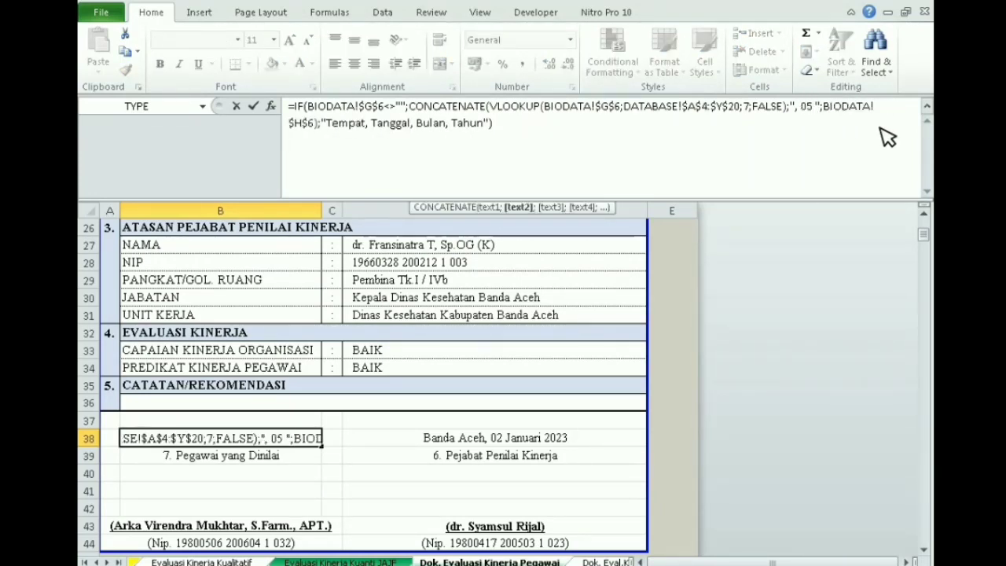
pyautogui.write(' Janua ')
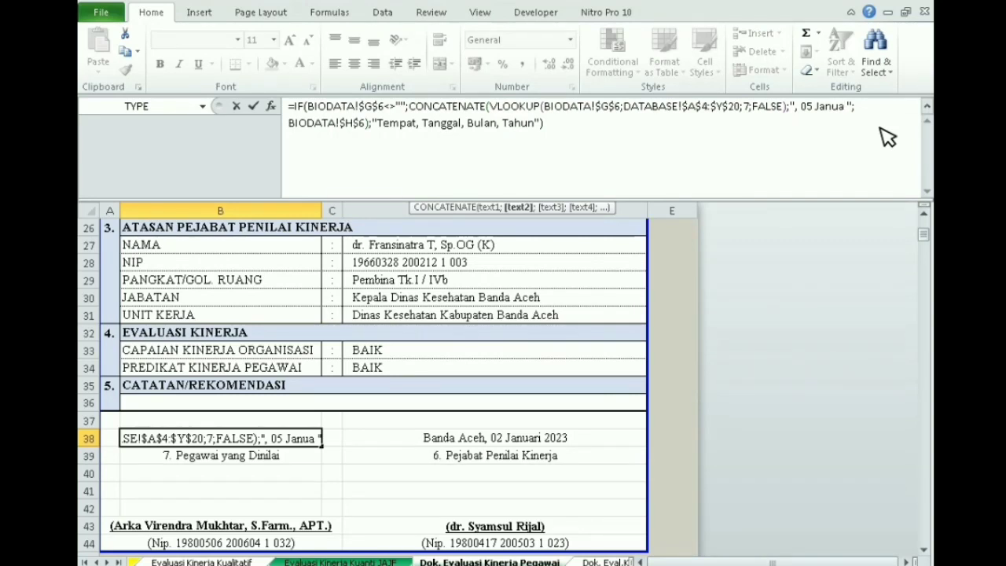
pyautogui.write('ri')
pyautogui.write('+')
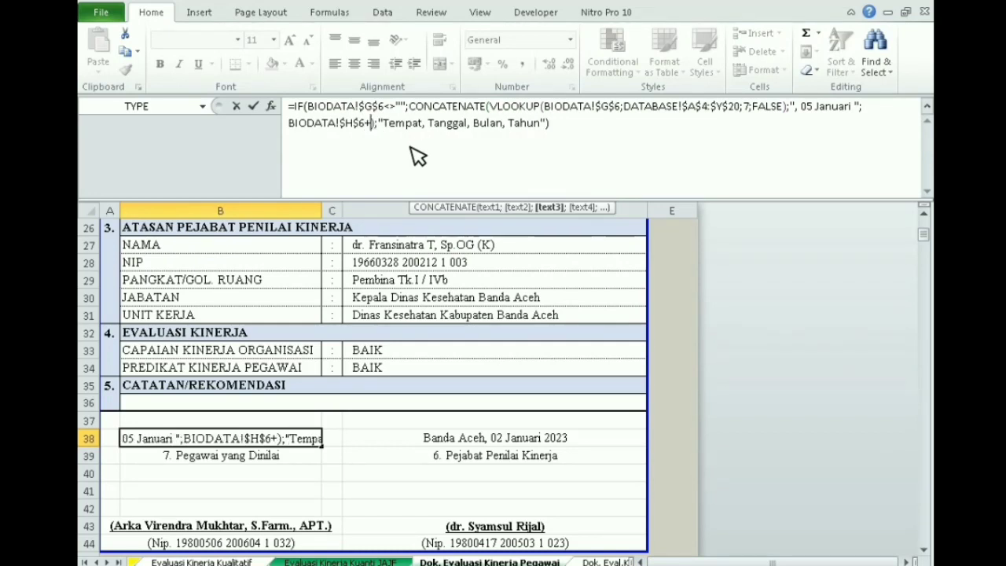
pyautogui.write('1')
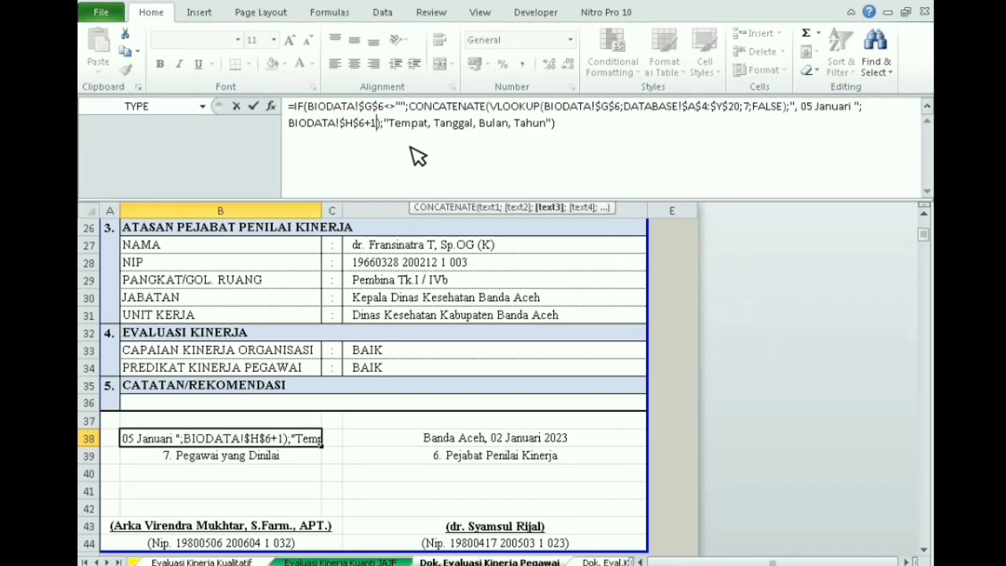
pyautogui.press('Return')
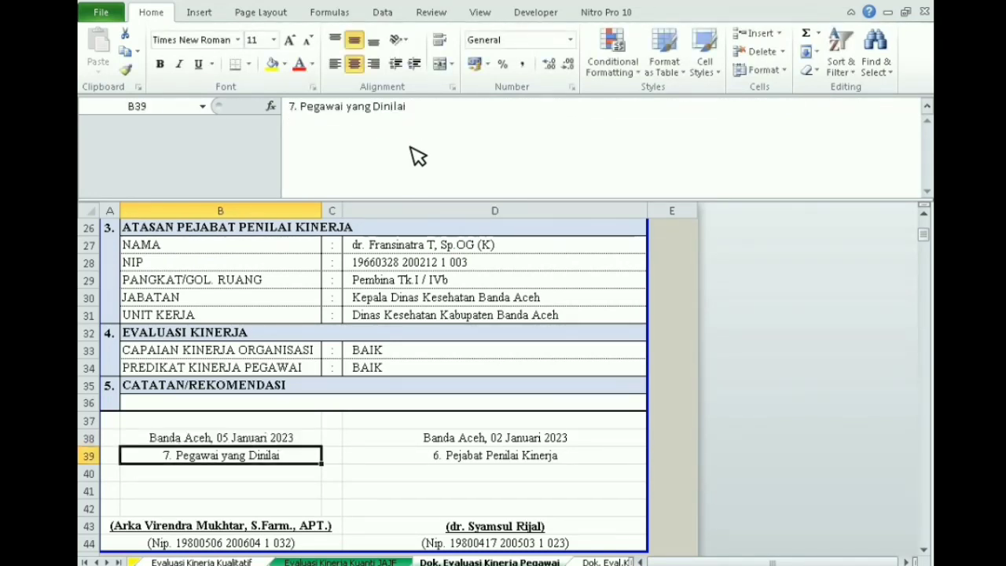
# Undo the date formula change in B38 and redo it to compare both versions.
pyautogui.click(285, 439)
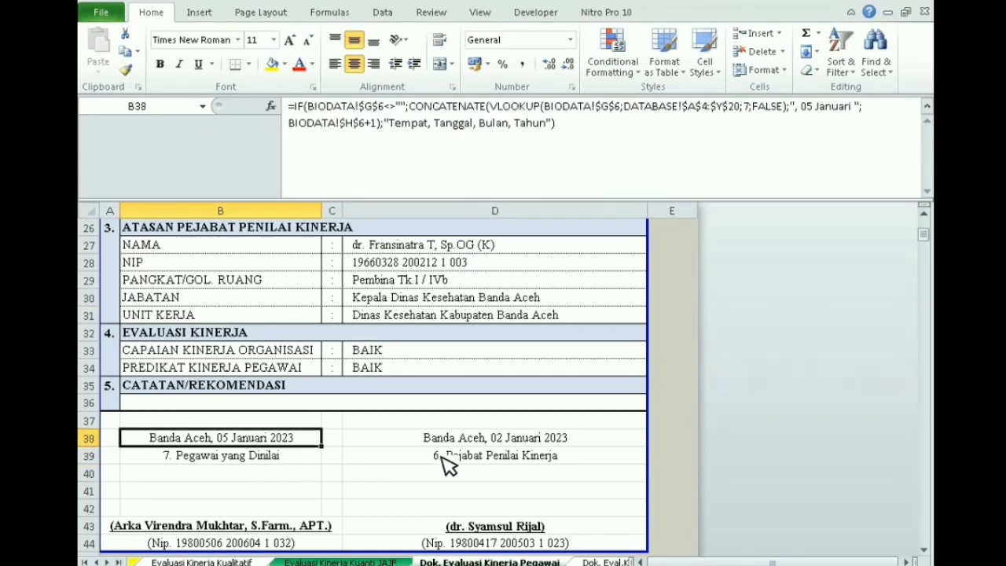
pyautogui.hotkey('ctrl', 'z')
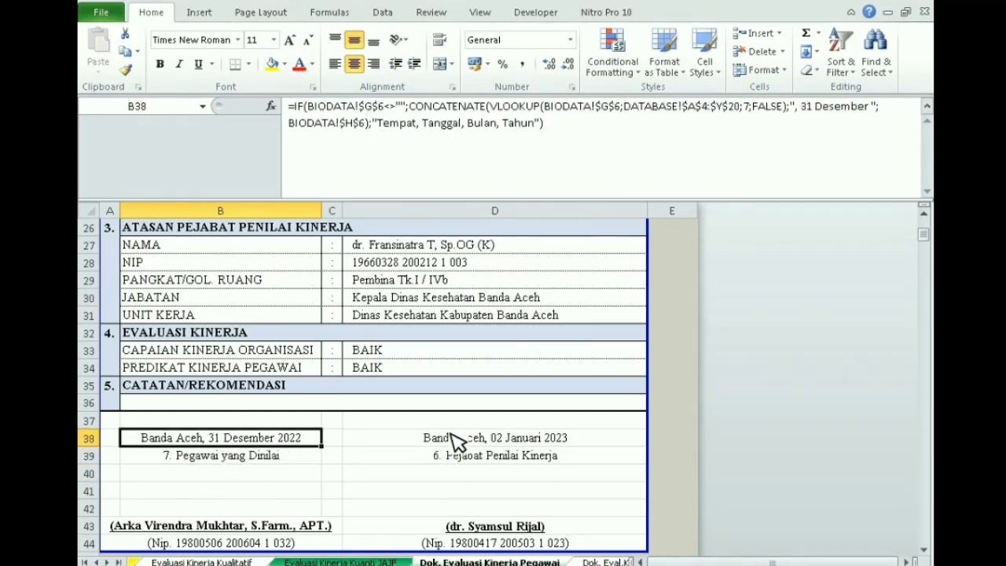
pyautogui.hotkey('ctrl', 'y')
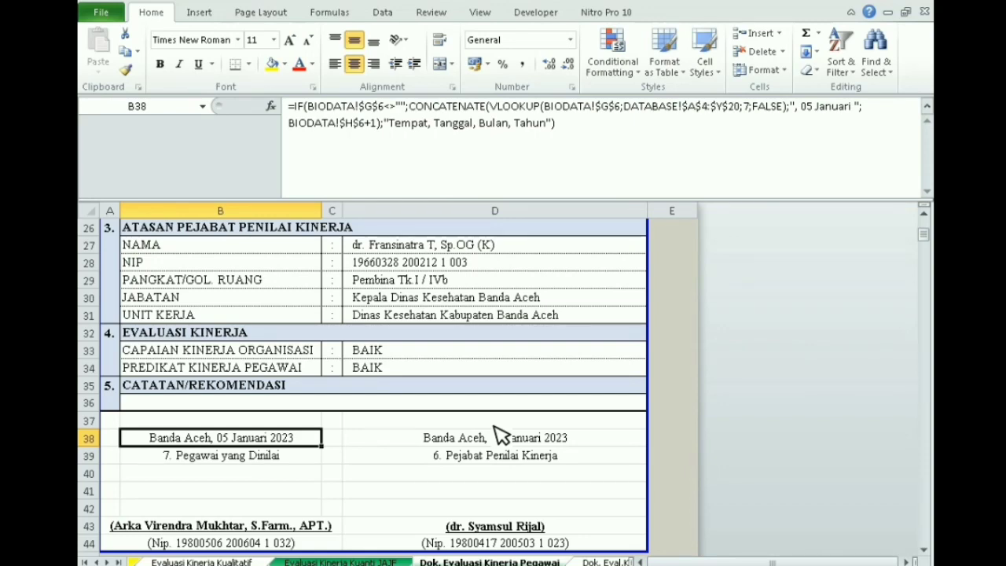
# Check the assessor's date formula in D38, collapse the formula display and return to the MENU sheet.
pyautogui.click(566, 478)
pyautogui.click(519, 439)
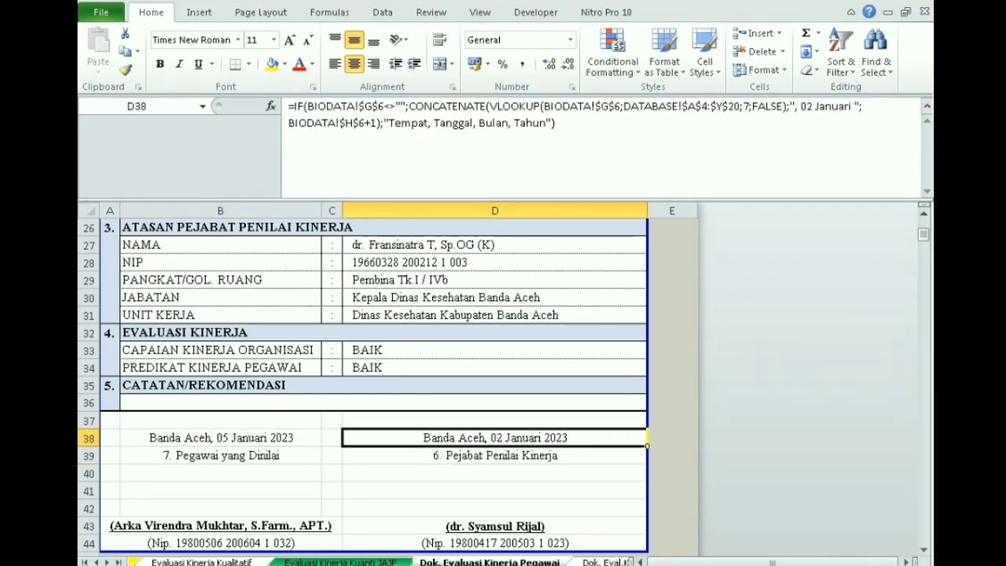
pyautogui.click(928, 105)
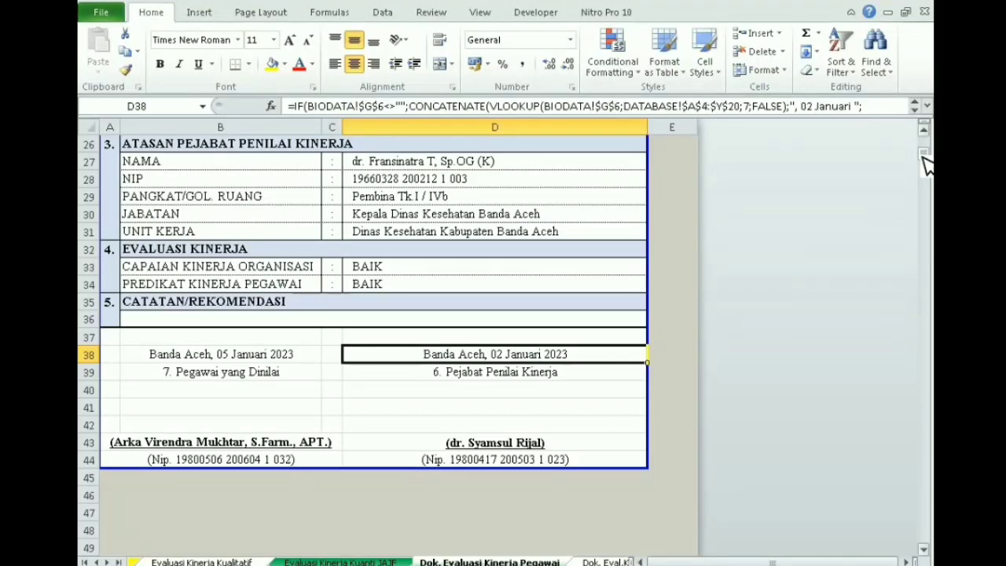
pyautogui.moveTo(926, 165); pyautogui.dragTo(926, 136)
pyautogui.click(682, 149)
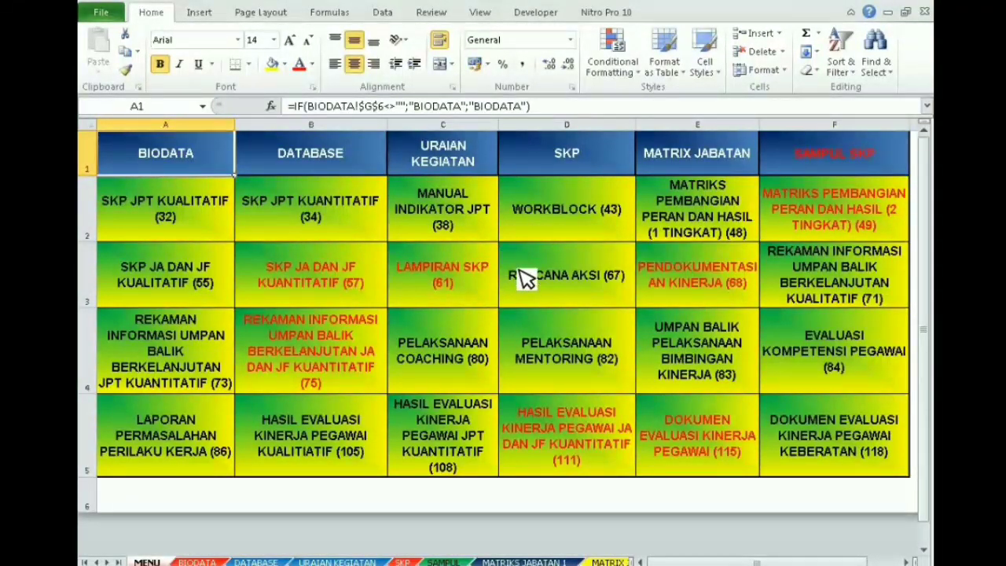
# Open the Dokumen Evaluasi Kinerja Pegawai Keberatan (118) sheet and inspect the signature dates above Pejabat Penilai Kinerja and Pegawai yang Dinilai.
pyautogui.click(843, 445)
pyautogui.moveTo(924, 138); pyautogui.dragTo(926, 165)
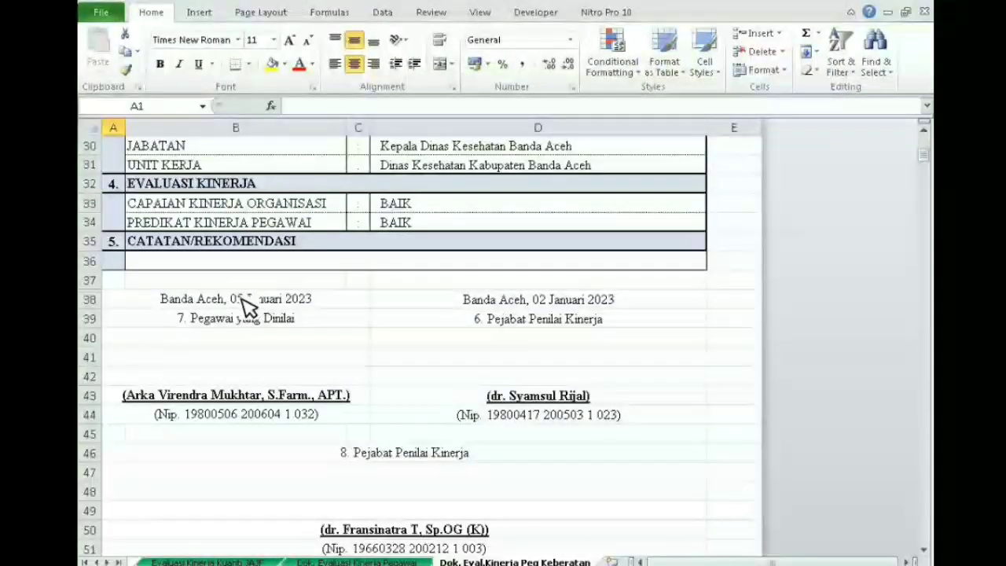
pyautogui.click(431, 513)
pyautogui.click(501, 305)
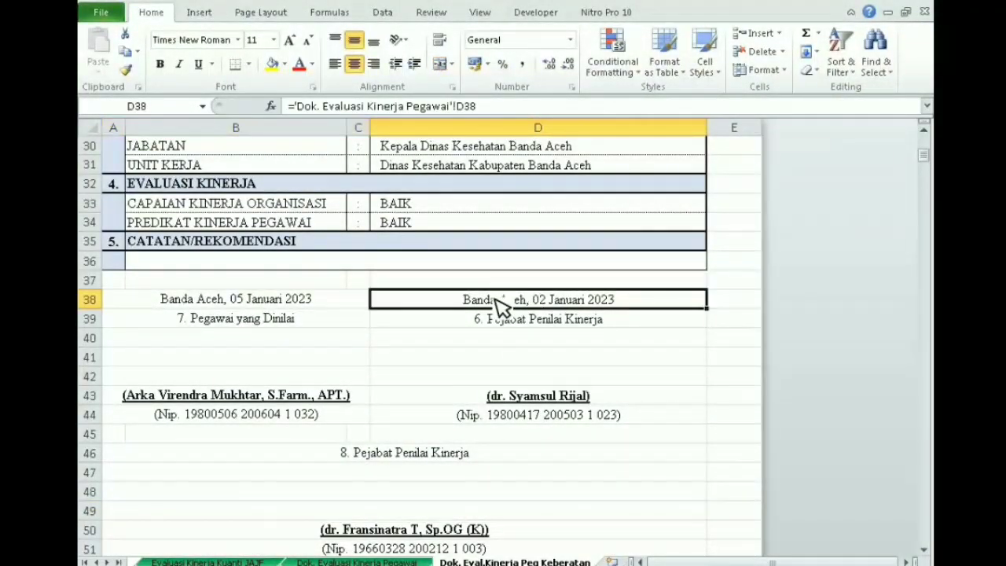
pyautogui.click(254, 313)
pyautogui.click(236, 324)
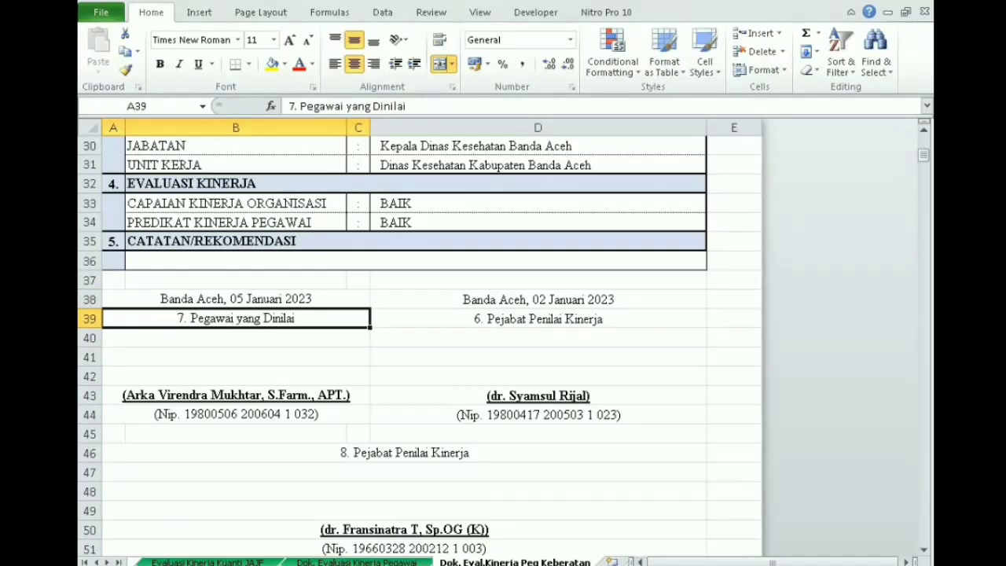
# Compare the Dok. Evaluasi Kinerja Pegawai sheet with the Dok. Eval.Kinerja Peg Keberatan sheet, including the header and the signature block.
pyautogui.click(358, 562)
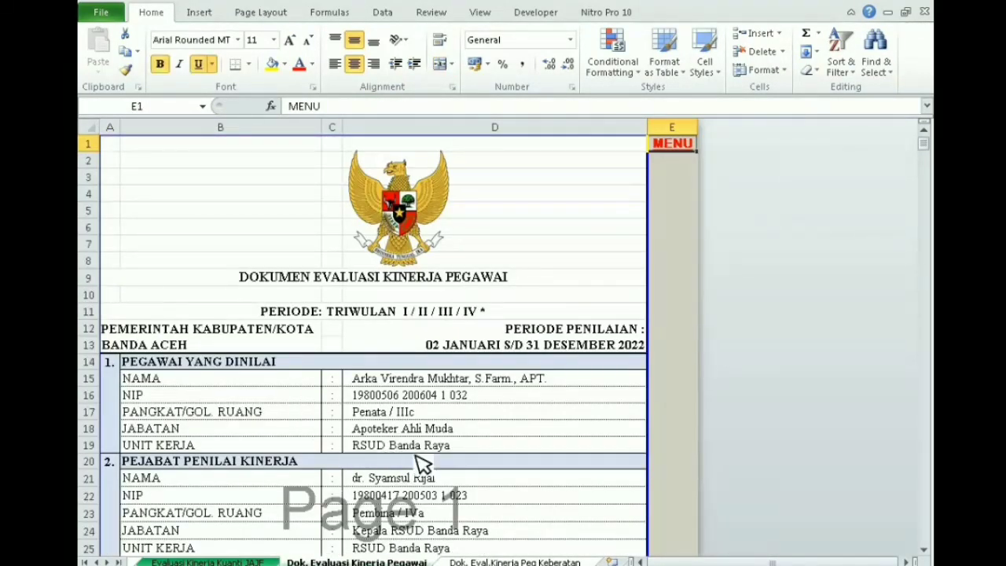
pyautogui.moveTo(927, 145); pyautogui.dragTo(928, 151)
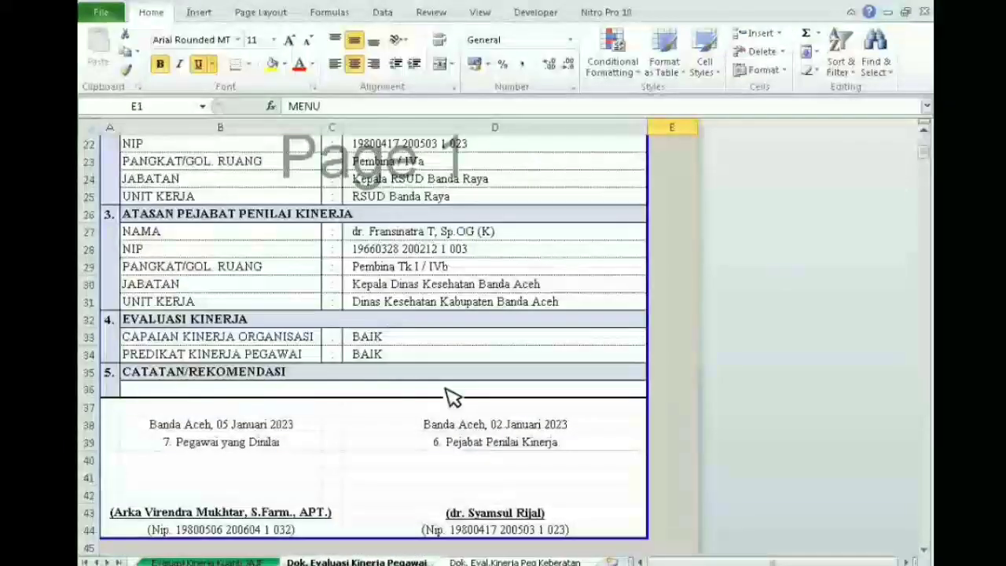
pyautogui.click(485, 561)
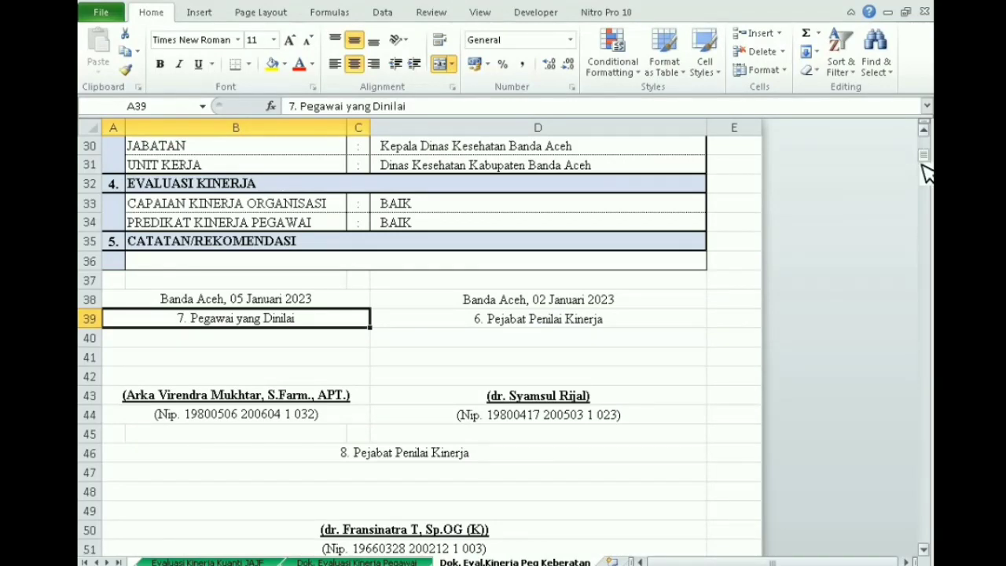
pyautogui.moveTo(928, 157); pyautogui.dragTo(926, 139)
pyautogui.click(357, 562)
pyautogui.scroll(-7, 394, 420)
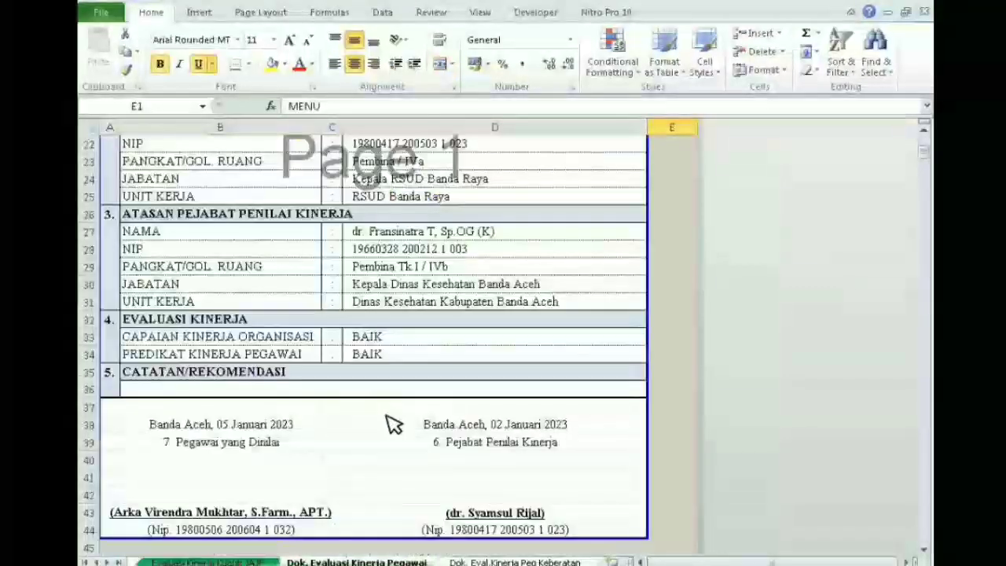
pyautogui.click(519, 562)
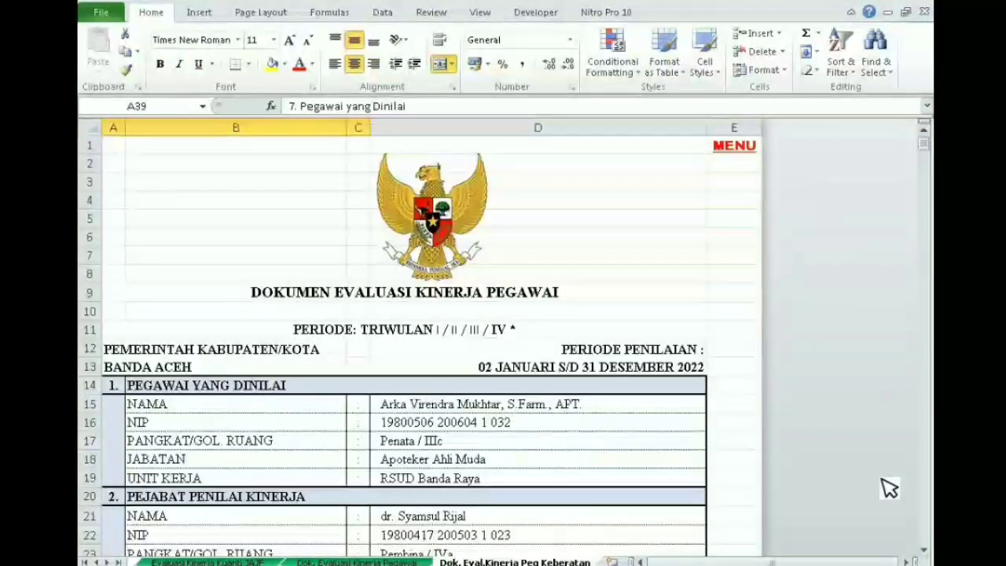
pyautogui.click(925, 550)
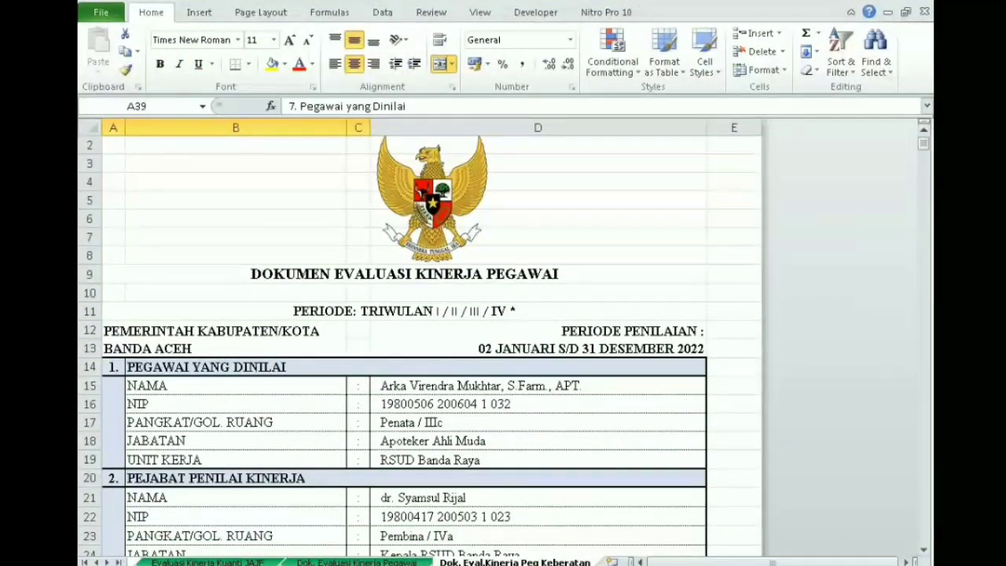
pyautogui.scroll(1, 929, 143)
# Revisit the Keberatan document (118) and the BIODATA sheet from MENU, ending back on the MENU sheet.
pyautogui.click(731, 150)
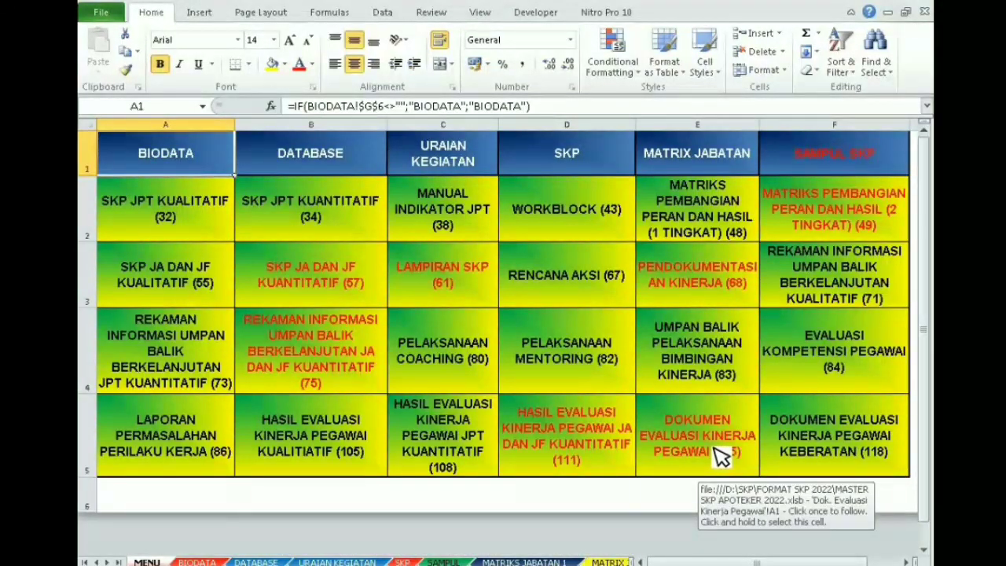
pyautogui.click(830, 446)
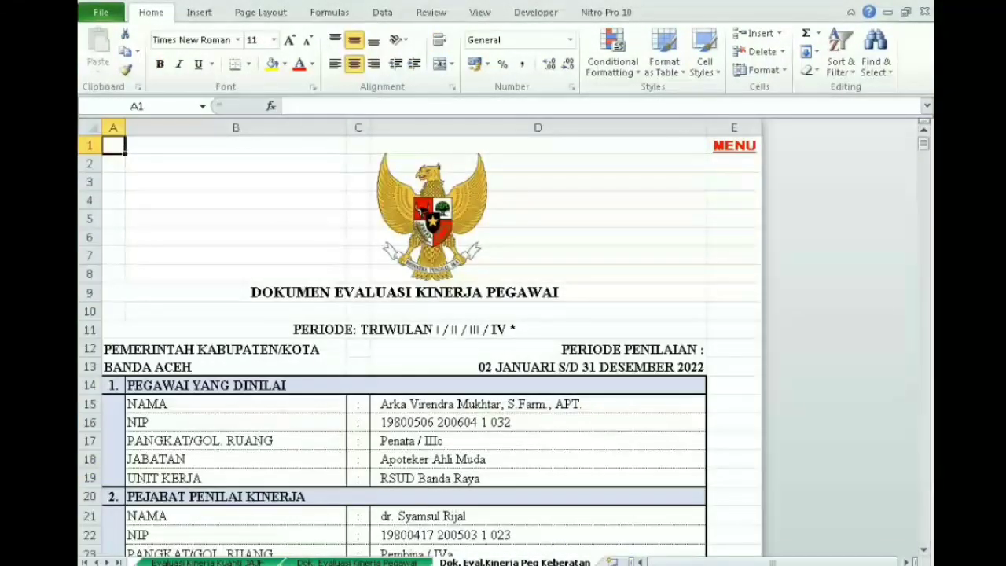
pyautogui.click(754, 151)
pyautogui.click(753, 151)
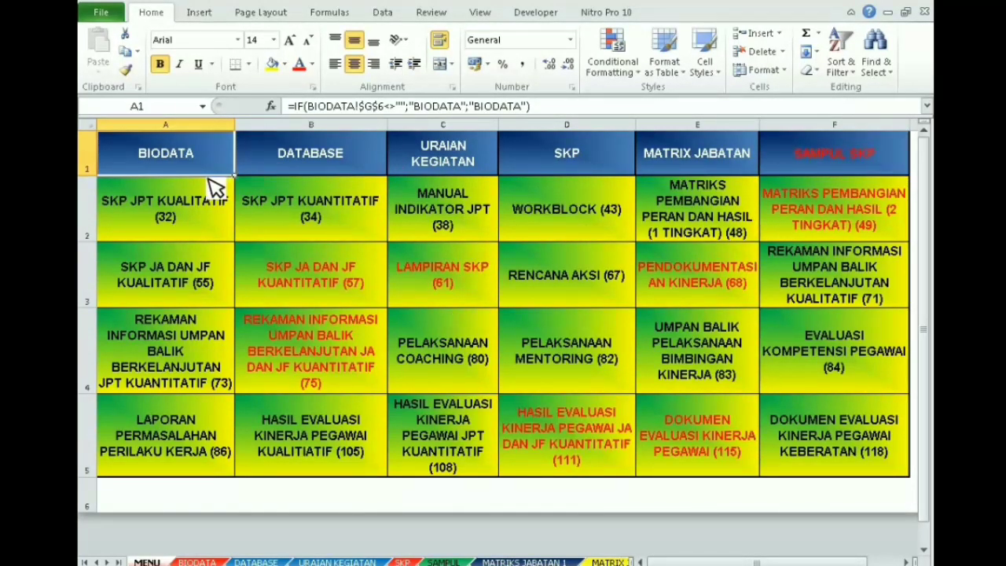
pyautogui.click(173, 175)
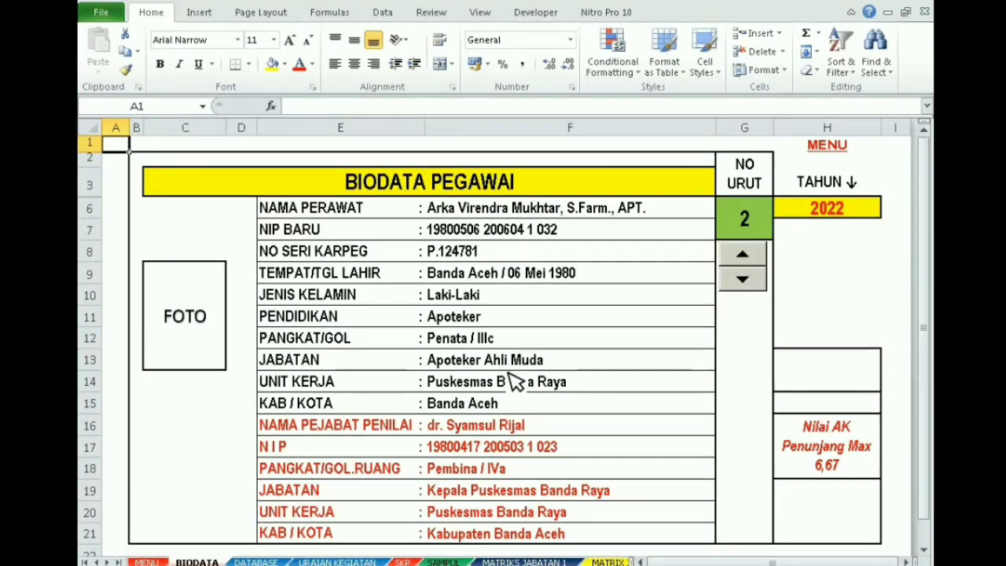
pyautogui.click(826, 146)
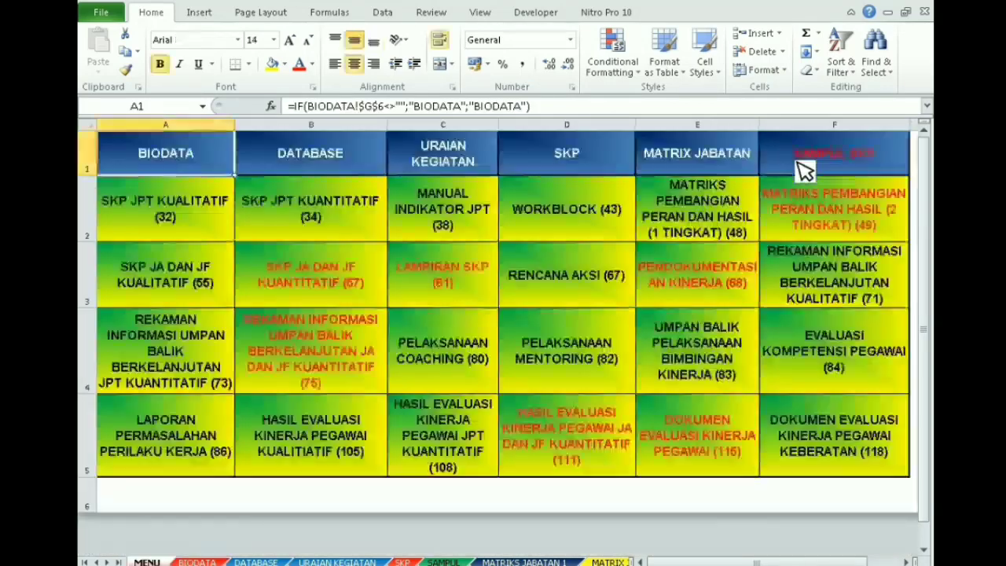
# Open the URAIAN KEGIATAN sheet and examine the Apoteker Ahli Muda activities from row 114 onward.
pyautogui.click(454, 165)
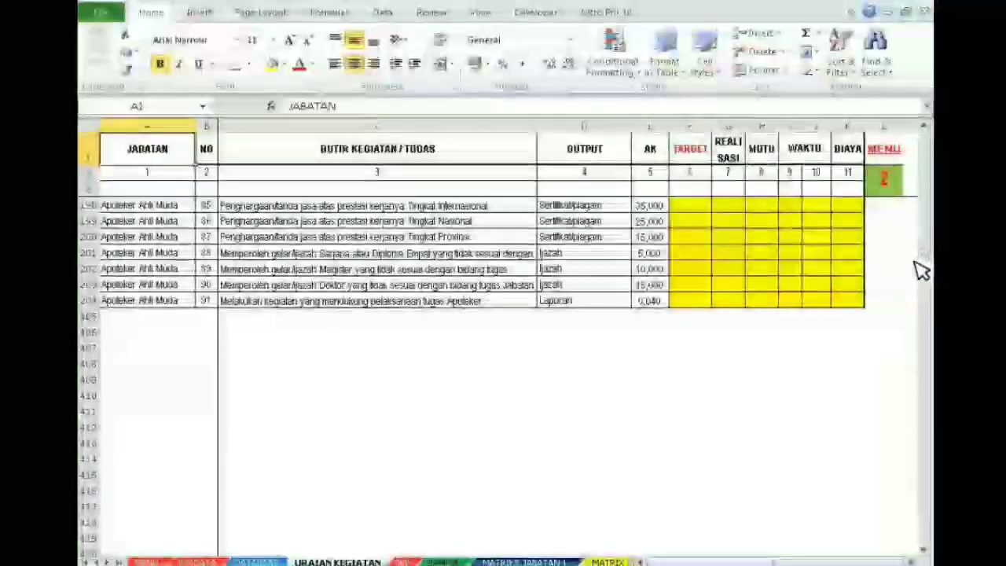
pyautogui.moveTo(923, 260); pyautogui.dragTo(924, 181)
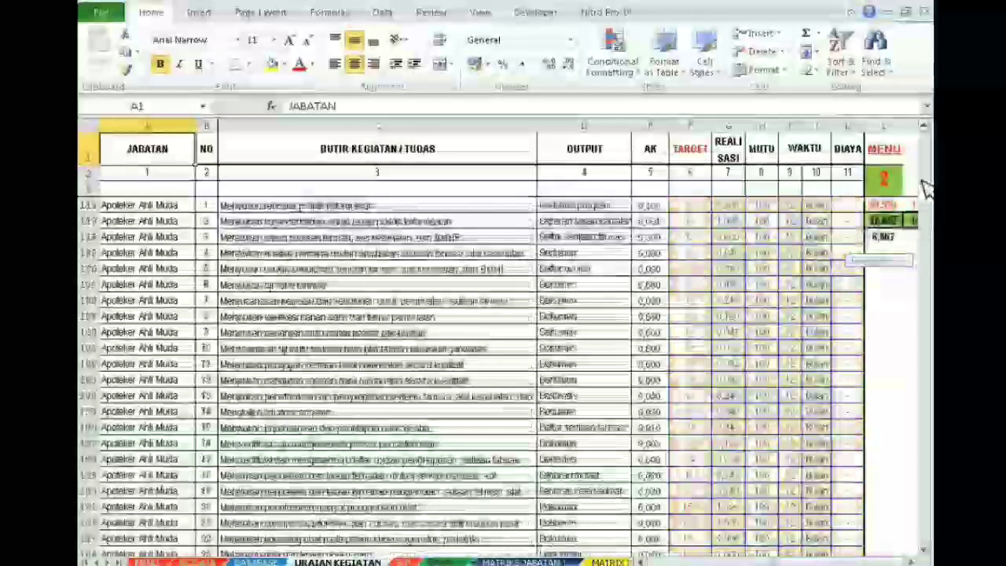
pyautogui.moveTo(157, 236); pyautogui.dragTo(179, 380)
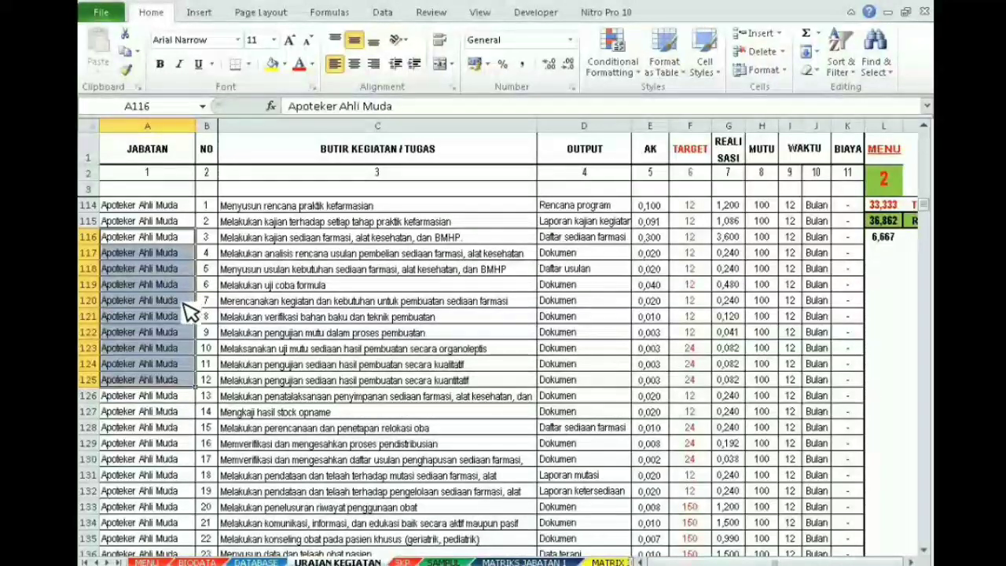
pyautogui.click(346, 253)
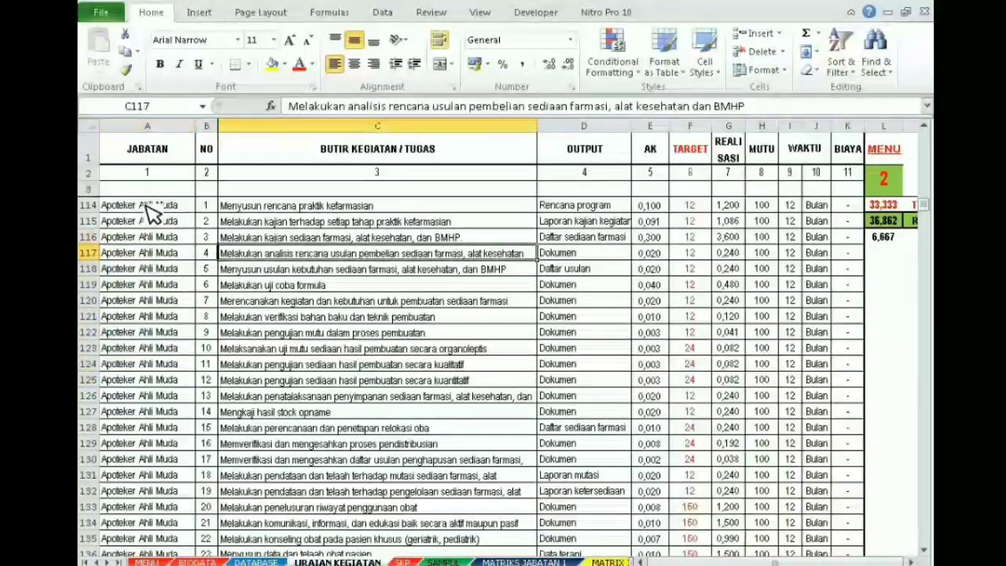
# Unhide all hidden rows of the URAIAN KEGIATAN sheet.
pyautogui.click(89, 126)
pyautogui.rightClick(236, 240)
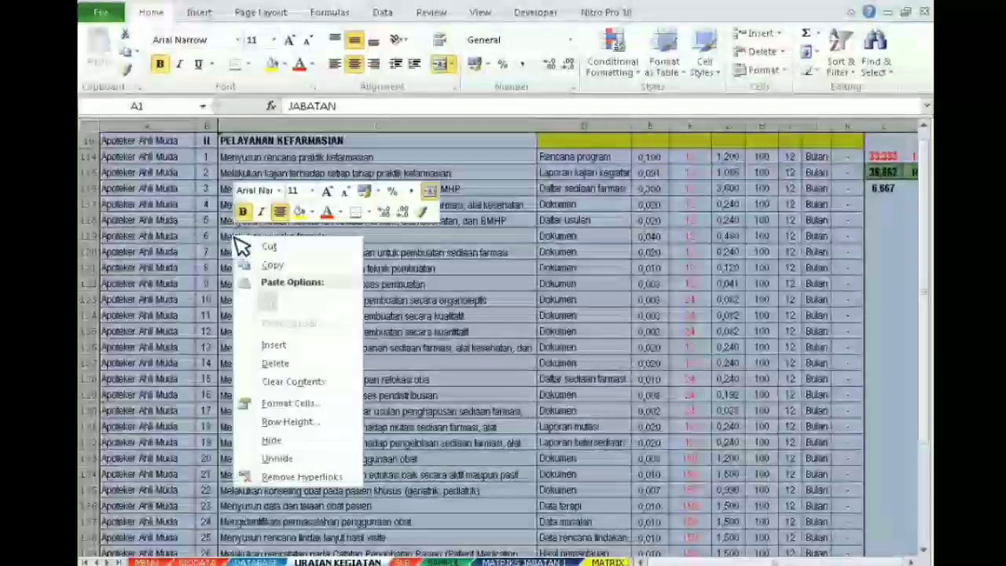
pyautogui.press('Return')
pyautogui.click(503, 352)
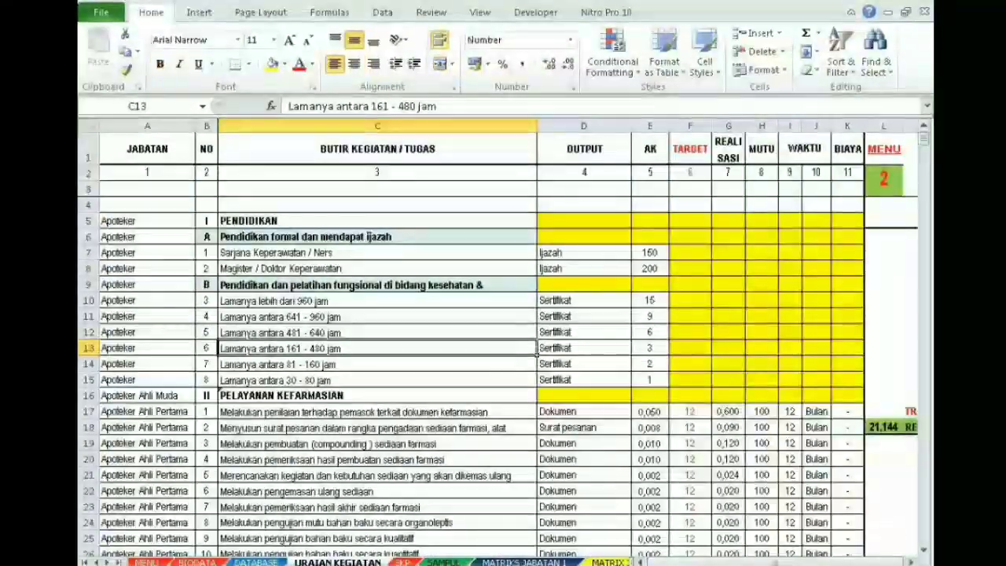
# Look through the unhidden activity rows, from the Apoteker Ahli Pertama tasks at row 17 down to the Apoteker Ahli Utama rows.
pyautogui.moveTo(928, 149); pyautogui.dragTo(929, 154)
pyautogui.moveTo(149, 253); pyautogui.dragTo(189, 376)
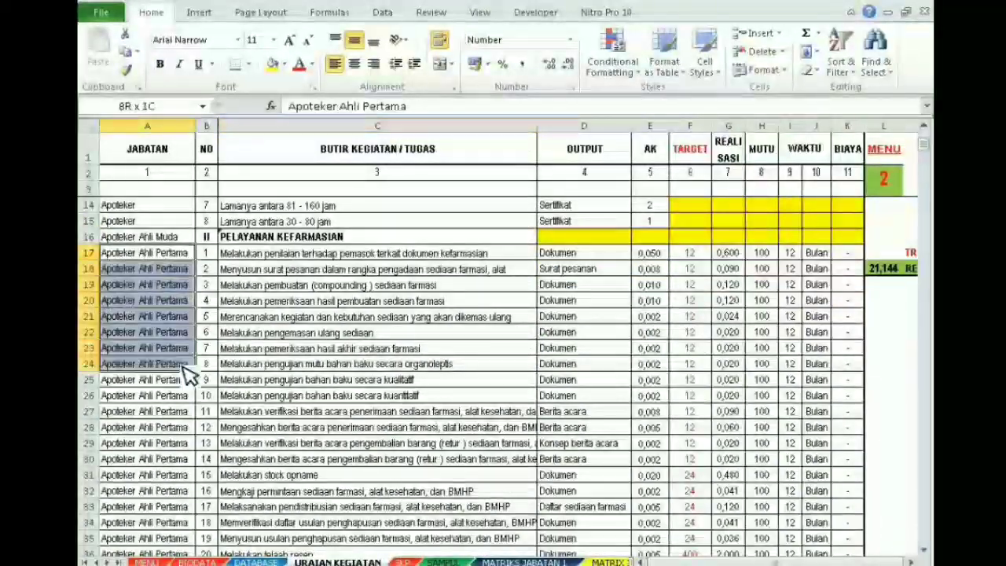
pyautogui.moveTo(930, 158); pyautogui.dragTo(929, 150)
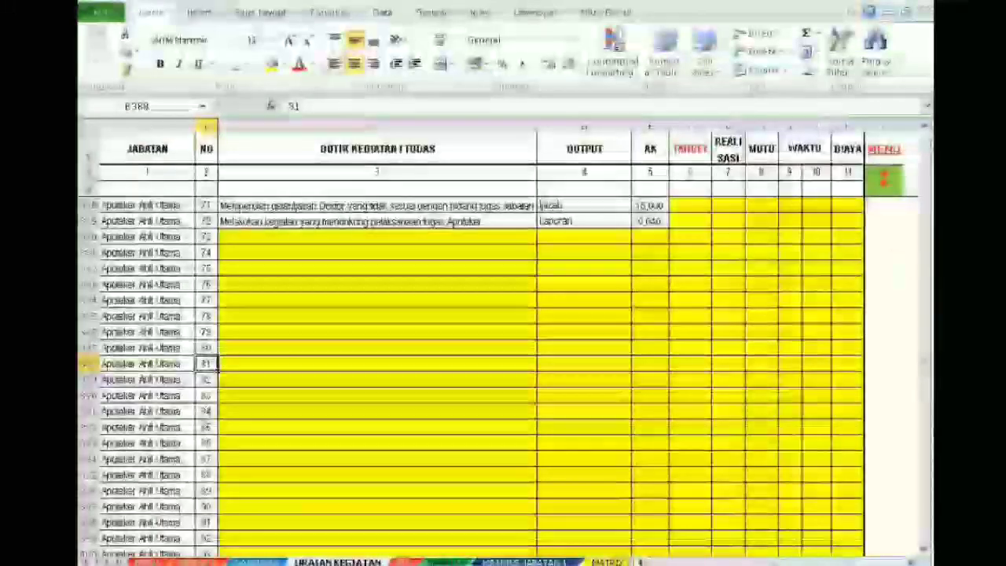
pyautogui.moveTo(932, 376); pyautogui.dragTo(933, 366)
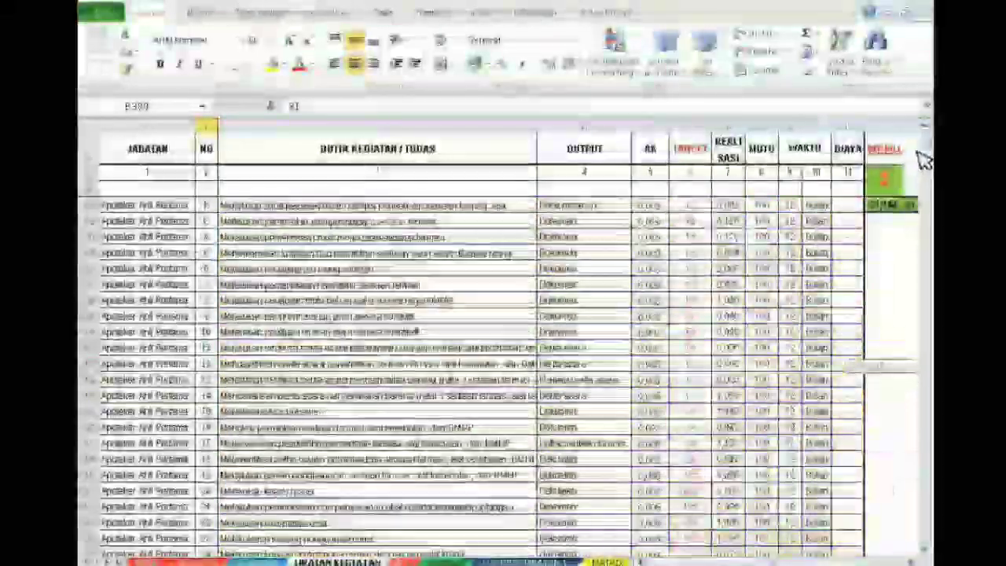
pyautogui.moveTo(927, 180)
pyautogui.mouseDown()
pyautogui.moveTo(929, 162)
pyautogui.moveTo(930, 189)
pyautogui.mouseUp()
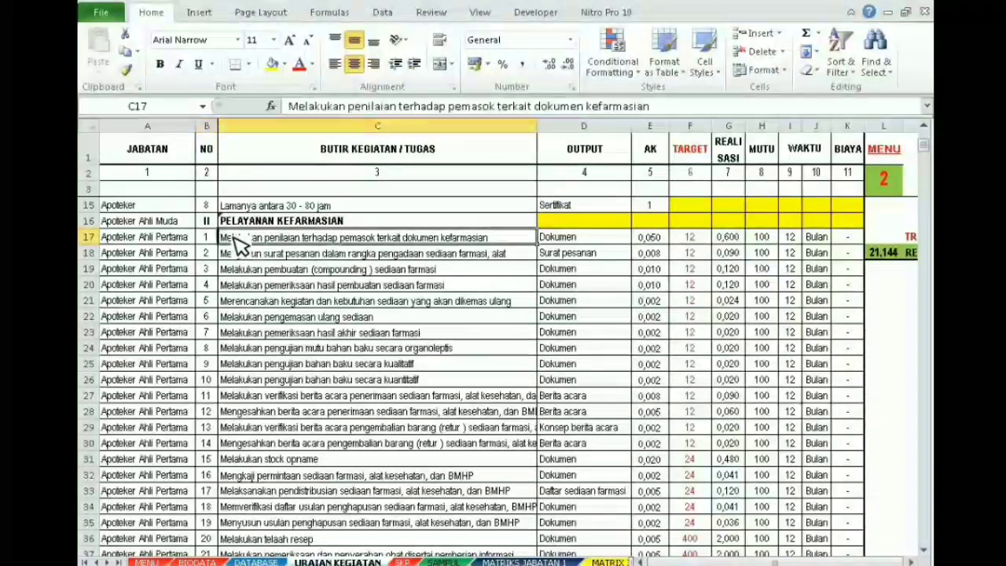
# Copy the Apoteker Ahli Pertama activities in C17:G18 and colour the target row numbers 43 and 44 in B156:B157 red.
pyautogui.moveTo(240, 245); pyautogui.dragTo(369, 267)
pyautogui.moveTo(552, 261); pyautogui.dragTo(672, 267)
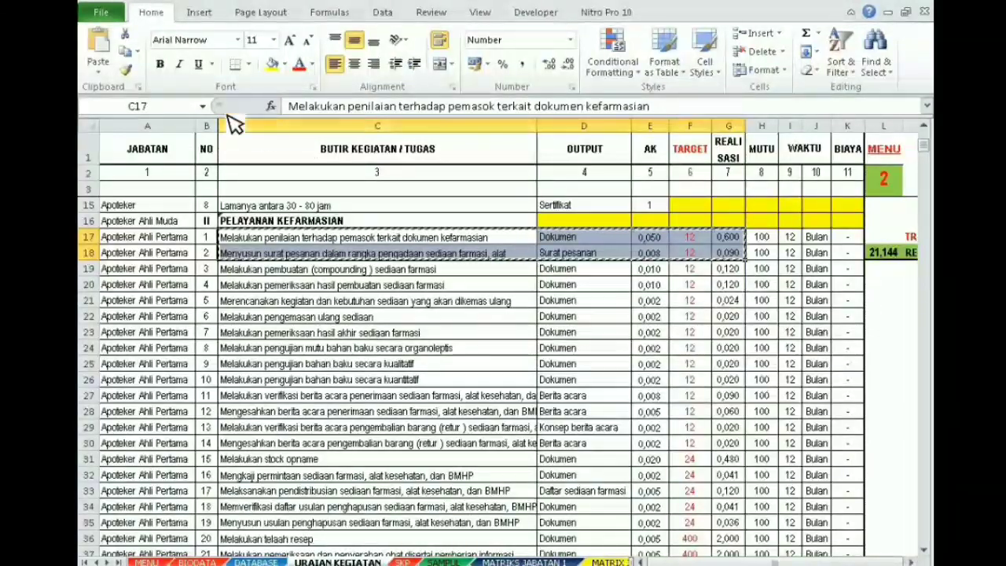
pyautogui.scroll(-15, 926, 227)
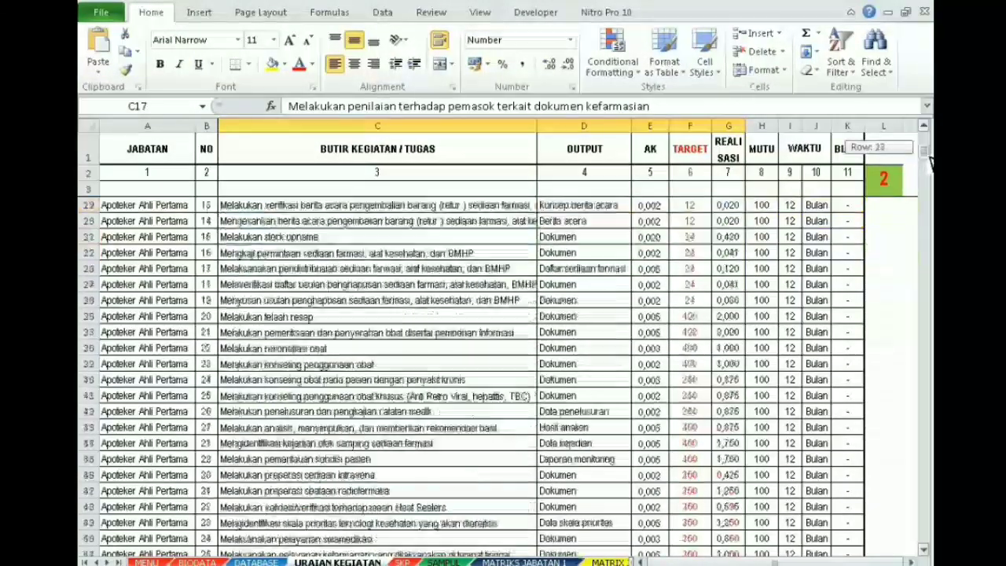
pyautogui.scroll(-10, 926, 226)
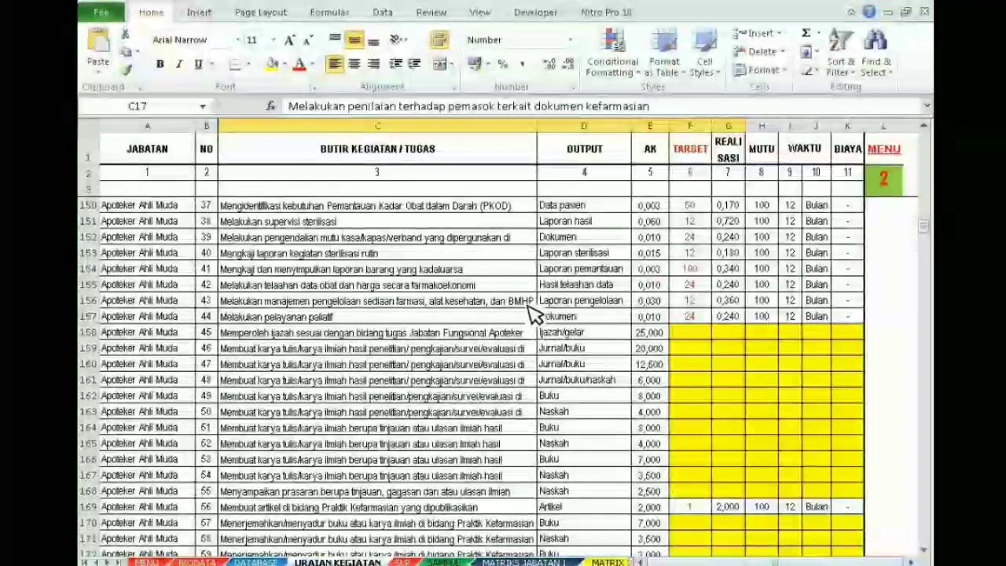
pyautogui.moveTo(926, 228); pyautogui.dragTo(926, 229)
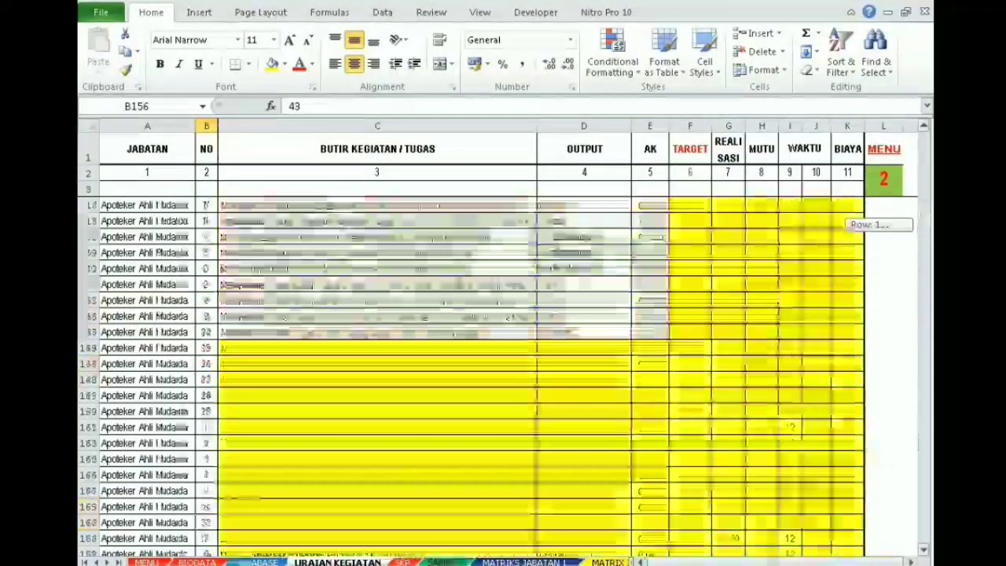
pyautogui.moveTo(925, 224); pyautogui.dragTo(925, 141)
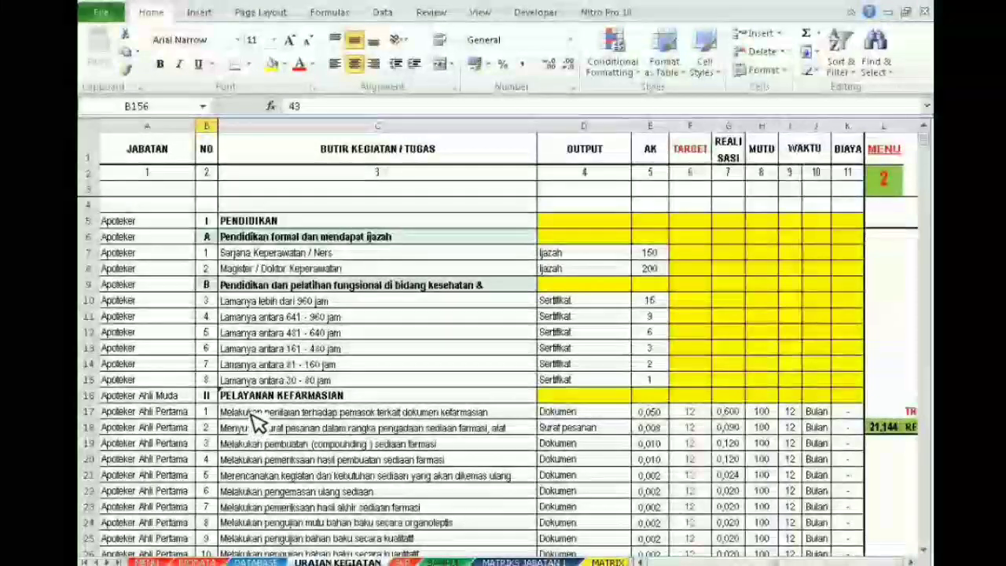
# Copy the first two Apoteker Ahli Pertama activities, C17:G18, over the Apoteker Ahli Muda activities numbered 43 and 44 in C156:G157.
pyautogui.moveTo(258, 411); pyautogui.dragTo(652, 438)
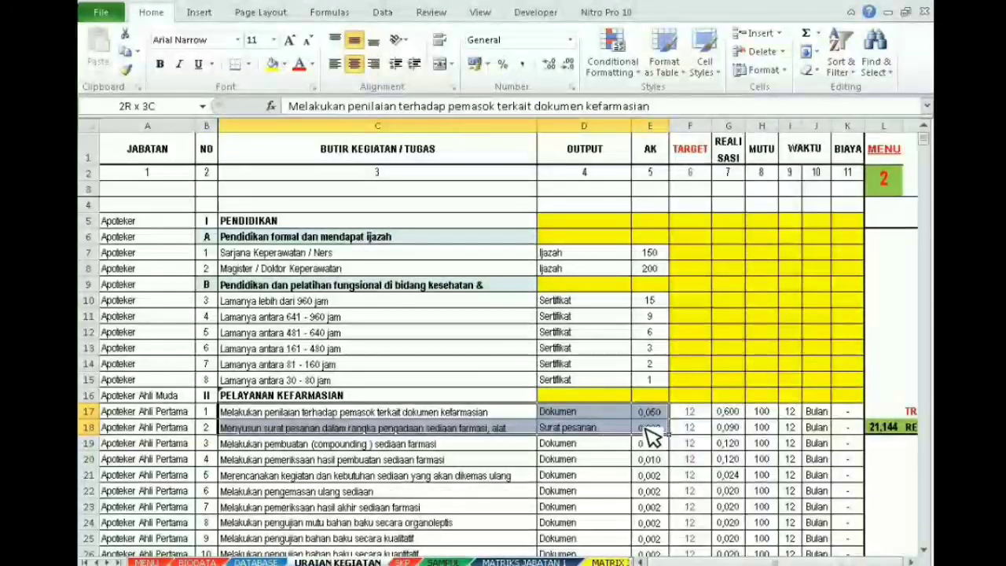
pyautogui.moveTo(732, 435); pyautogui.dragTo(732, 435)
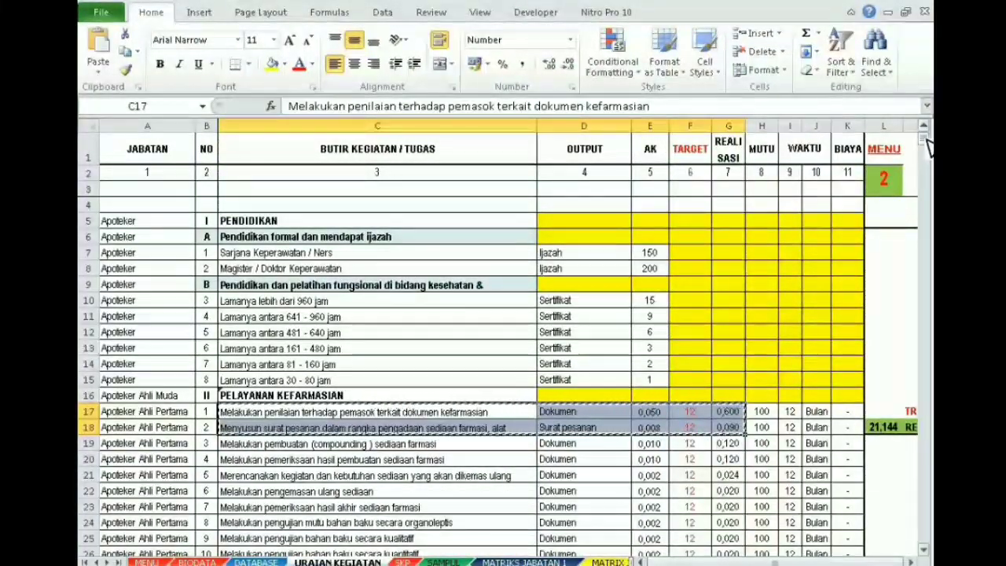
pyautogui.moveTo(932, 161); pyautogui.dragTo(933, 189)
pyautogui.moveTo(925, 230); pyautogui.dragTo(924, 227)
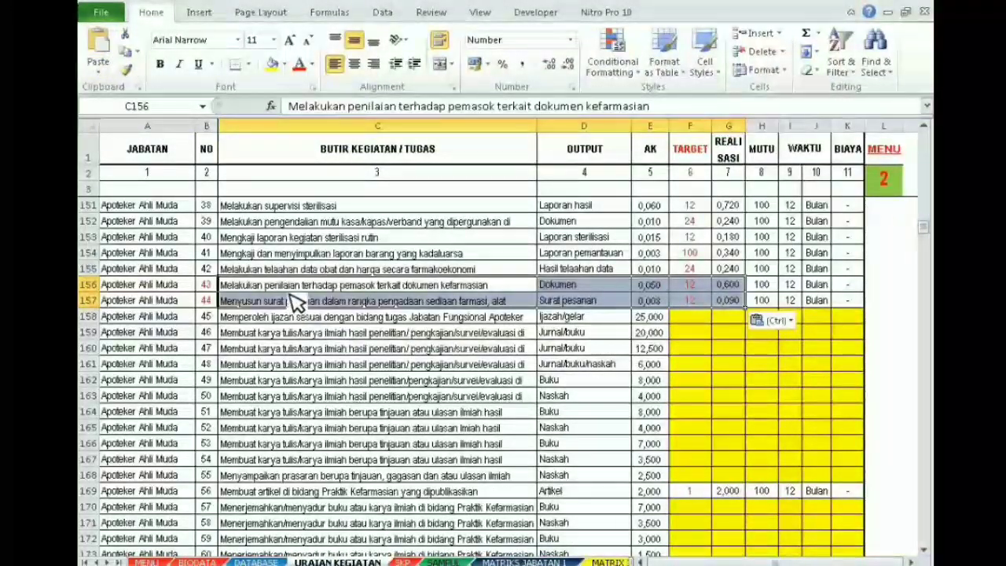
pyautogui.click(207, 286)
pyautogui.click(208, 301)
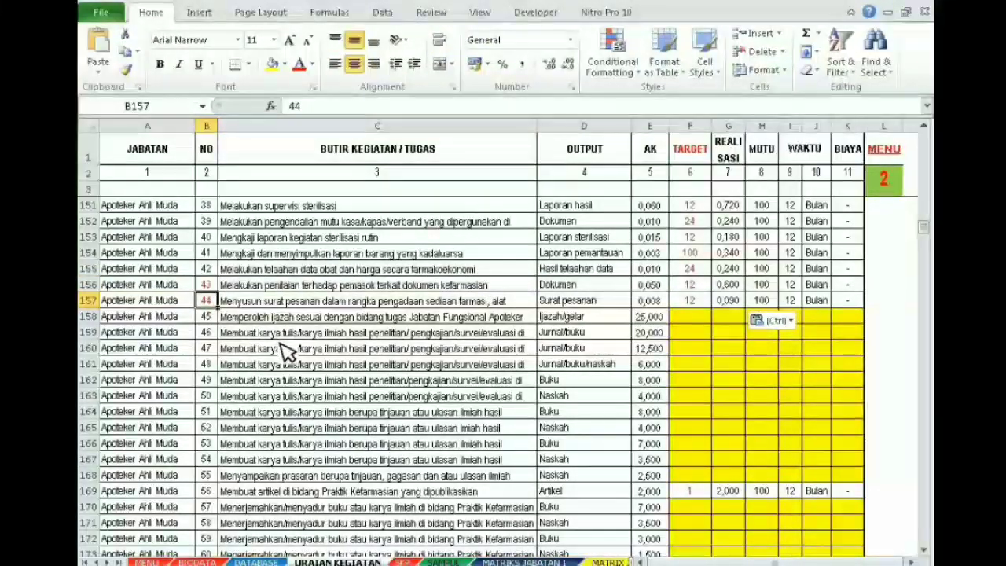